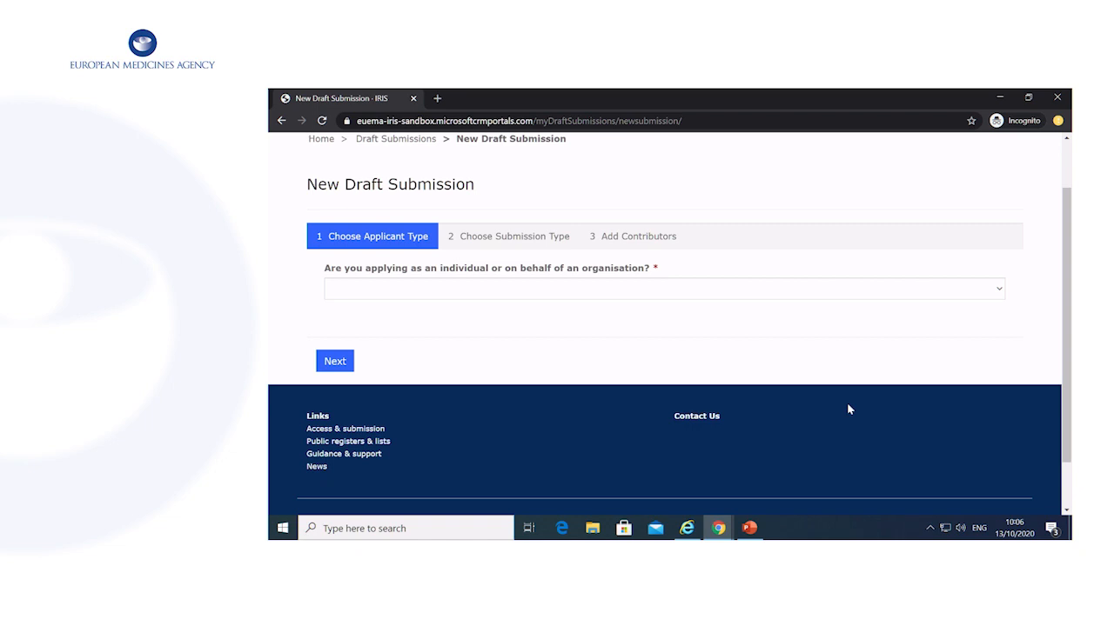
From My Draft Submissions, start a new draft with Organisation as applicant type and continue.
{"action": "scroll", "coordinate": [848, 409], "scroll_direction": "up", "scroll_amount": 2}
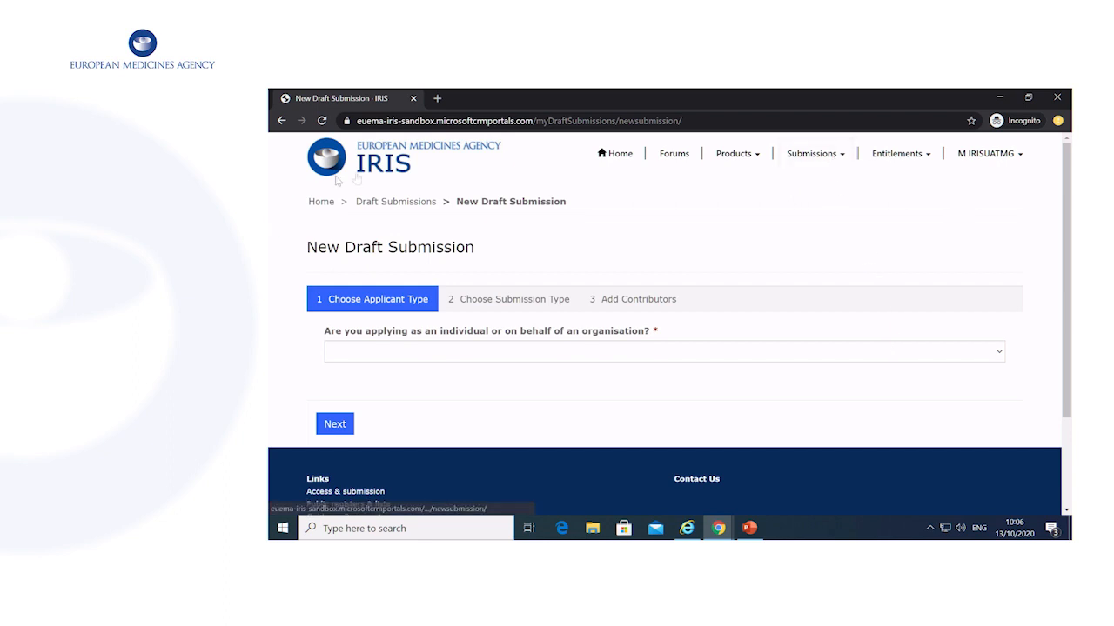
{"action": "left_click", "coordinate": [835, 162]}
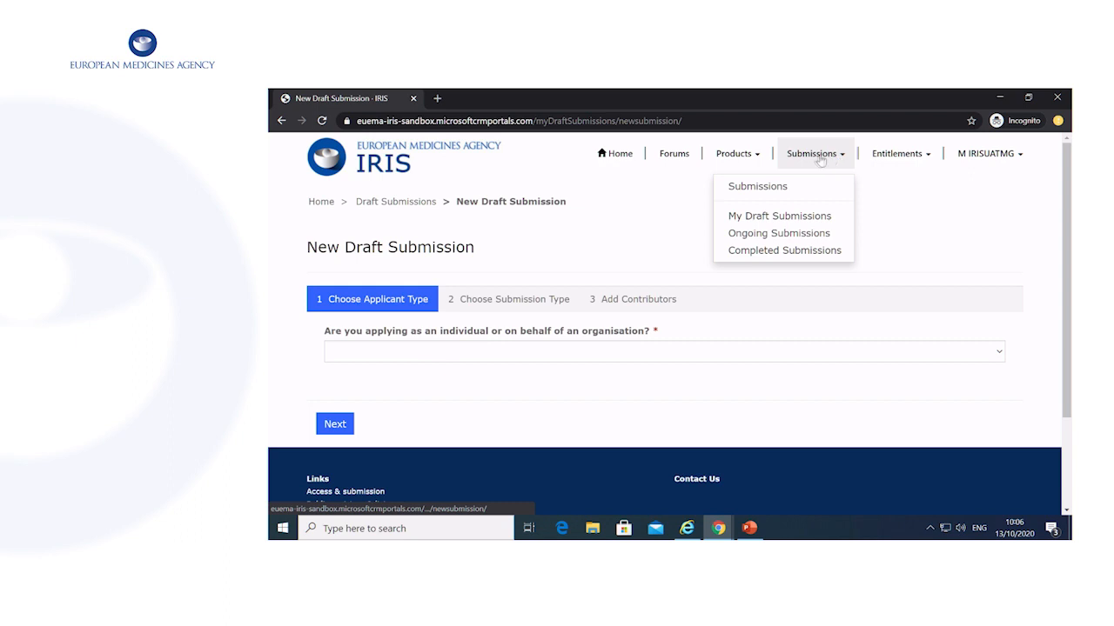
{"action": "left_click", "coordinate": [787, 215]}
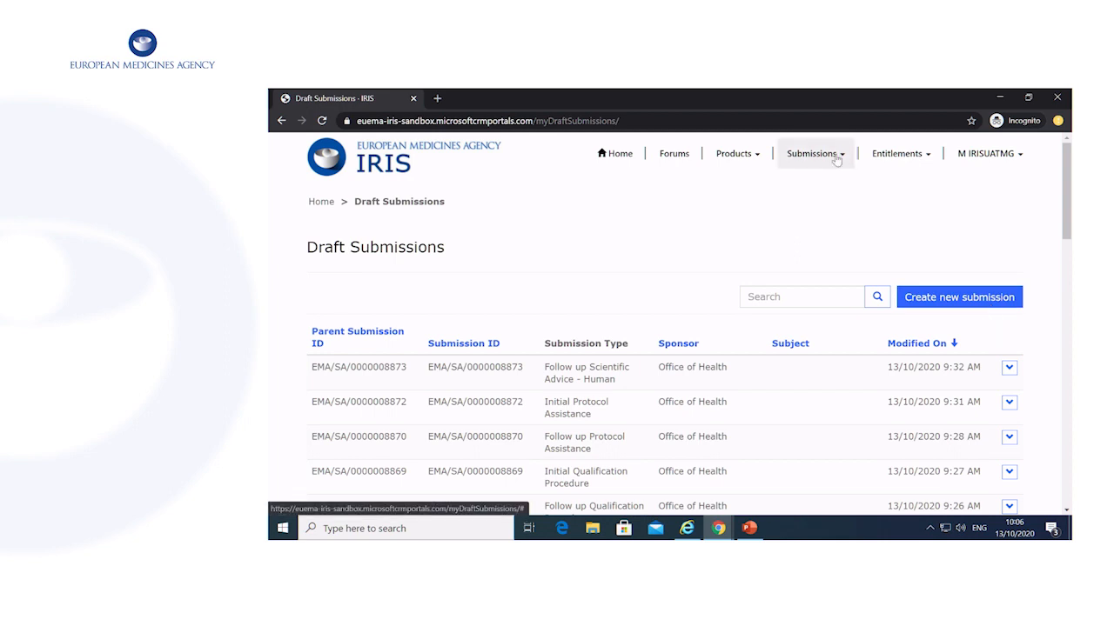
{"action": "left_click", "coordinate": [975, 299]}
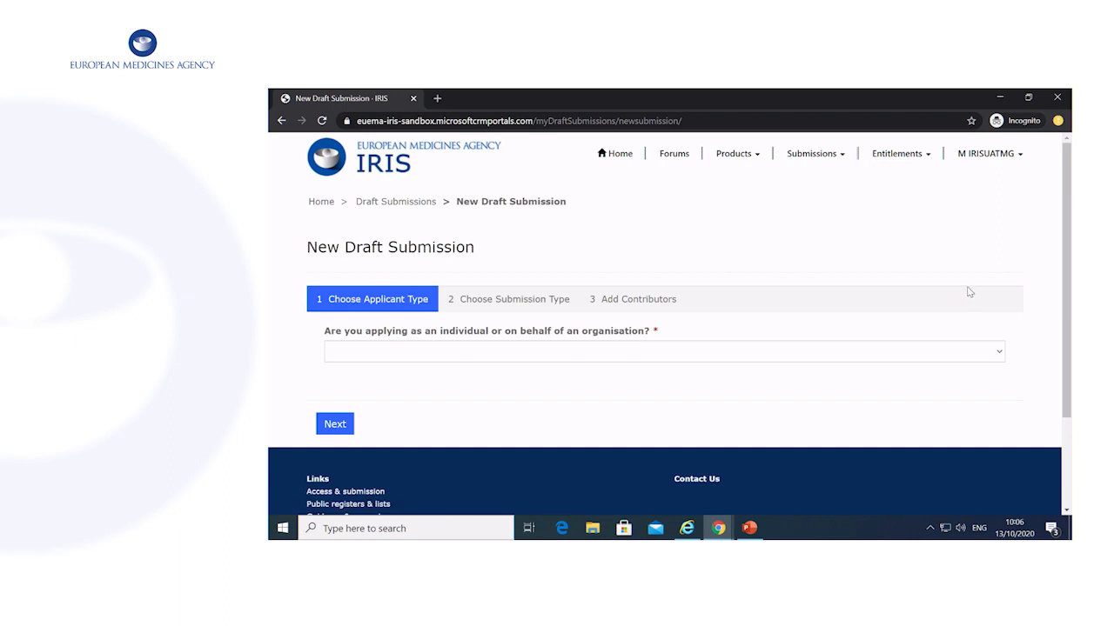
{"action": "scroll", "coordinate": [968, 292], "scroll_direction": "down", "scroll_amount": 1}
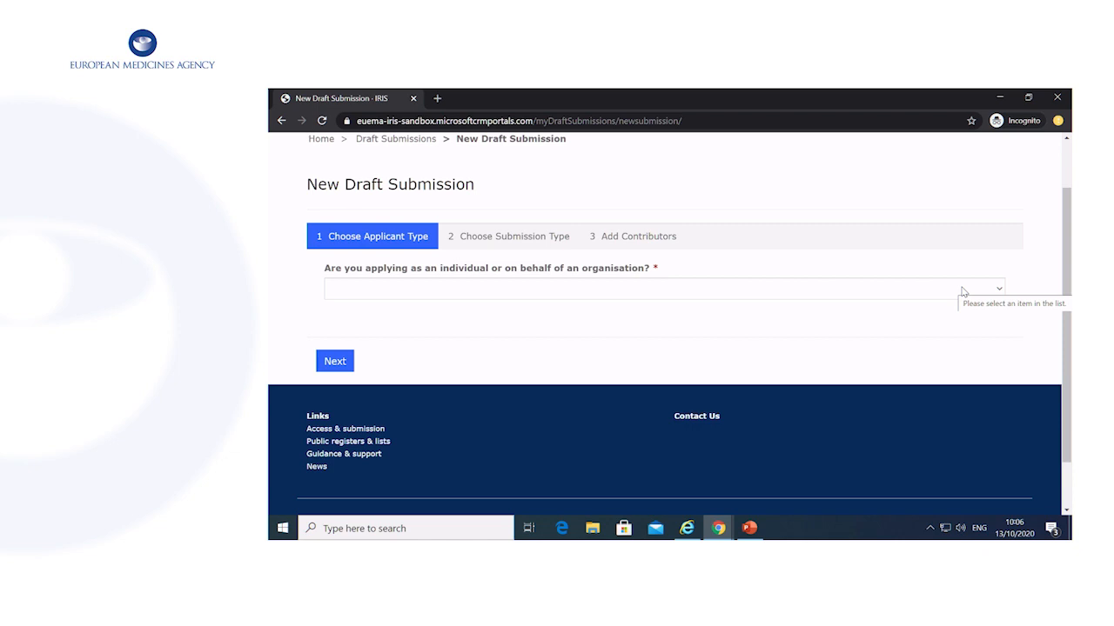
{"action": "left_click", "coordinate": [964, 293]}
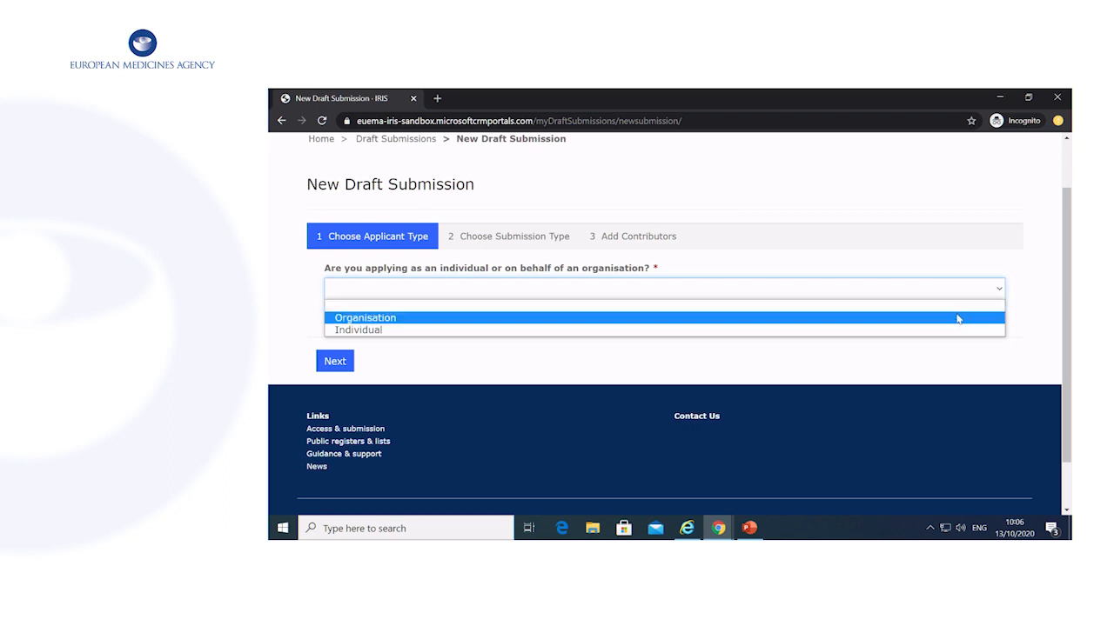
{"action": "left_click", "coordinate": [892, 318]}
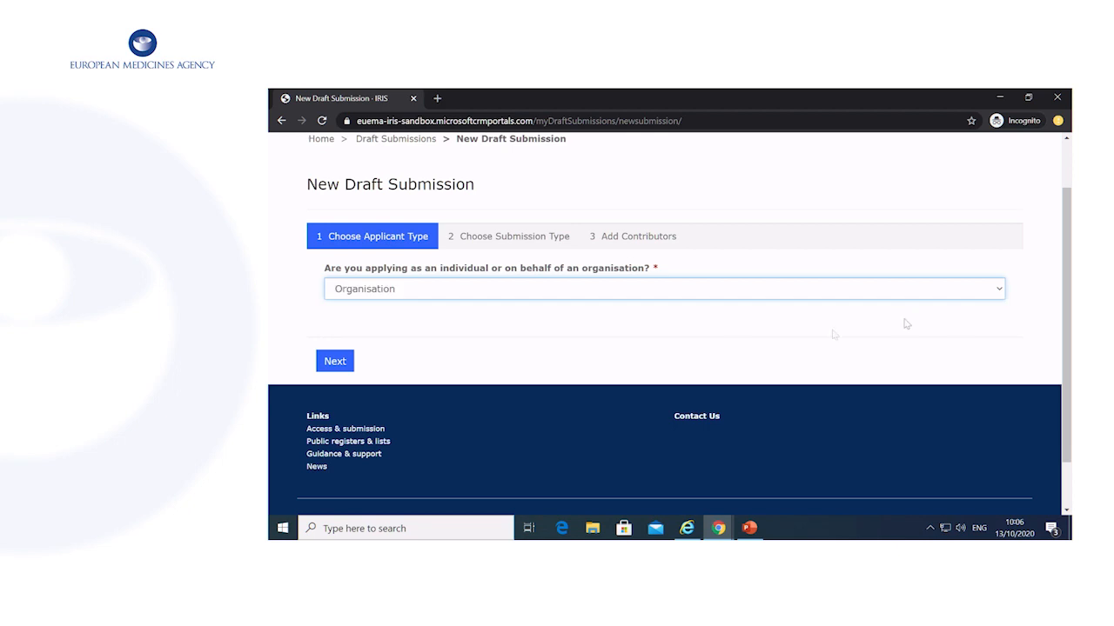
{"action": "left_click", "coordinate": [332, 361]}
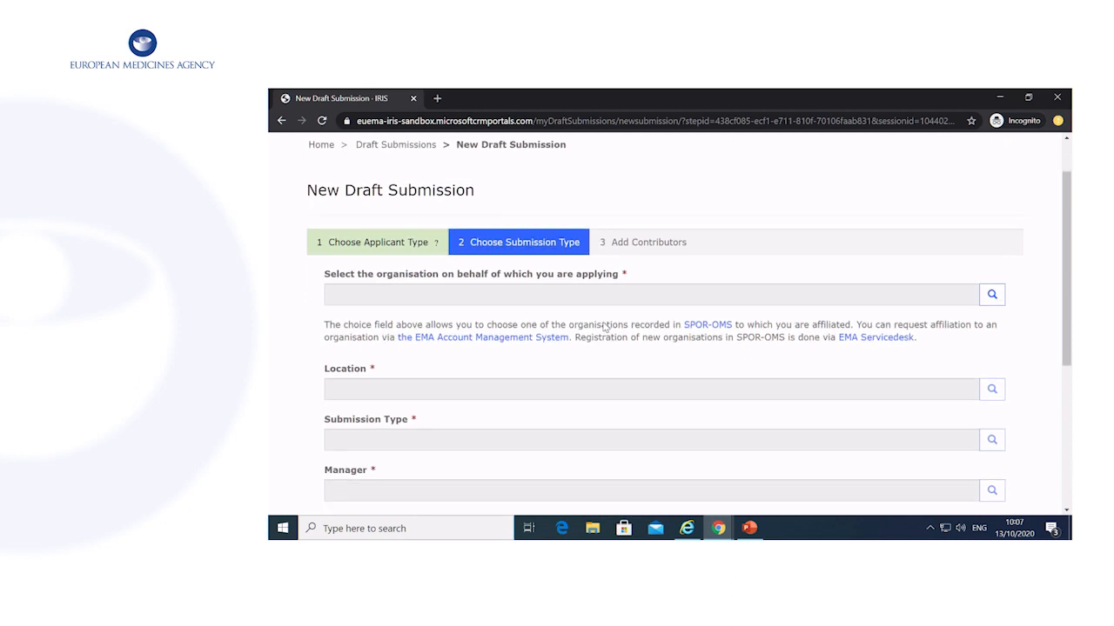
Set Office of Health as the applying organisation, with its first address as location.
{"action": "scroll", "coordinate": [603, 323], "scroll_direction": "down", "scroll_amount": 1}
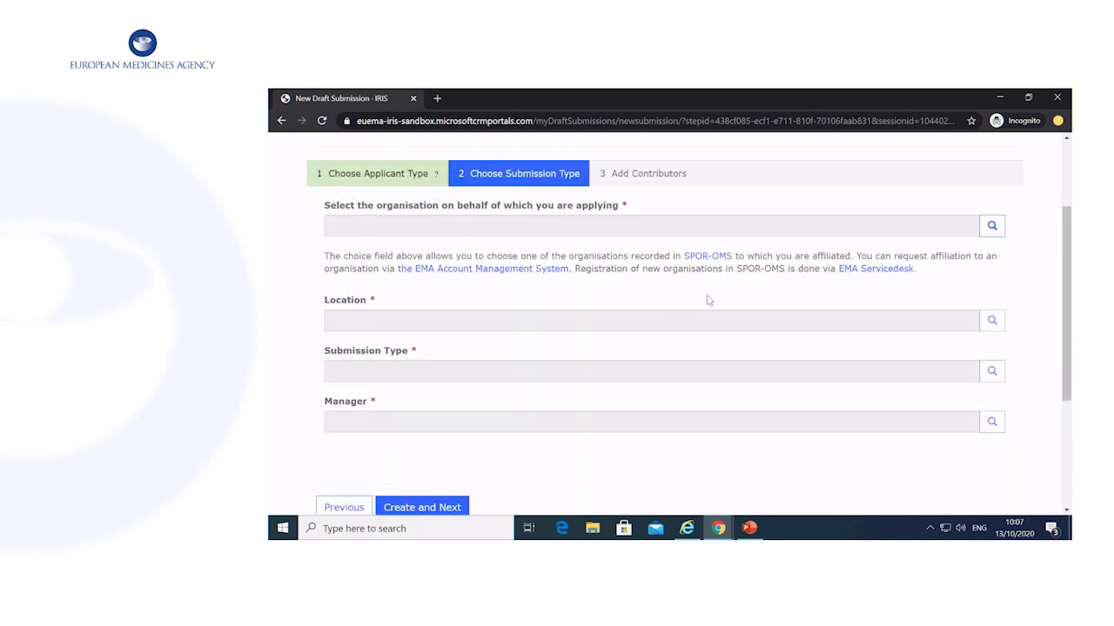
{"action": "left_click", "coordinate": [993, 227]}
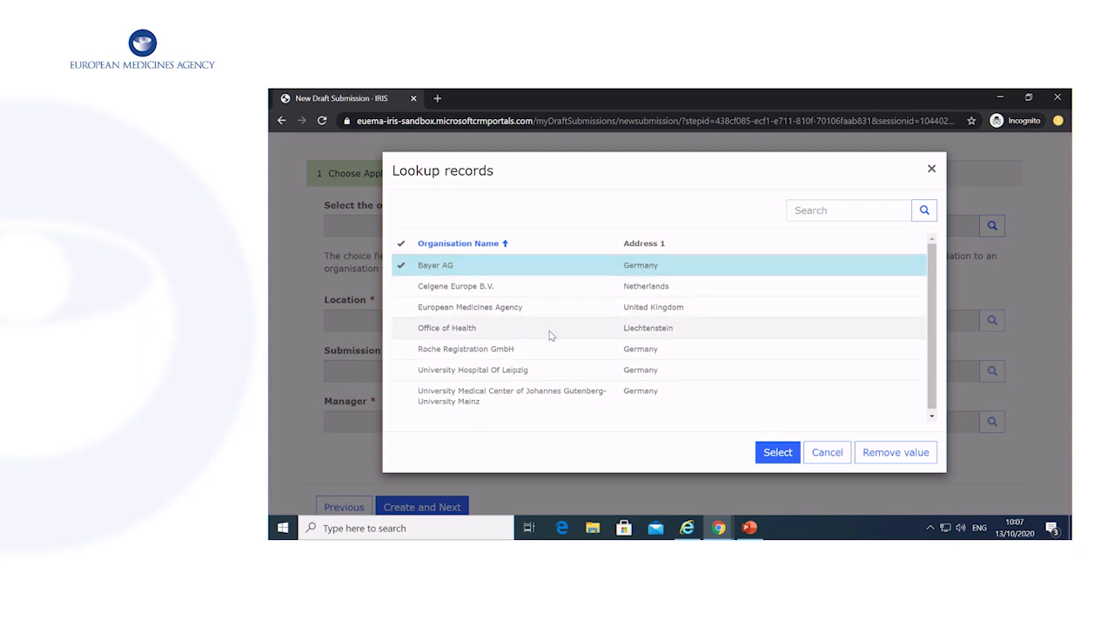
{"action": "left_click", "coordinate": [547, 330]}
{"action": "left_click", "coordinate": [773, 452]}
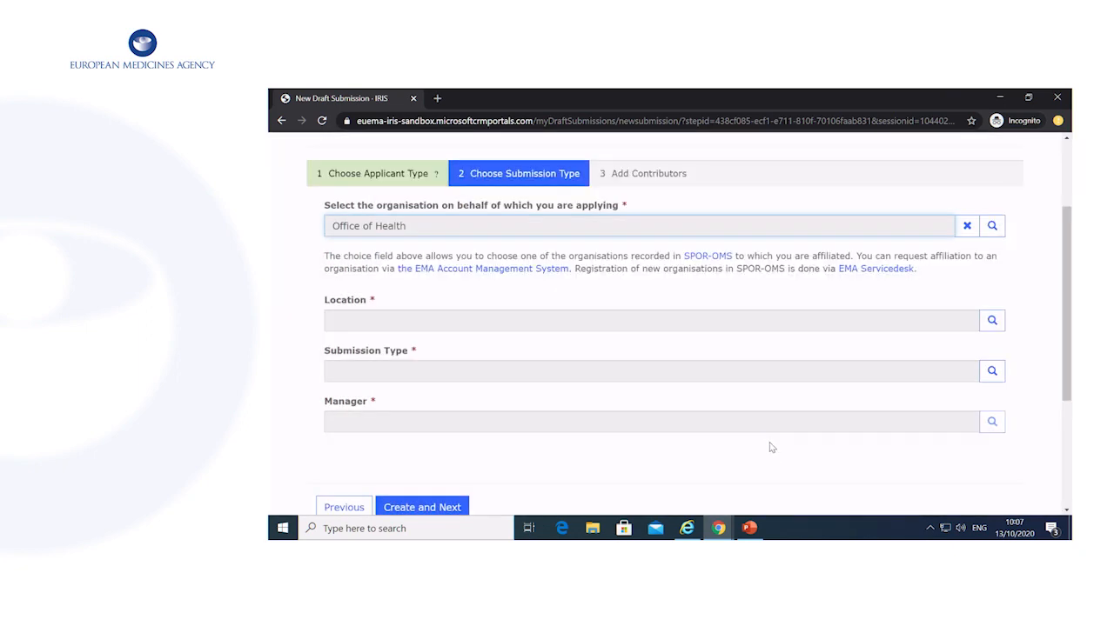
{"action": "left_click", "coordinate": [992, 320]}
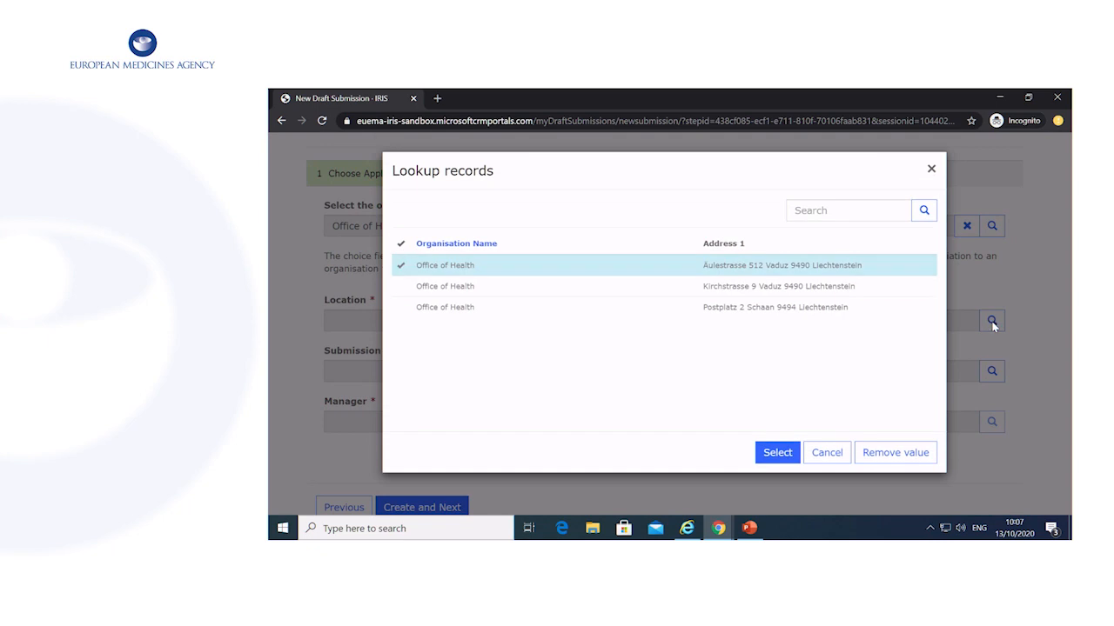
{"action": "left_click", "coordinate": [778, 453]}
Choose Initial Scientific Advice - Human as submission type, keep the preselected manager, and create the draft.
{"action": "scroll", "coordinate": [818, 418], "scroll_direction": "down", "scroll_amount": 1}
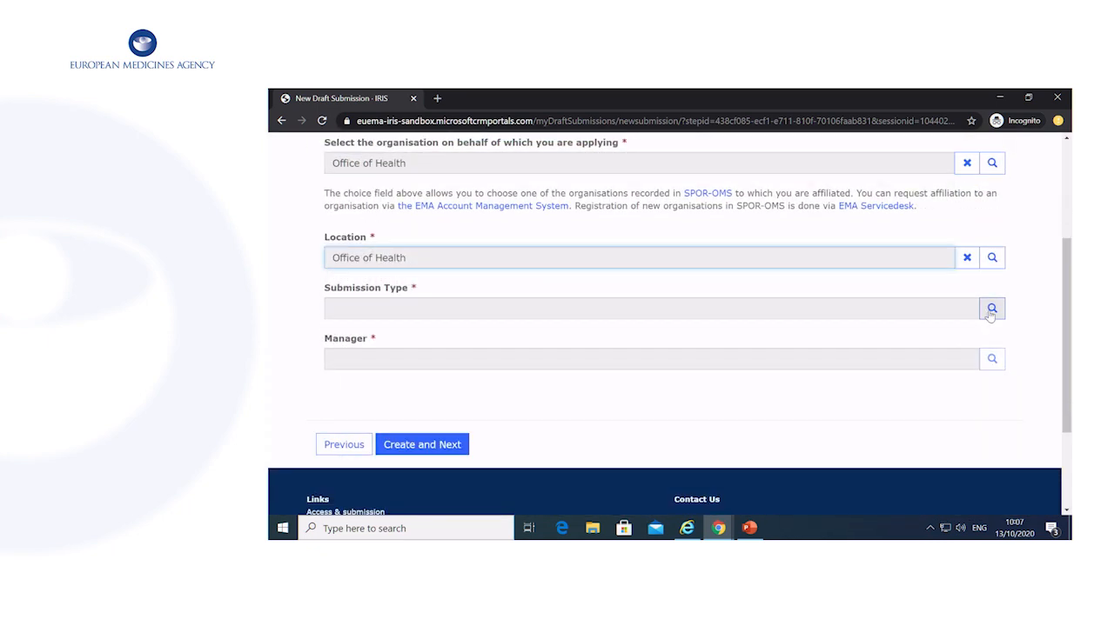
{"action": "left_click", "coordinate": [991, 310]}
{"action": "scroll", "coordinate": [584, 313], "scroll_direction": "down", "scroll_amount": 3}
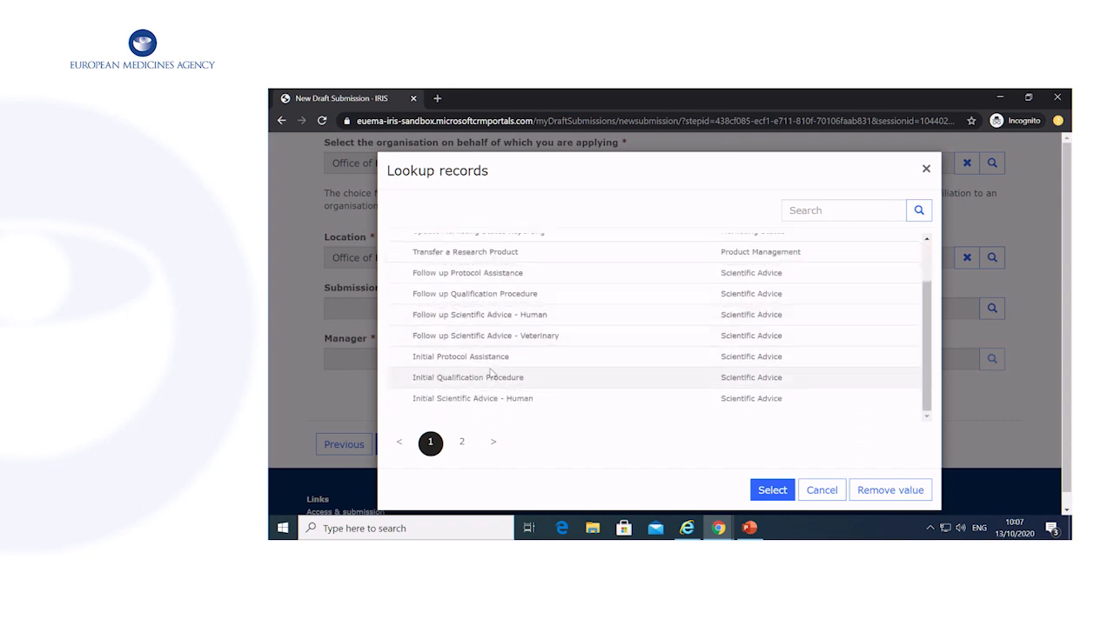
{"action": "left_click", "coordinate": [500, 384]}
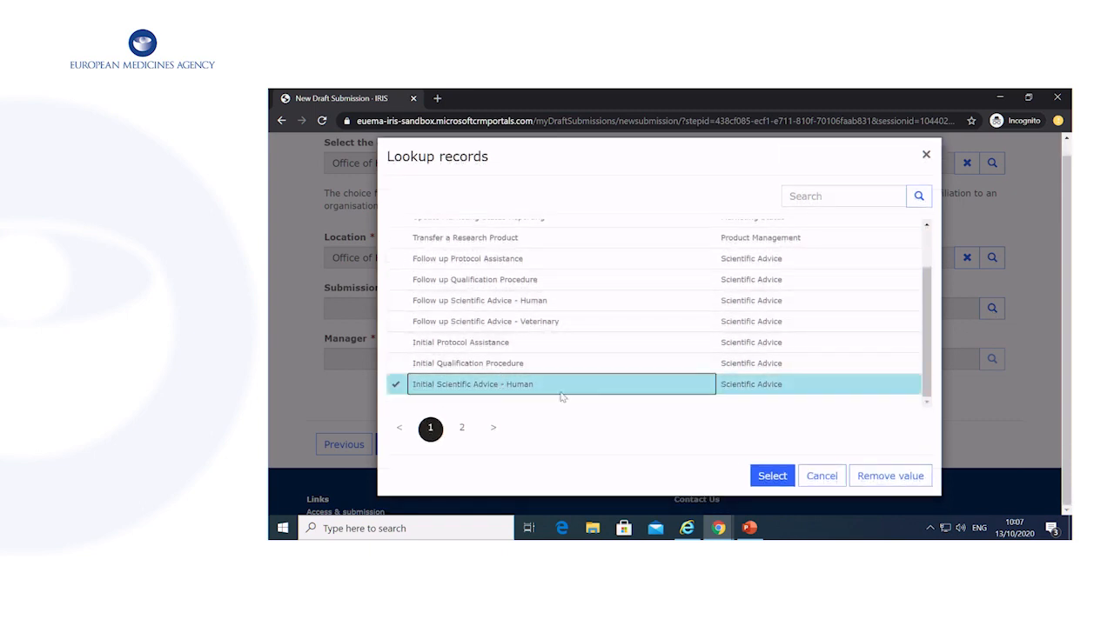
{"action": "left_click", "coordinate": [771, 475]}
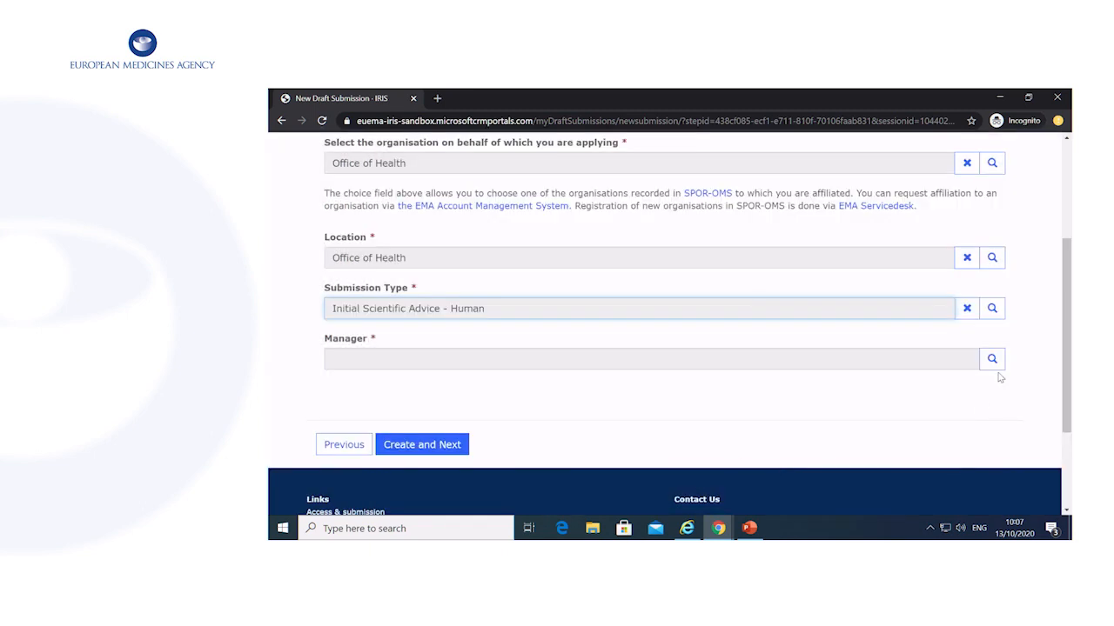
{"action": "left_click", "coordinate": [992, 359]}
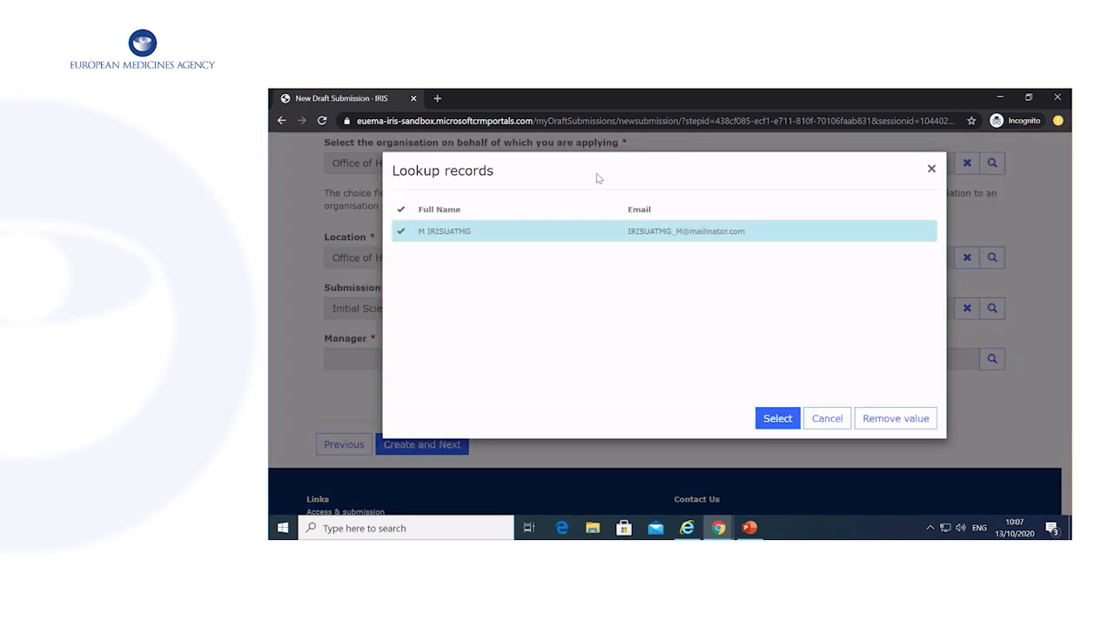
{"action": "left_click", "coordinate": [777, 418]}
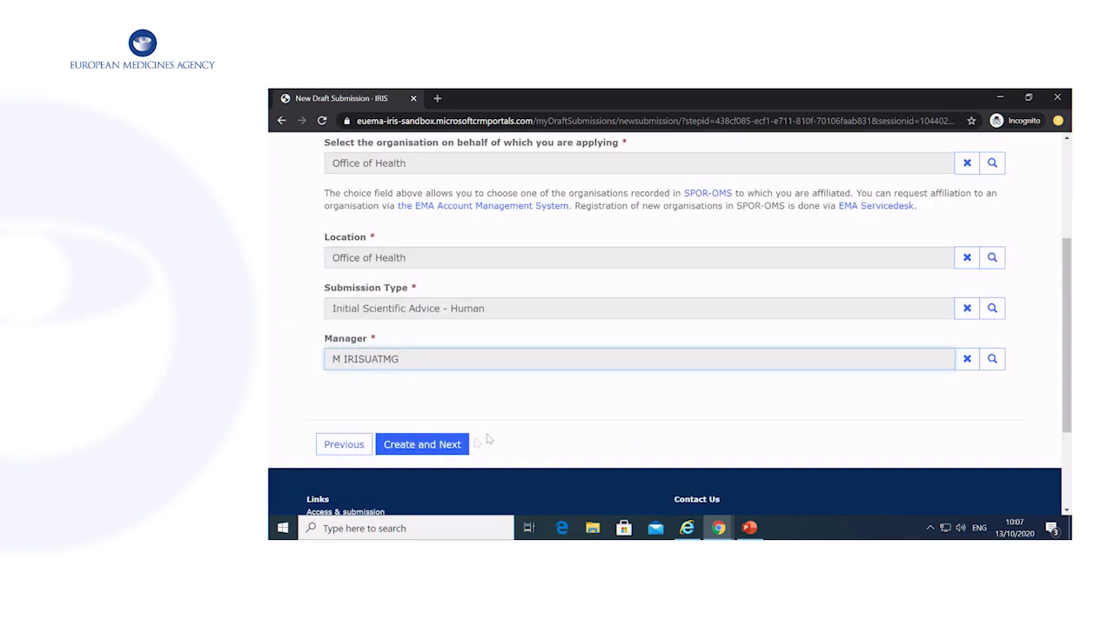
{"action": "left_click", "coordinate": [450, 452]}
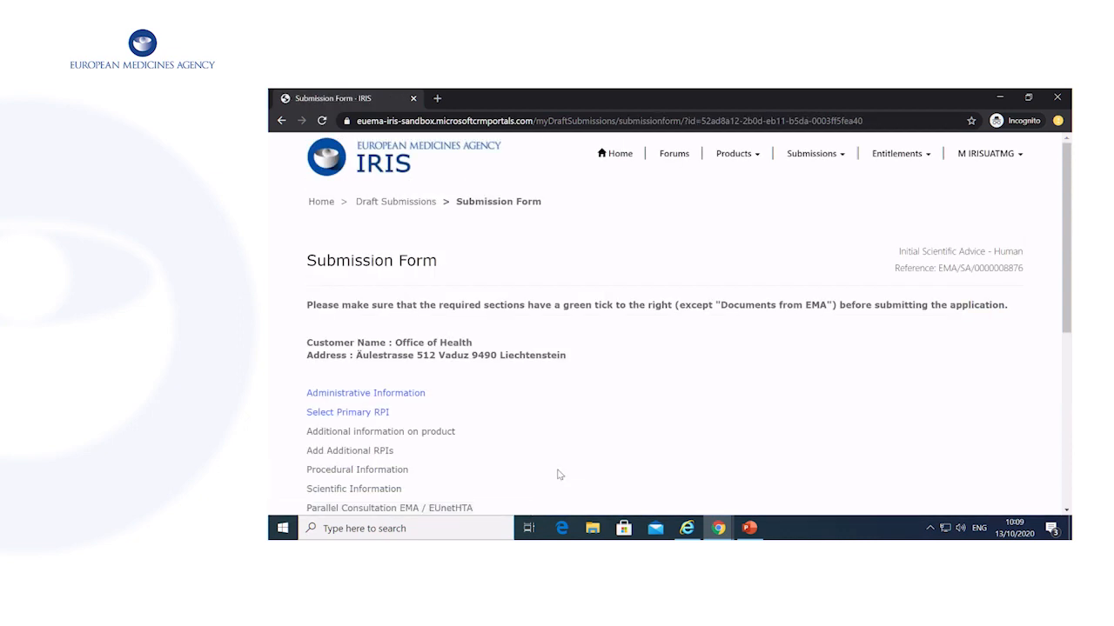
Scroll down the Submission Form and open the Administrative Information section.
{"action": "scroll", "coordinate": [559, 474], "scroll_direction": "down", "scroll_amount": 1}
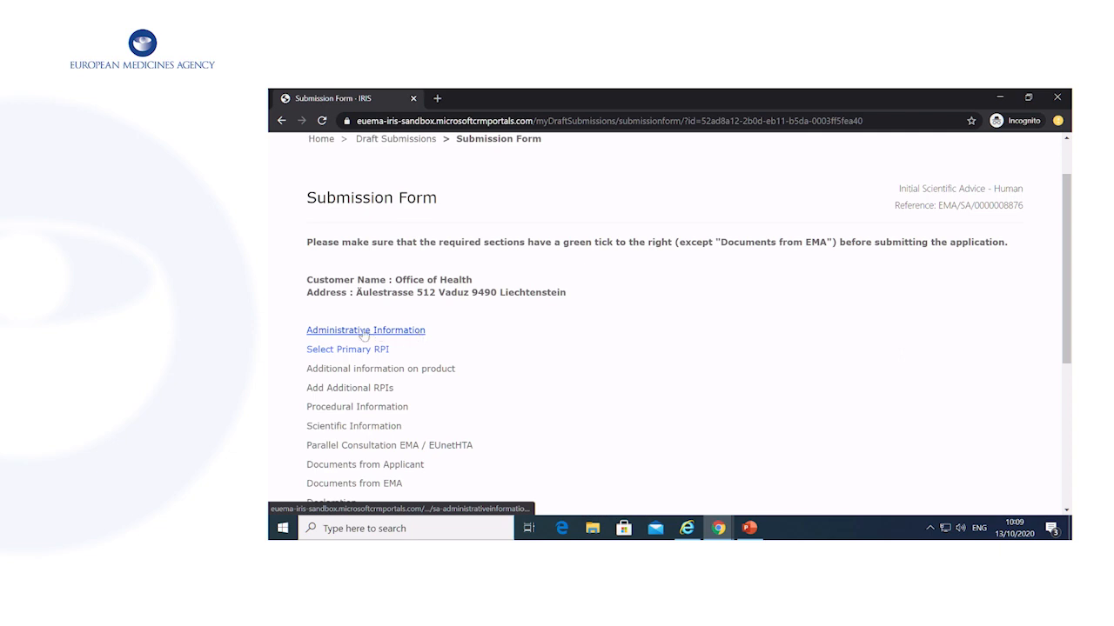
{"action": "scroll", "coordinate": [427, 415], "scroll_direction": "down", "scroll_amount": 1}
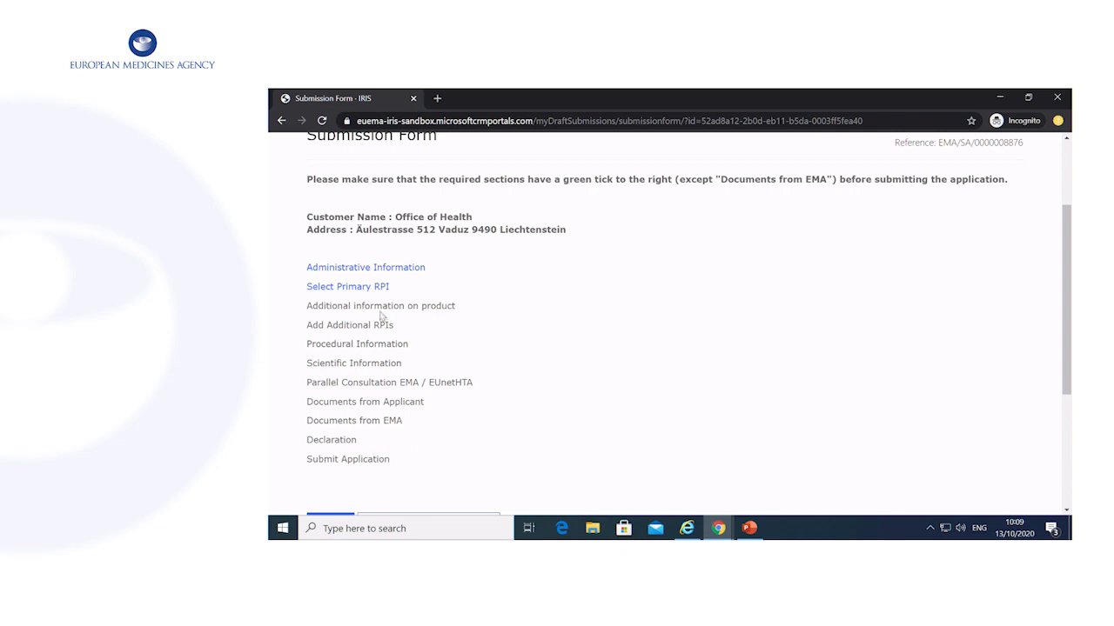
{"action": "left_click", "coordinate": [407, 270]}
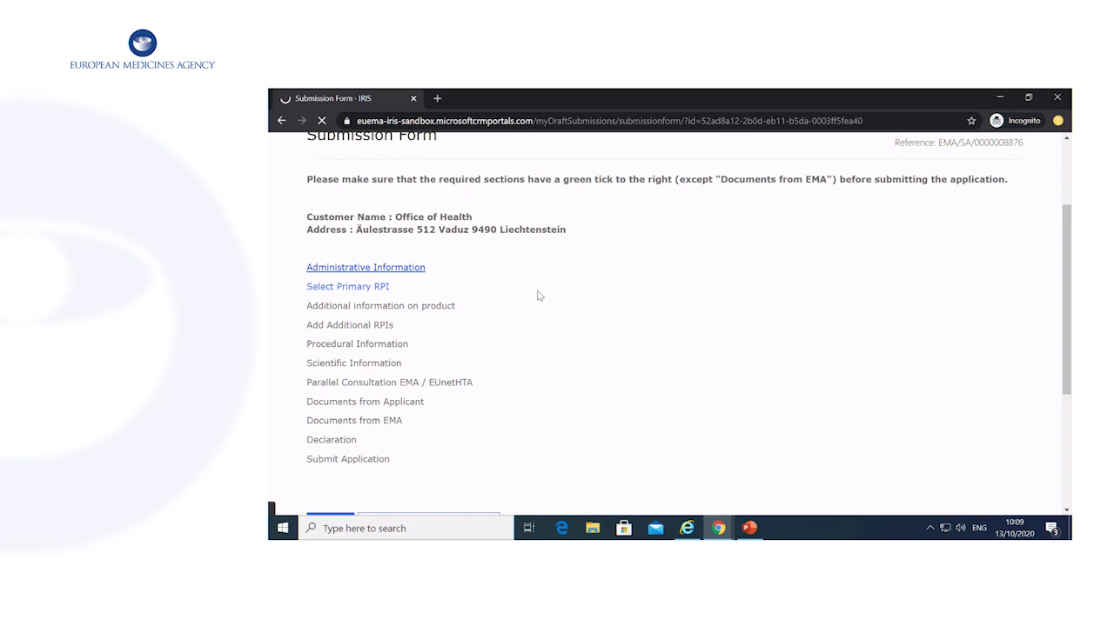
{"action": "scroll", "coordinate": [538, 296], "scroll_direction": "down", "scroll_amount": 1}
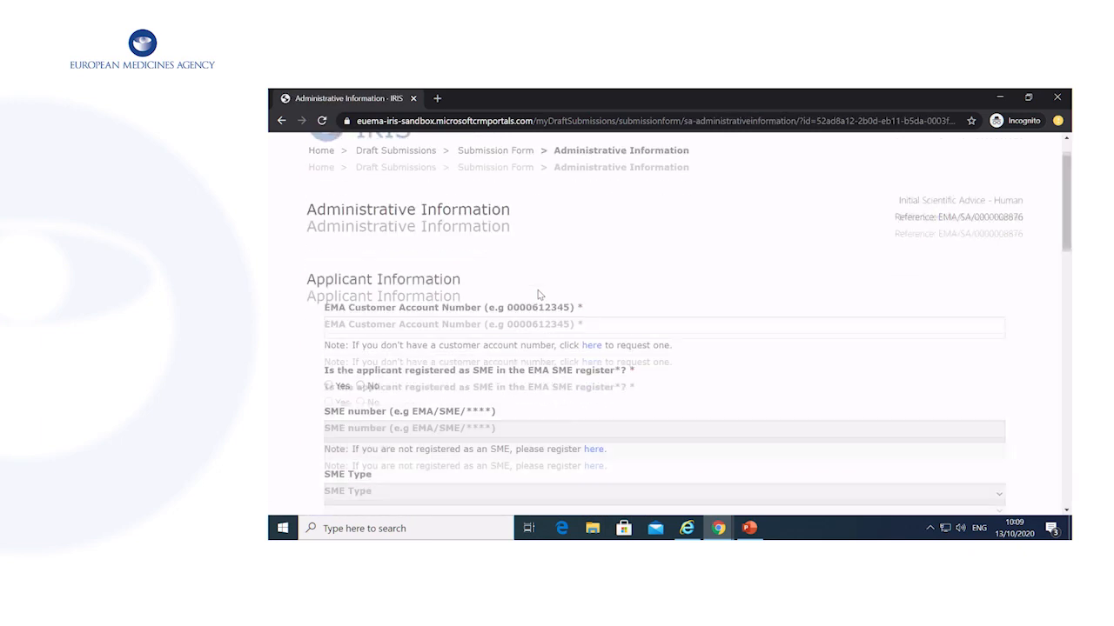
Enter the applicant's EMA customer account number, mark it as a registered SME, and enter its SME number.
{"action": "scroll", "coordinate": [537, 296], "scroll_direction": "down", "scroll_amount": 1}
{"action": "left_click", "coordinate": [623, 256]}
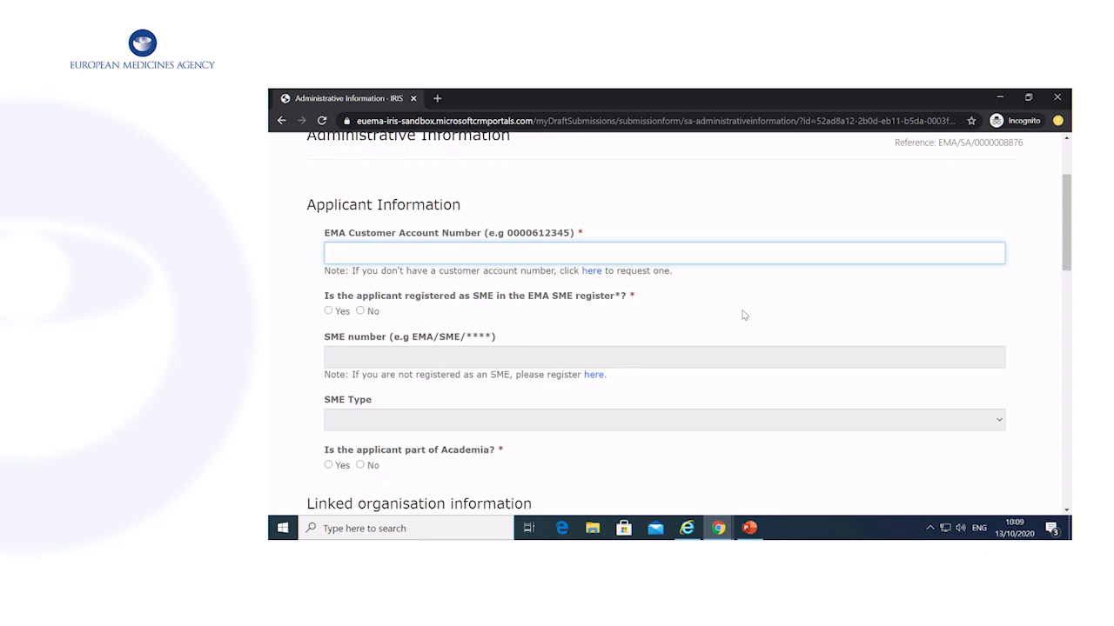
{"action": "type", "text": "0000612345"}
{"action": "scroll", "coordinate": [746, 293], "scroll_direction": "down", "scroll_amount": 1}
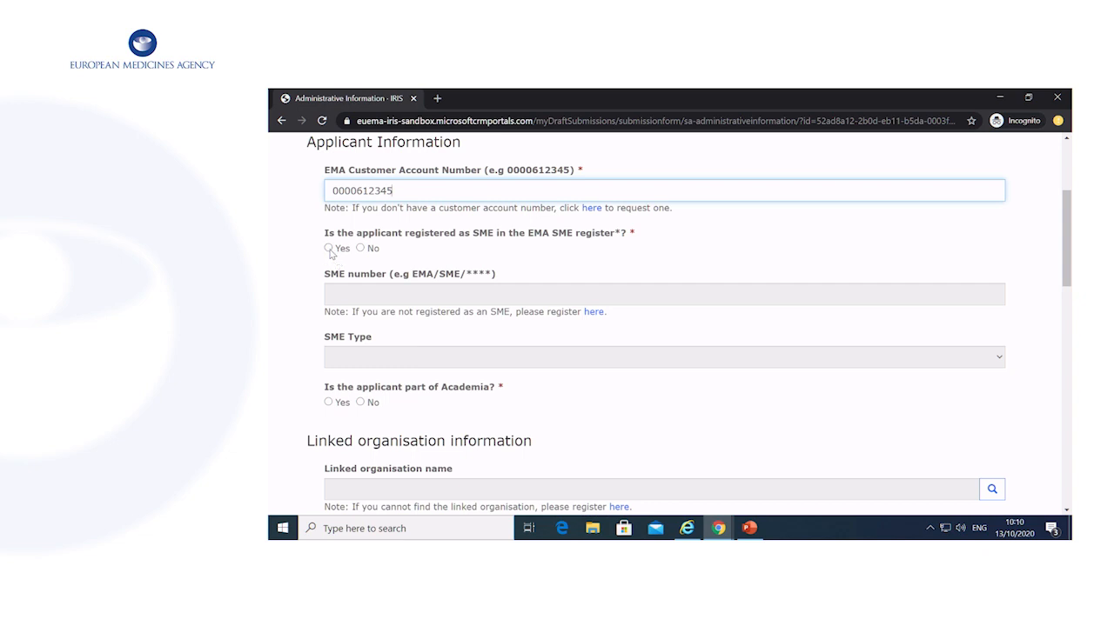
{"action": "left_click", "coordinate": [329, 249]}
{"action": "left_click", "coordinate": [443, 293]}
{"action": "type", "text": "MEEMA"}
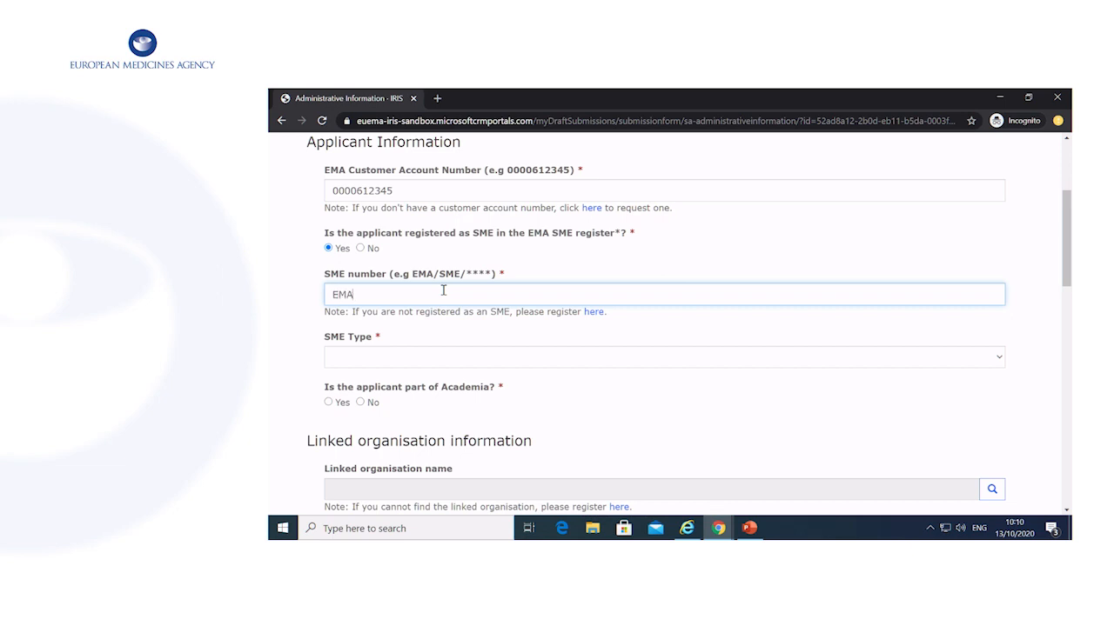
{"action": "type", "text": "/SME/1234"}
{"action": "scroll", "coordinate": [446, 294], "scroll_direction": "down", "scroll_amount": 1}
{"action": "left_click", "coordinate": [614, 265]}
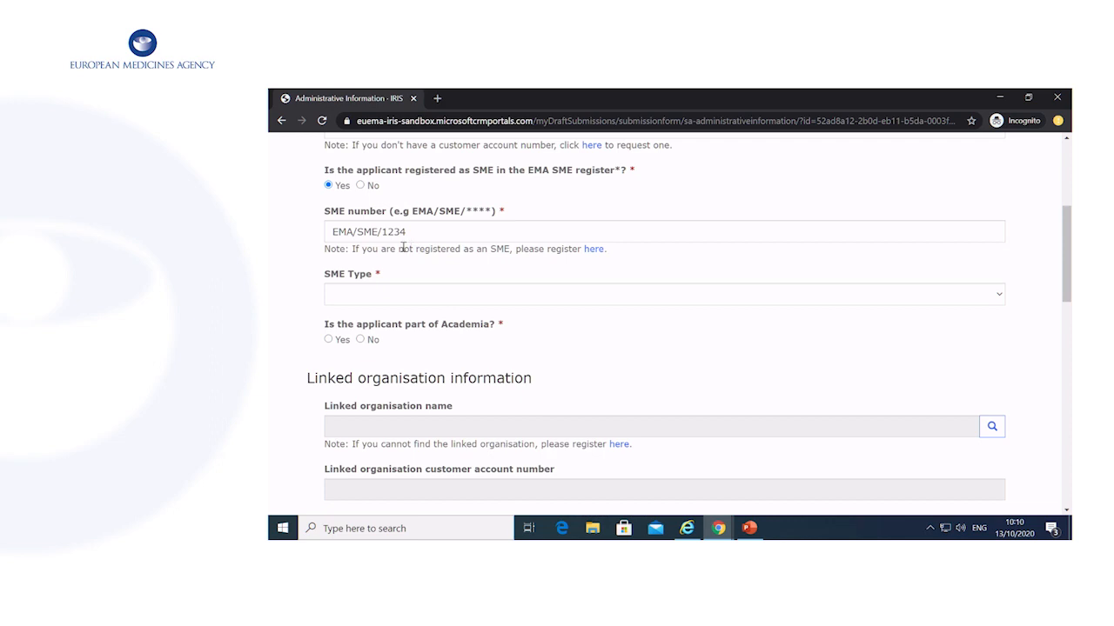
Set SME type to non-EEA SME linked to an EEA consultant and Academia to No.
{"action": "left_click", "coordinate": [525, 295]}
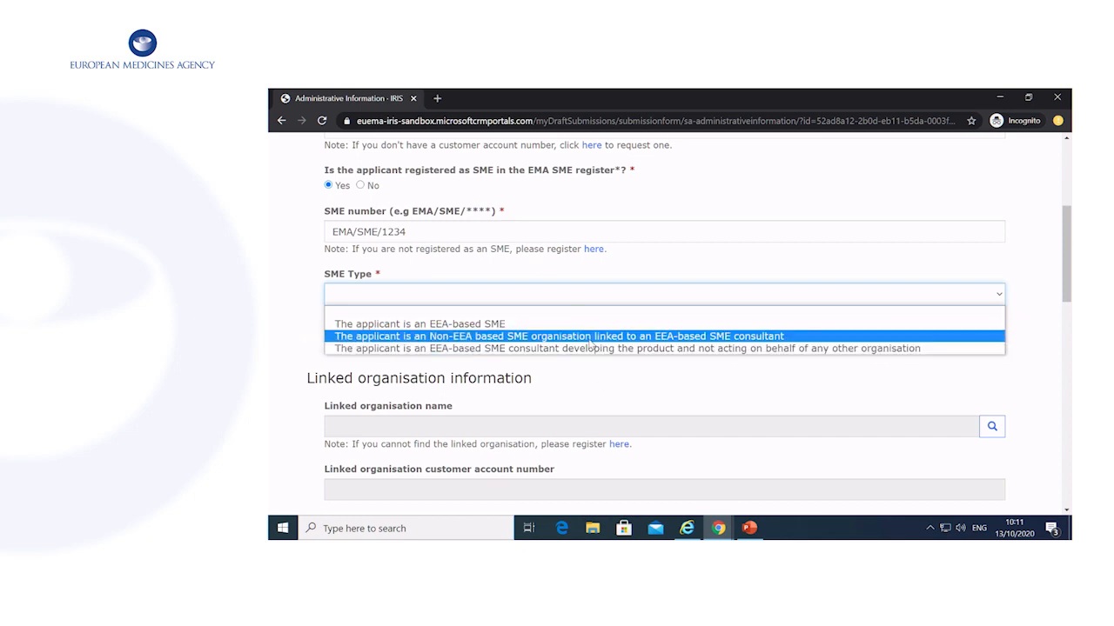
{"action": "left_click", "coordinate": [589, 337]}
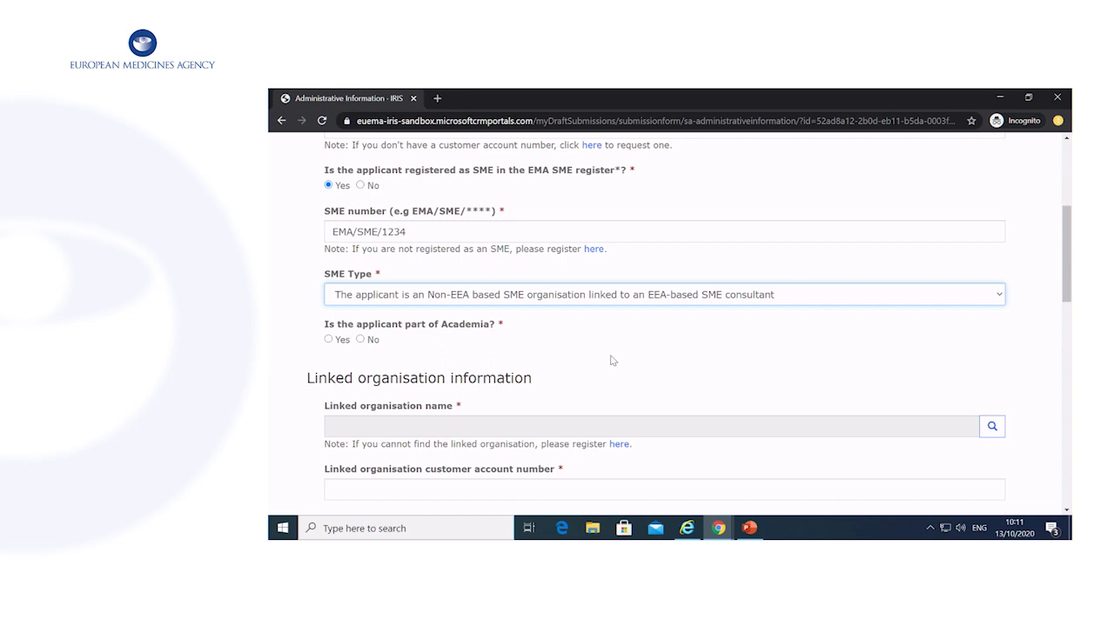
{"action": "scroll", "coordinate": [612, 360], "scroll_direction": "down", "scroll_amount": 1}
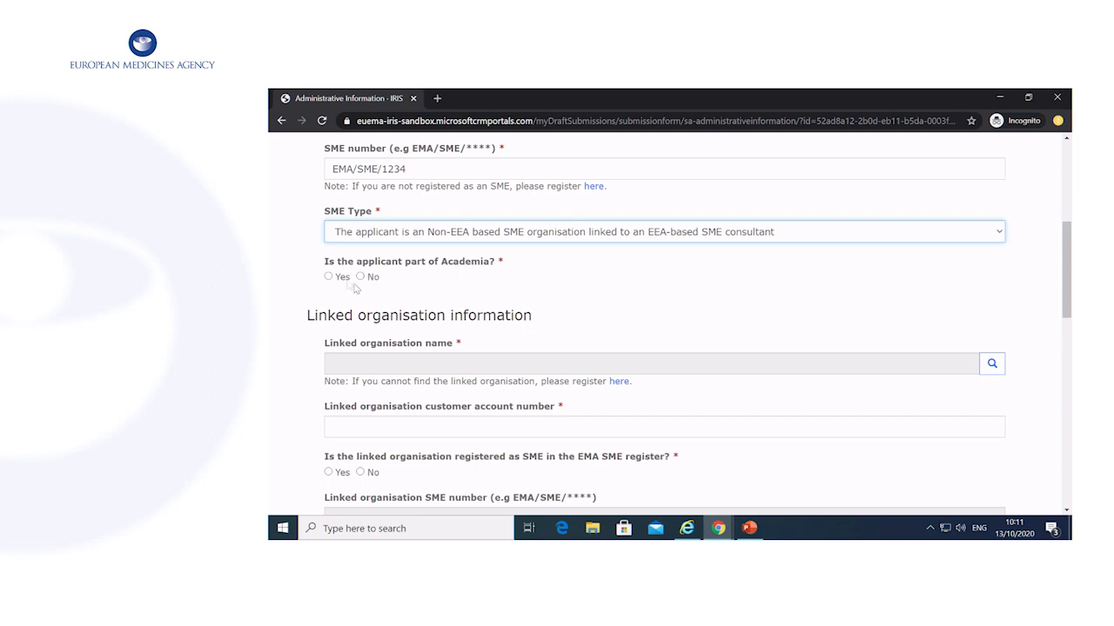
{"action": "left_click", "coordinate": [360, 276]}
{"action": "scroll", "coordinate": [478, 279], "scroll_direction": "down", "scroll_amount": 3}
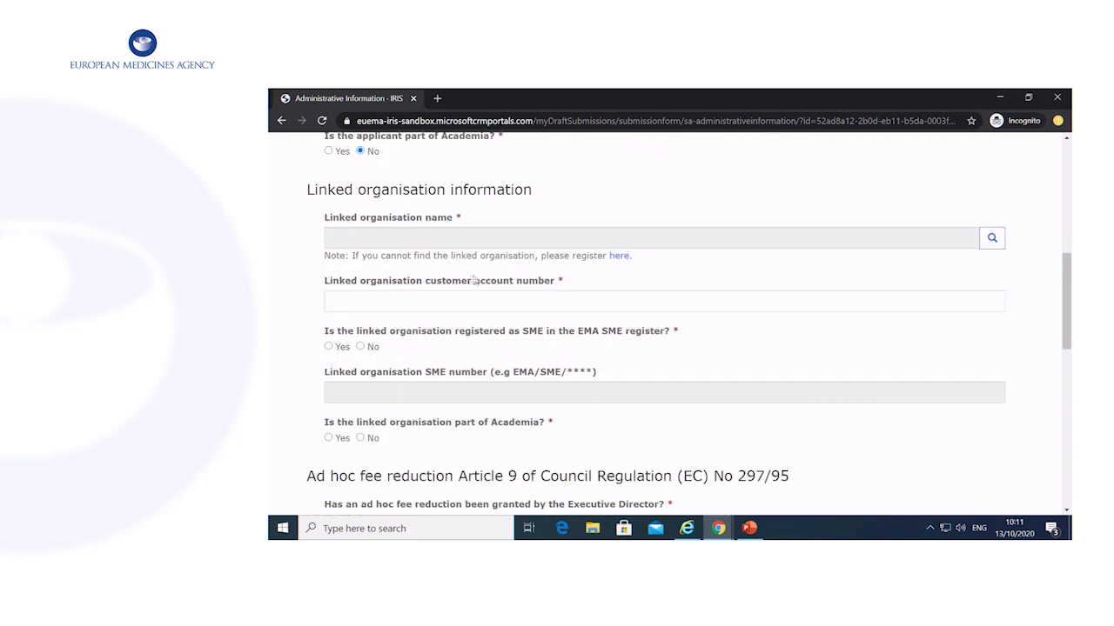
Select Individual Submission Org as the linked organisation from the lookup.
{"action": "left_click", "coordinate": [991, 238]}
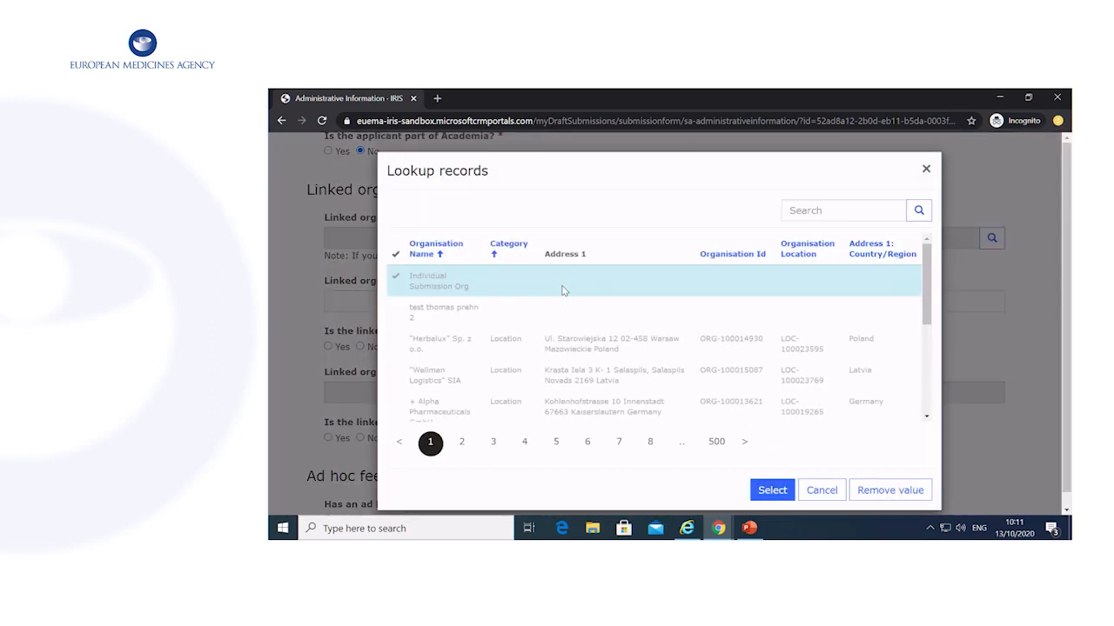
{"action": "left_click", "coordinate": [435, 320]}
{"action": "left_click", "coordinate": [435, 280]}
{"action": "left_click", "coordinate": [773, 490]}
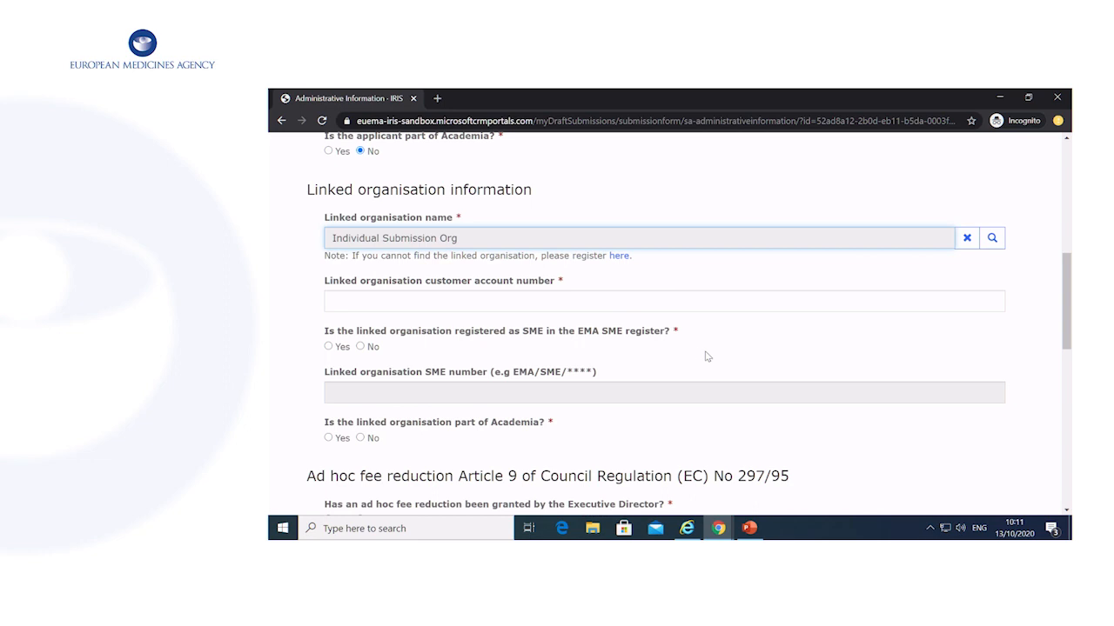
Enter the linked organisation's account number, mark it SME Yes with its SME number, and Academia No.
{"action": "left_click", "coordinate": [707, 301]}
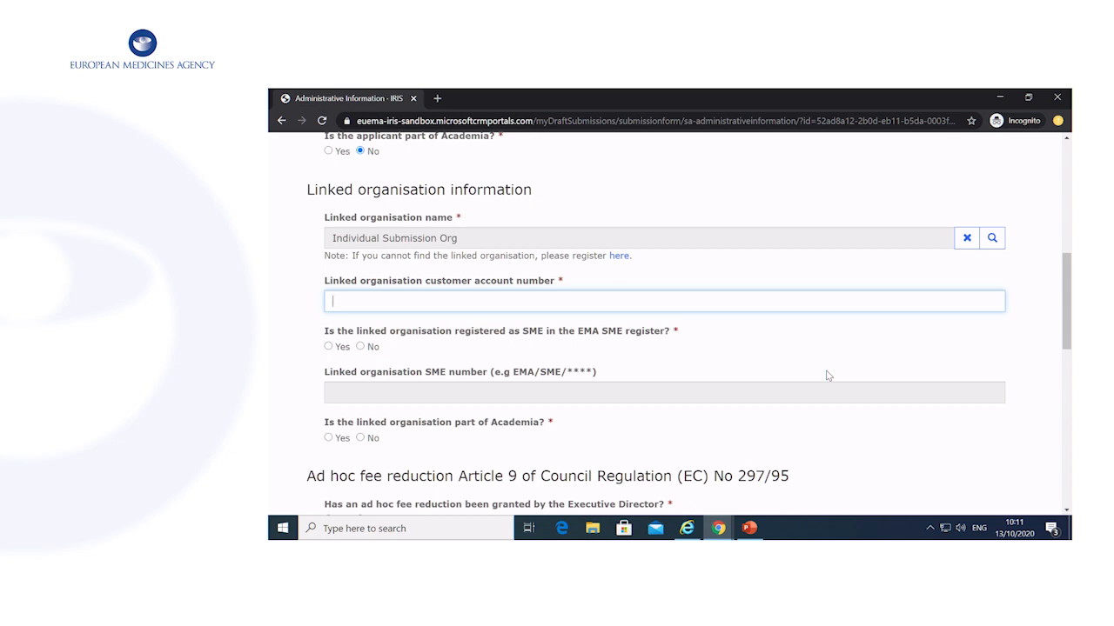
{"action": "type", "text": "00601245"}
{"action": "left_click", "coordinate": [329, 346]}
{"action": "left_click", "coordinate": [406, 393]}
{"action": "type", "text": "EM"}
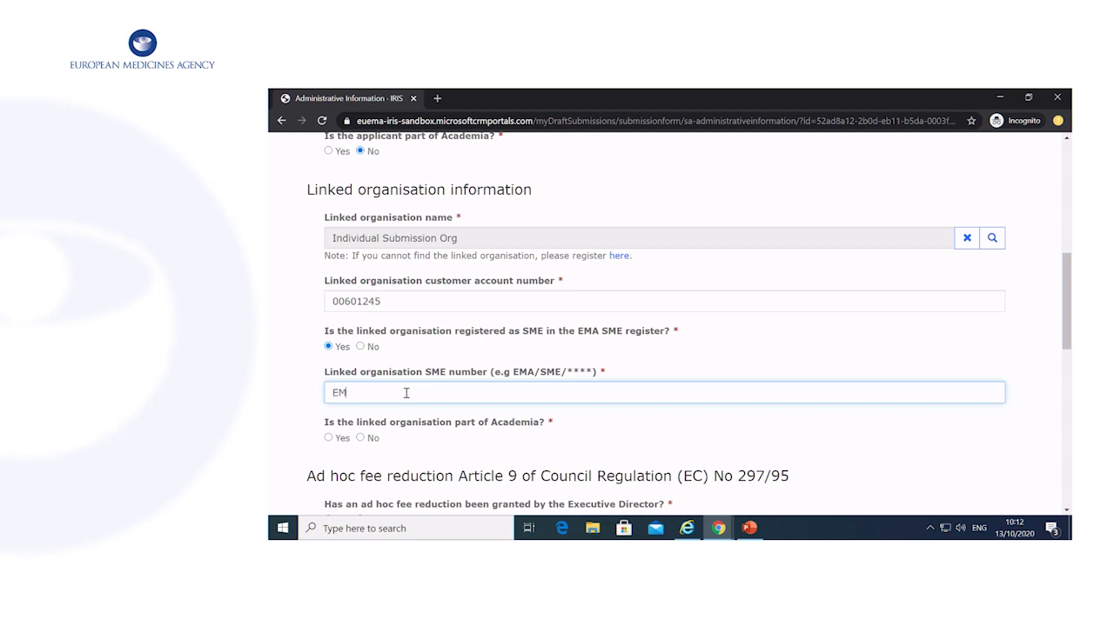
{"action": "type", "text": "A/SME/1254"}
{"action": "scroll", "coordinate": [406, 393], "scroll_direction": "down", "scroll_amount": 1}
{"action": "left_click", "coordinate": [362, 378]}
{"action": "scroll", "coordinate": [466, 391], "scroll_direction": "down", "scroll_amount": 3}
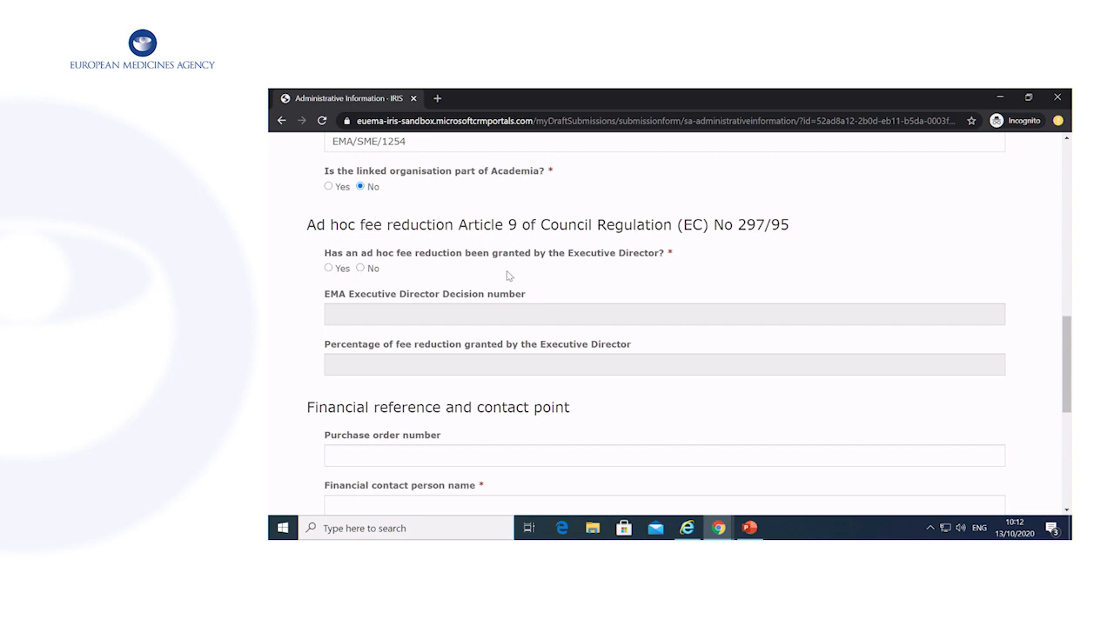
Record an ad hoc fee reduction with decision number EMA/123145 at 100%.
{"action": "left_click", "coordinate": [329, 270]}
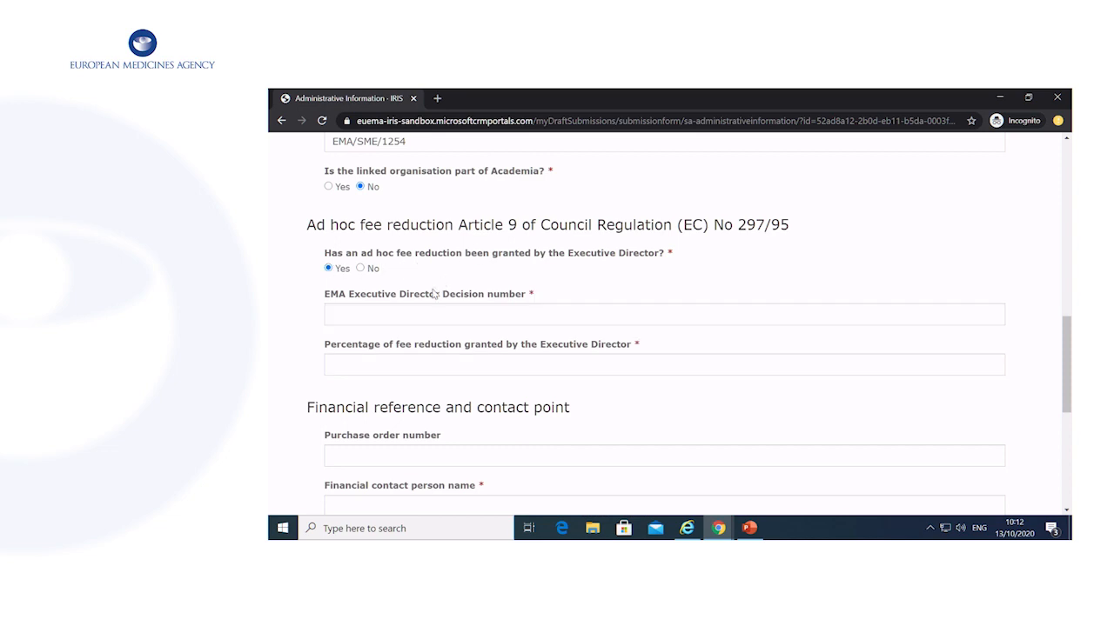
{"action": "left_click", "coordinate": [484, 323]}
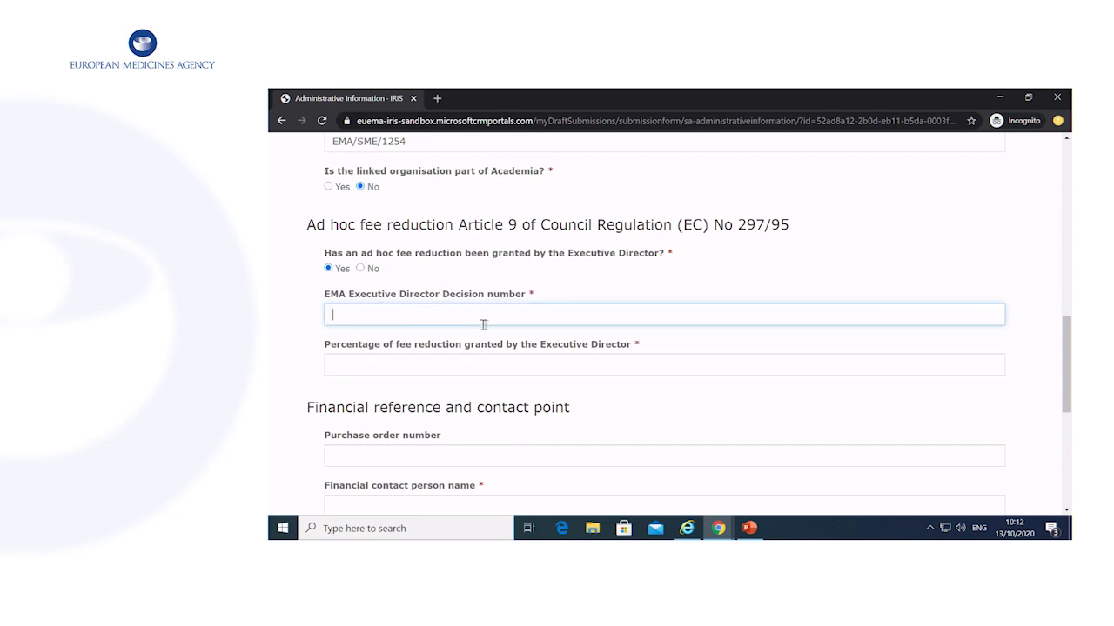
{"action": "type", "text": "EMA."}
{"action": "type", "text": "123145"}
{"action": "left_click", "coordinate": [498, 367]}
{"action": "type", "text": "10"}
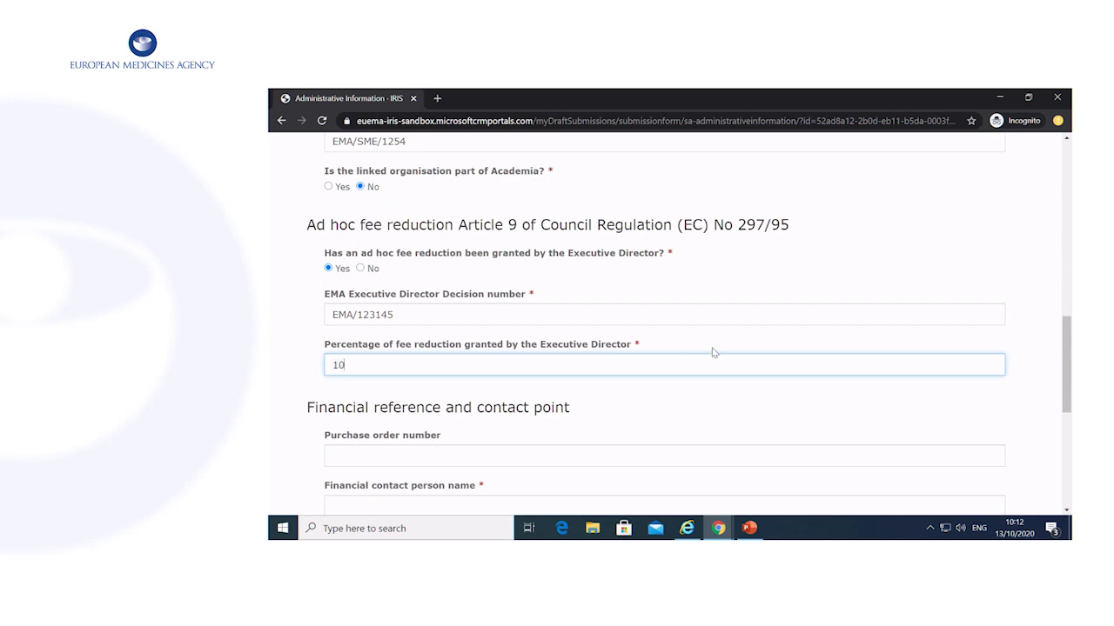
{"action": "scroll", "coordinate": [711, 348], "scroll_direction": "down", "scroll_amount": 2}
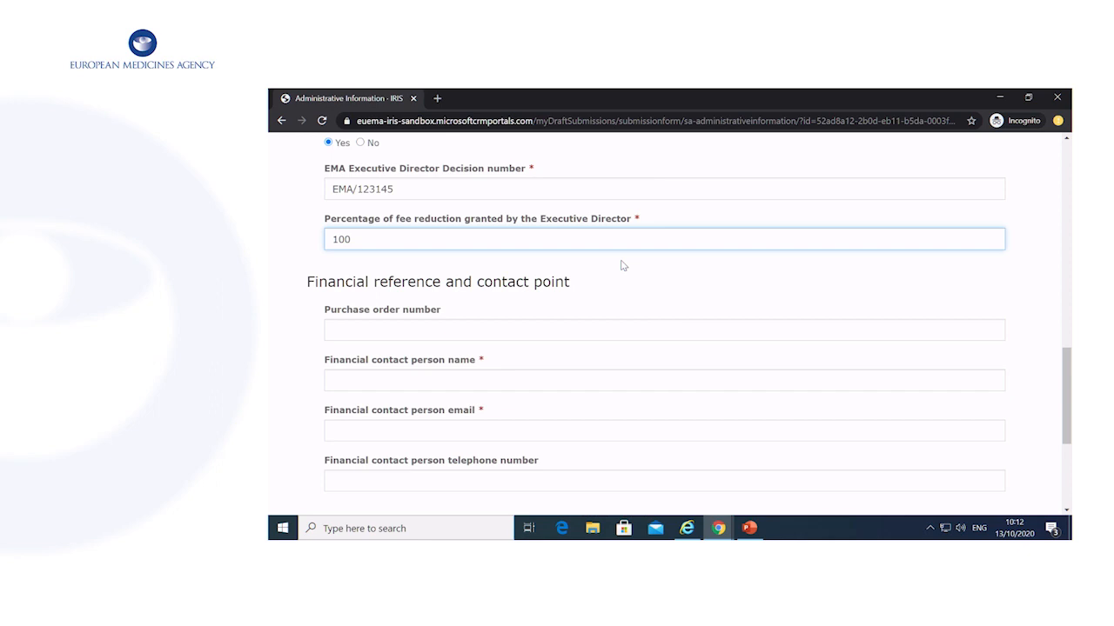
{"action": "scroll", "coordinate": [623, 265], "scroll_direction": "down", "scroll_amount": 1}
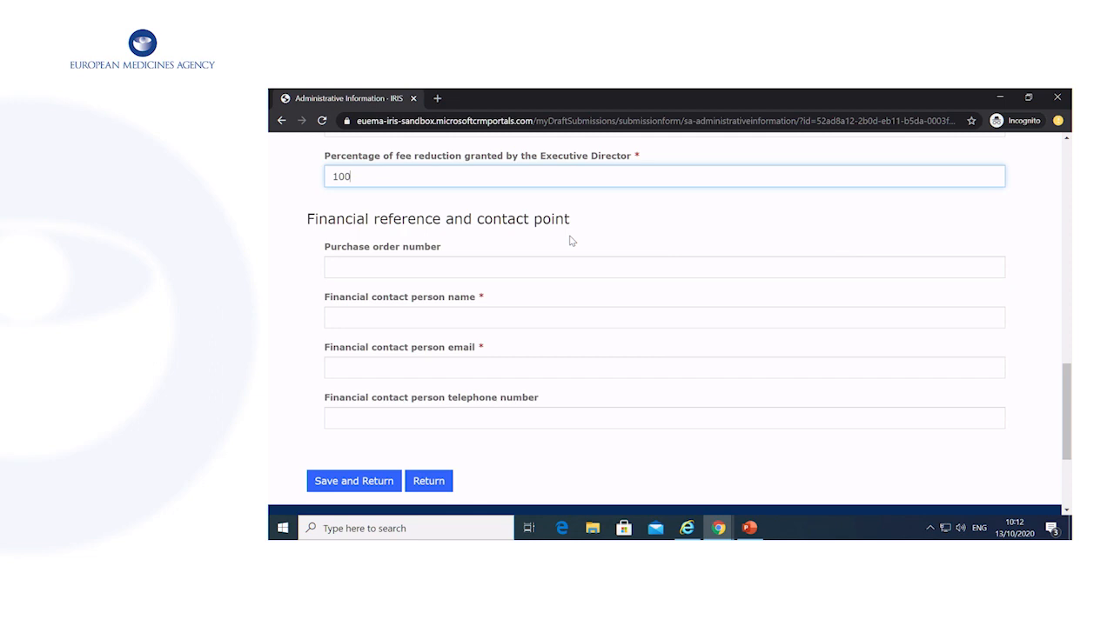
Enter the purchase order number and the financial contact's name, e-mail and phone, then save.
{"action": "left_click", "coordinate": [567, 268]}
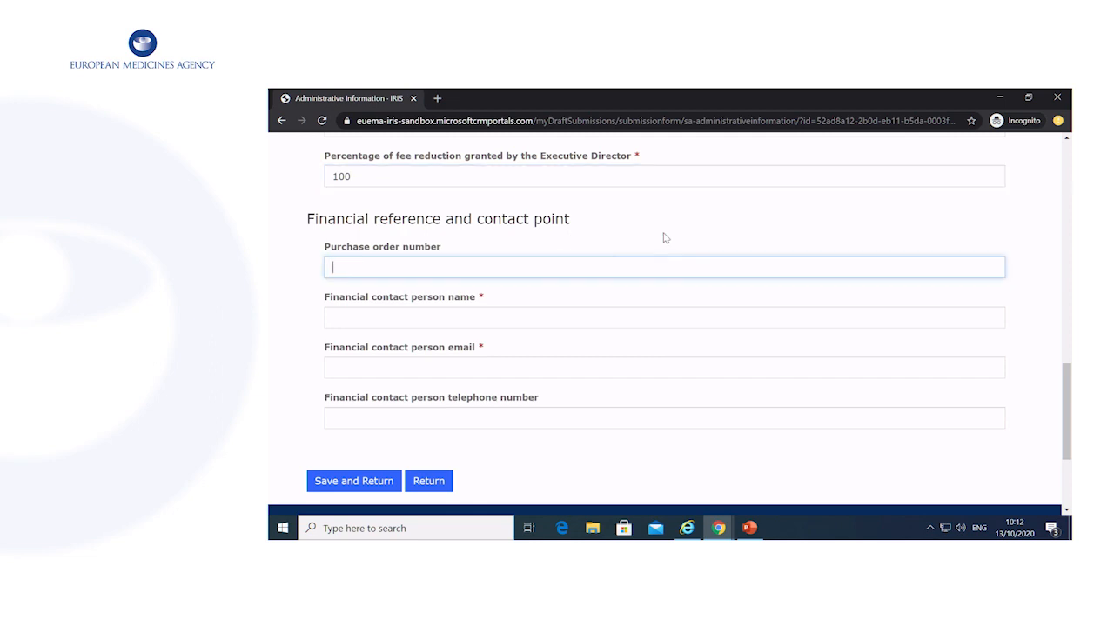
{"action": "type", "text": "002121"}
{"action": "left_click", "coordinate": [503, 317]}
{"action": "key", "text": "Tab"}
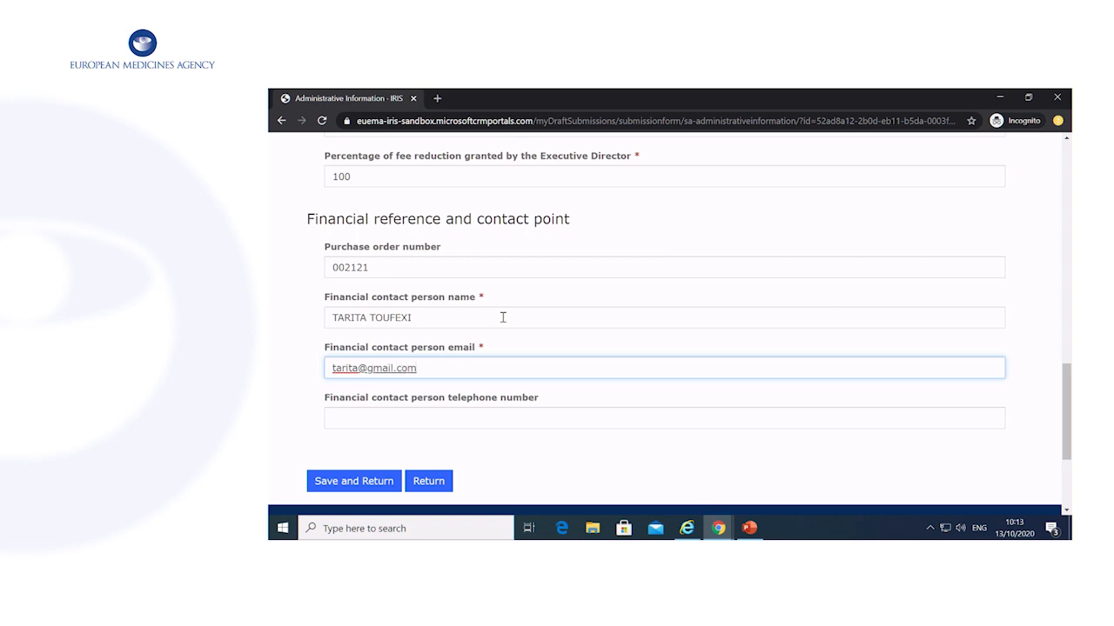
{"action": "left_click", "coordinate": [467, 423]}
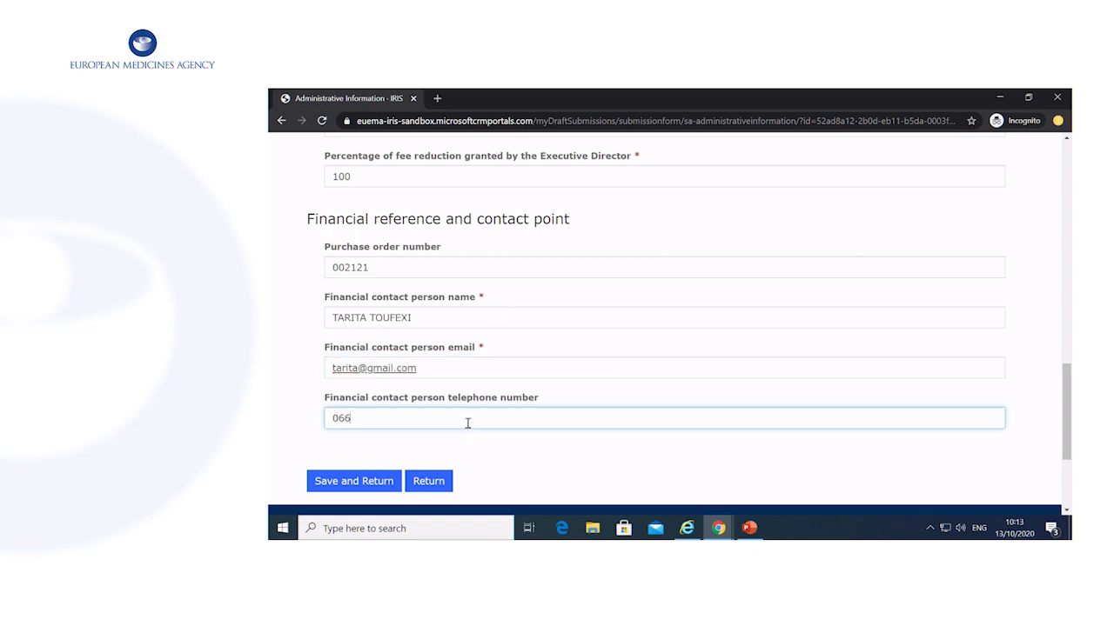
{"action": "left_click", "coordinate": [392, 474]}
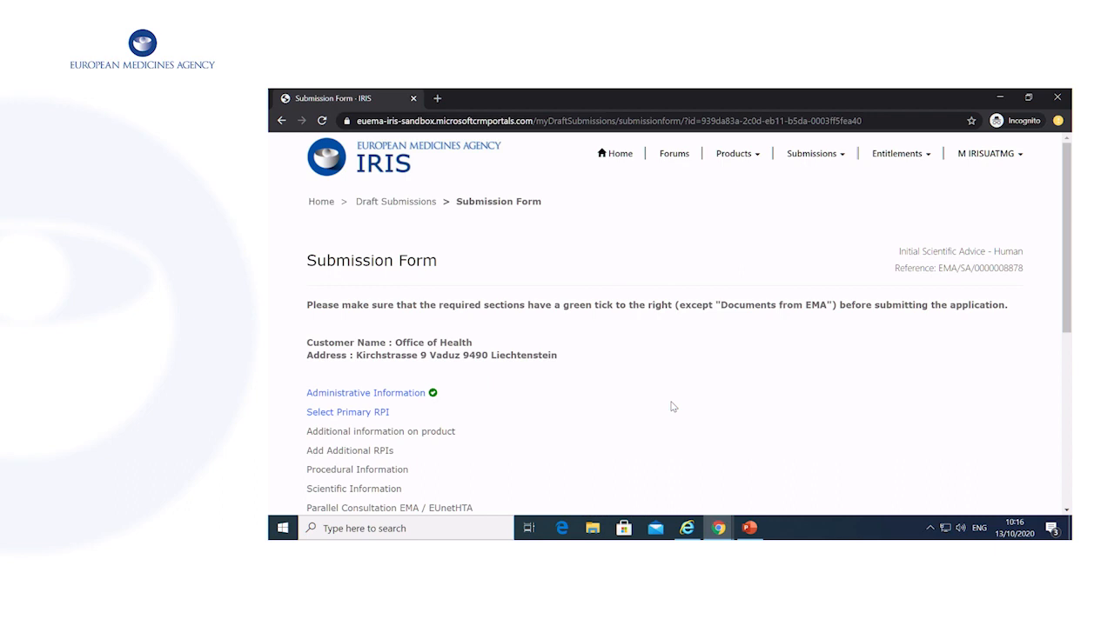
{"action": "scroll", "coordinate": [671, 404], "scroll_direction": "down", "scroll_amount": 1}
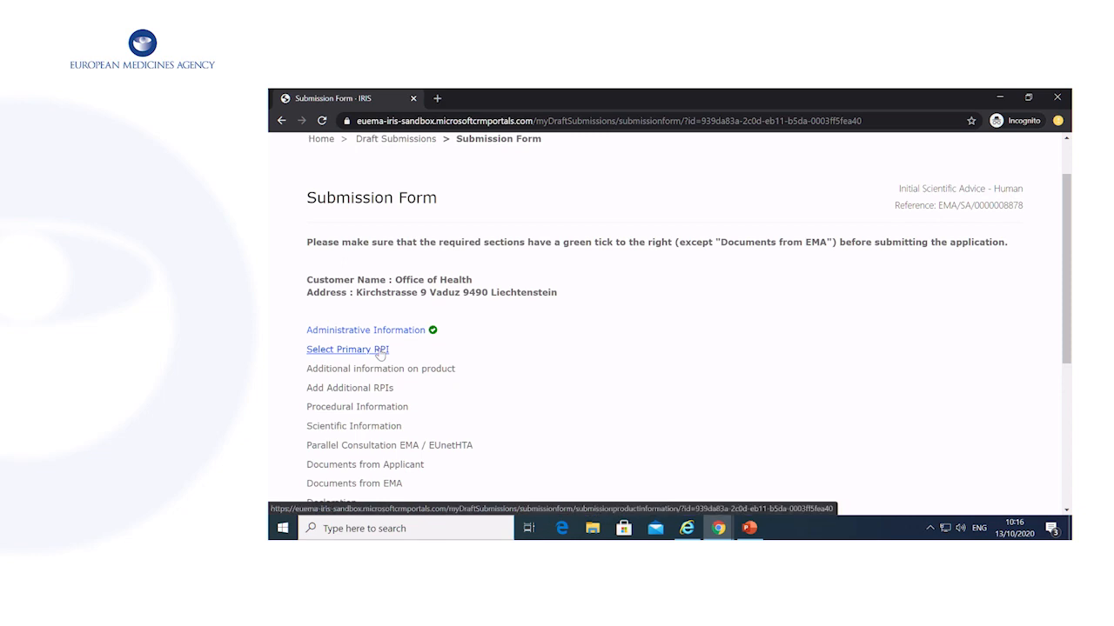
{"action": "left_click", "coordinate": [381, 351]}
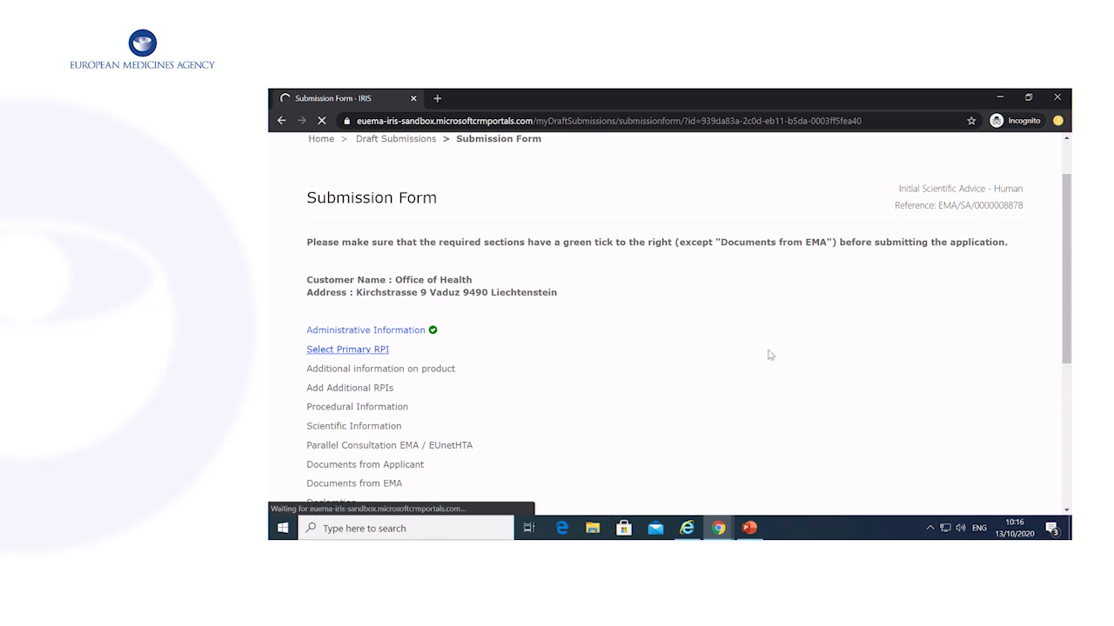
{"action": "scroll", "coordinate": [766, 353], "scroll_direction": "down", "scroll_amount": 3}
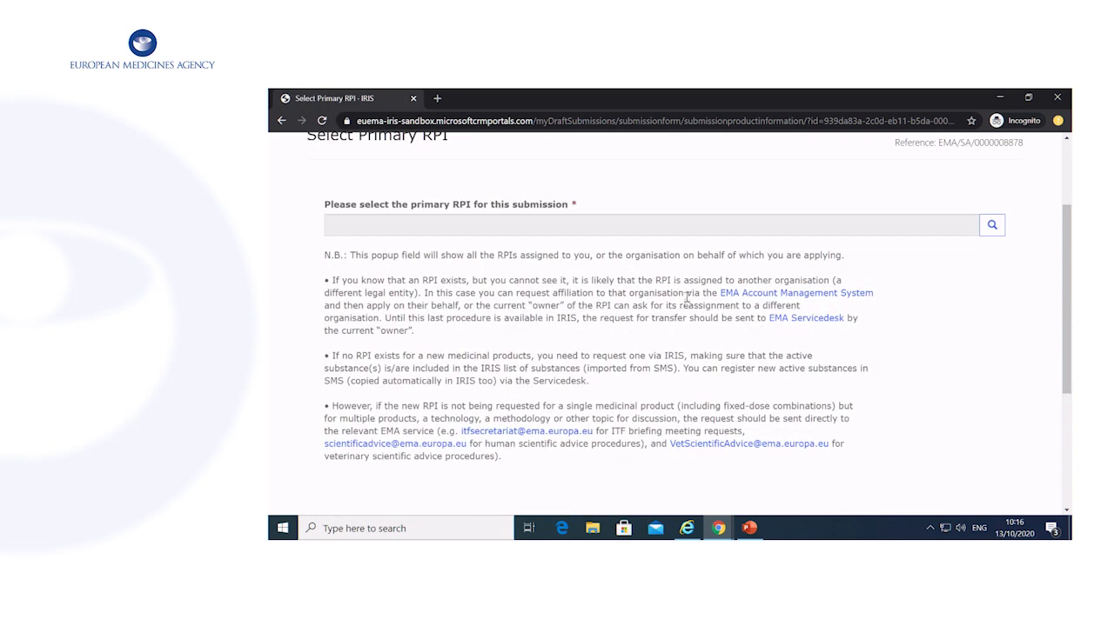
{"action": "left_click", "coordinate": [992, 225]}
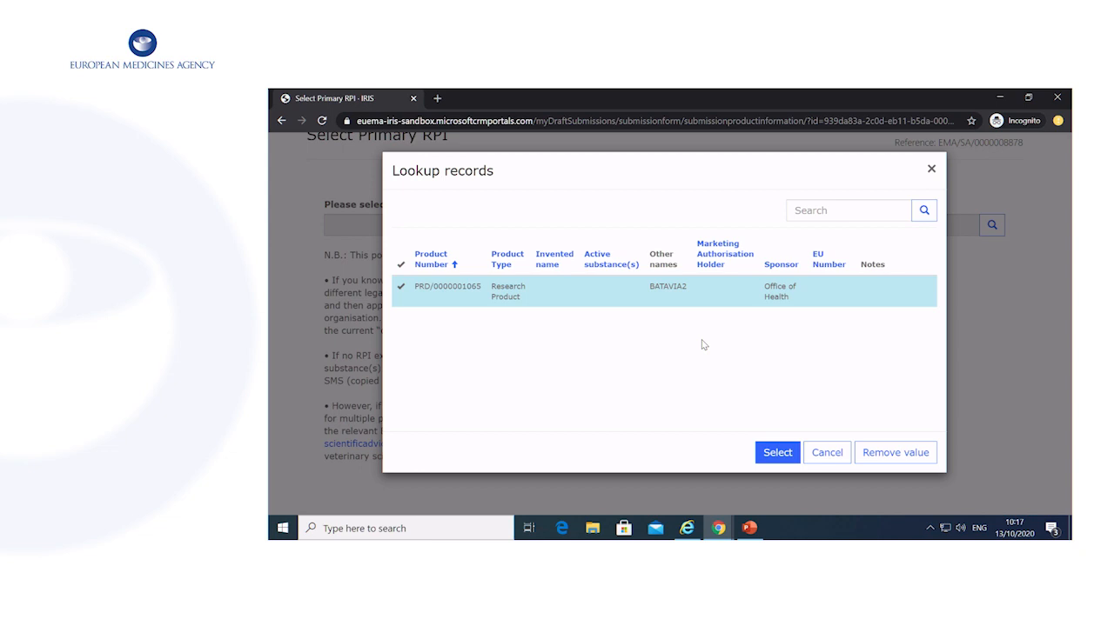
{"action": "left_click", "coordinate": [777, 452]}
{"action": "scroll", "coordinate": [586, 418], "scroll_direction": "down", "scroll_amount": 5}
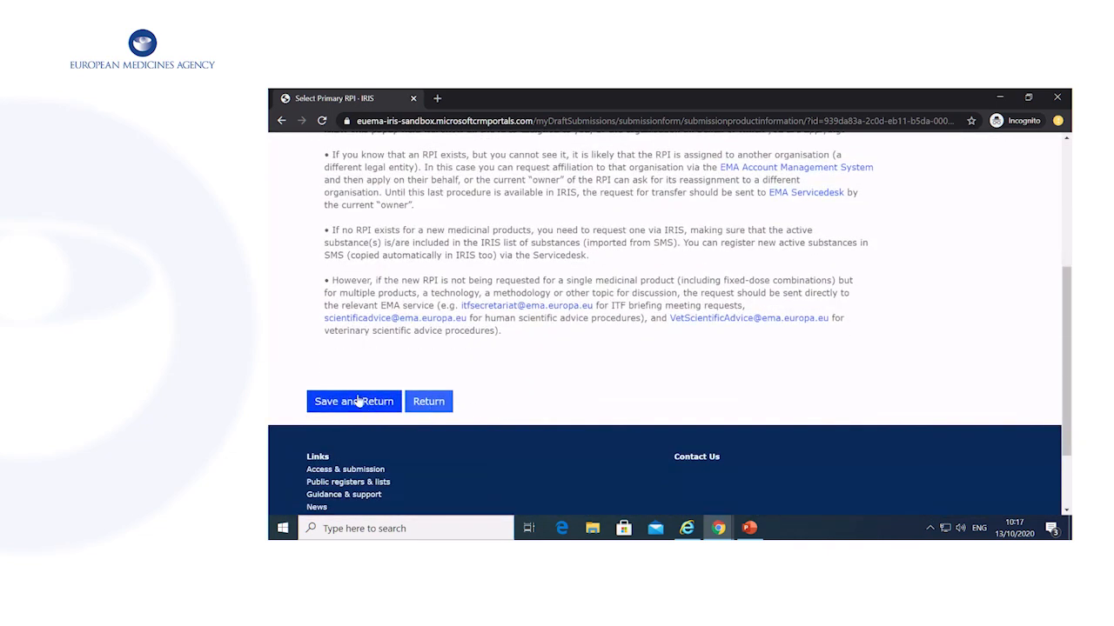
{"action": "left_click", "coordinate": [359, 401]}
{"action": "scroll", "coordinate": [735, 387], "scroll_direction": "down", "scroll_amount": 1}
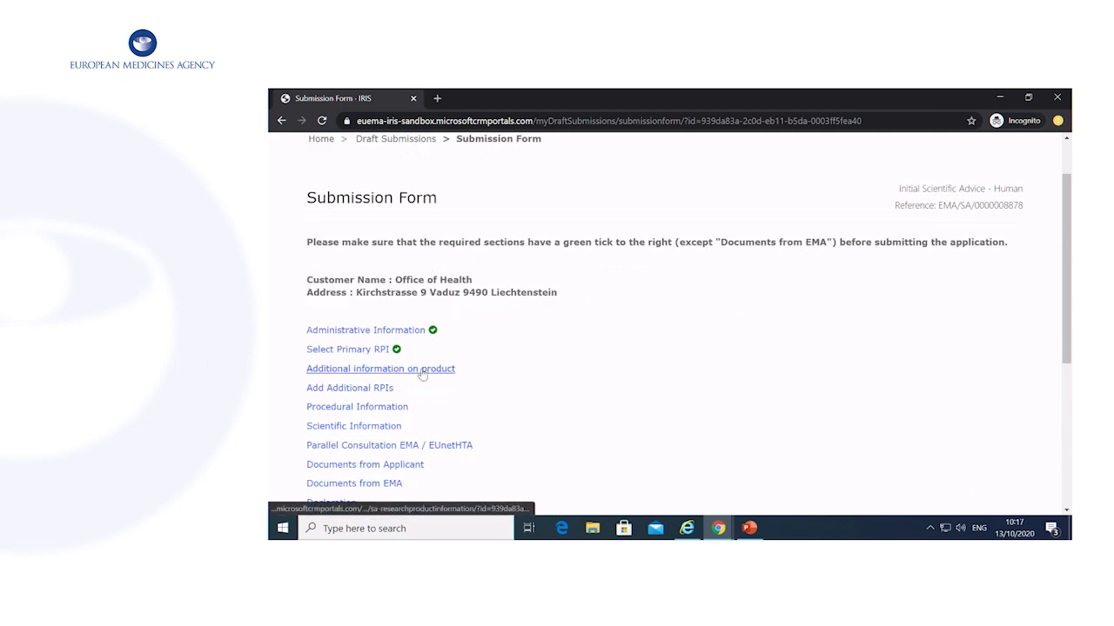
{"action": "scroll", "coordinate": [510, 363], "scroll_direction": "down", "scroll_amount": 1}
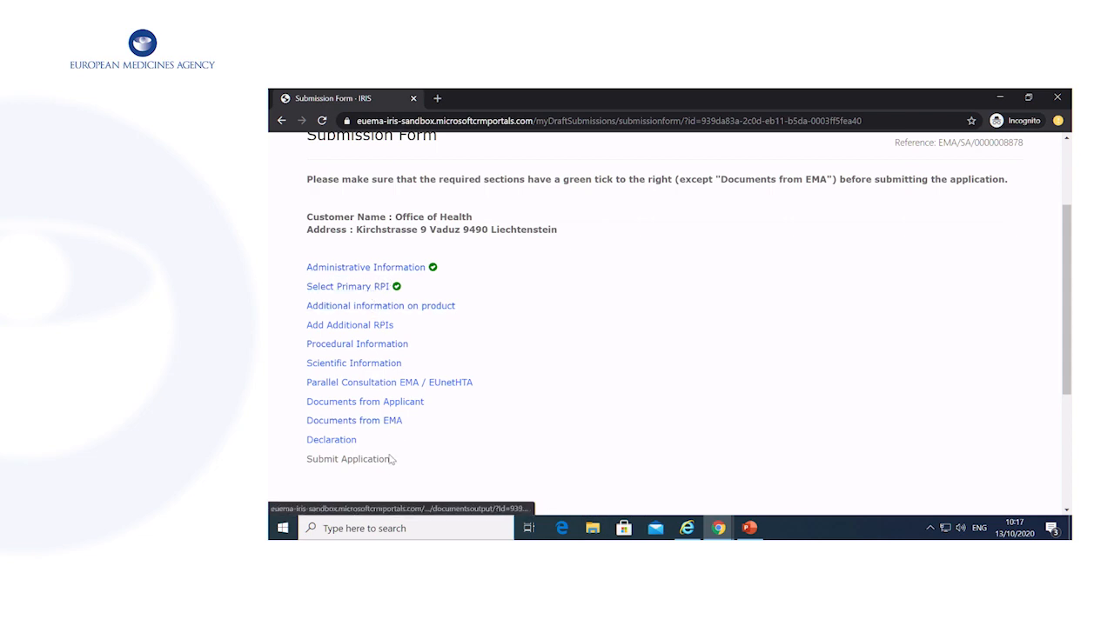
Open Additional information on product and enter 'test' as the methodology information.
{"action": "left_click", "coordinate": [441, 310]}
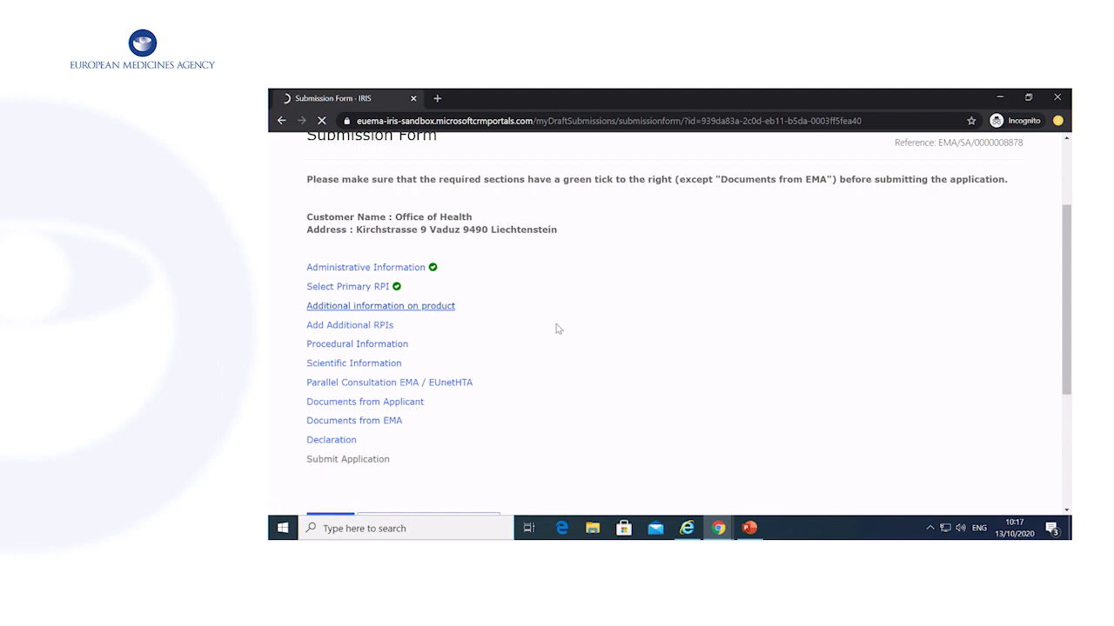
{"action": "scroll", "coordinate": [560, 326], "scroll_direction": "down", "scroll_amount": 3}
{"action": "scroll", "coordinate": [560, 326], "scroll_direction": "up", "scroll_amount": 2}
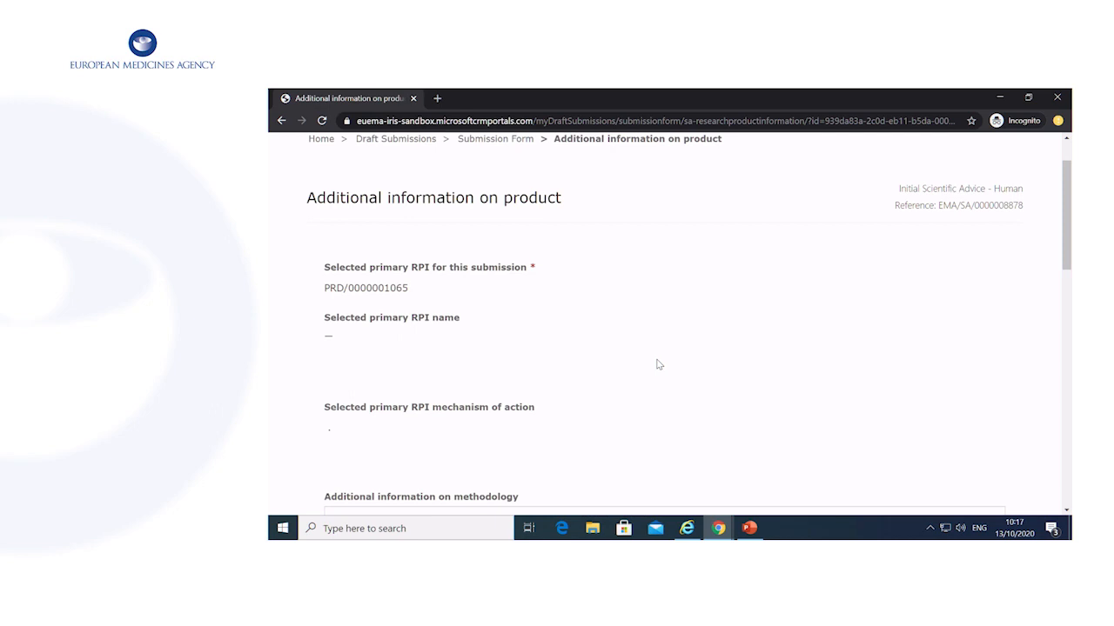
{"action": "scroll", "coordinate": [657, 364], "scroll_direction": "down", "scroll_amount": 3}
{"action": "left_click", "coordinate": [483, 393]}
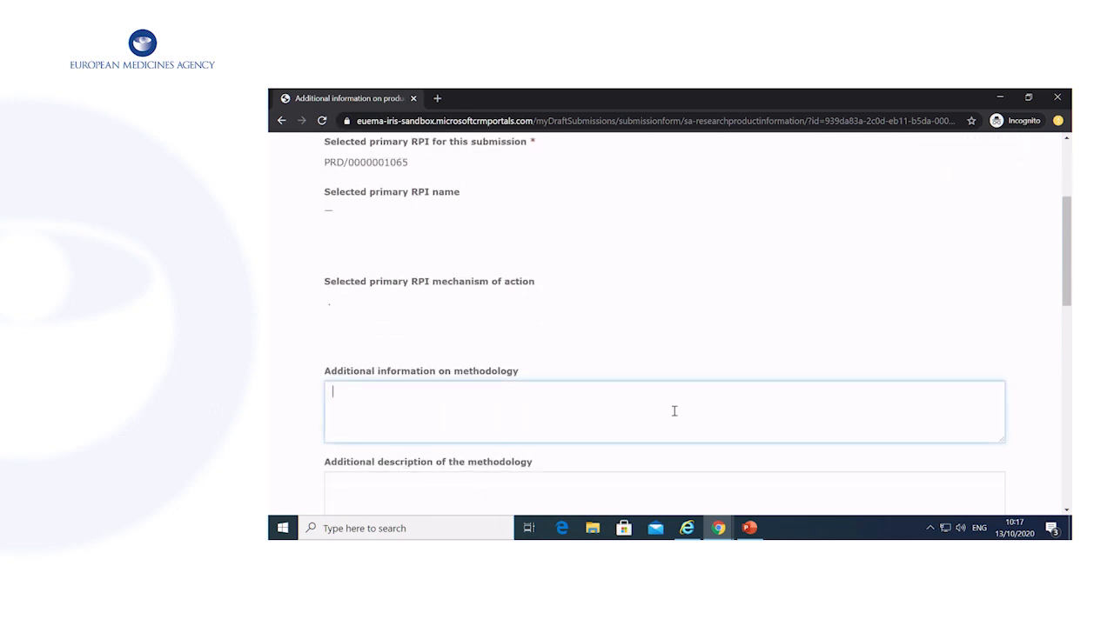
{"action": "type", "text": "test"}
{"action": "key", "text": "Tab"}
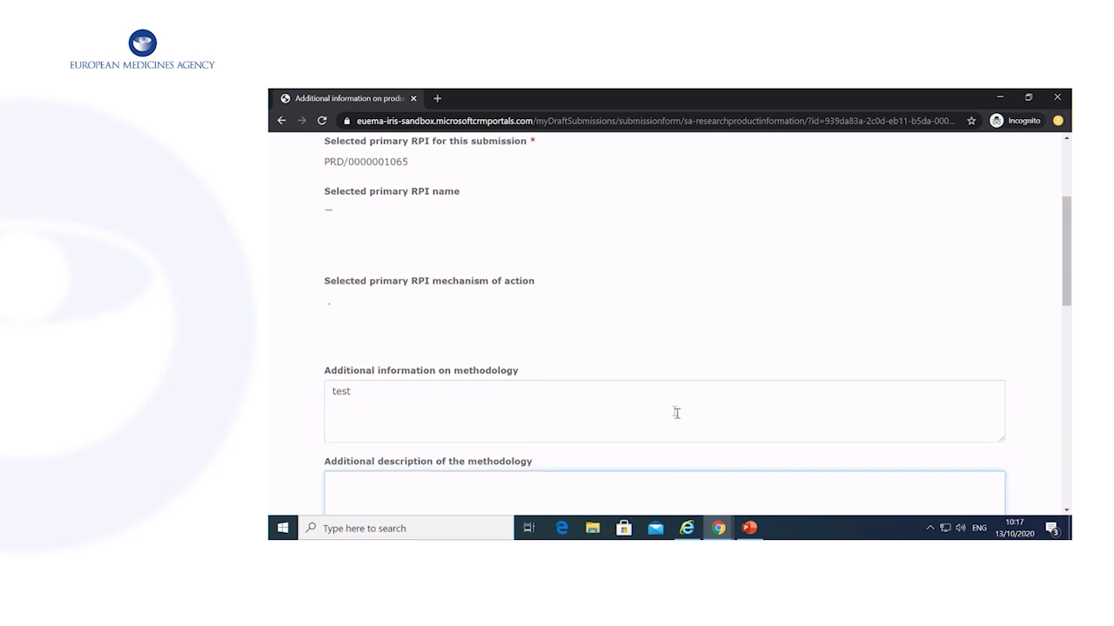
Enter 'test' as the methodology description and scroll down to the Enabling Technologies table.
{"action": "scroll", "coordinate": [674, 413], "scroll_direction": "down", "scroll_amount": 3}
{"action": "scroll", "coordinate": [626, 381], "scroll_direction": "up", "scroll_amount": 6}
{"action": "scroll", "coordinate": [635, 382], "scroll_direction": "down", "scroll_amount": 4}
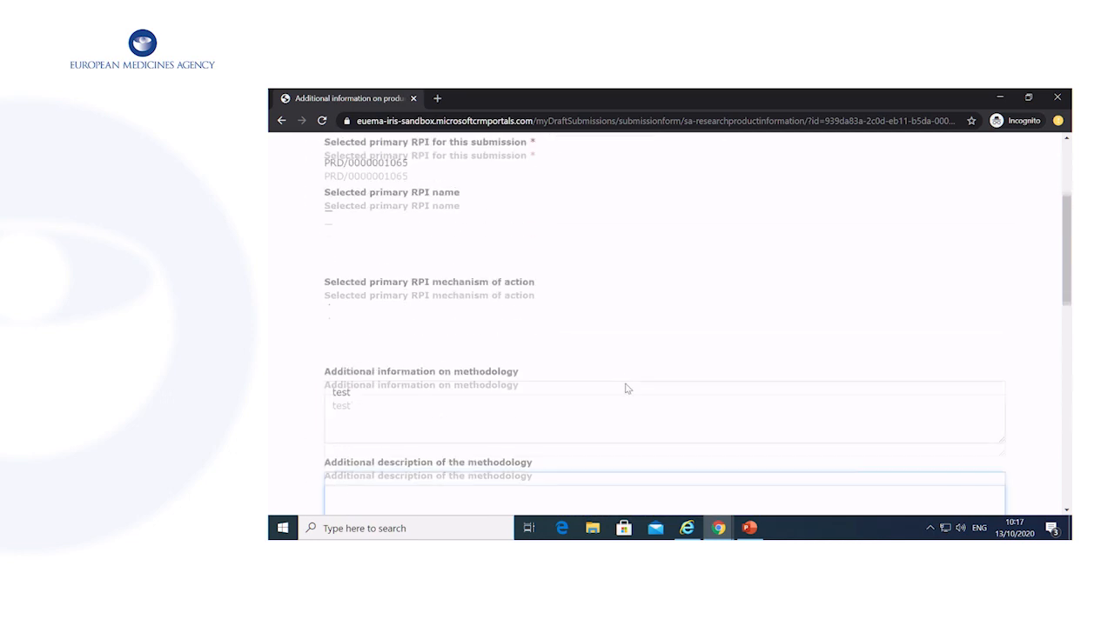
{"action": "type", "text": "test"}
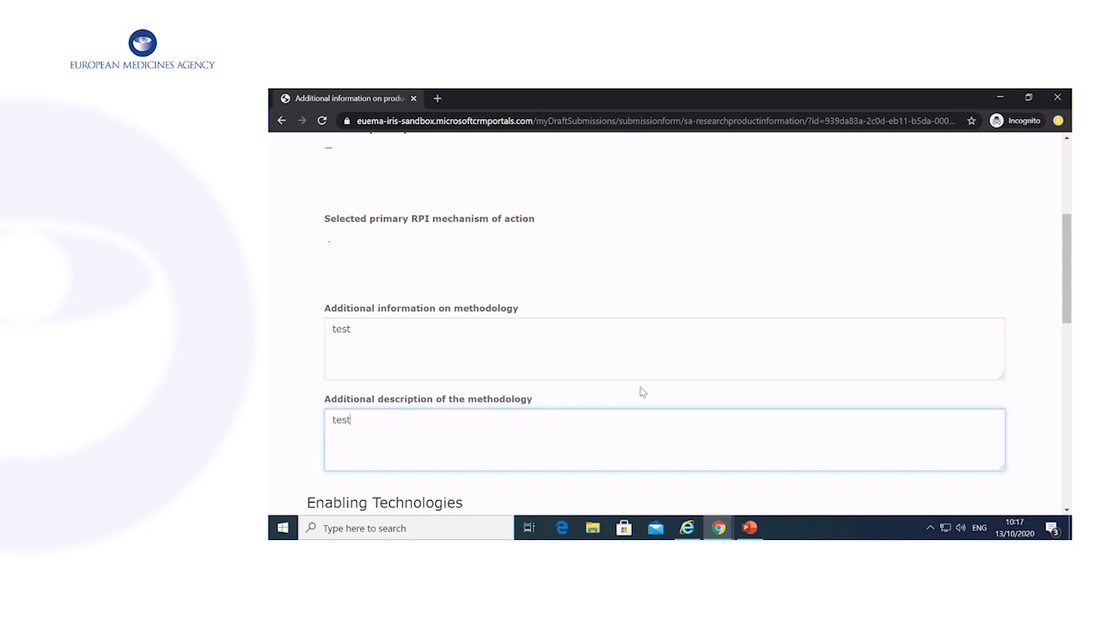
{"action": "scroll", "coordinate": [648, 392], "scroll_direction": "down", "scroll_amount": 3}
{"action": "scroll", "coordinate": [665, 388], "scroll_direction": "down", "scroll_amount": 3}
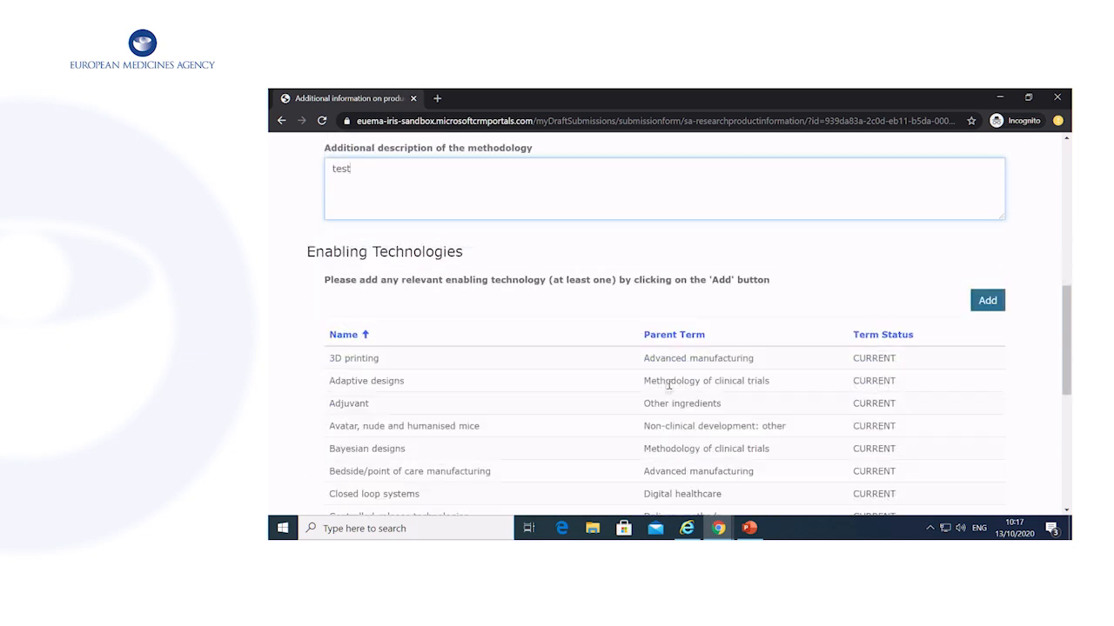
{"action": "scroll", "coordinate": [697, 385], "scroll_direction": "down", "scroll_amount": 1}
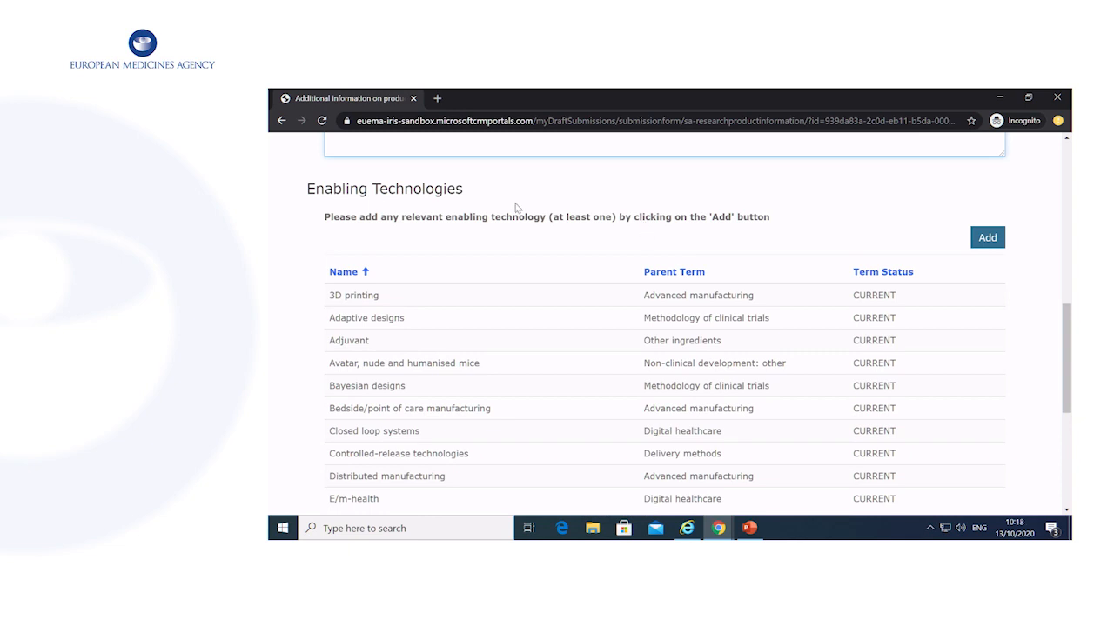
{"action": "scroll", "coordinate": [764, 179], "scroll_direction": "down", "scroll_amount": 1}
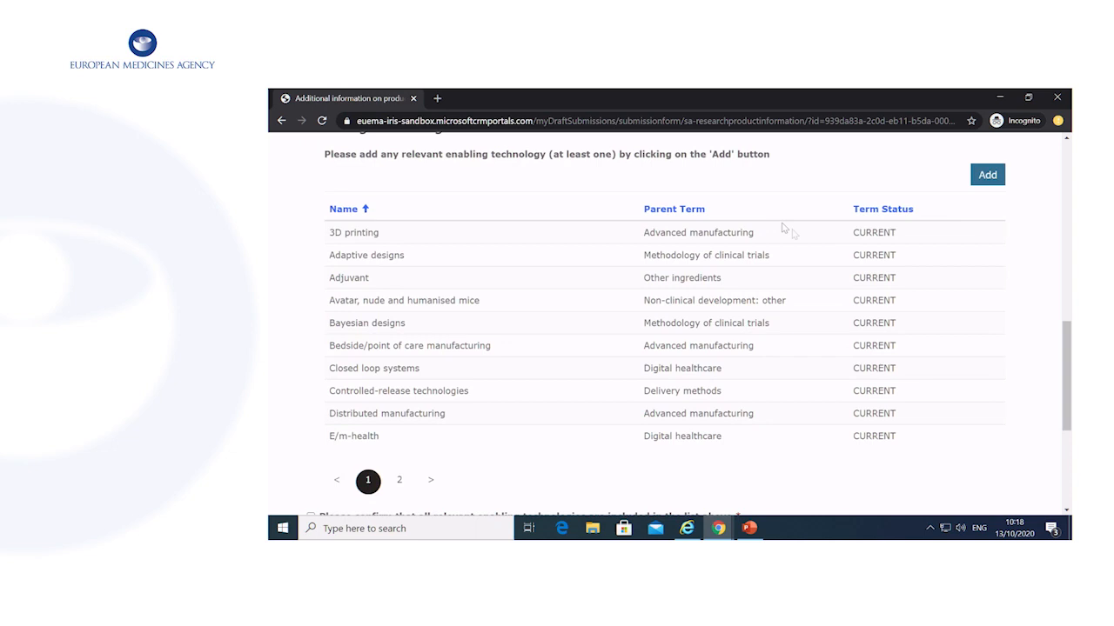
Add Avatar, nude and humanised mice and Bedside/point of care manufacturing as enabling technologies.
{"action": "left_click", "coordinate": [987, 175]}
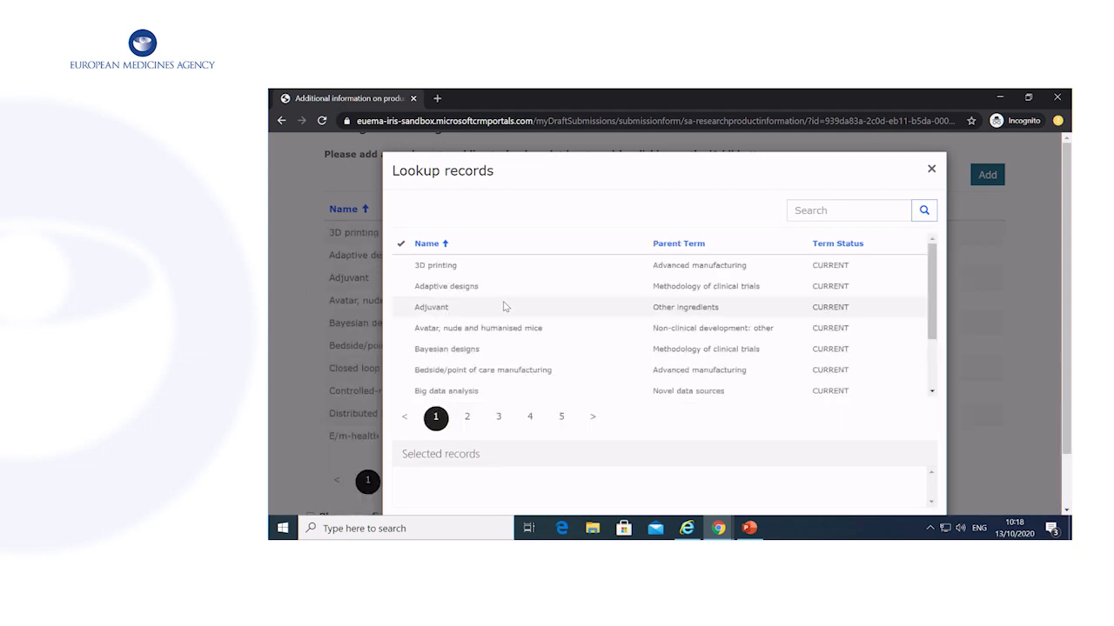
{"action": "left_click", "coordinate": [470, 328]}
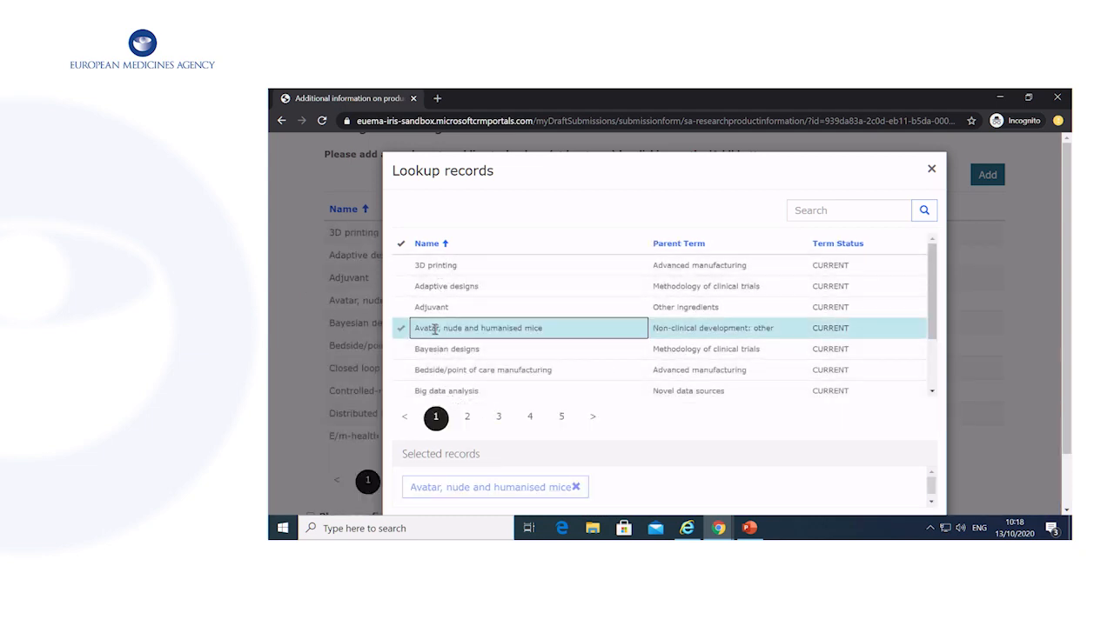
{"action": "scroll", "coordinate": [639, 351], "scroll_direction": "down", "scroll_amount": 3}
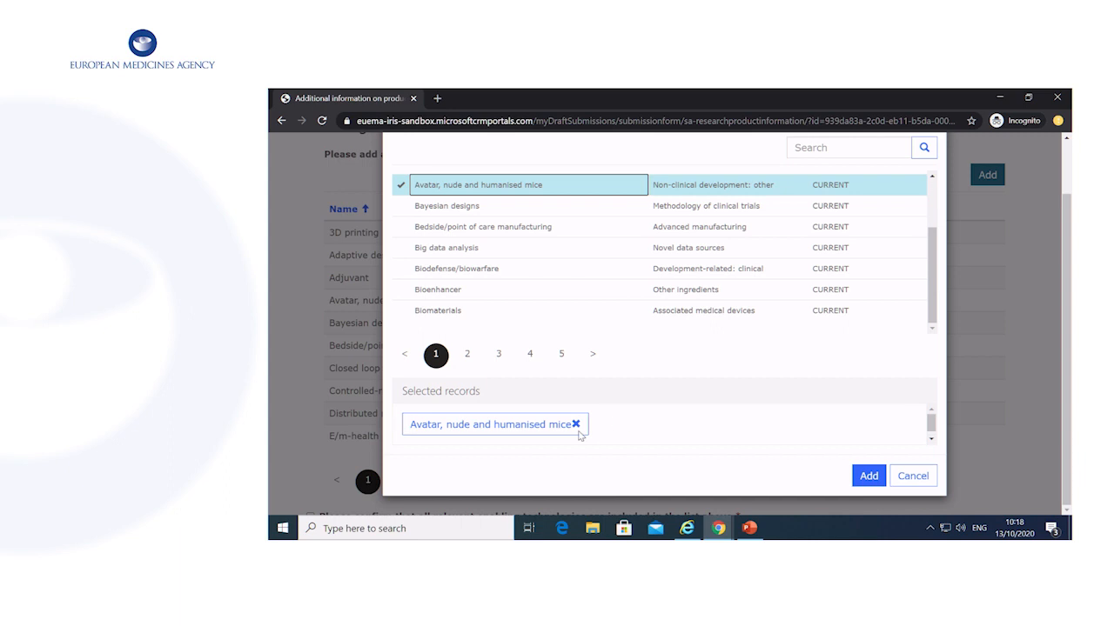
{"action": "left_click", "coordinate": [487, 228]}
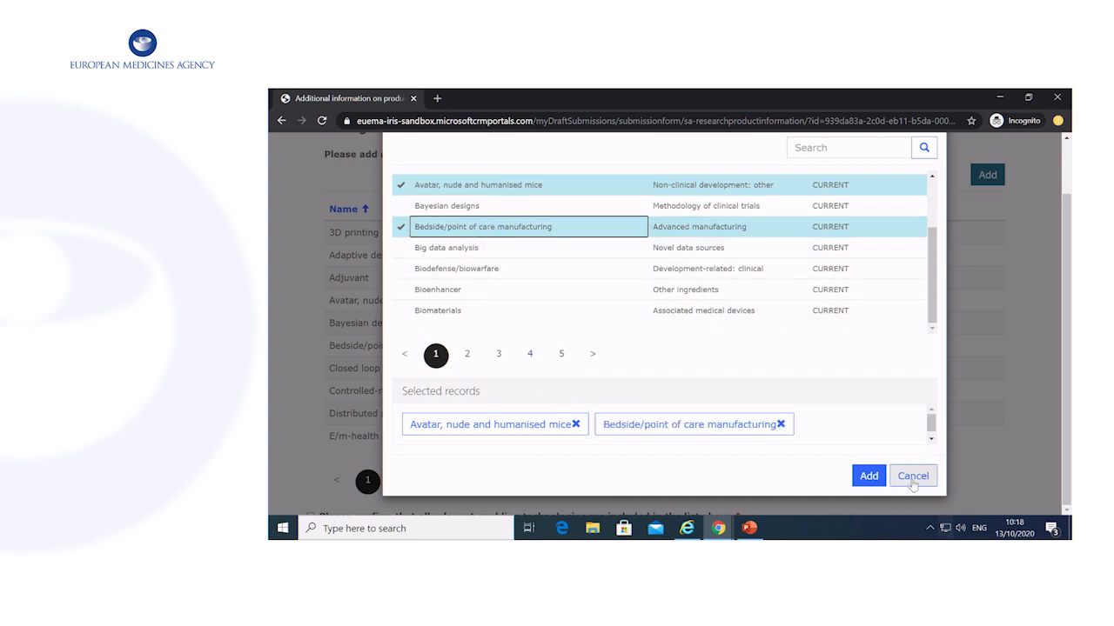
{"action": "left_click", "coordinate": [870, 477]}
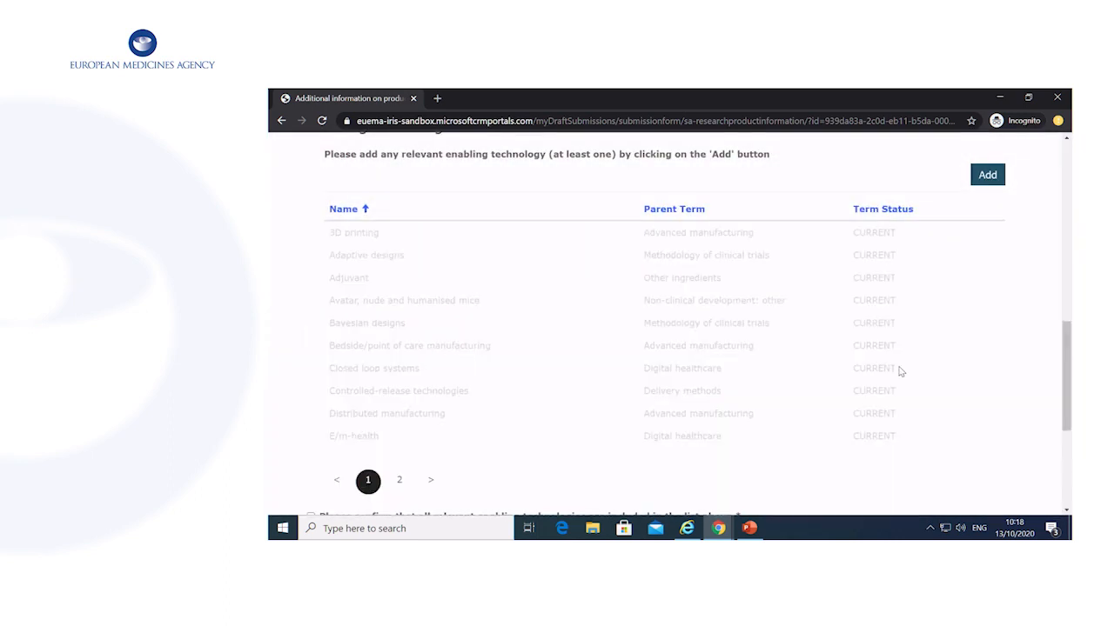
Confirm all relevant enabling technologies are listed and save the product information.
{"action": "scroll", "coordinate": [900, 369], "scroll_direction": "down", "scroll_amount": 2}
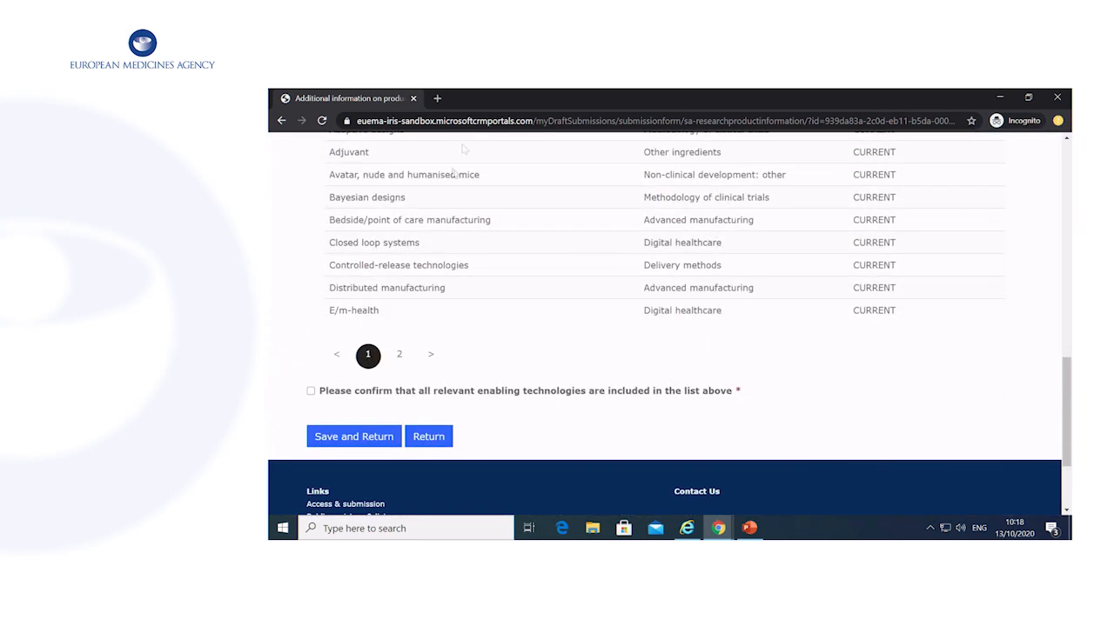
{"action": "scroll", "coordinate": [570, 287], "scroll_direction": "up", "scroll_amount": 1}
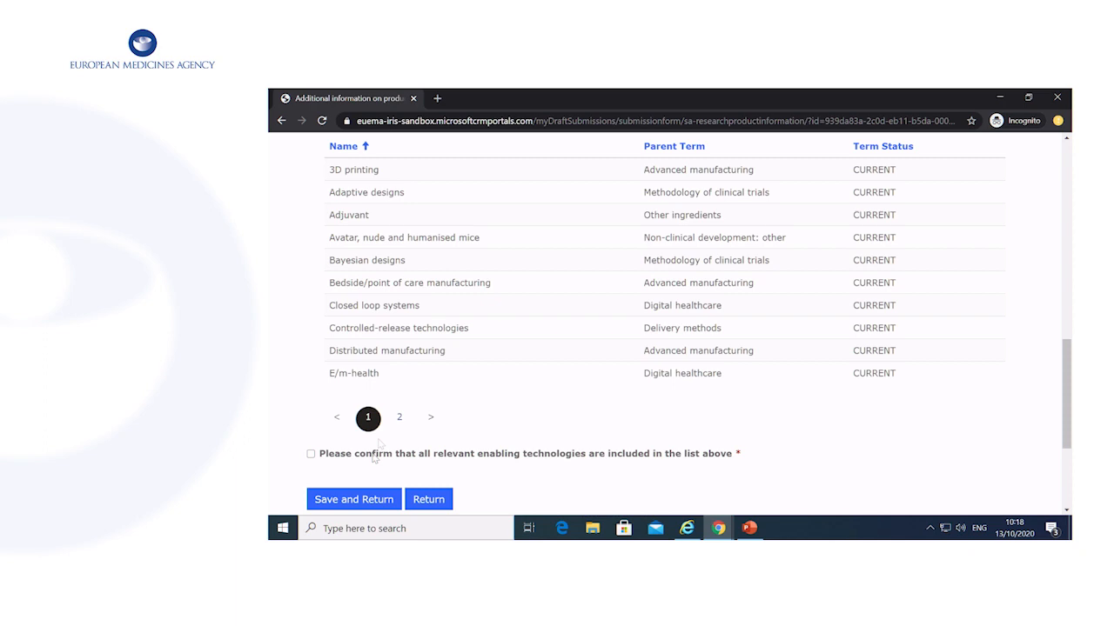
{"action": "left_click", "coordinate": [311, 454]}
{"action": "scroll", "coordinate": [462, 468], "scroll_direction": "down", "scroll_amount": 1}
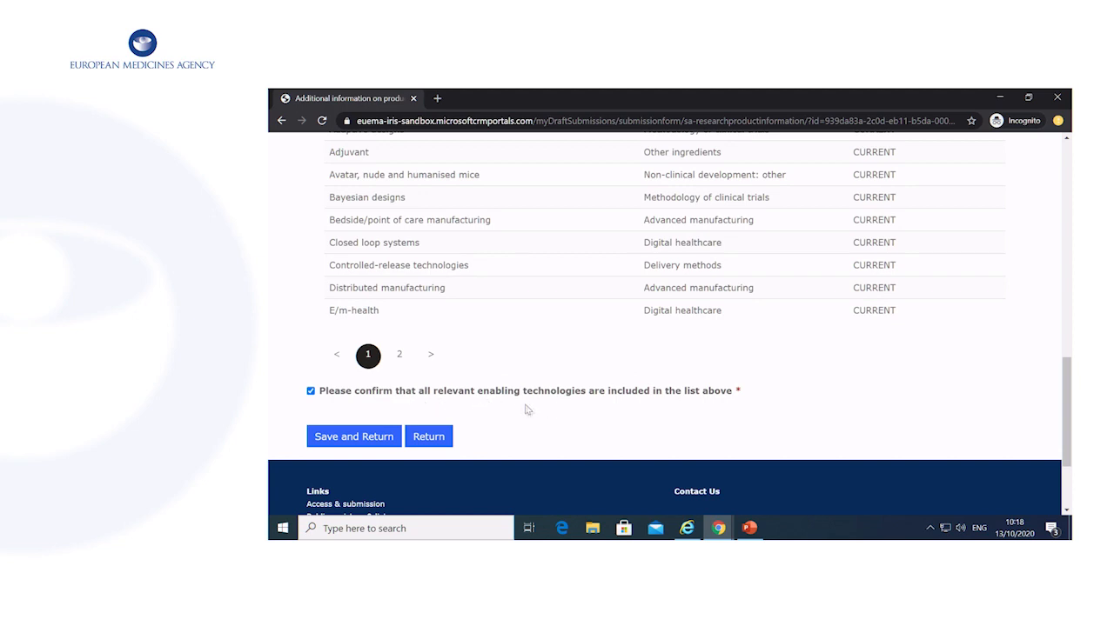
{"action": "left_click", "coordinate": [363, 437]}
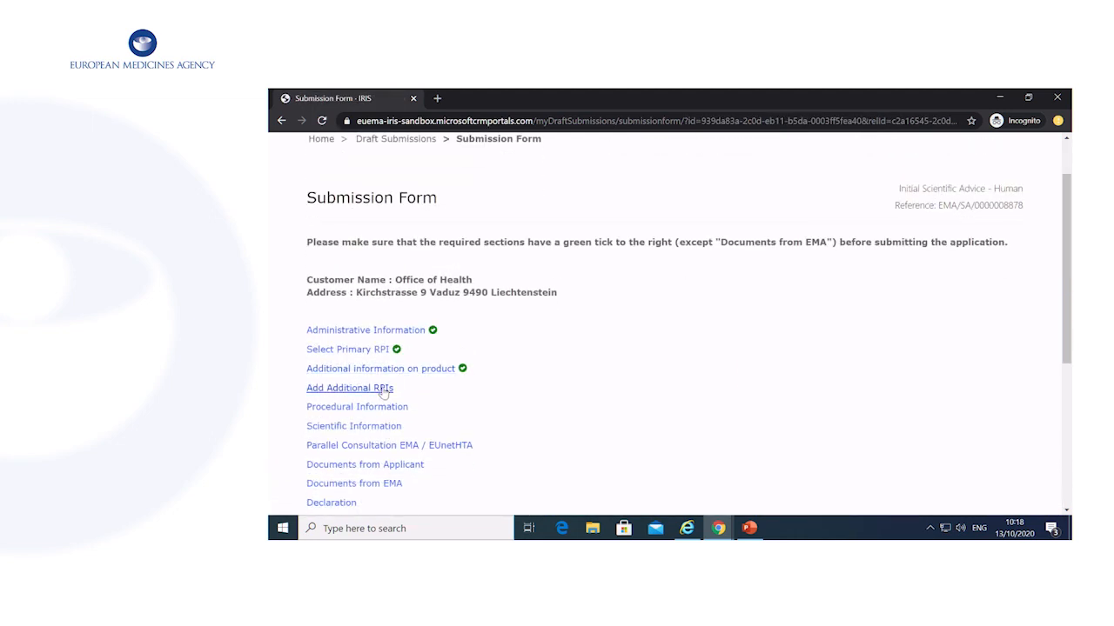
In Add Additional RPIs, find no extra products to add, tick the confirmation, and save.
{"action": "left_click", "coordinate": [384, 393]}
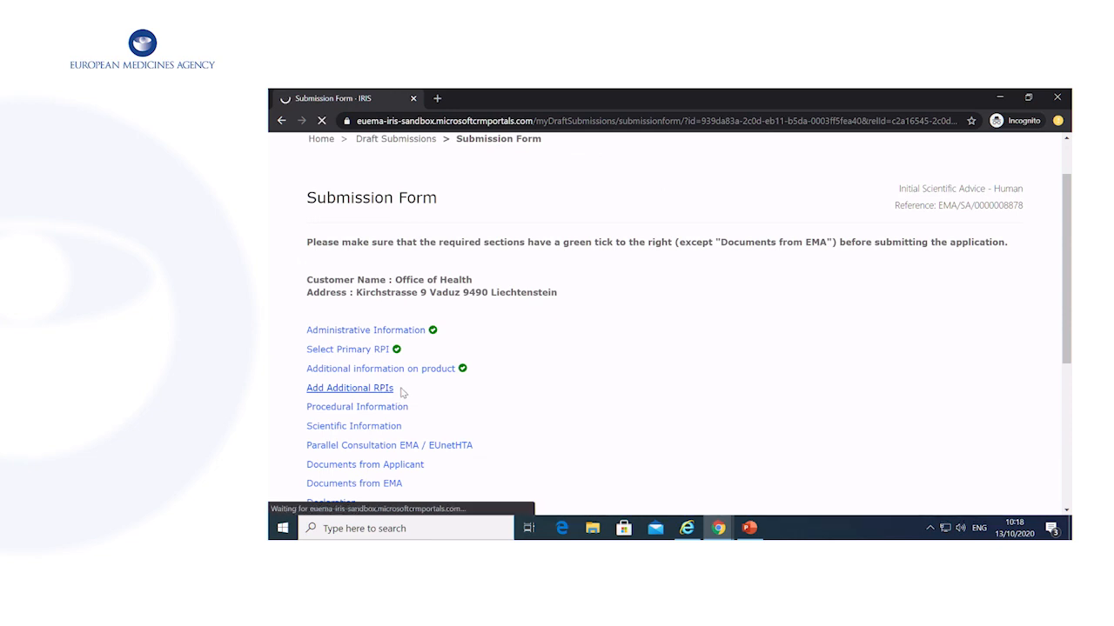
{"action": "scroll", "coordinate": [651, 383], "scroll_direction": "down", "scroll_amount": 2}
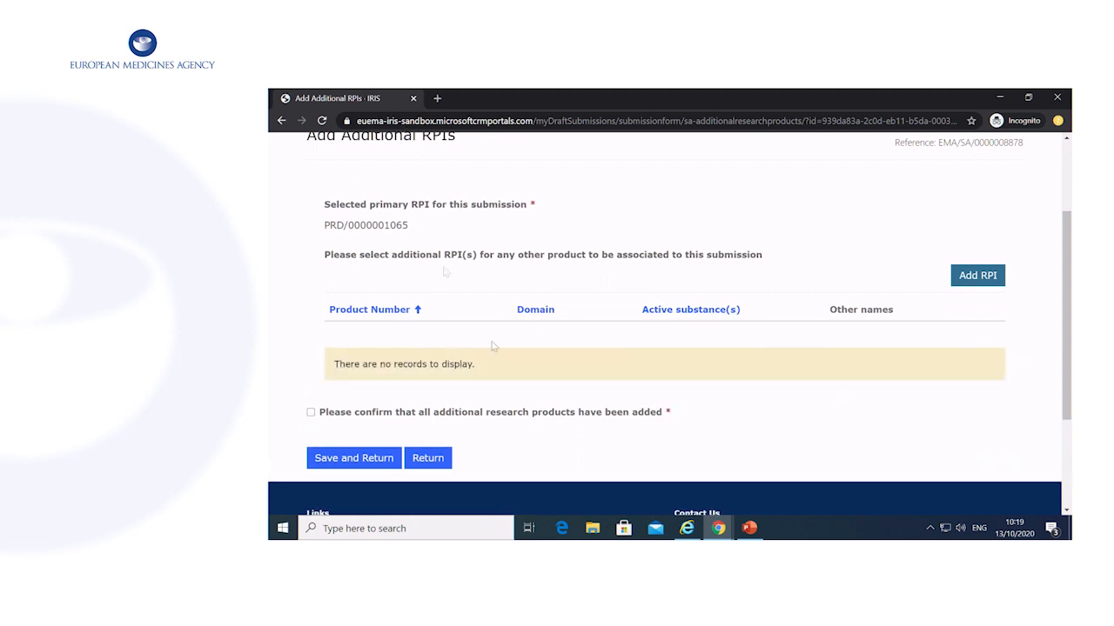
{"action": "left_click", "coordinate": [992, 276]}
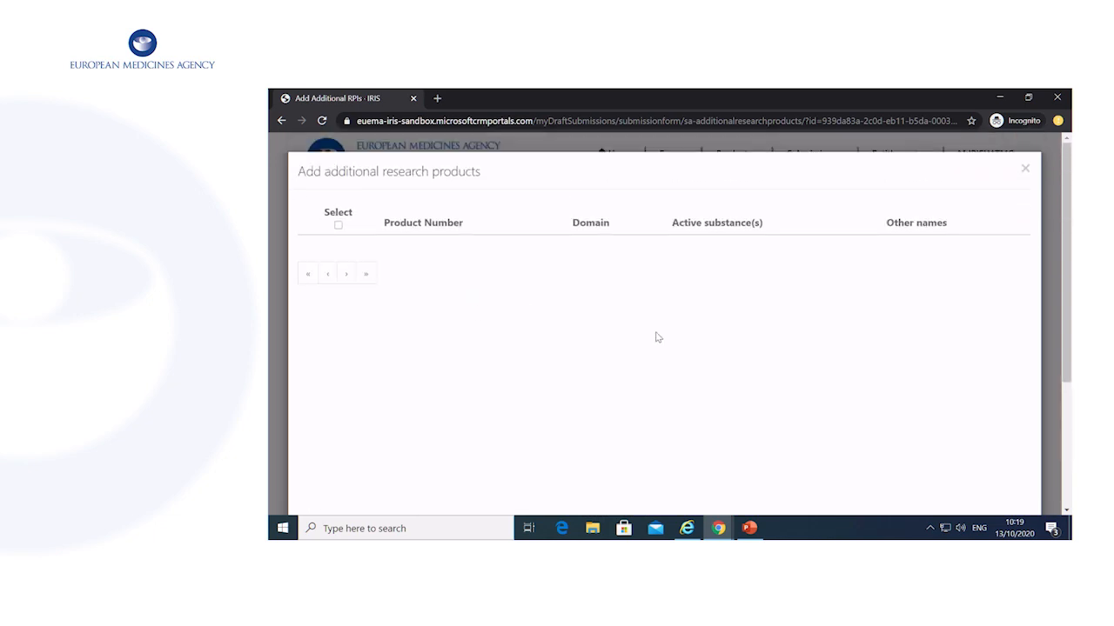
{"action": "left_click", "coordinate": [1026, 170]}
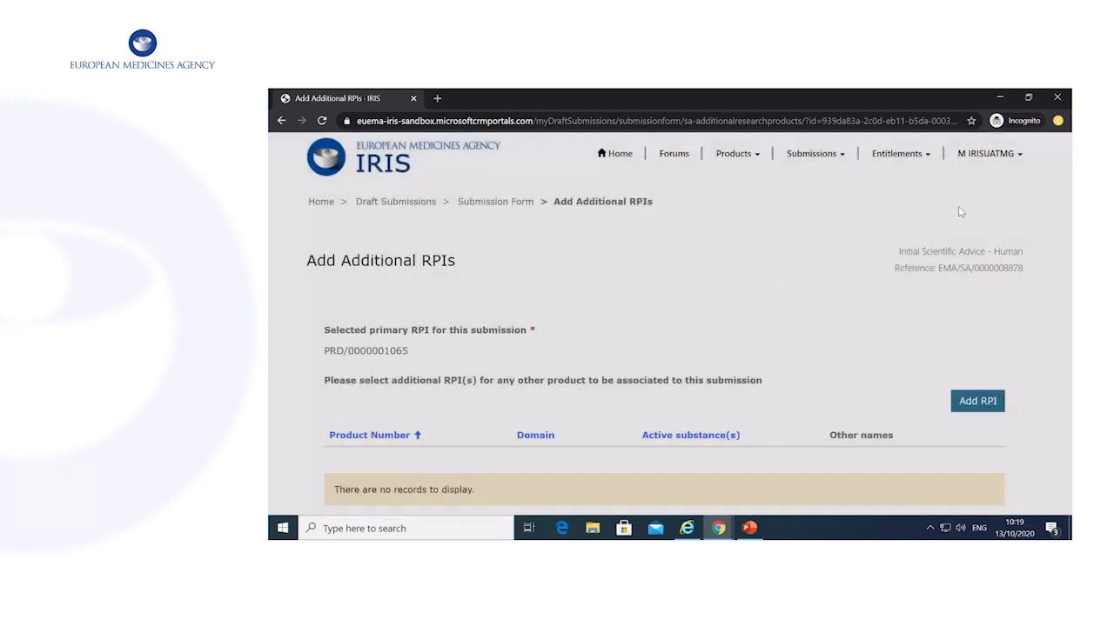
{"action": "scroll", "coordinate": [805, 304], "scroll_direction": "down", "scroll_amount": 3}
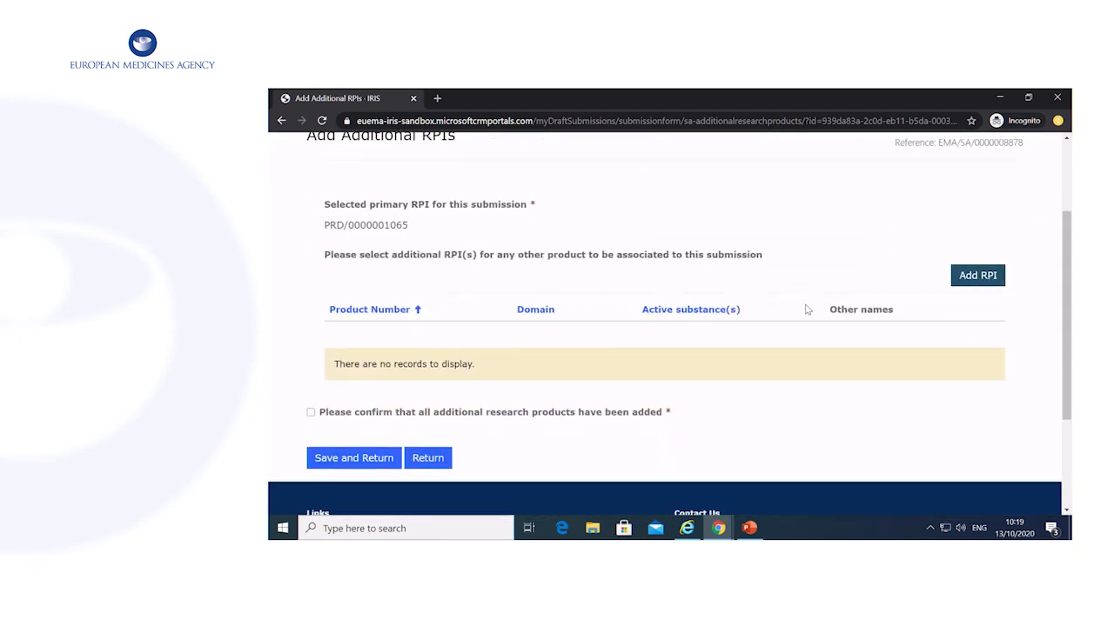
{"action": "left_click", "coordinate": [311, 412]}
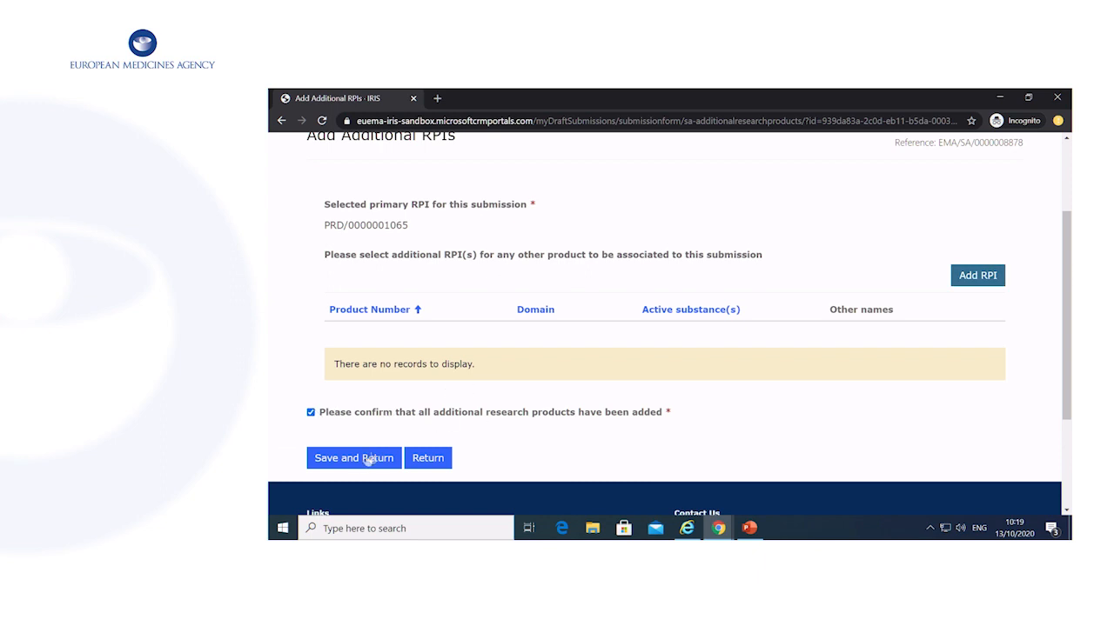
{"action": "left_click", "coordinate": [362, 463]}
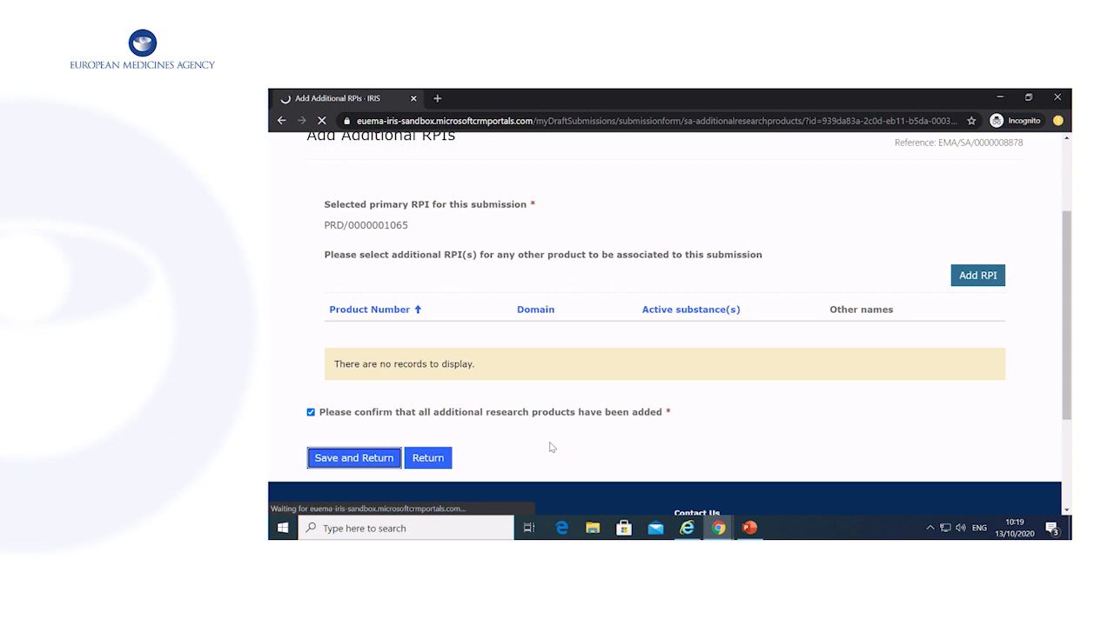
{"action": "scroll", "coordinate": [550, 447], "scroll_direction": "down", "scroll_amount": 1}
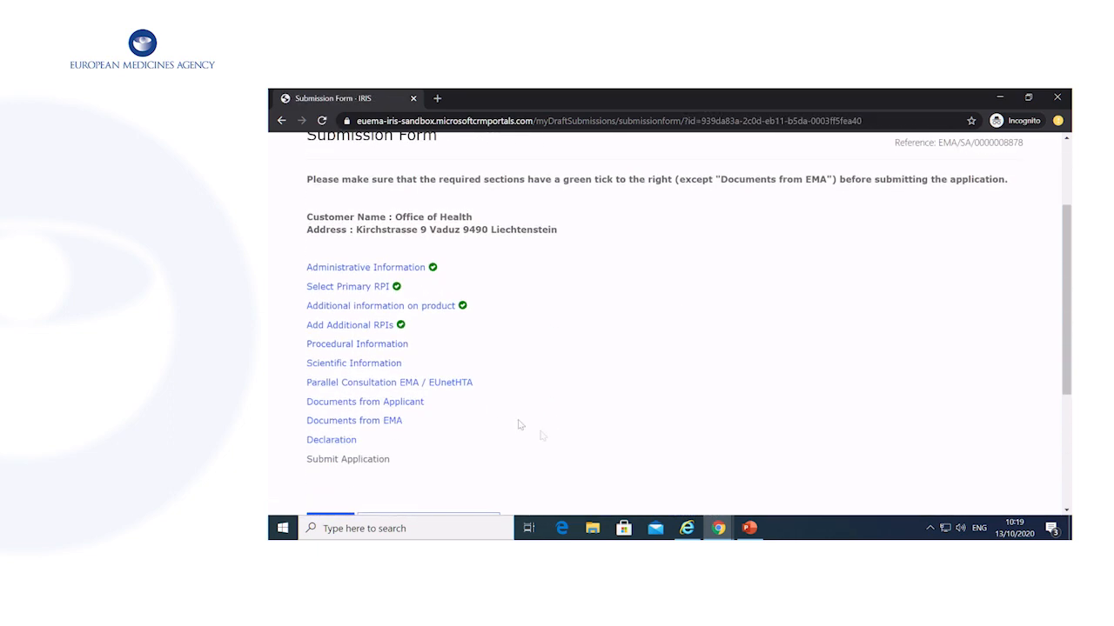
In Procedural information, request a preparatory meeting with 'week 24' as the preferred week.
{"action": "left_click", "coordinate": [393, 345]}
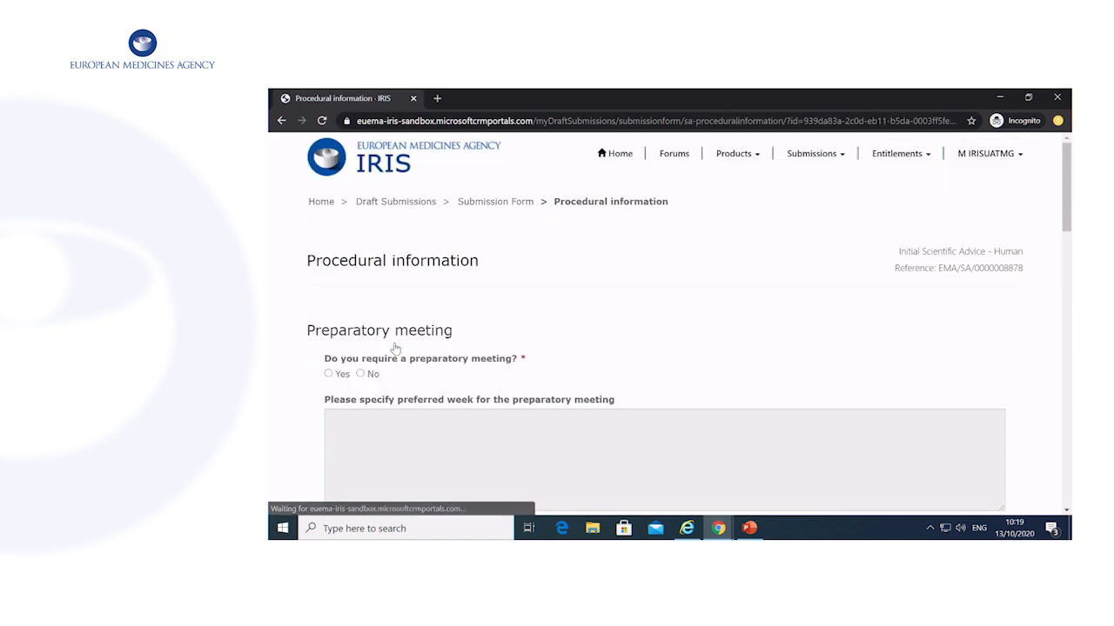
{"action": "scroll", "coordinate": [608, 336], "scroll_direction": "down", "scroll_amount": 3}
{"action": "scroll", "coordinate": [608, 336], "scroll_direction": "up", "scroll_amount": 1}
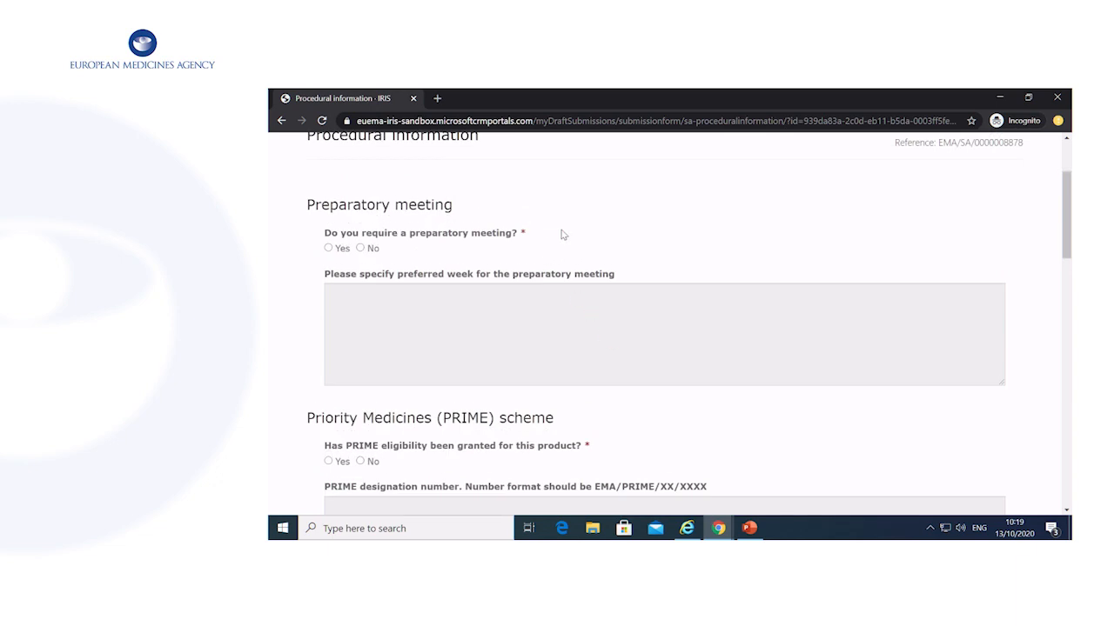
{"action": "left_click", "coordinate": [329, 248]}
{"action": "left_click", "coordinate": [469, 332]}
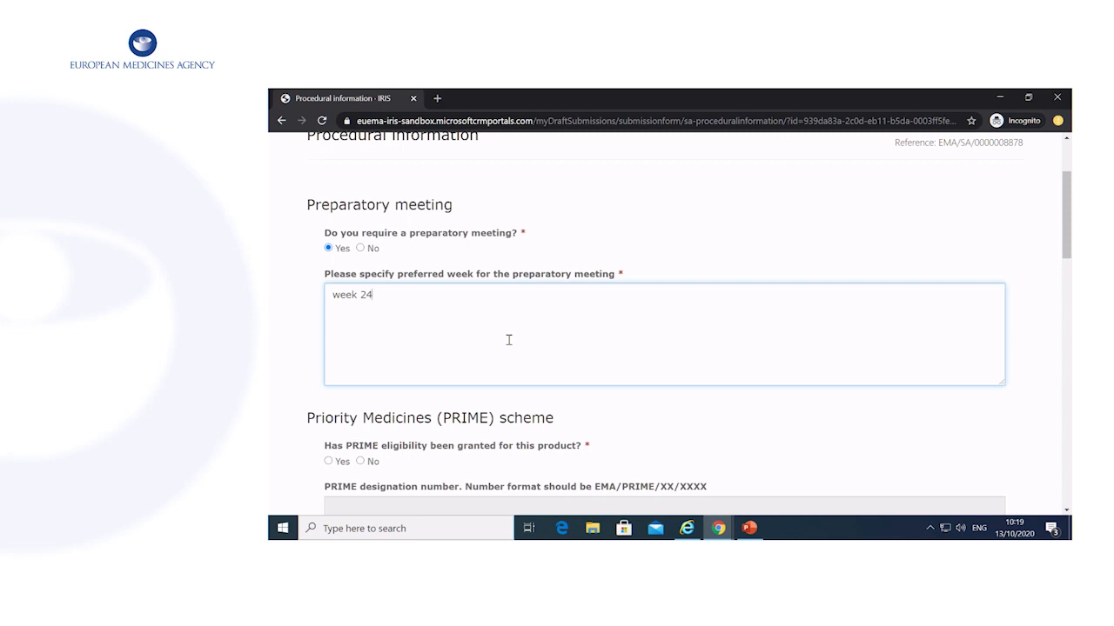
{"action": "scroll", "coordinate": [509, 341], "scroll_direction": "down", "scroll_amount": 3}
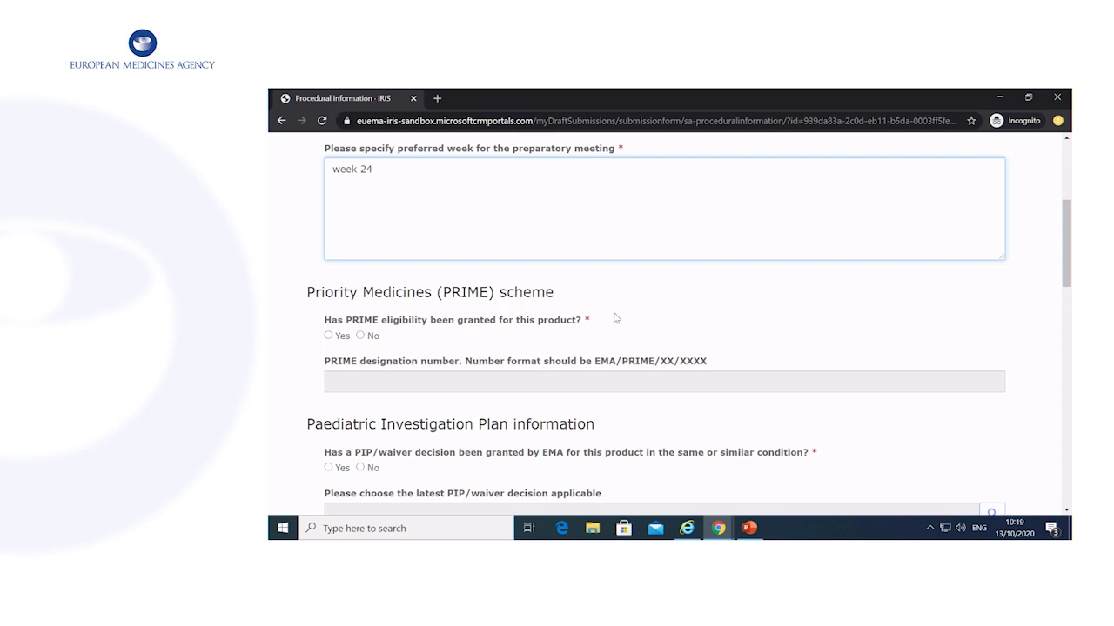
{"action": "scroll", "coordinate": [444, 292], "scroll_direction": "down", "scroll_amount": 1}
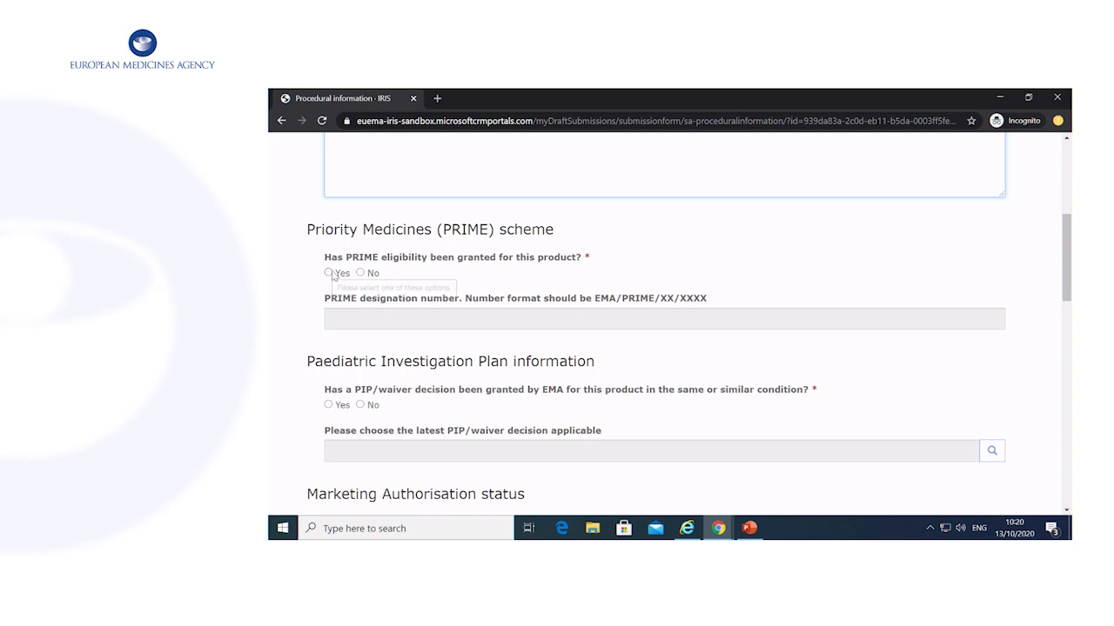
Mark PRIME eligibility Yes with number EMA/PRIME/22/3333, and answer Yes to the PIP/waiver decision question.
{"action": "left_click", "coordinate": [331, 273]}
{"action": "left_click", "coordinate": [493, 317]}
{"action": "type", "text": "emka"}
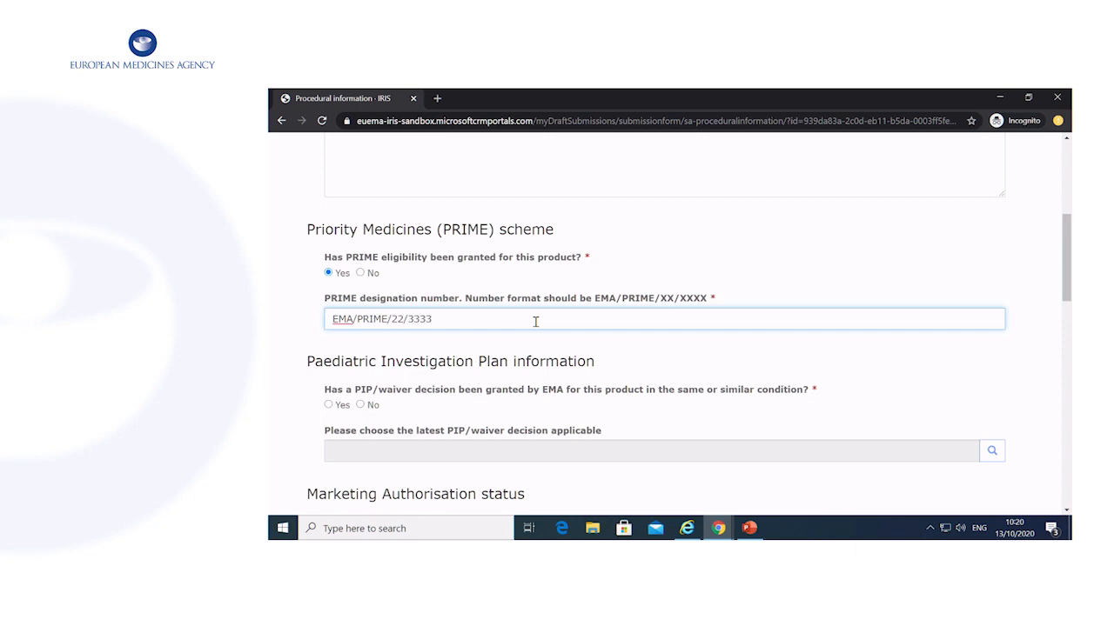
{"action": "scroll", "coordinate": [535, 321], "scroll_direction": "down", "scroll_amount": 3}
{"action": "left_click", "coordinate": [375, 290]}
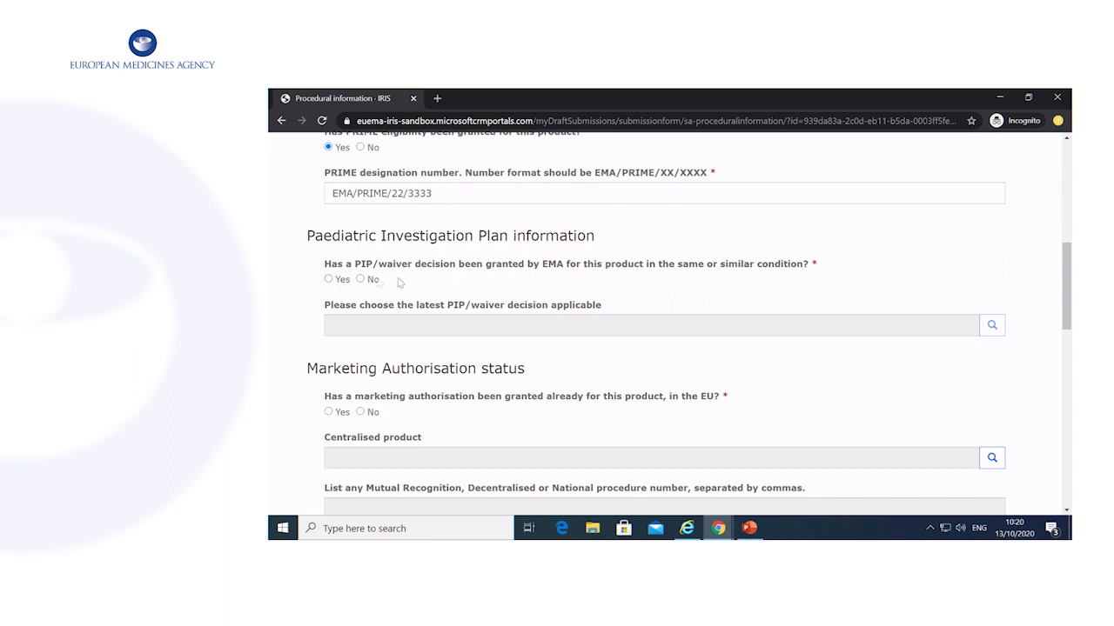
{"action": "left_click", "coordinate": [330, 280]}
Check the empty PIP/waiver decision lookup, then change the PIP/waiver answer to No.
{"action": "left_click", "coordinate": [992, 325]}
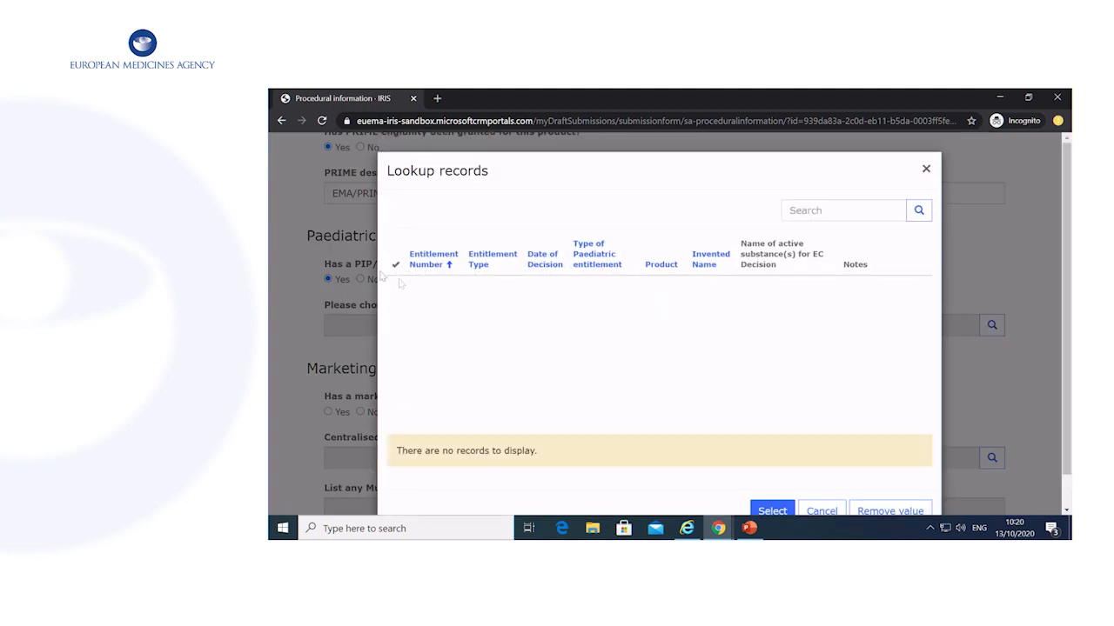
{"action": "scroll", "coordinate": [671, 286], "scroll_direction": "down", "scroll_amount": 1}
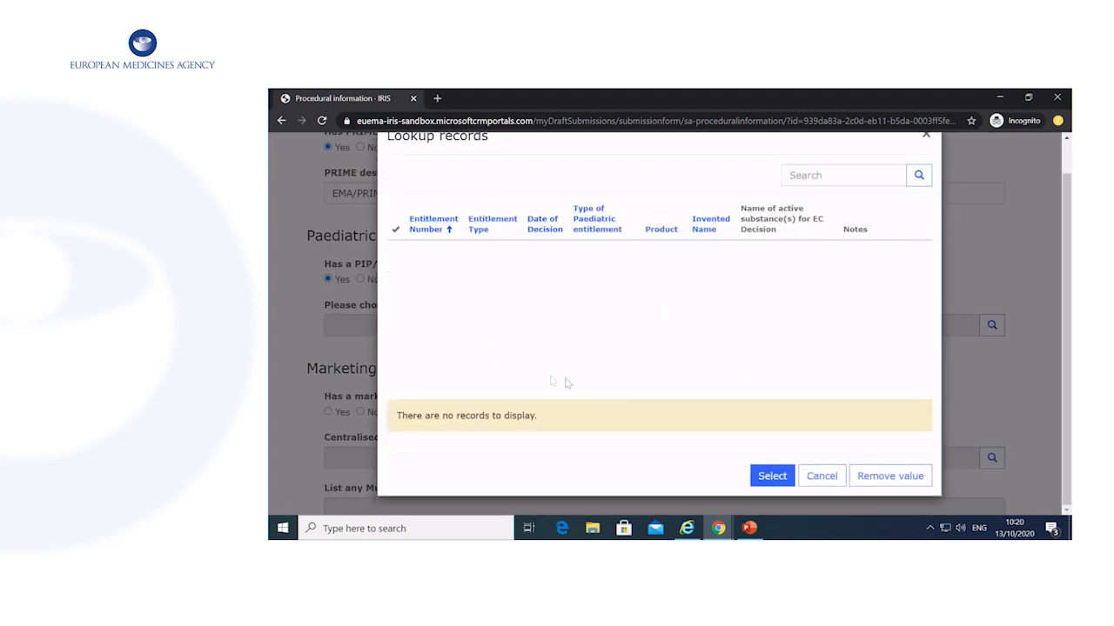
{"action": "left_click", "coordinate": [827, 484]}
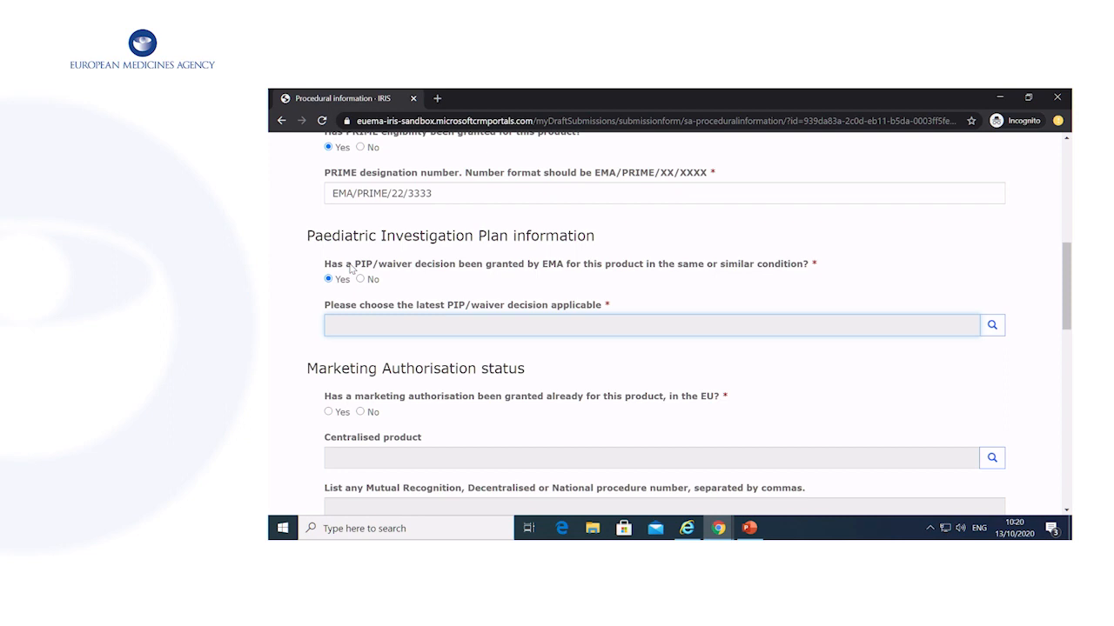
{"action": "left_click", "coordinate": [360, 280]}
{"action": "scroll", "coordinate": [548, 339], "scroll_direction": "down", "scroll_amount": 2}
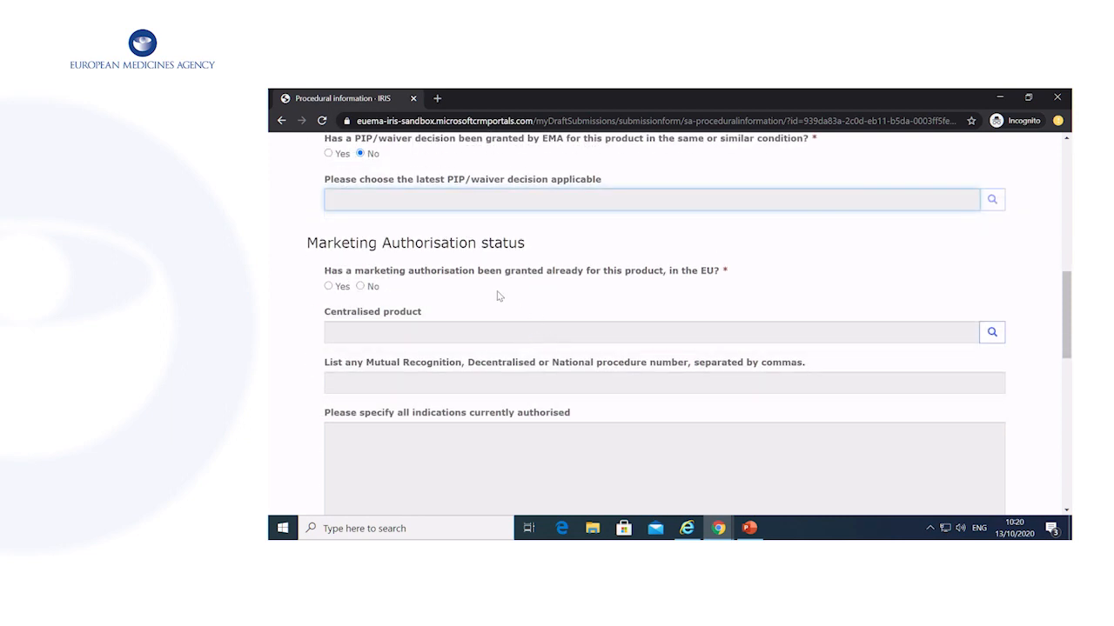
{"action": "scroll", "coordinate": [408, 244], "scroll_direction": "down", "scroll_amount": 1}
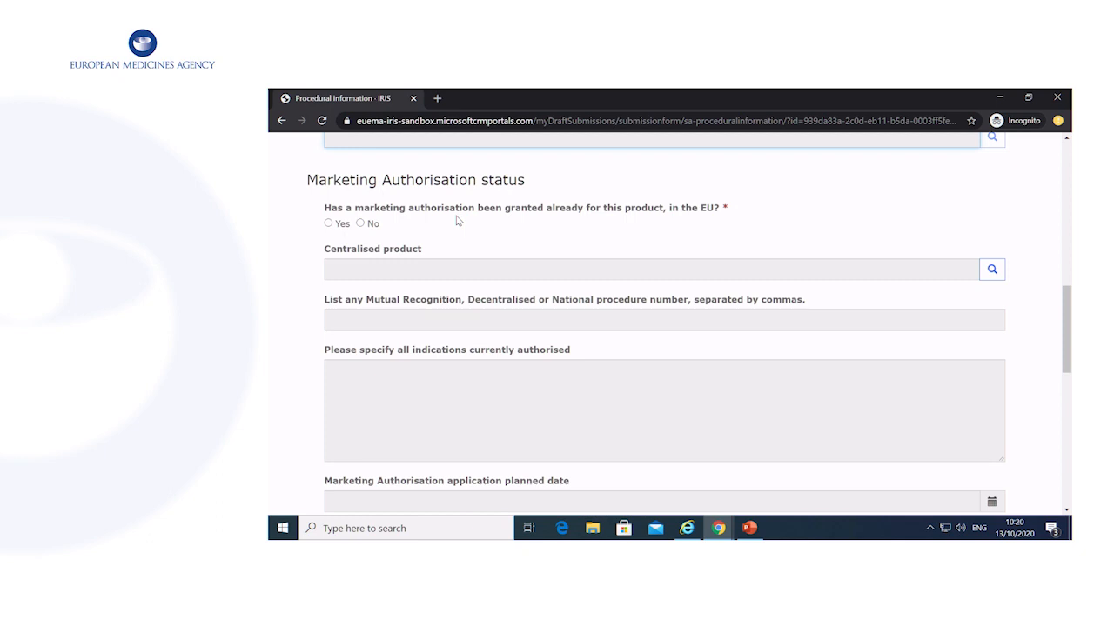
Check the empty centralised product lookup, then record that the product has no EU authorisation.
{"action": "left_click", "coordinate": [328, 224]}
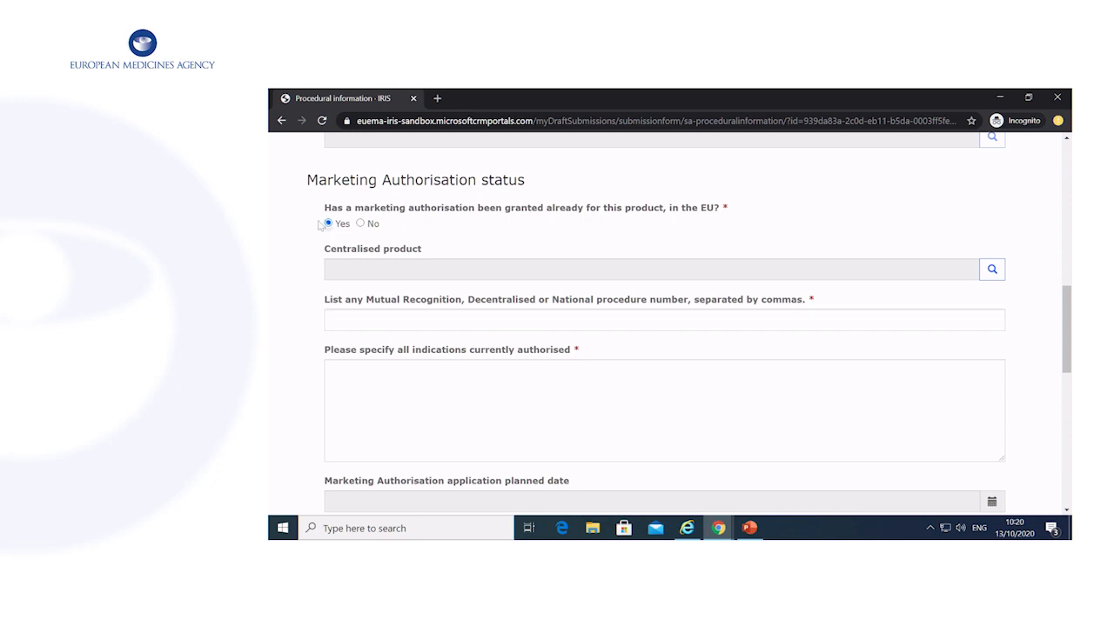
{"action": "left_click", "coordinate": [990, 272]}
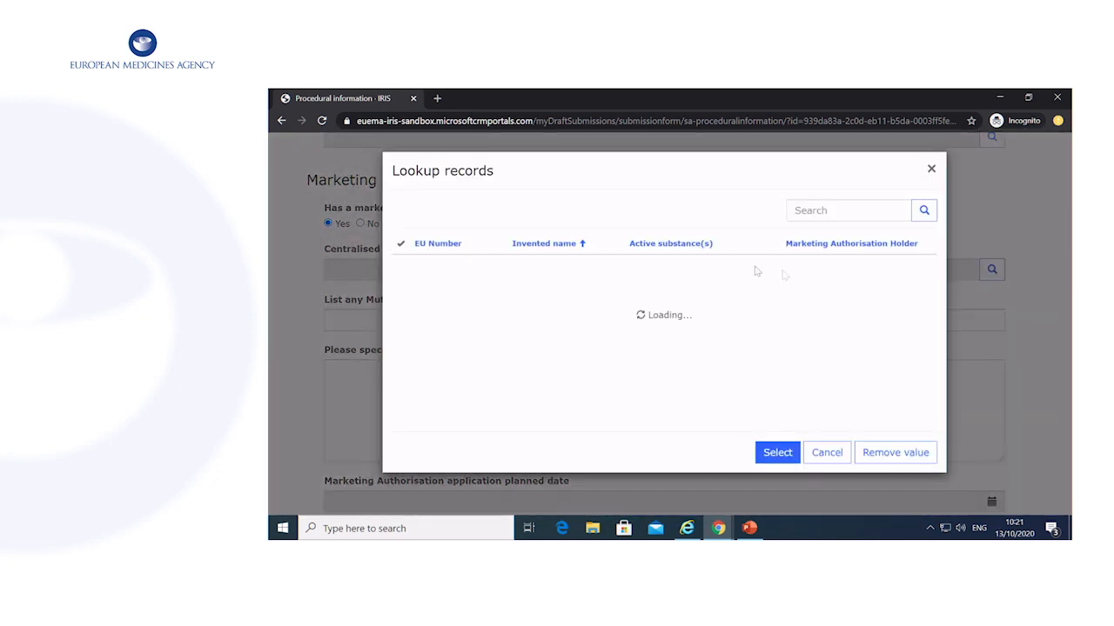
{"action": "scroll", "coordinate": [566, 201], "scroll_direction": "down", "scroll_amount": 1}
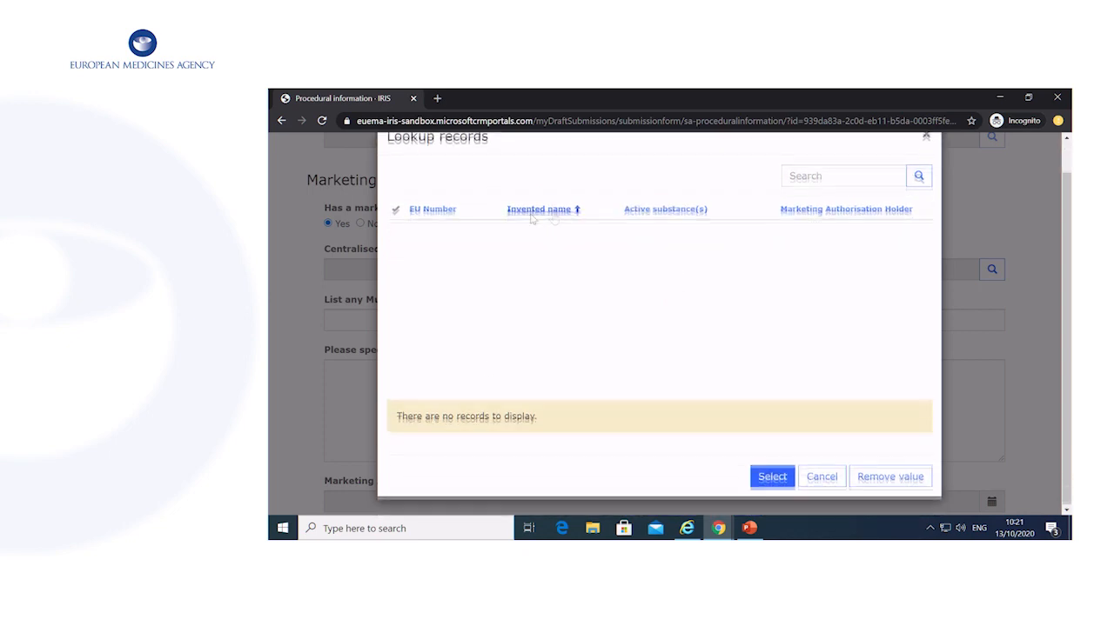
{"action": "left_click", "coordinate": [822, 486]}
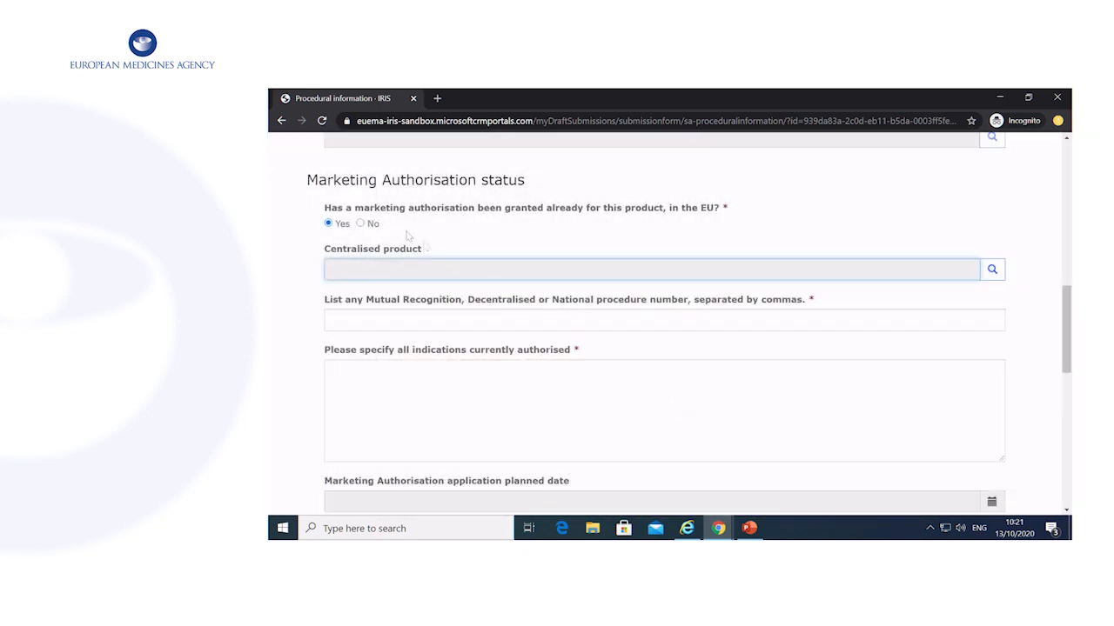
{"action": "left_click", "coordinate": [360, 224]}
{"action": "scroll", "coordinate": [475, 246], "scroll_direction": "down", "scroll_amount": 1}
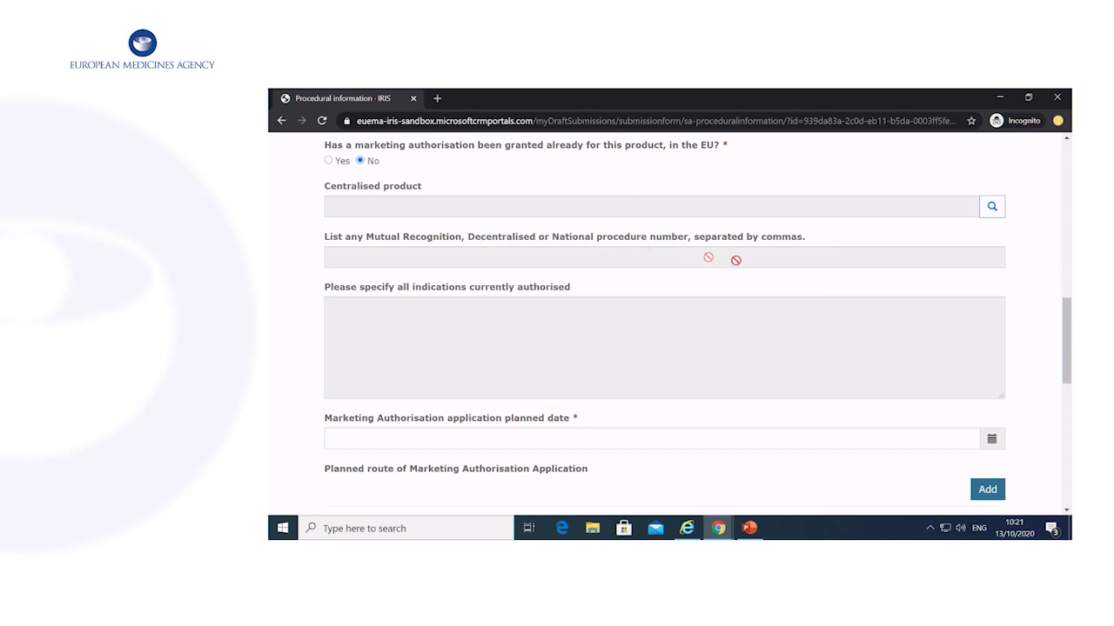
{"action": "left_click", "coordinate": [461, 211]}
{"action": "left_click", "coordinate": [424, 261]}
{"action": "scroll", "coordinate": [660, 335], "scroll_direction": "down", "scroll_amount": 1}
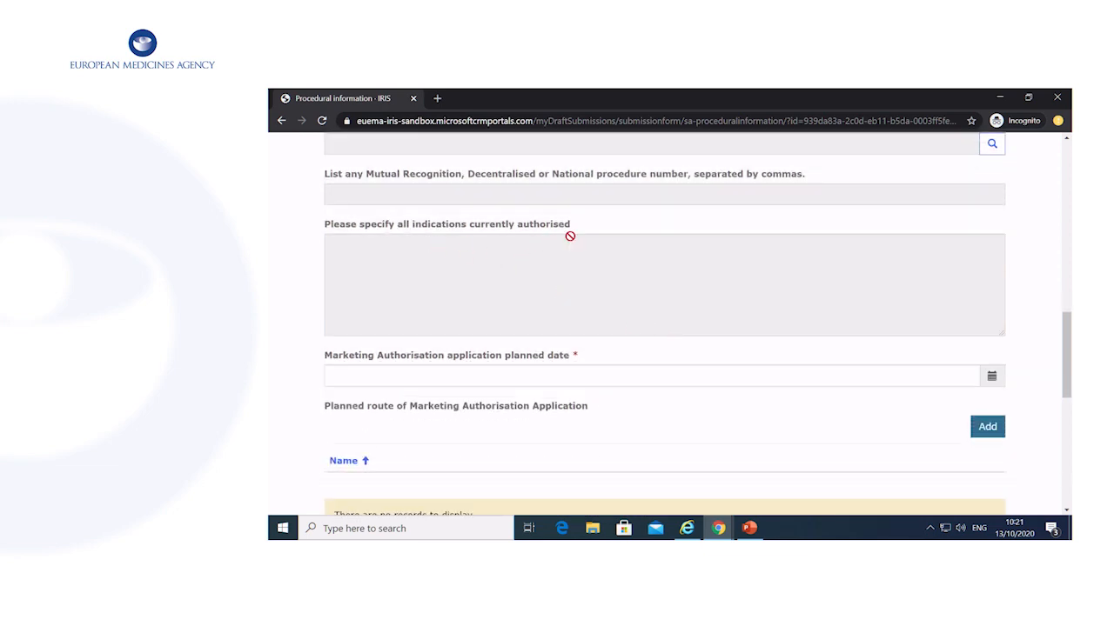
{"action": "scroll", "coordinate": [570, 236], "scroll_direction": "down", "scroll_amount": 1}
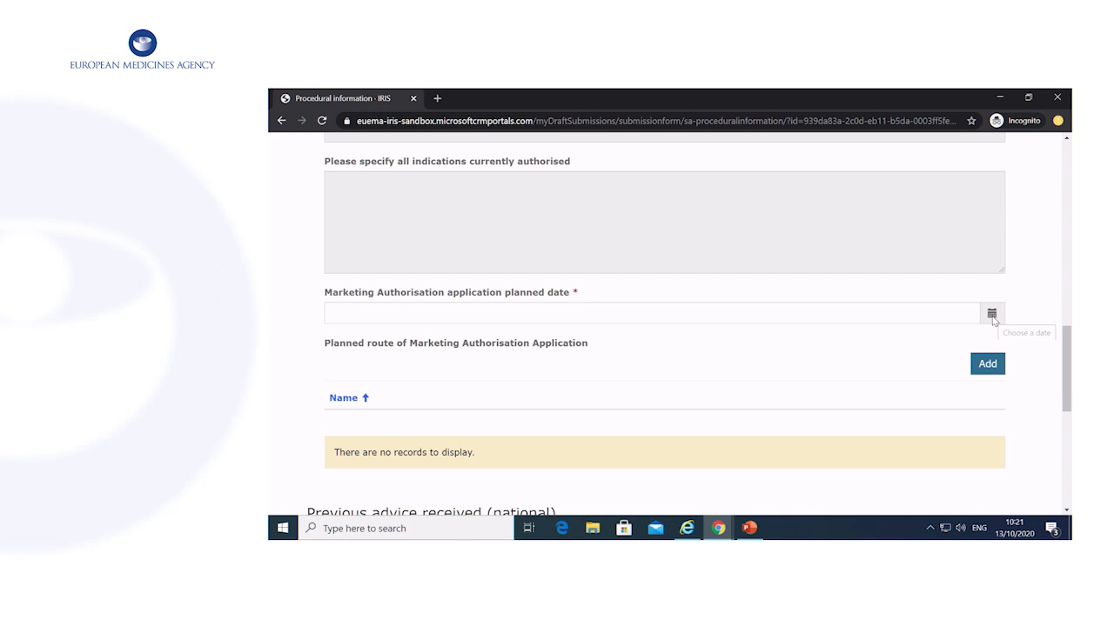
Set the planned Marketing Authorisation application date to 29/10/2020.
{"action": "left_click", "coordinate": [992, 315]}
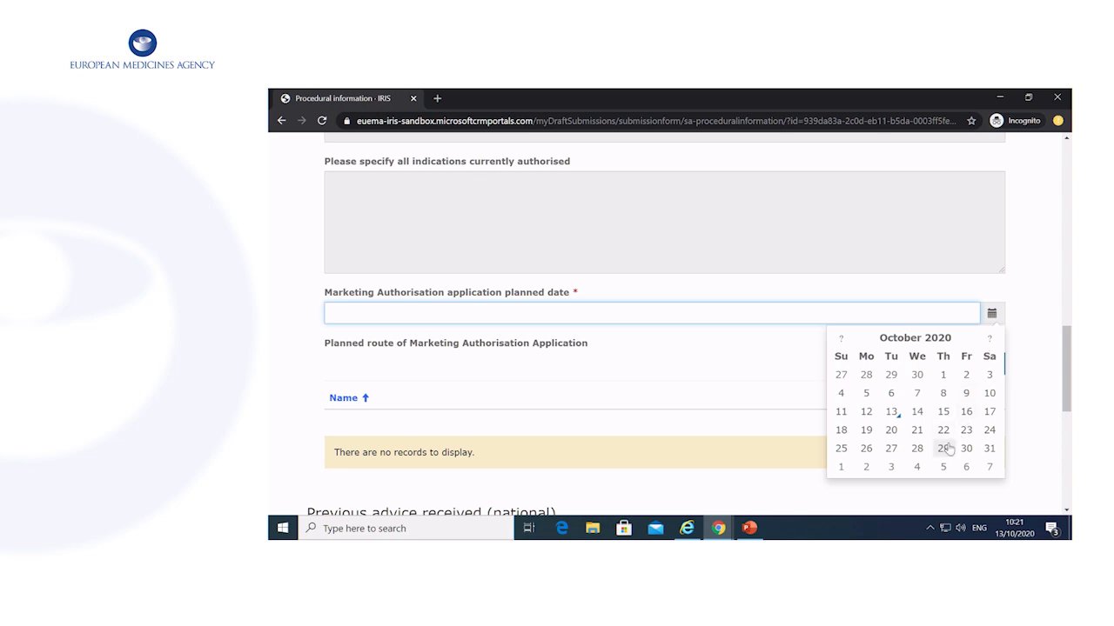
{"action": "left_click", "coordinate": [943, 447]}
{"action": "scroll", "coordinate": [903, 302], "scroll_direction": "down", "scroll_amount": 1}
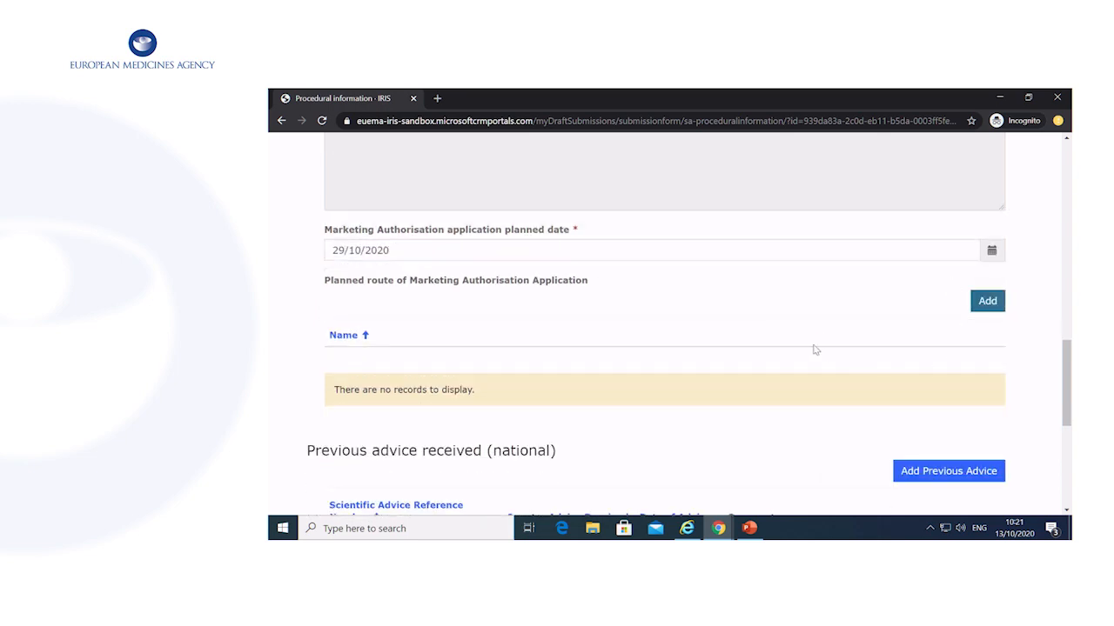
{"action": "scroll", "coordinate": [818, 344], "scroll_direction": "down", "scroll_amount": 2}
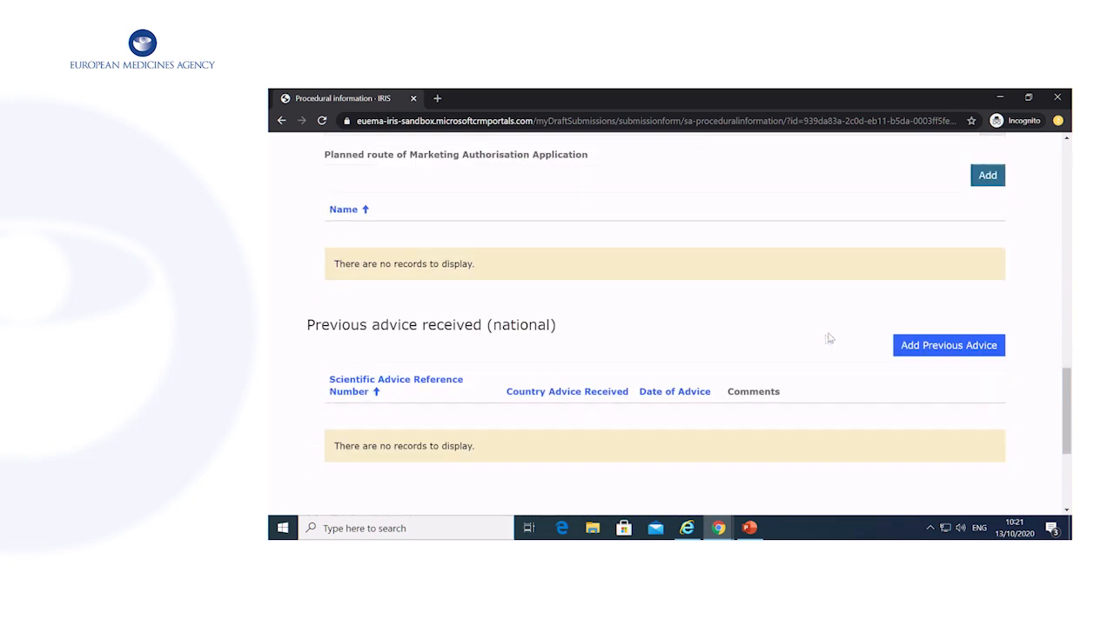
{"action": "left_click", "coordinate": [978, 181]}
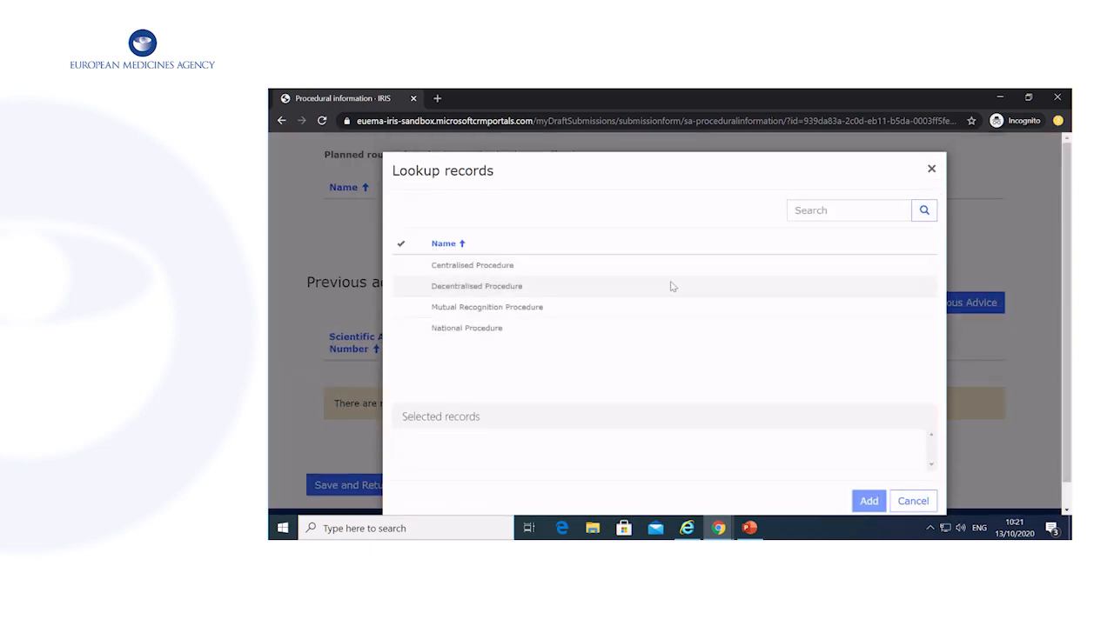
Add Centralised Procedure as planned route and previous advice from Arab Republic of Egypt, 27/09/2020.
{"action": "left_click", "coordinate": [644, 266]}
{"action": "left_click", "coordinate": [865, 499]}
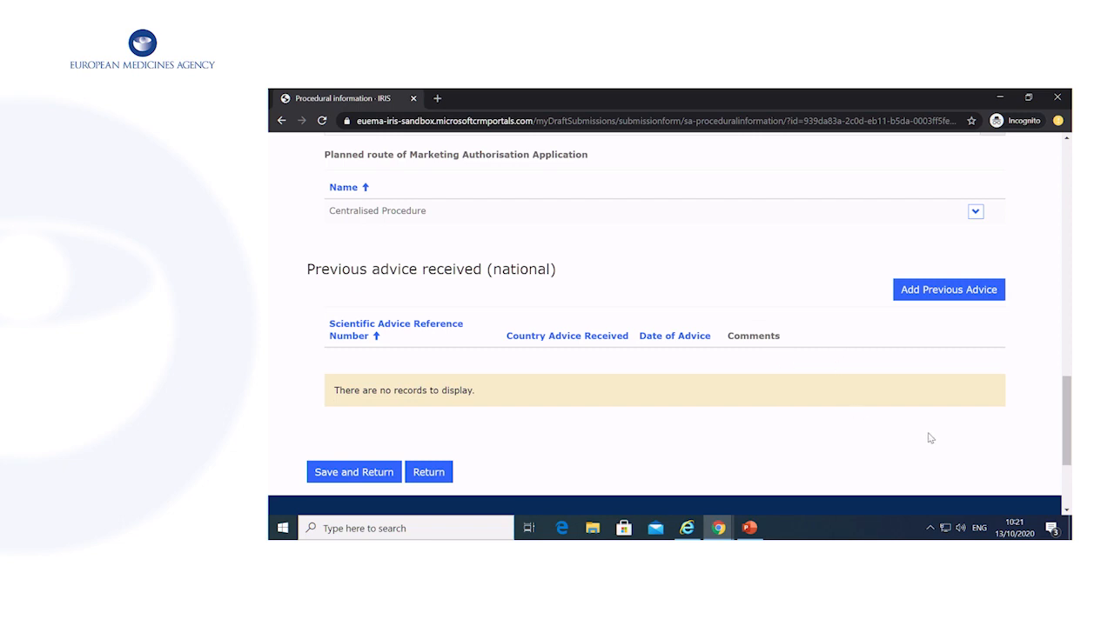
{"action": "left_click", "coordinate": [986, 296]}
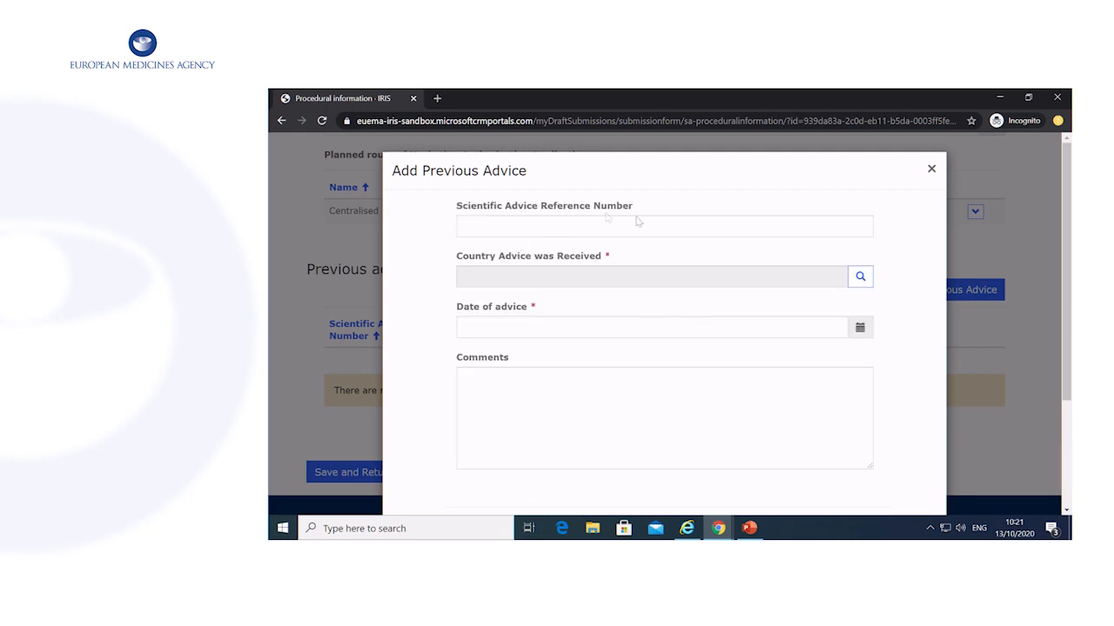
{"action": "left_click", "coordinate": [861, 277]}
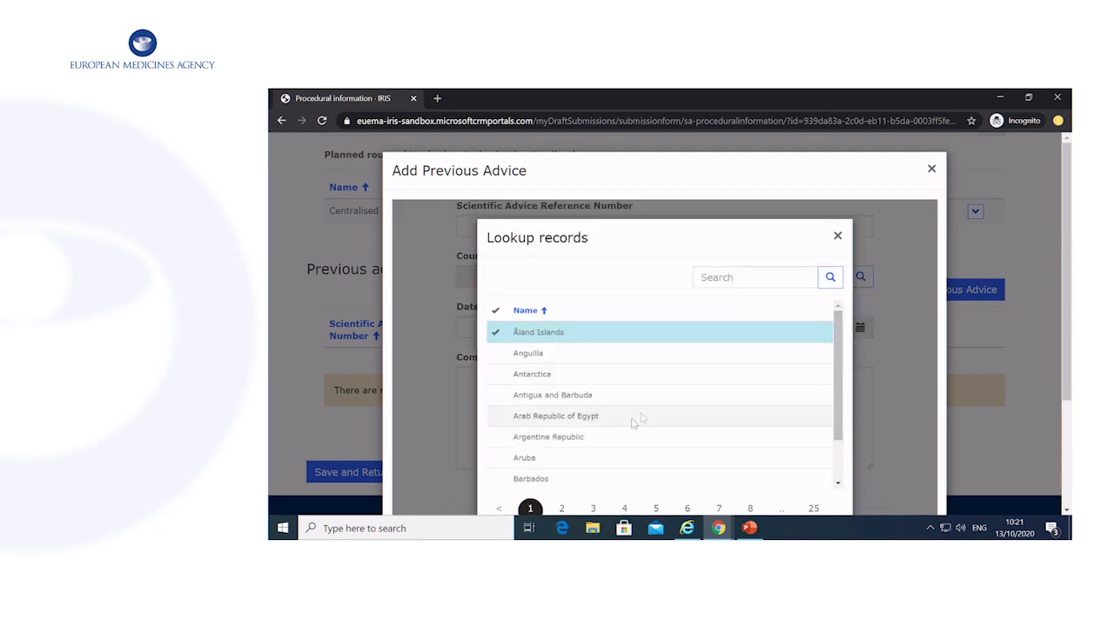
{"action": "left_click", "coordinate": [635, 416]}
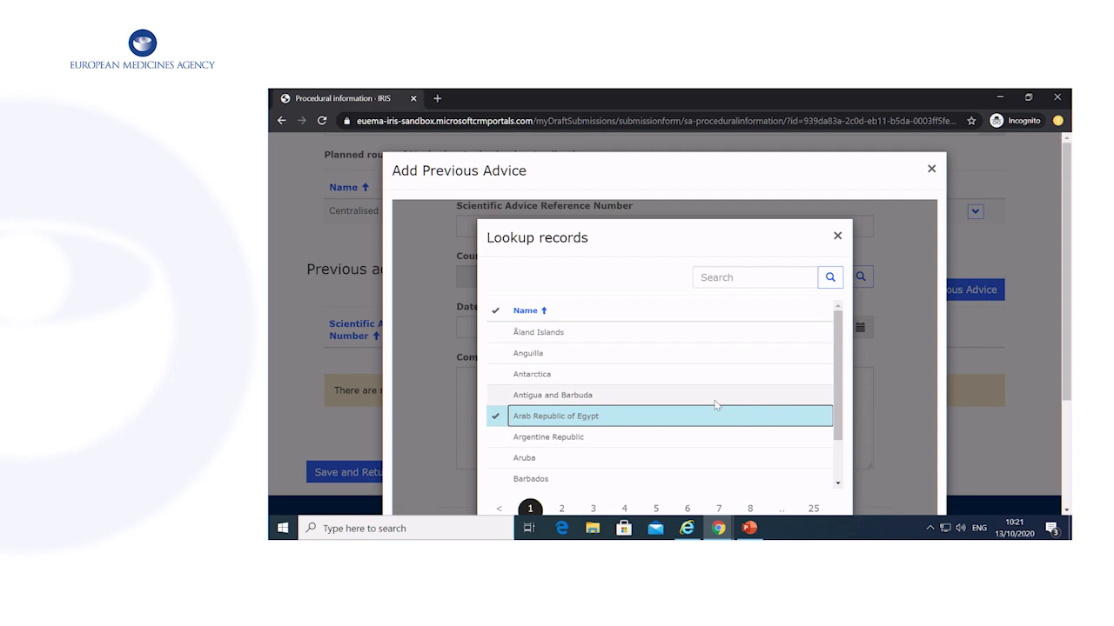
{"action": "scroll", "coordinate": [716, 398], "scroll_direction": "down", "scroll_amount": 4}
{"action": "left_click", "coordinate": [751, 490]}
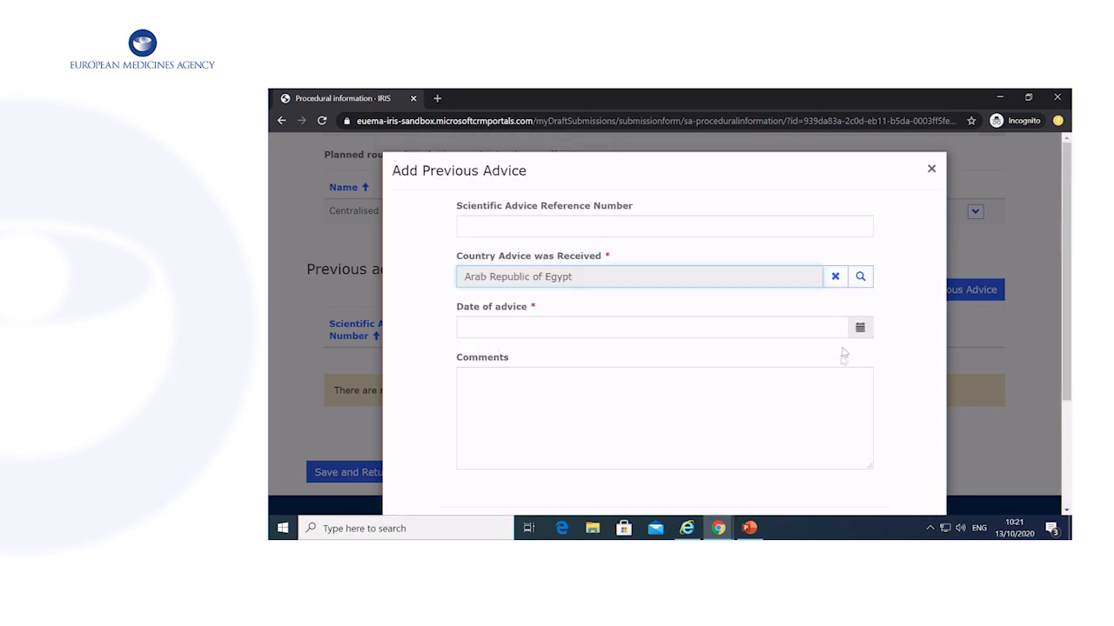
{"action": "left_click", "coordinate": [861, 328]}
{"action": "left_click", "coordinate": [710, 390]}
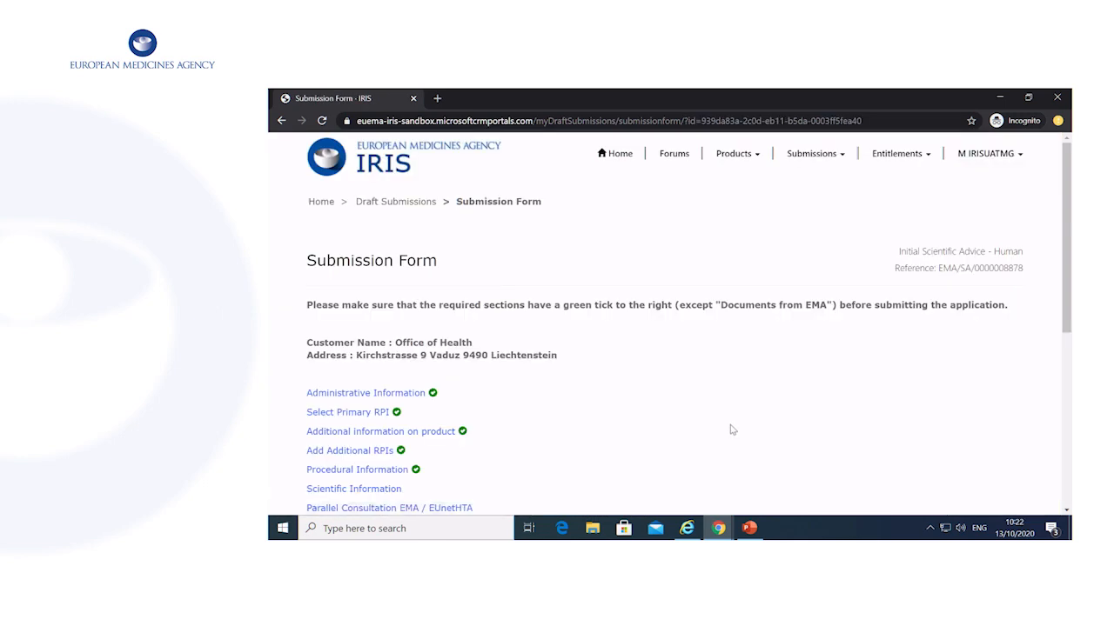
{"action": "scroll", "coordinate": [731, 430], "scroll_direction": "down", "scroll_amount": 2}
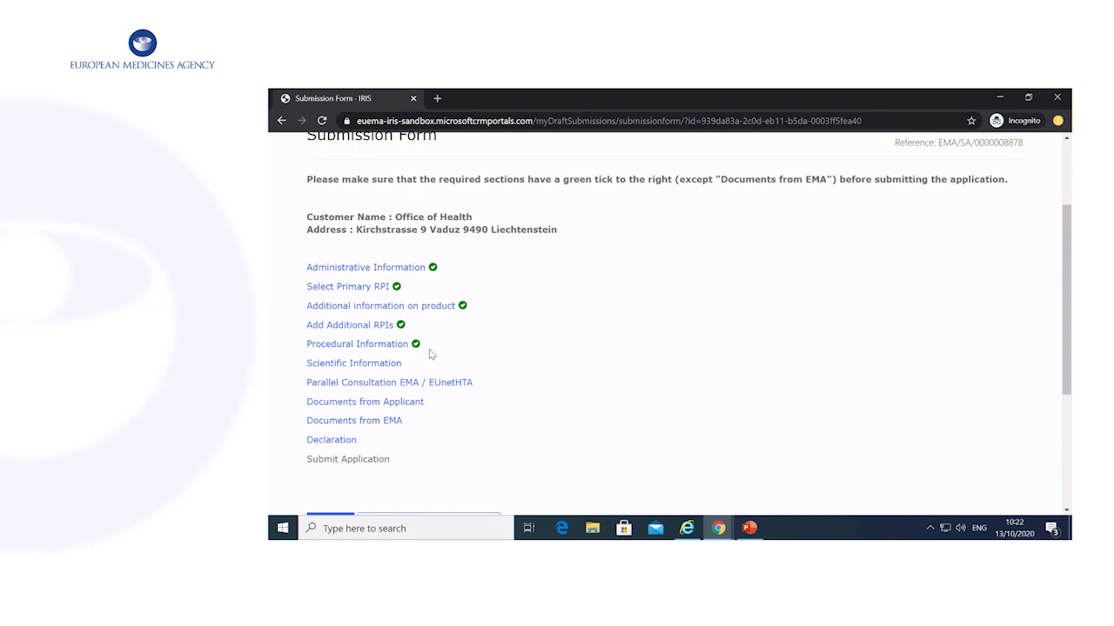
In Scientific information, choose 'Treatment of' as primary scope and enter the condition 'Breast cancer'.
{"action": "scroll", "coordinate": [374, 315], "scroll_direction": "down", "scroll_amount": 1}
{"action": "left_click", "coordinate": [367, 302]}
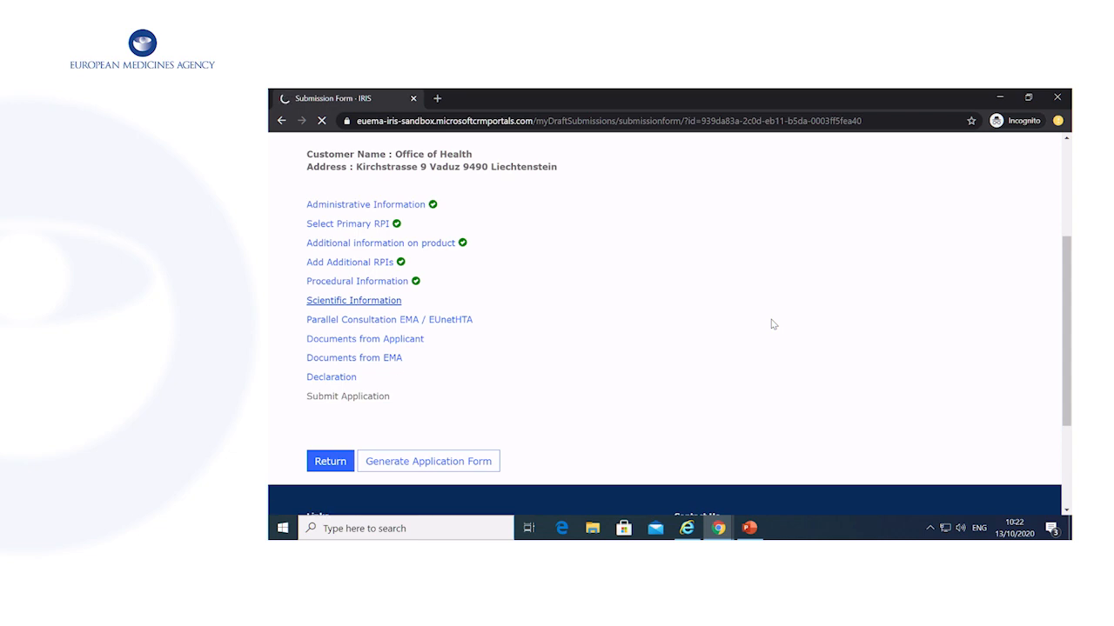
{"action": "scroll", "coordinate": [771, 323], "scroll_direction": "down", "scroll_amount": 1}
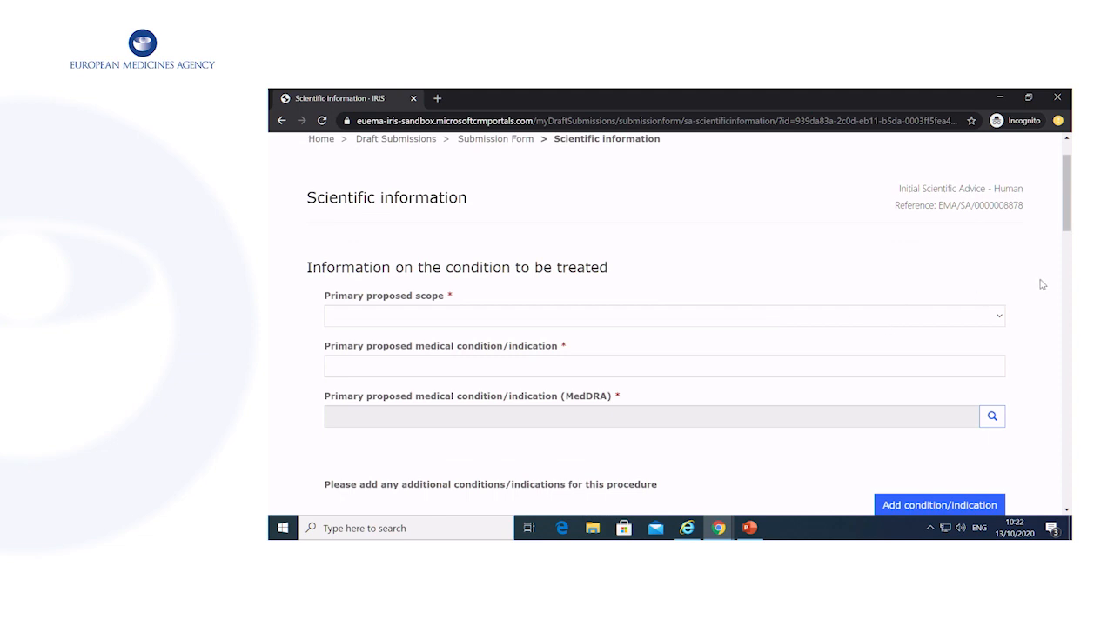
{"action": "left_click", "coordinate": [1001, 317]}
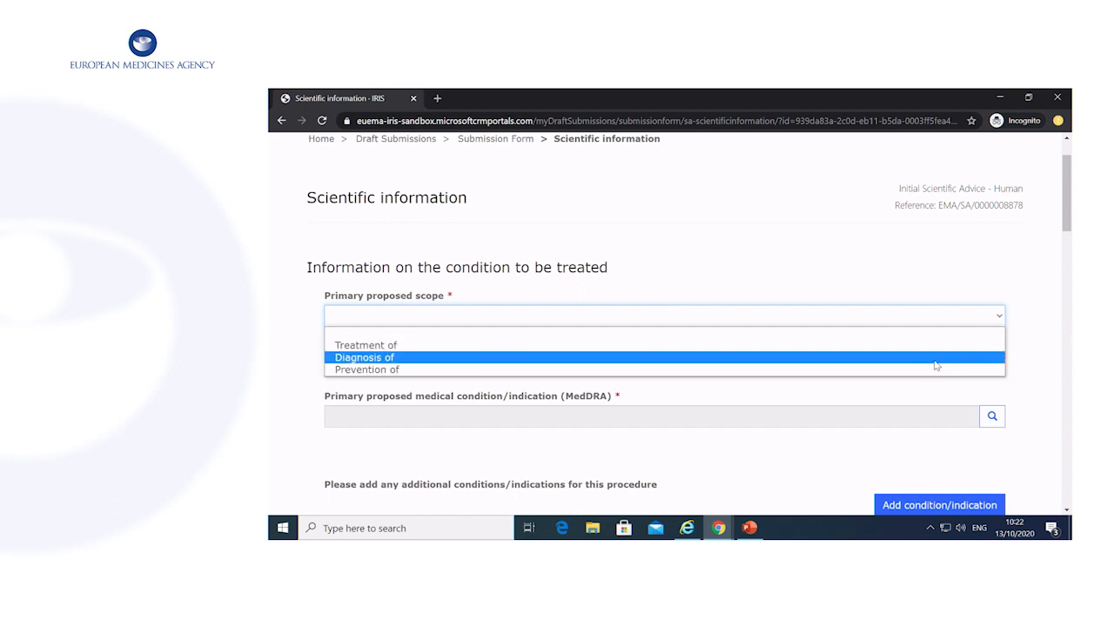
{"action": "left_click", "coordinate": [955, 346]}
{"action": "left_click", "coordinate": [972, 366]}
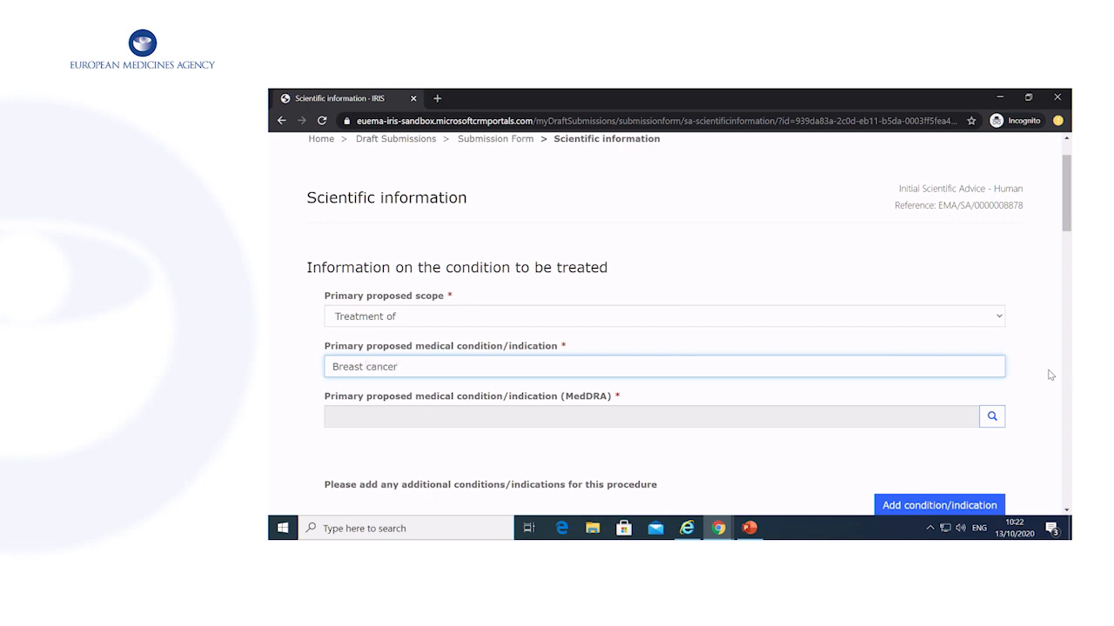
{"action": "scroll", "coordinate": [1053, 375], "scroll_direction": "down", "scroll_amount": 1}
Search MedDRA for 'breast cancer' and select 'Breast cancer female' as the primary condition term.
{"action": "left_click", "coordinate": [942, 387]}
{"action": "left_click", "coordinate": [991, 353]}
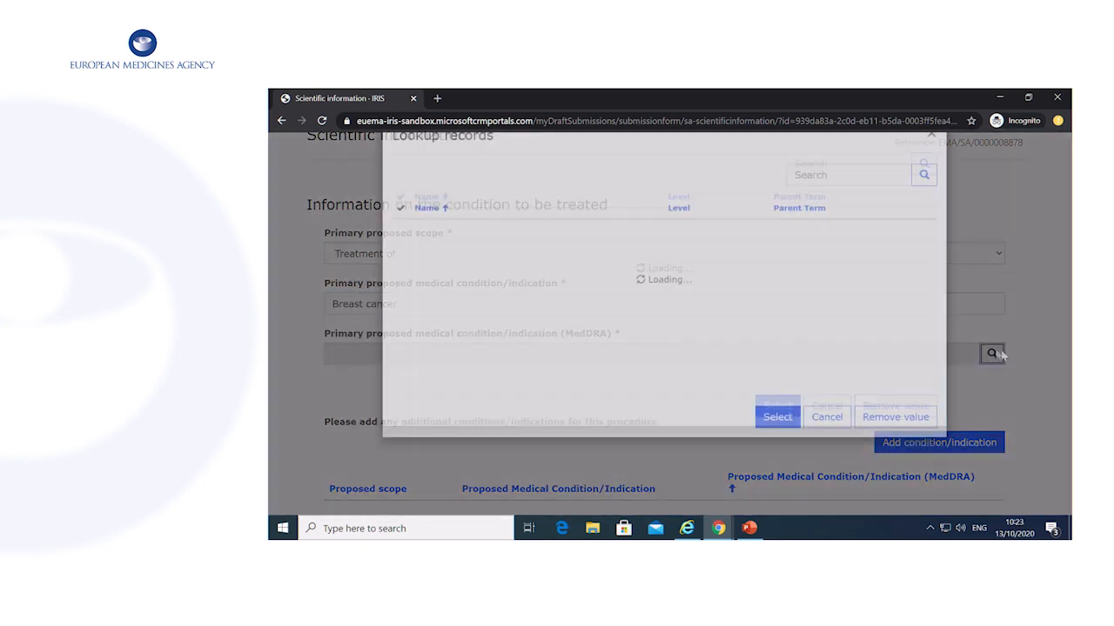
{"action": "left_click", "coordinate": [853, 215]}
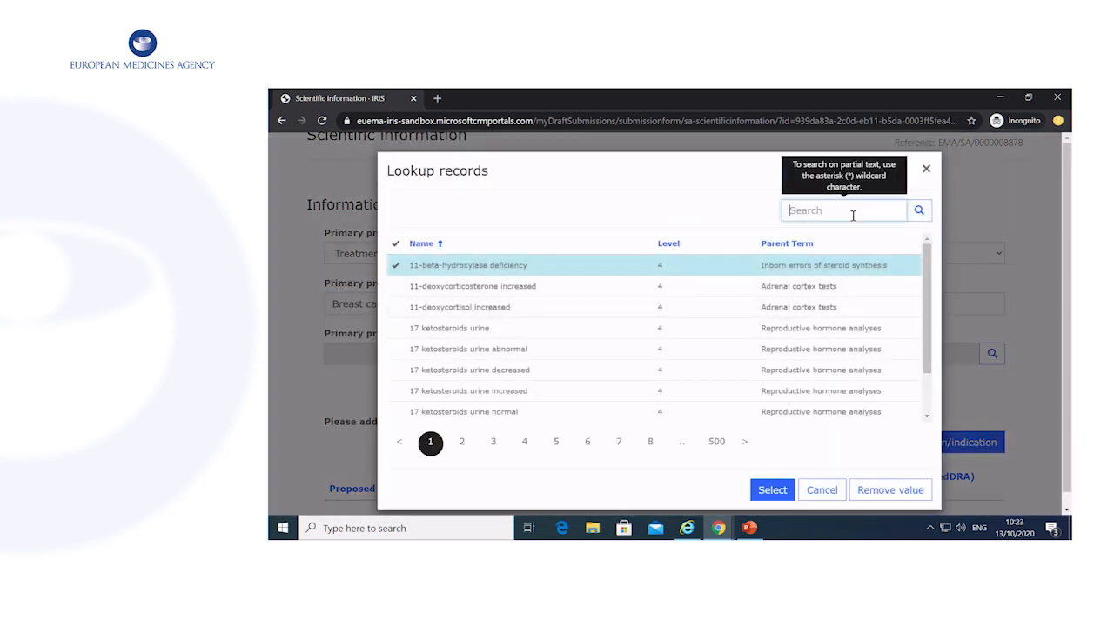
{"action": "type", "text": "breast"}
{"action": "key", "text": "Return"}
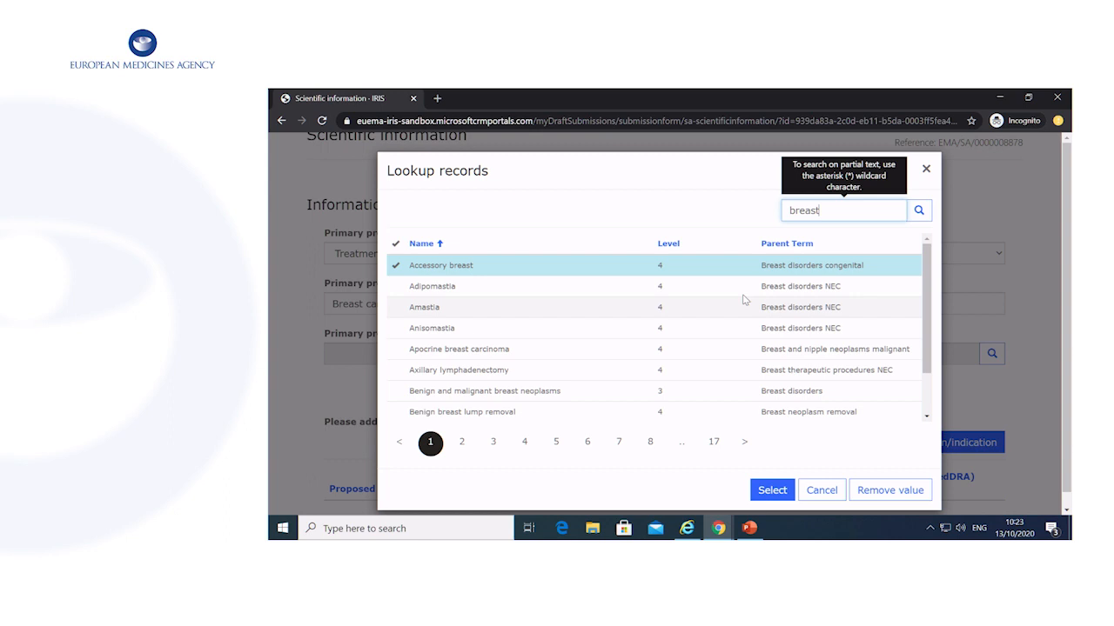
{"action": "type", "text": "cance"}
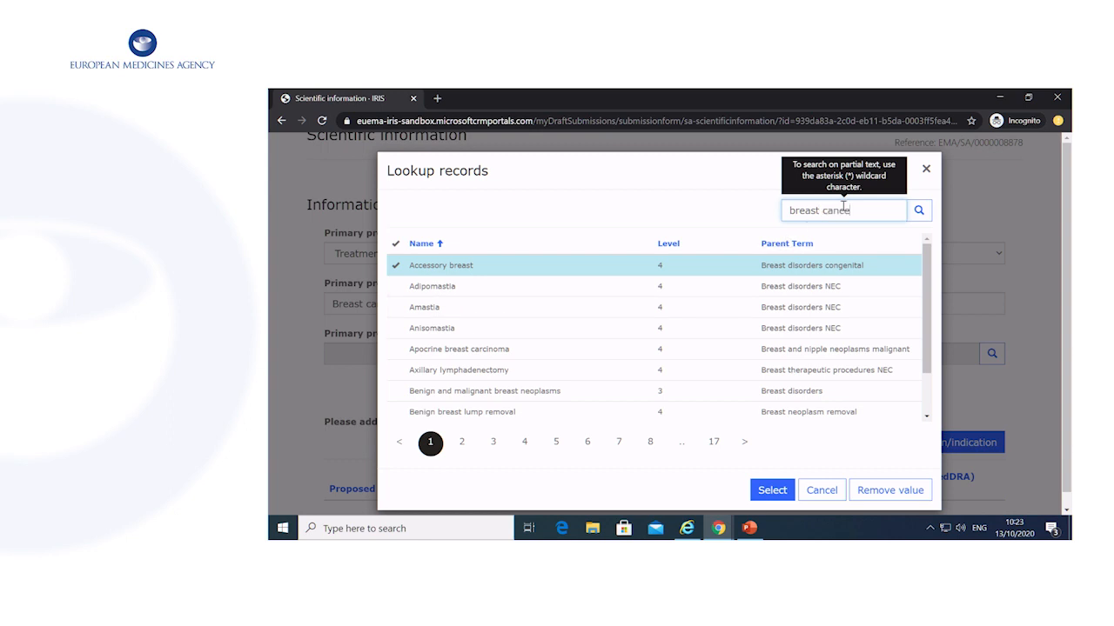
{"action": "type", "text": "r"}
{"action": "key", "text": "Return"}
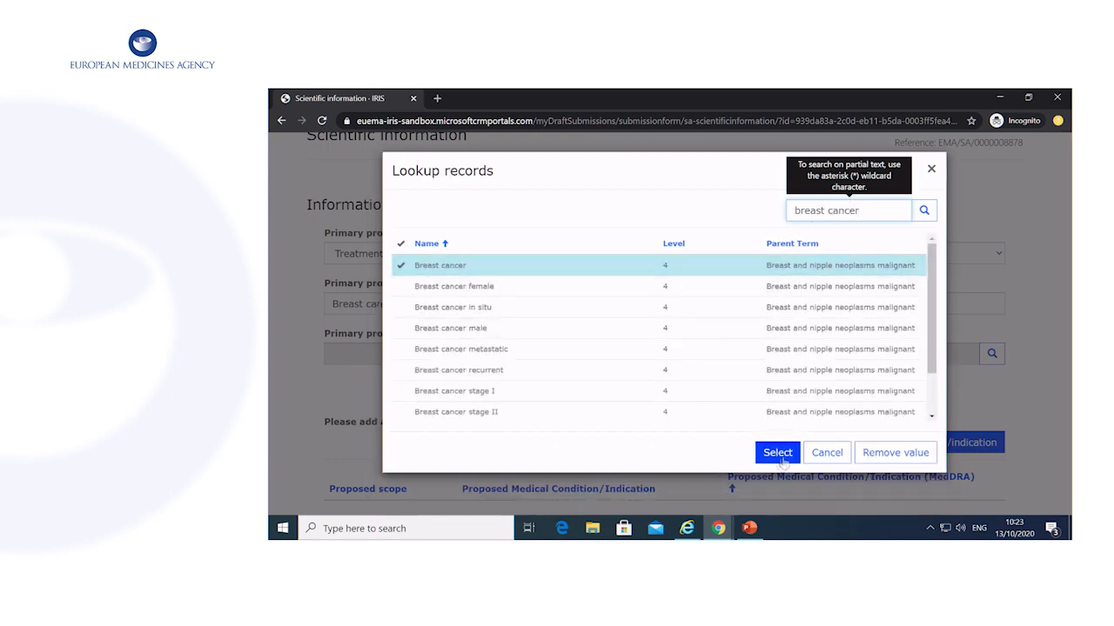
{"action": "left_click", "coordinate": [591, 286]}
{"action": "left_click", "coordinate": [777, 453]}
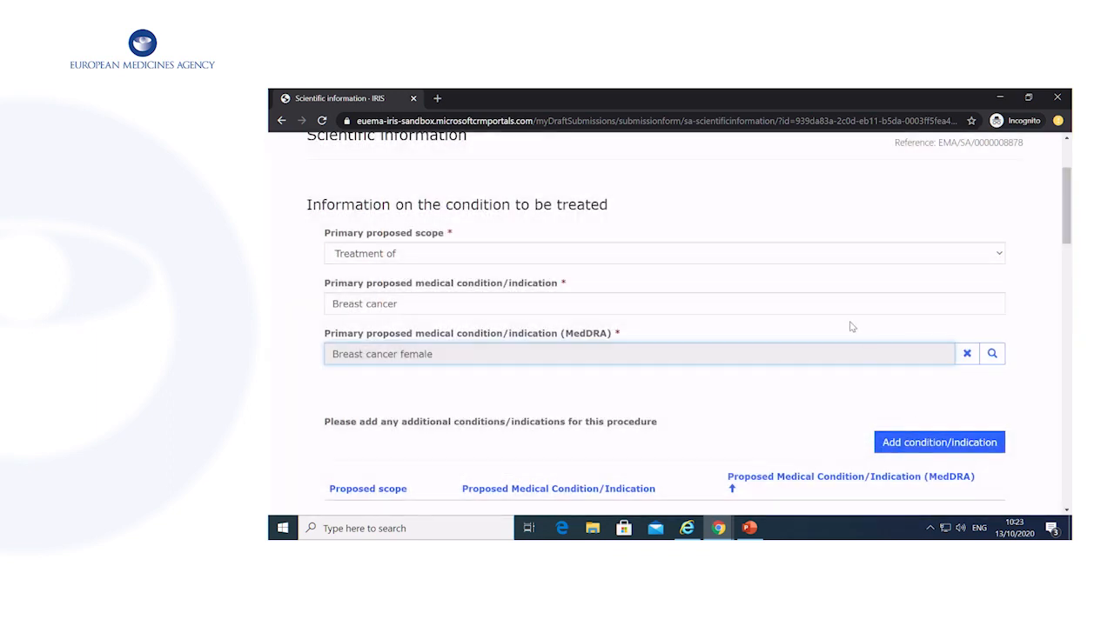
{"action": "scroll", "coordinate": [774, 409], "scroll_direction": "down", "scroll_amount": 3}
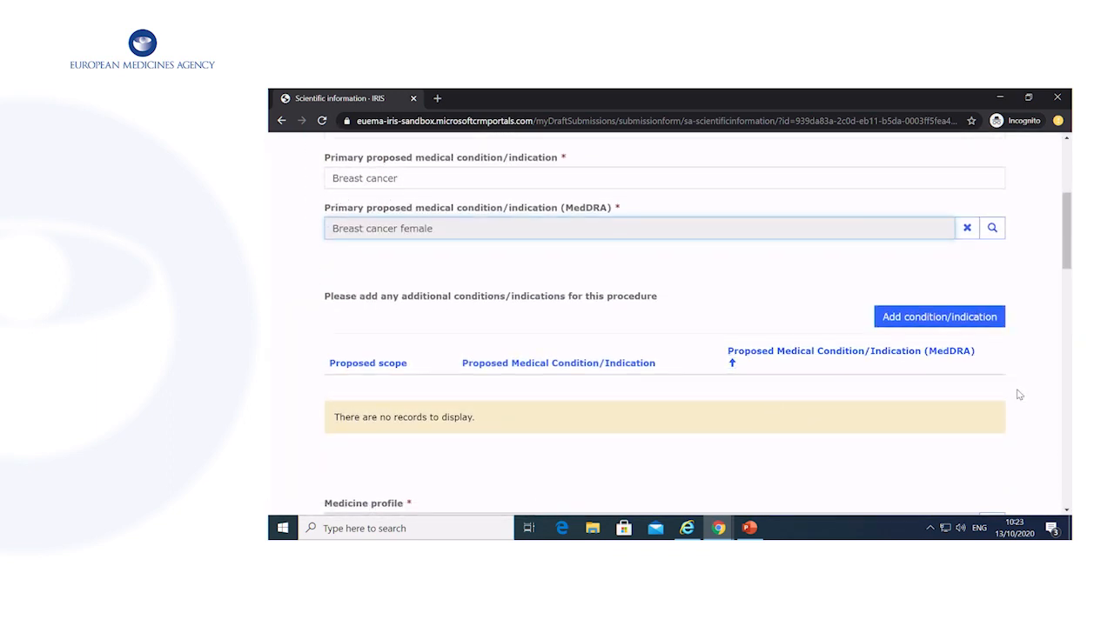
{"action": "scroll", "coordinate": [1018, 395], "scroll_direction": "down", "scroll_amount": 2}
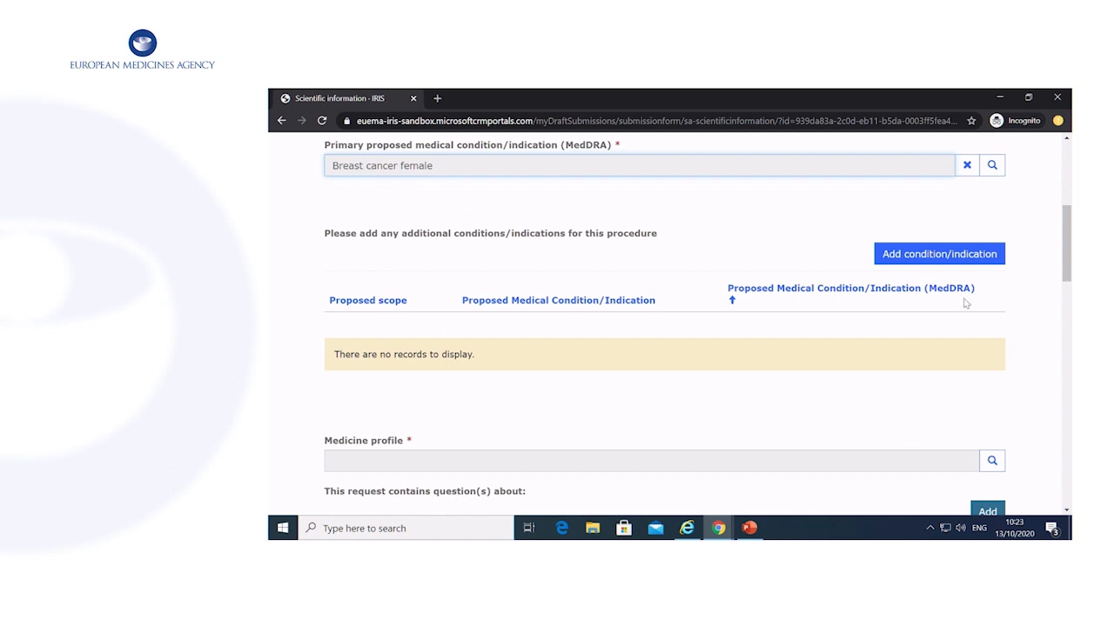
Start an additional indication with scope 'Diagnosis of' and condition 'Breast cancer', correcting typos.
{"action": "left_click", "coordinate": [975, 259]}
{"action": "left_click", "coordinate": [566, 228]}
{"action": "left_click", "coordinate": [580, 264]}
{"action": "left_click", "coordinate": [767, 284]}
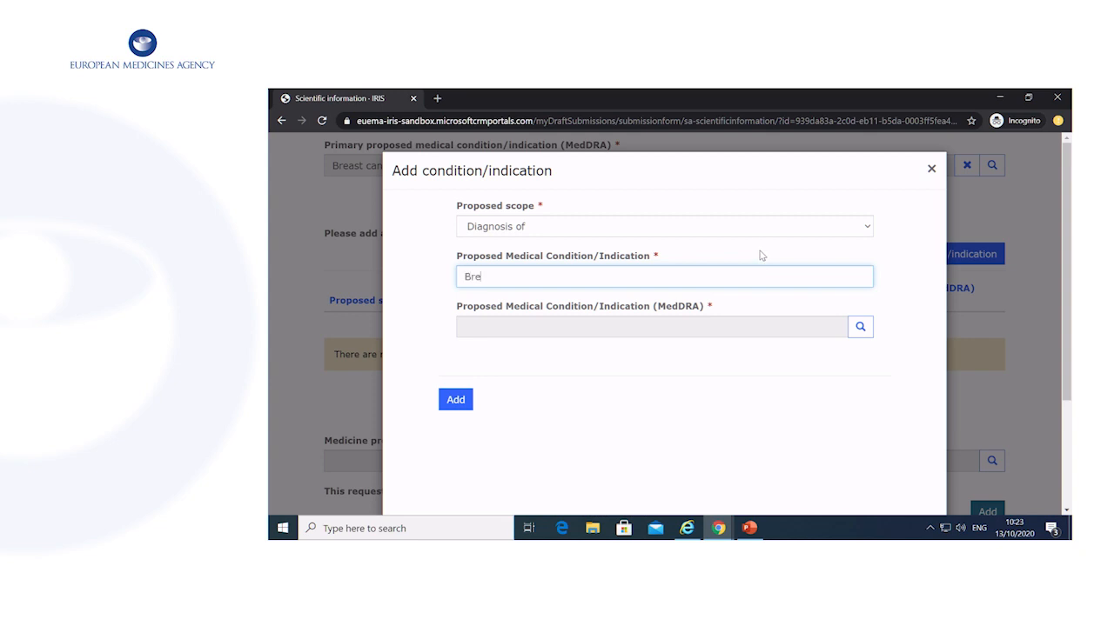
{"action": "key", "text": "BackSpace"}
{"action": "left_click", "coordinate": [526, 278]}
{"action": "key", "text": "BackSpace"}
Code the indication in MedDRA as 'Breast cancer female' and add it to the list.
{"action": "left_click", "coordinate": [859, 326]}
{"action": "left_click", "coordinate": [744, 276]}
{"action": "type", "text": "breast"}
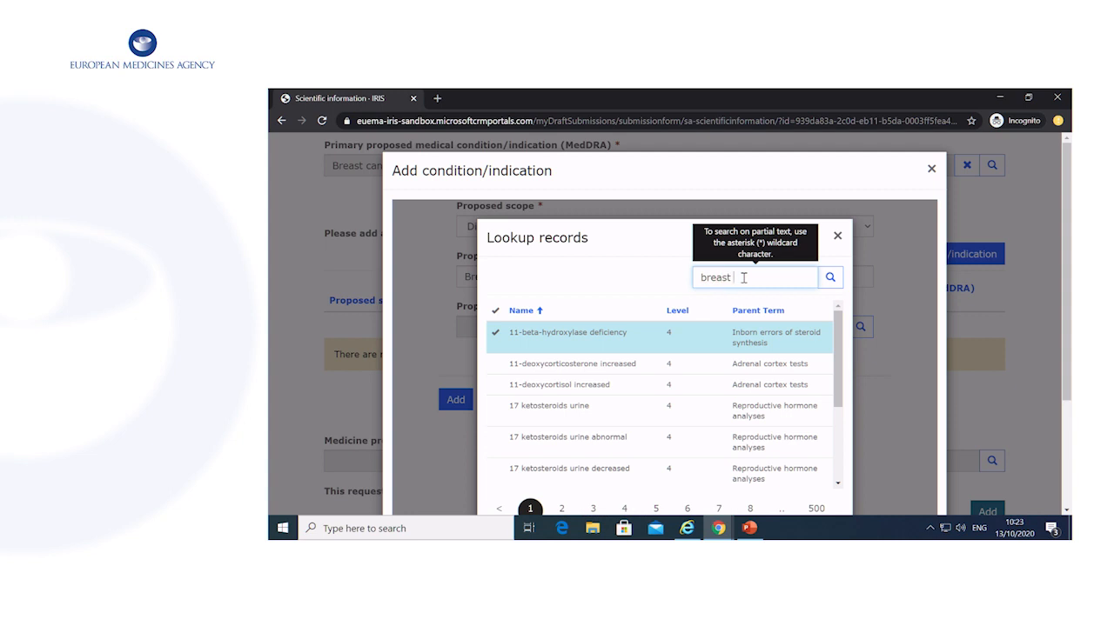
{"action": "type", "text": " cancer"}
{"action": "key", "text": "Return"}
{"action": "left_click", "coordinate": [597, 368]}
{"action": "scroll", "coordinate": [715, 470], "scroll_direction": "down", "scroll_amount": 3}
{"action": "scroll", "coordinate": [881, 343], "scroll_direction": "down", "scroll_amount": 3}
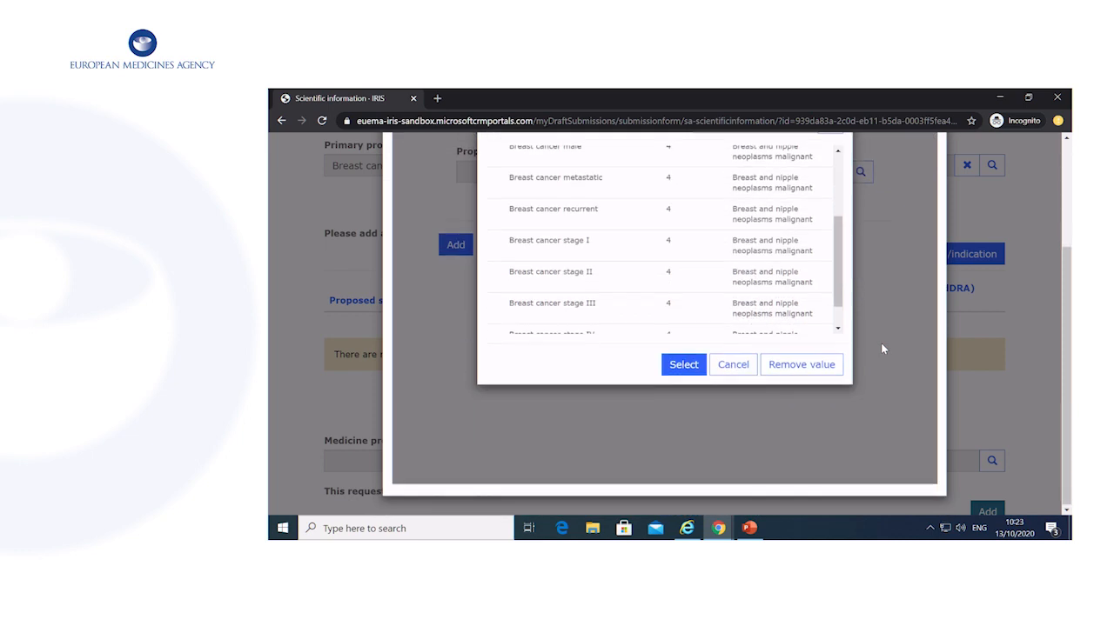
{"action": "left_click", "coordinate": [683, 368]}
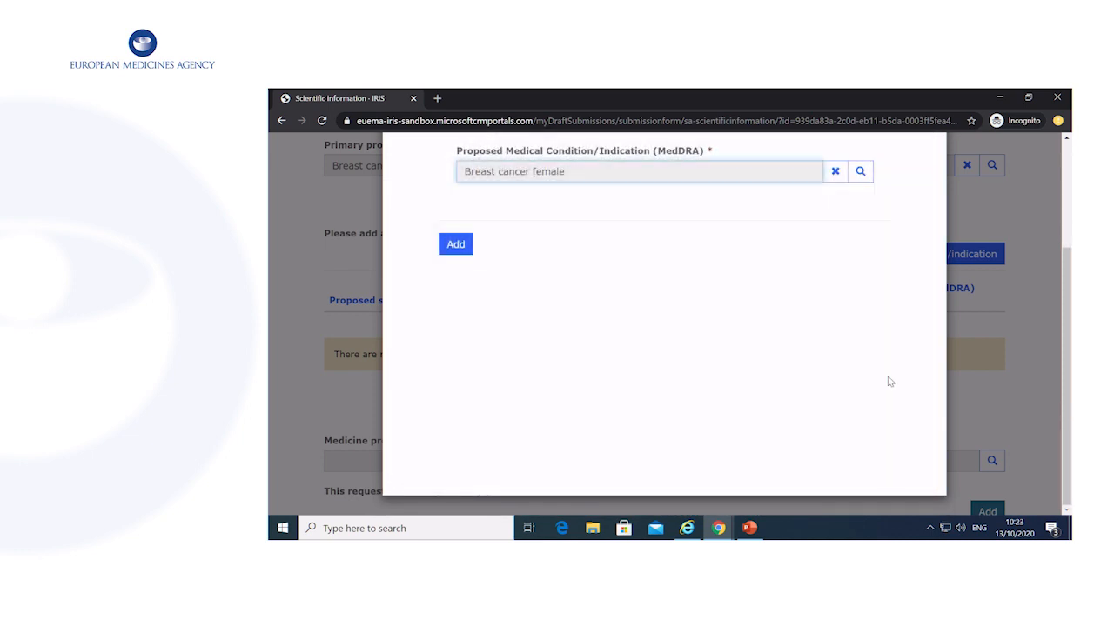
{"action": "left_click", "coordinate": [462, 250]}
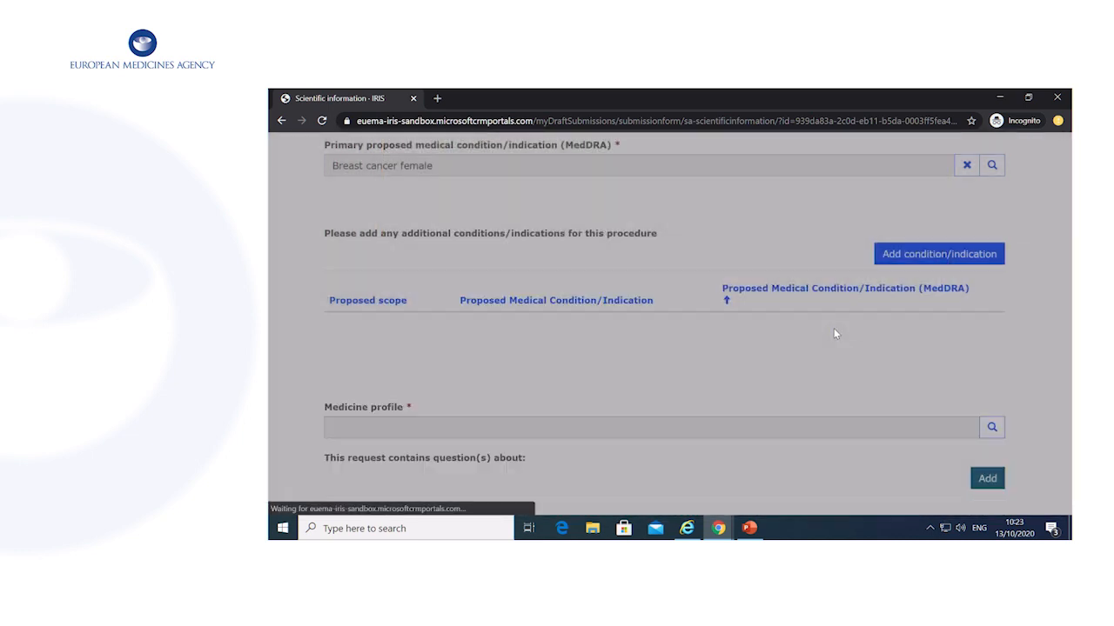
{"action": "scroll", "coordinate": [818, 325], "scroll_direction": "down", "scroll_amount": 4}
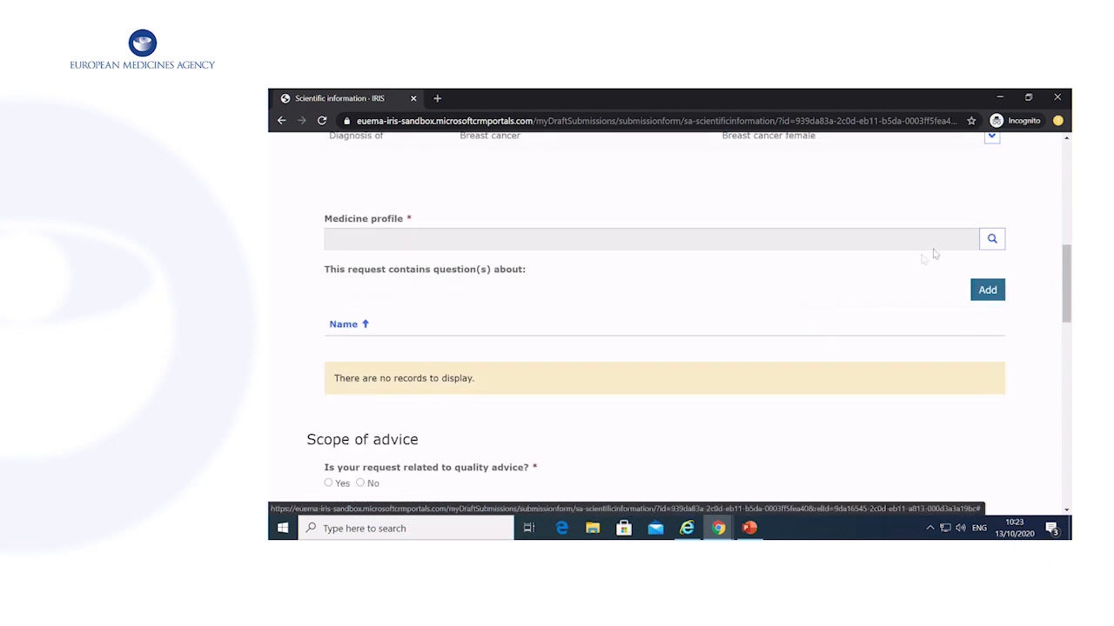
Set the medicine profile to 'therapeutic' from the second page of profiles.
{"action": "left_click", "coordinate": [992, 240]}
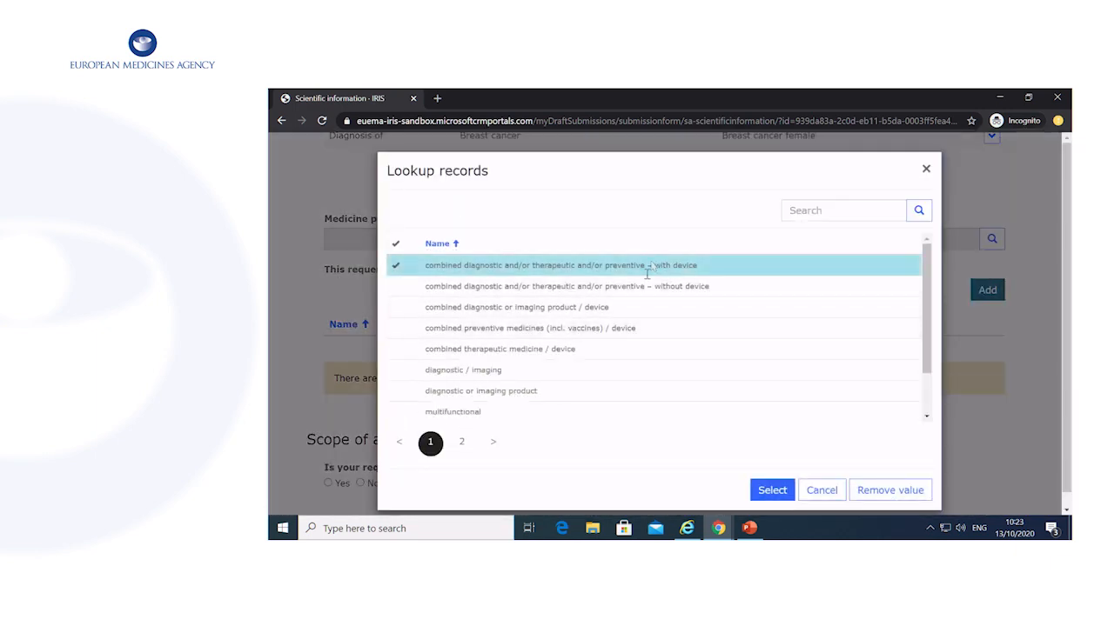
{"action": "scroll", "coordinate": [684, 360], "scroll_direction": "down", "scroll_amount": 2}
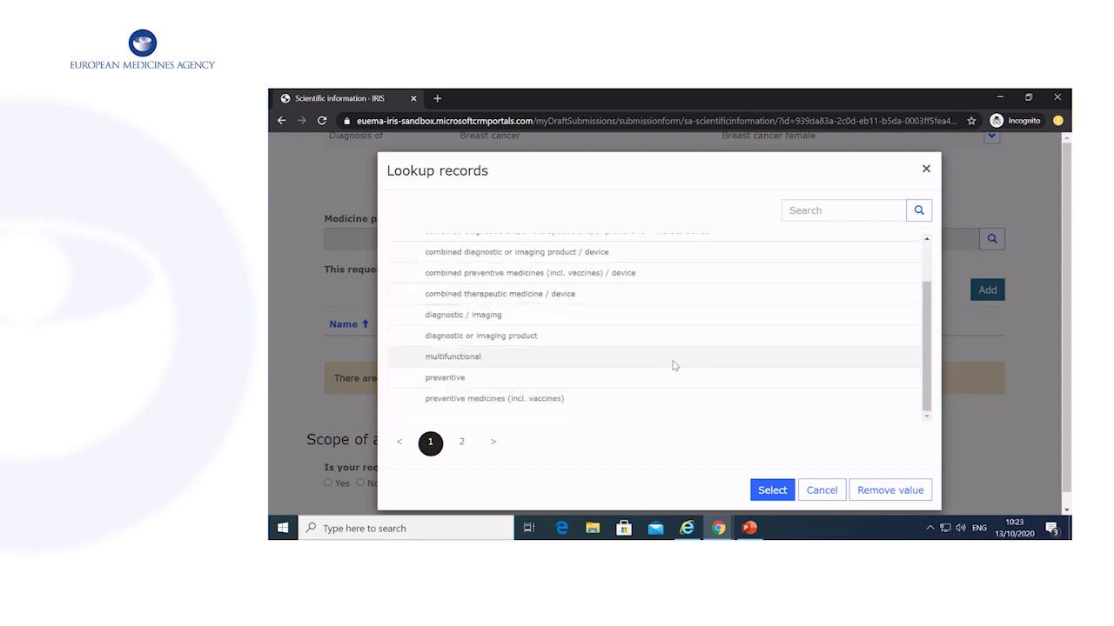
{"action": "scroll", "coordinate": [671, 366], "scroll_direction": "up", "scroll_amount": 3}
{"action": "left_click", "coordinate": [463, 442]}
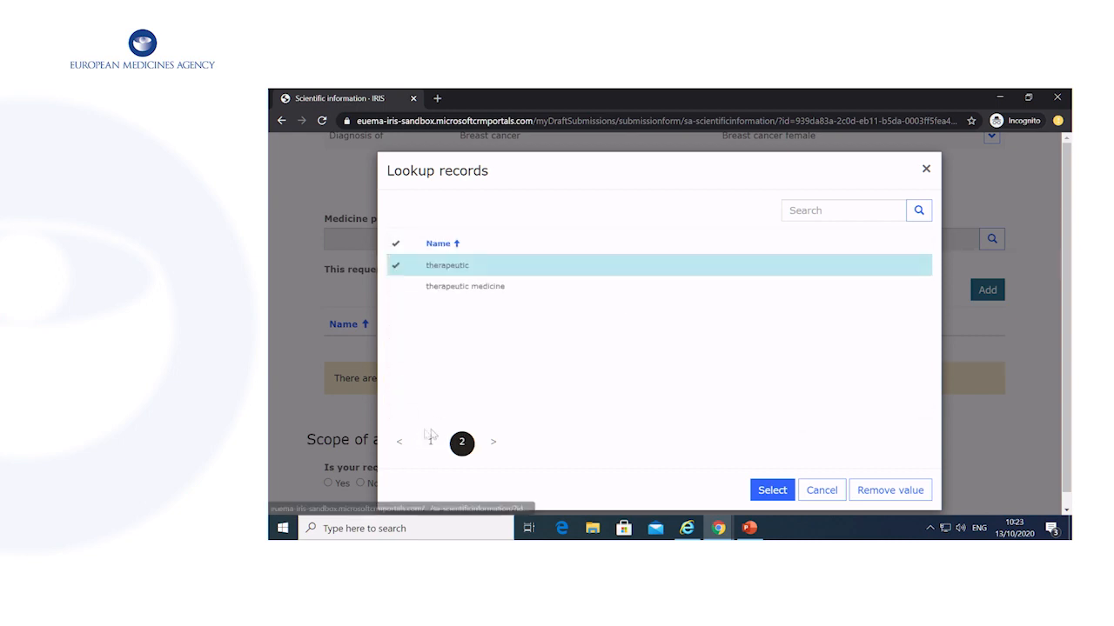
{"action": "left_click", "coordinate": [766, 490]}
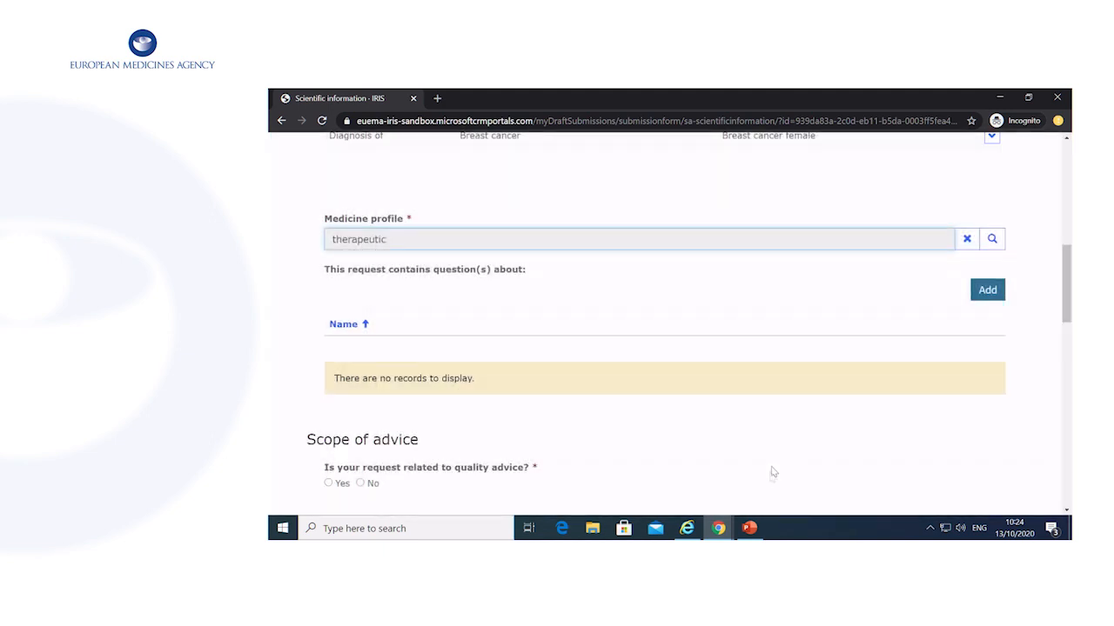
Add 'Not applicable' as the topic of the request's questions.
{"action": "left_click", "coordinate": [989, 292]}
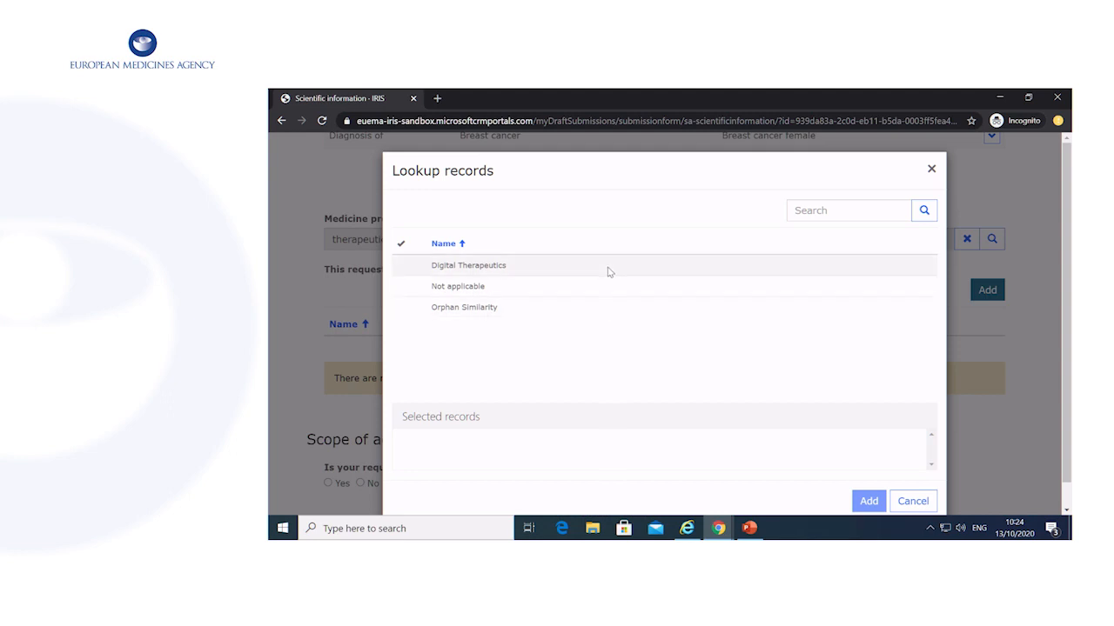
{"action": "left_click", "coordinate": [562, 287]}
{"action": "left_click", "coordinate": [859, 500]}
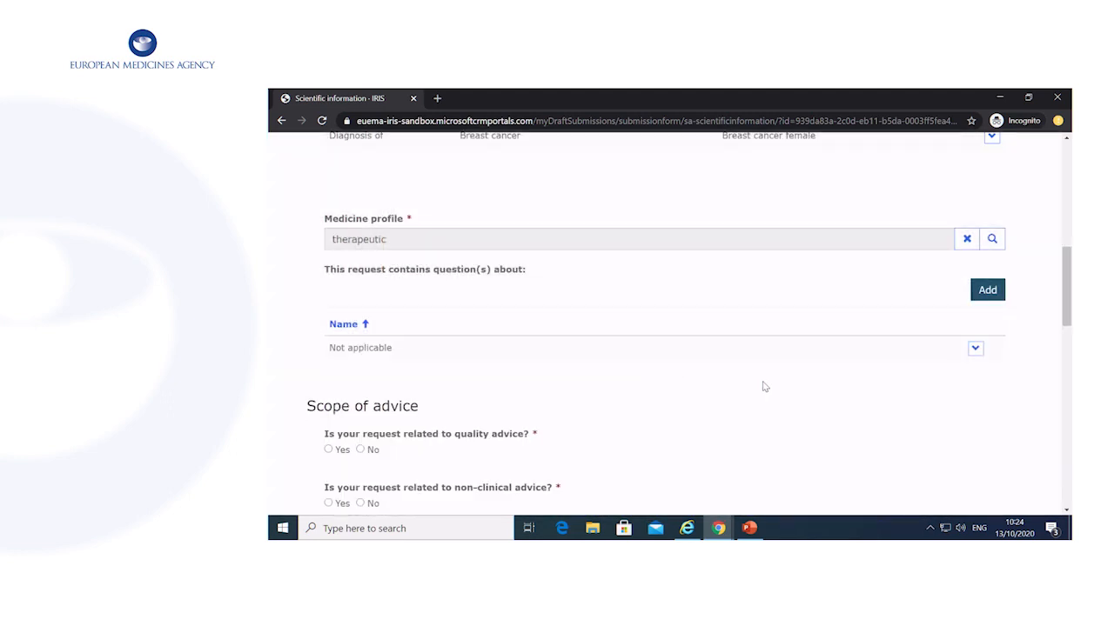
{"action": "scroll", "coordinate": [763, 386], "scroll_direction": "down", "scroll_amount": 3}
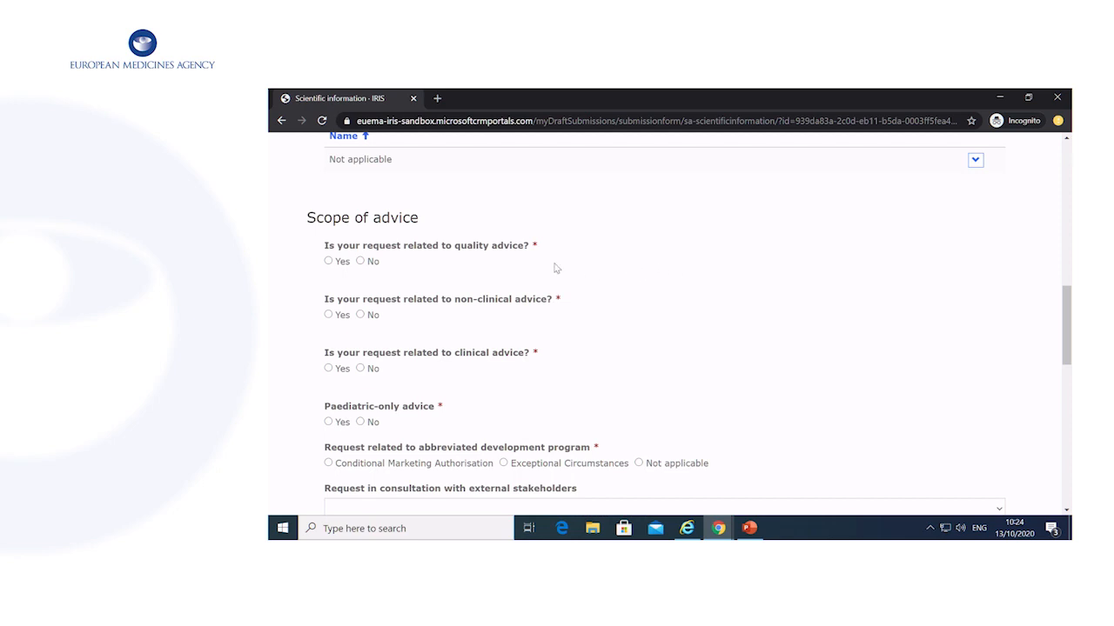
Answer Yes to quality advice and type a summary of the quality questions.
{"action": "left_click", "coordinate": [329, 262]}
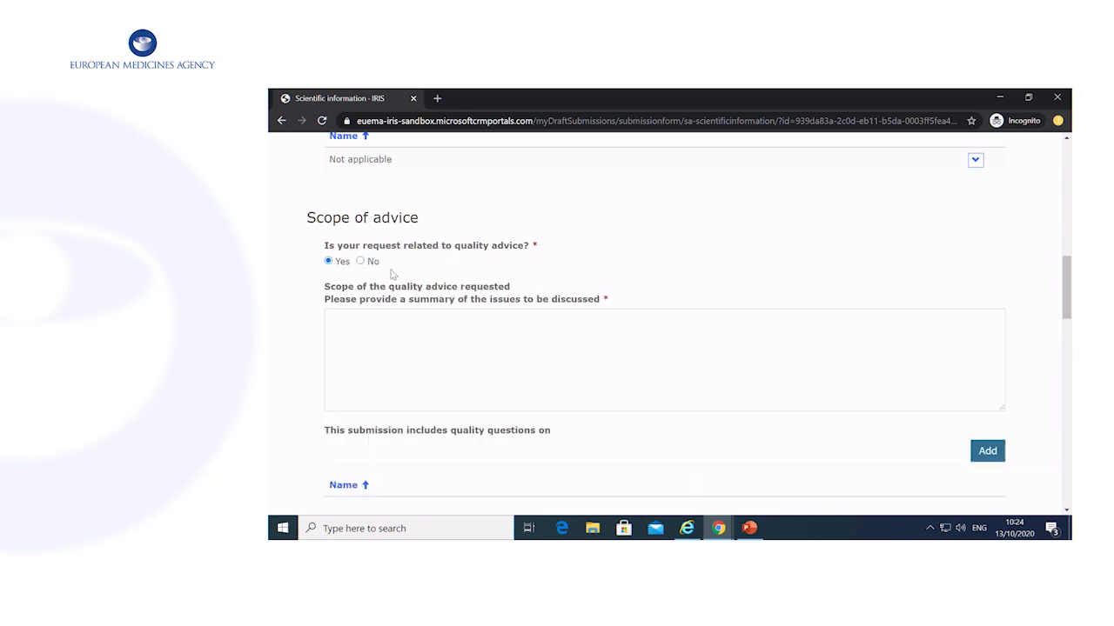
{"action": "scroll", "coordinate": [435, 264], "scroll_direction": "down", "scroll_amount": 1}
{"action": "left_click", "coordinate": [522, 290]}
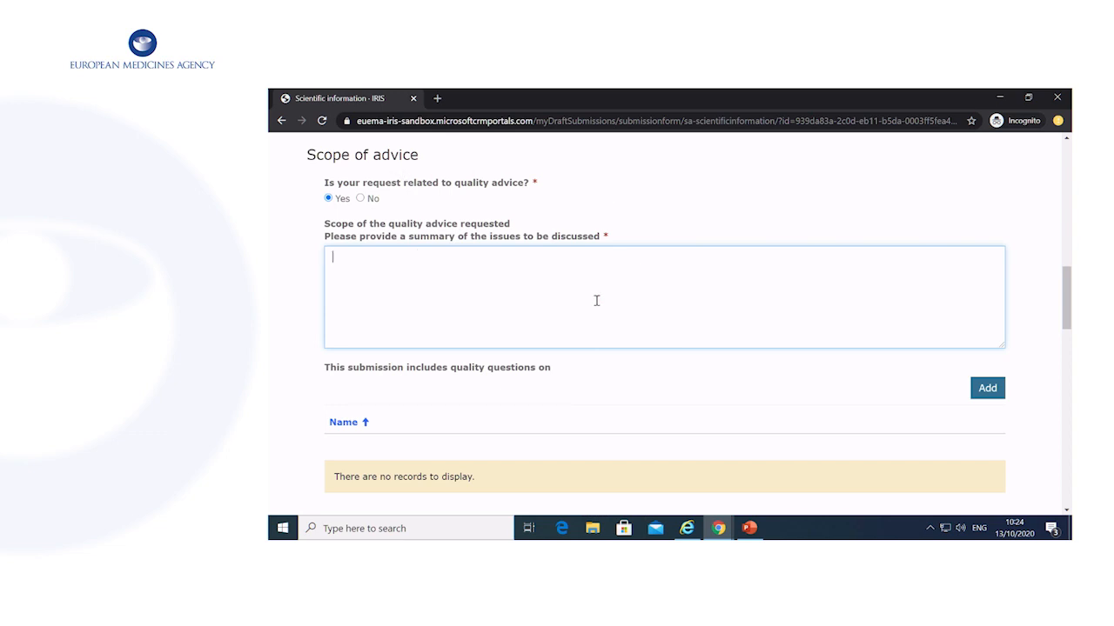
{"action": "type", "text": "summary of quality questions"}
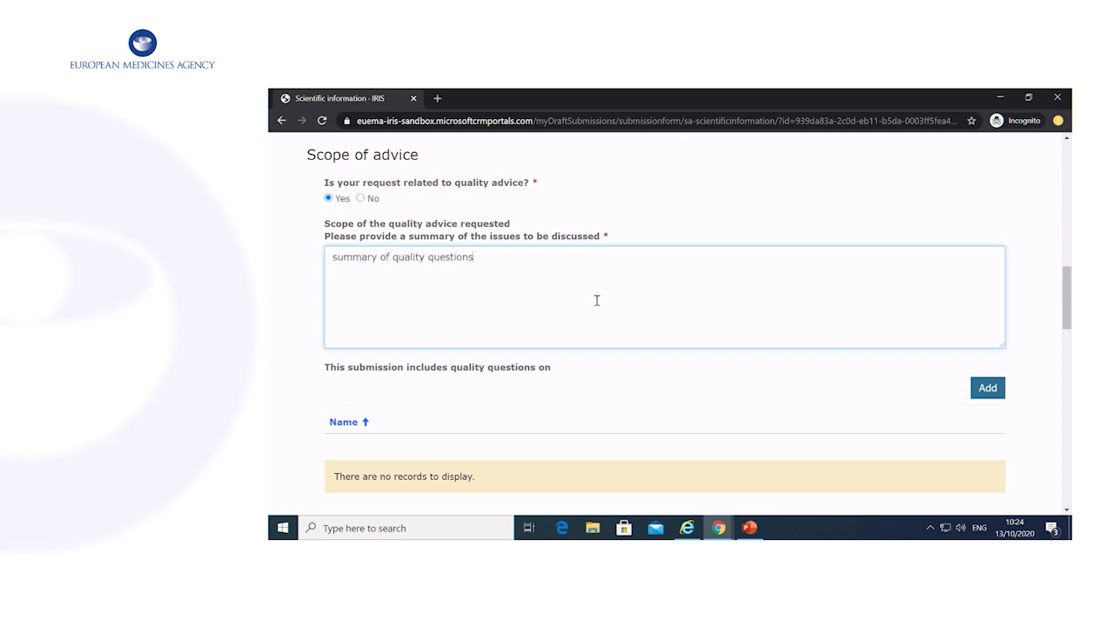
{"action": "scroll", "coordinate": [596, 300], "scroll_direction": "down", "scroll_amount": 1}
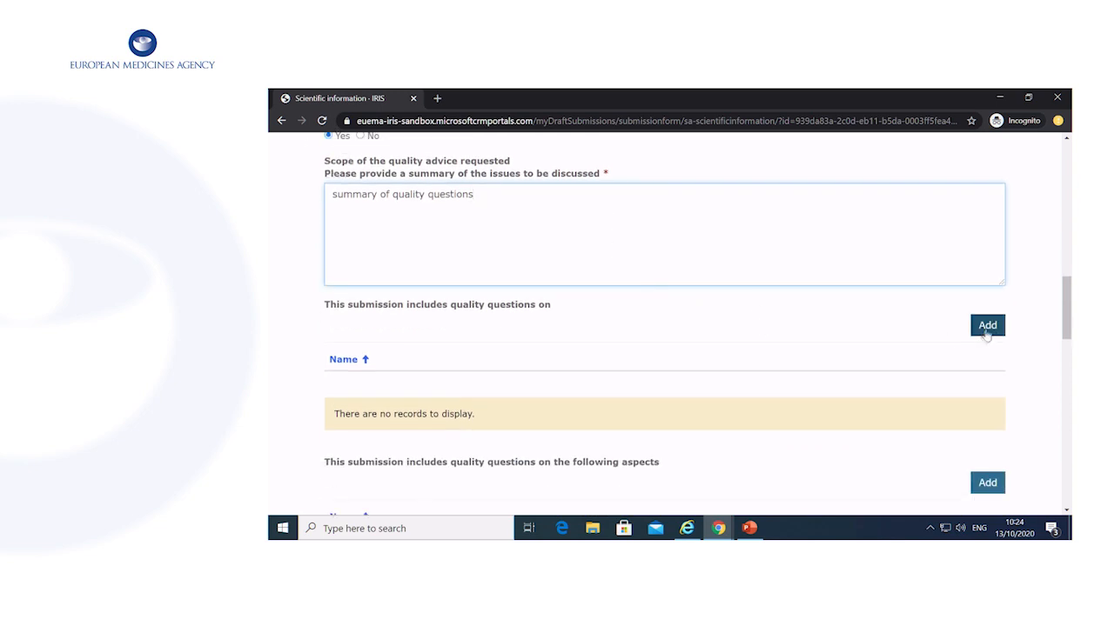
Add 'Biosimilarity (for quality development)' as a quality question topic.
{"action": "left_click", "coordinate": [988, 328]}
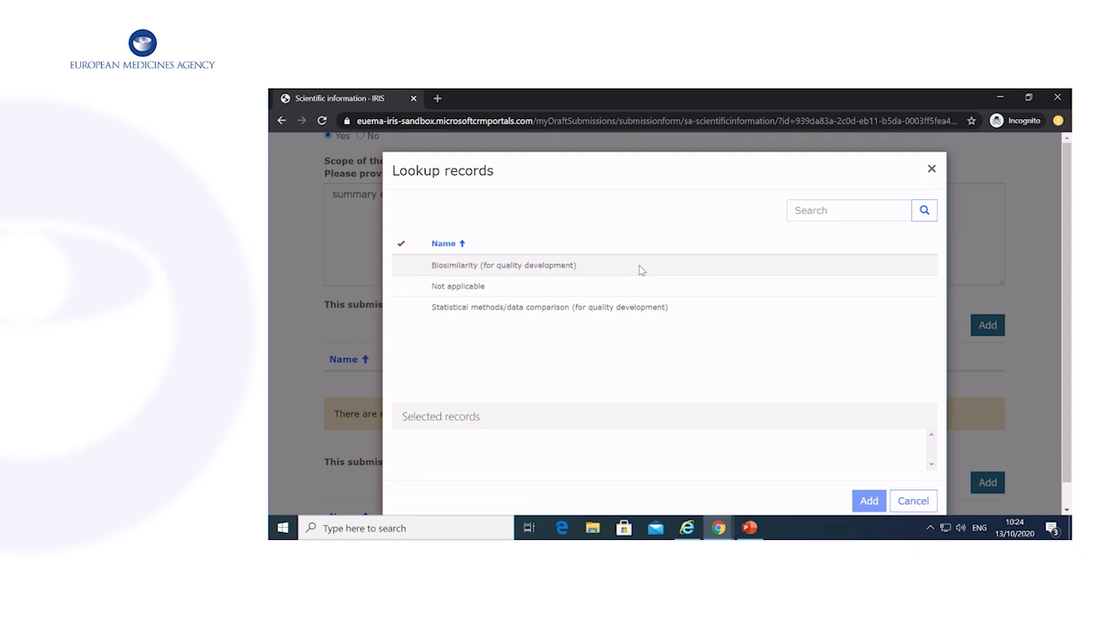
{"action": "left_click", "coordinate": [639, 271]}
{"action": "left_click", "coordinate": [867, 501]}
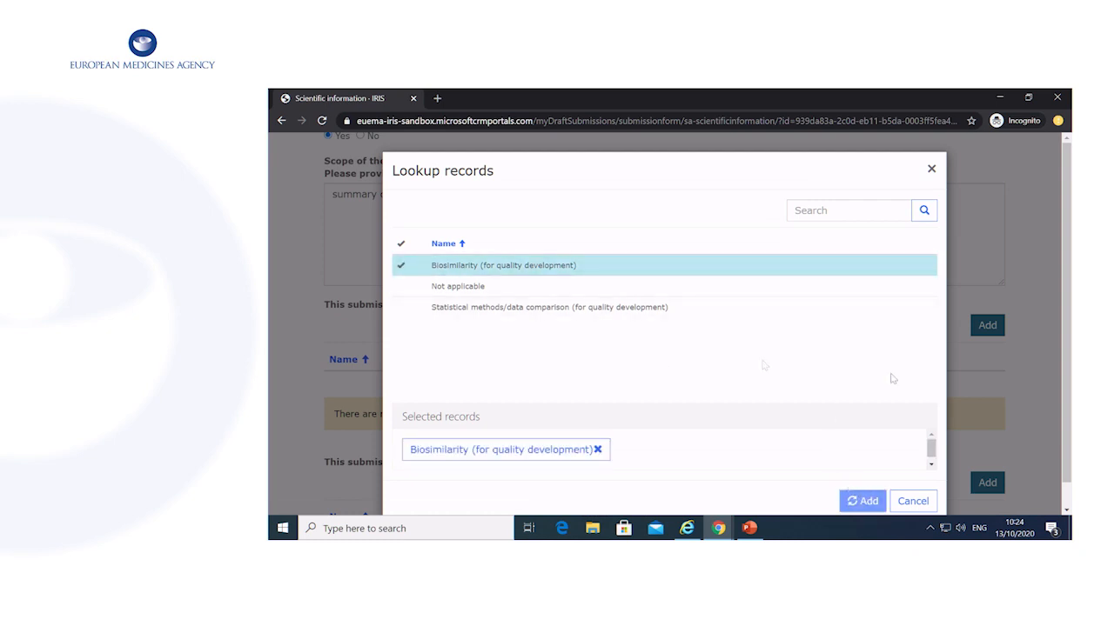
{"action": "scroll", "coordinate": [746, 337], "scroll_direction": "down", "scroll_amount": 1}
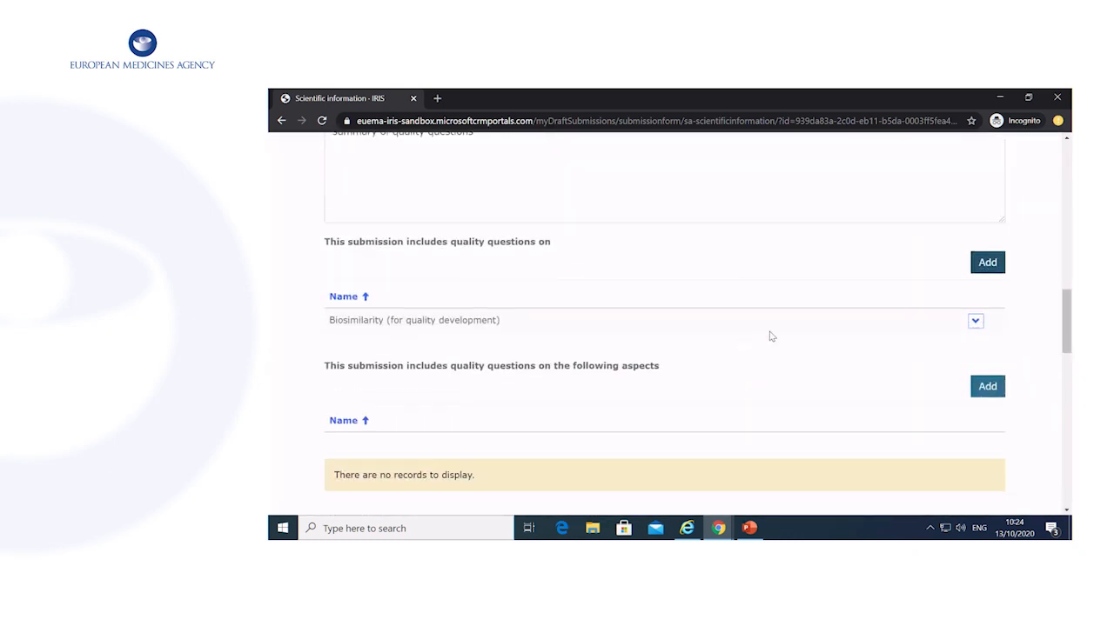
{"action": "scroll", "coordinate": [769, 336], "scroll_direction": "down", "scroll_amount": 1}
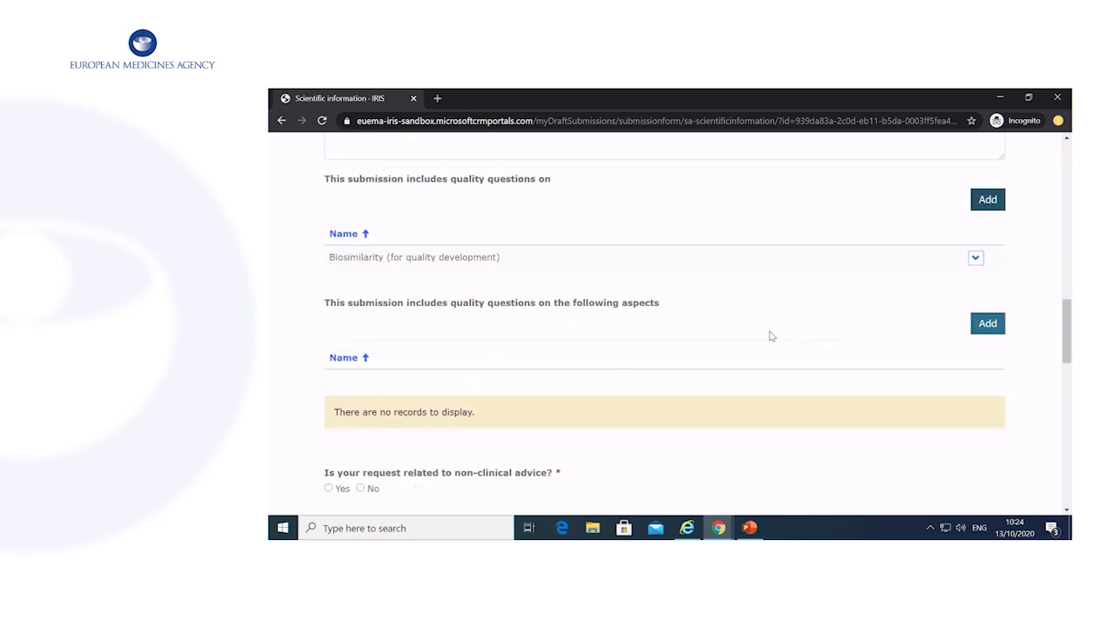
Add 'Manufacture of active substance' as the quality question aspect.
{"action": "left_click", "coordinate": [990, 329]}
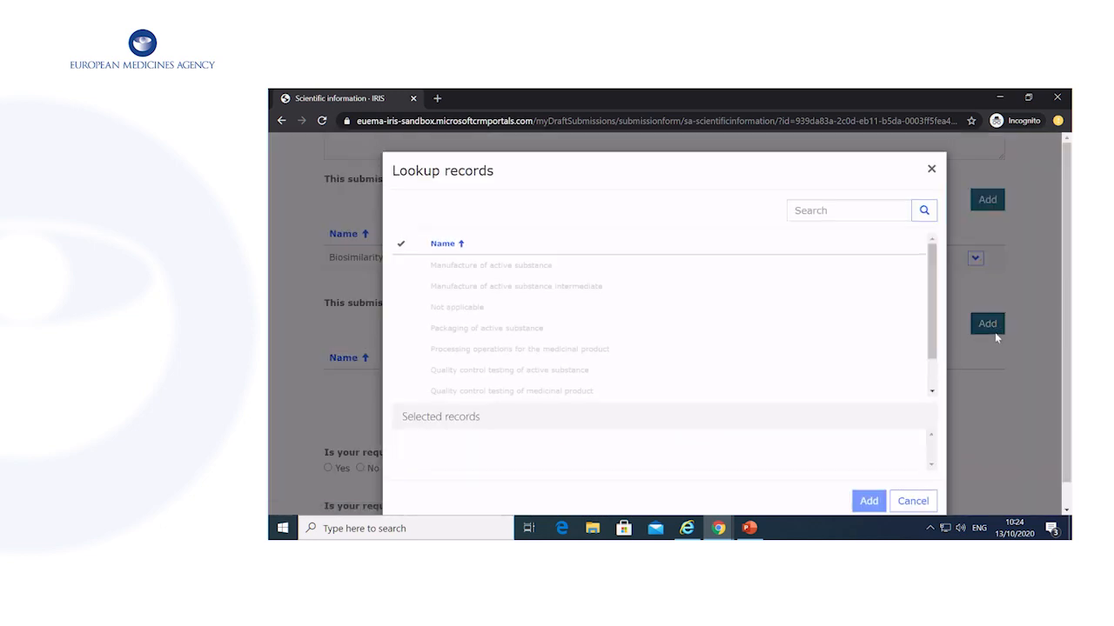
{"action": "left_click", "coordinate": [554, 270]}
{"action": "left_click", "coordinate": [865, 500]}
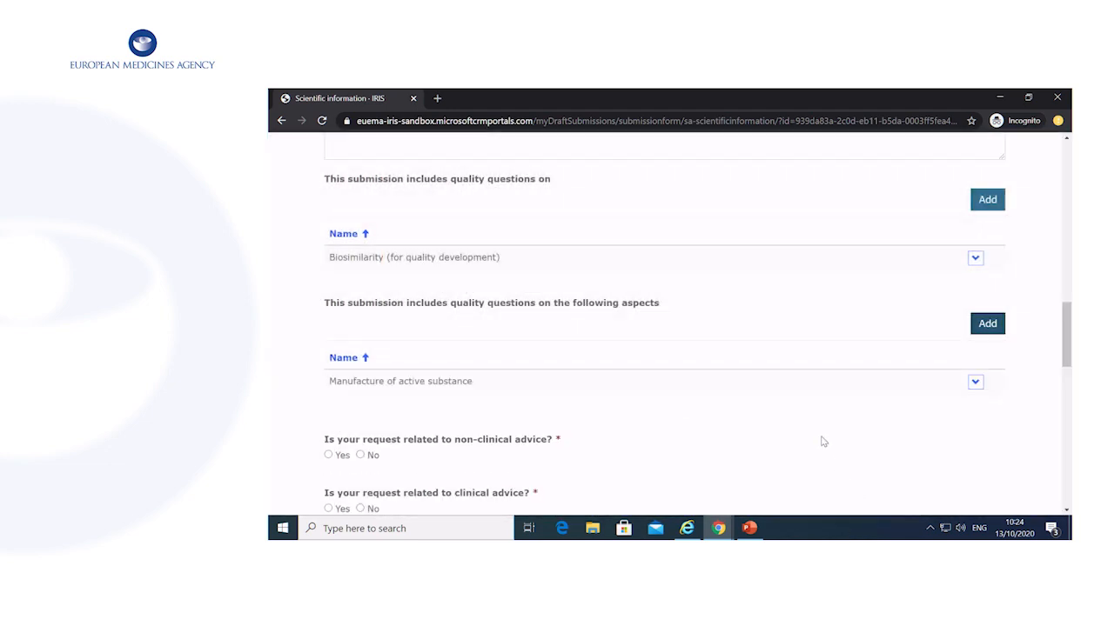
{"action": "scroll", "coordinate": [823, 442], "scroll_direction": "down", "scroll_amount": 1}
{"action": "scroll", "coordinate": [792, 439], "scroll_direction": "up", "scroll_amount": 1}
{"action": "scroll", "coordinate": [793, 440], "scroll_direction": "down", "scroll_amount": 1}
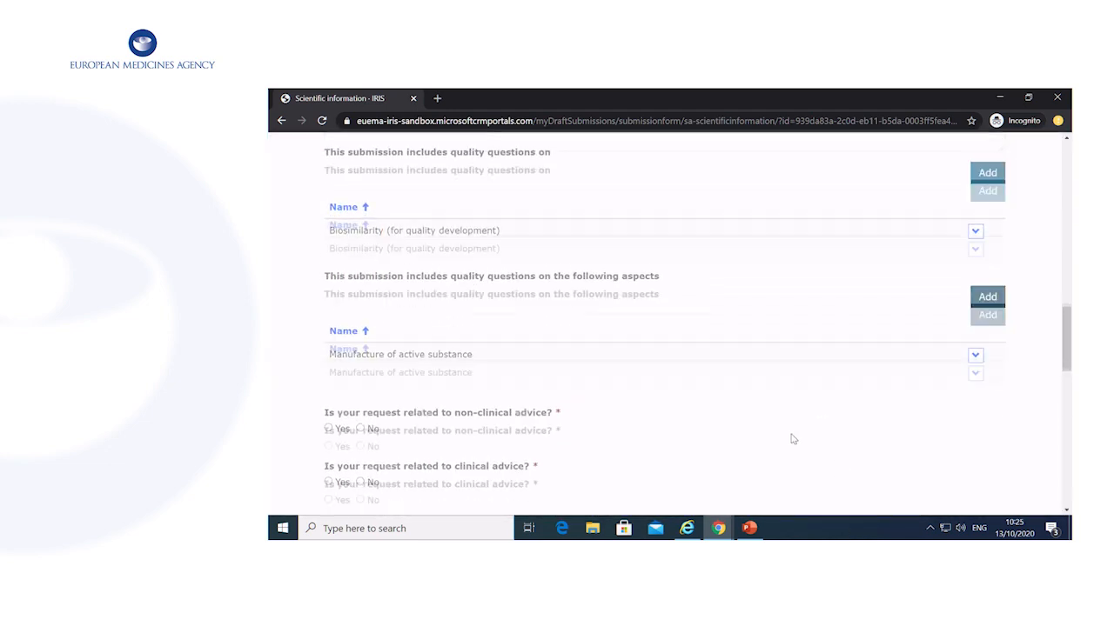
Answer Yes to non-clinical advice and enter the summary 'summary of non-clinical'.
{"action": "left_click", "coordinate": [360, 329]}
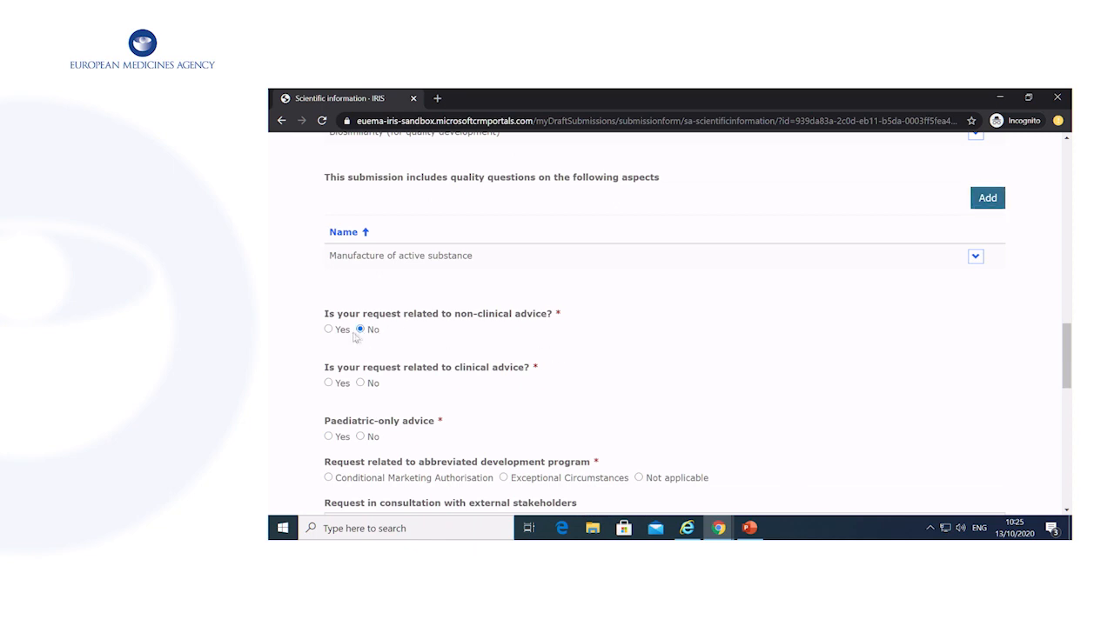
{"action": "left_click", "coordinate": [337, 330]}
{"action": "scroll", "coordinate": [513, 344], "scroll_direction": "down", "scroll_amount": 2}
{"action": "left_click", "coordinate": [507, 321]}
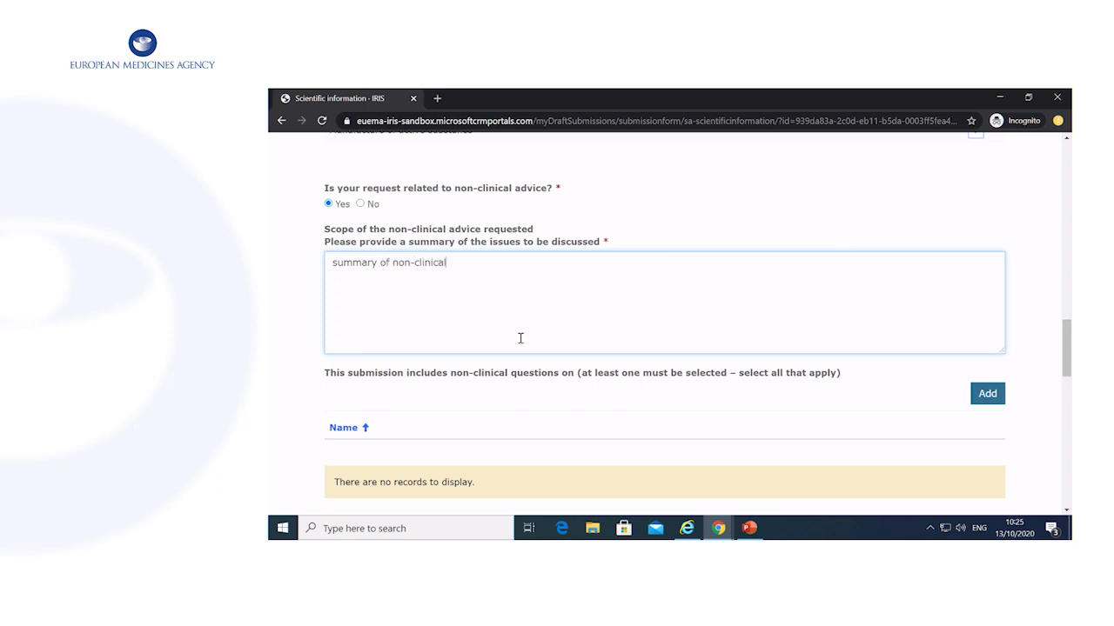
{"action": "scroll", "coordinate": [520, 338], "scroll_direction": "down", "scroll_amount": 2}
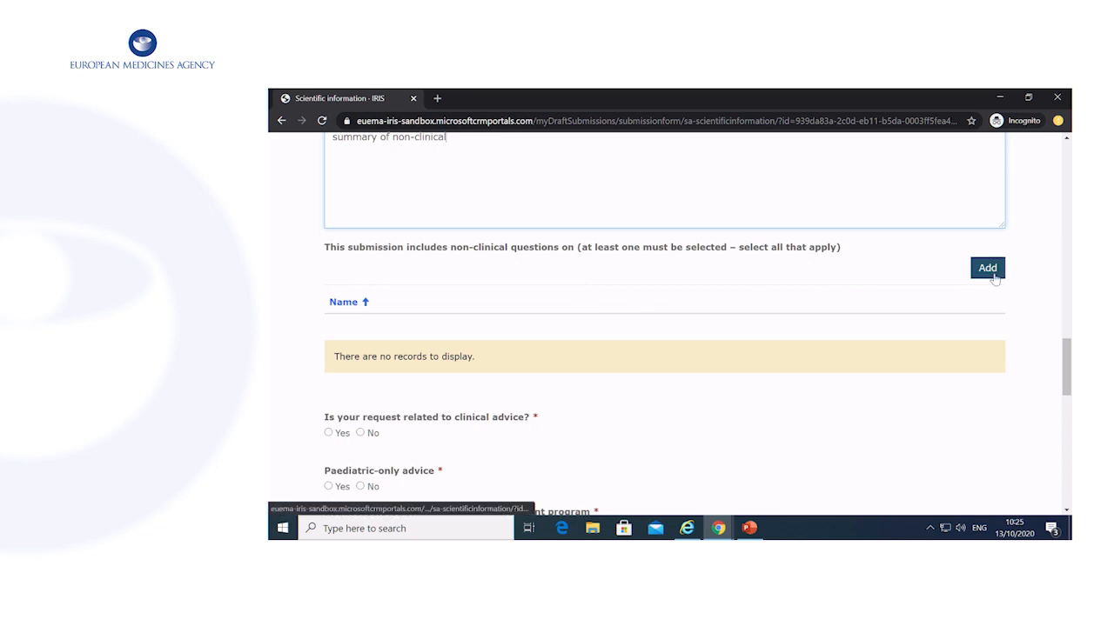
Add Carcinogenicity as a non-clinical question topic.
{"action": "left_click", "coordinate": [993, 275]}
{"action": "left_click", "coordinate": [563, 308]}
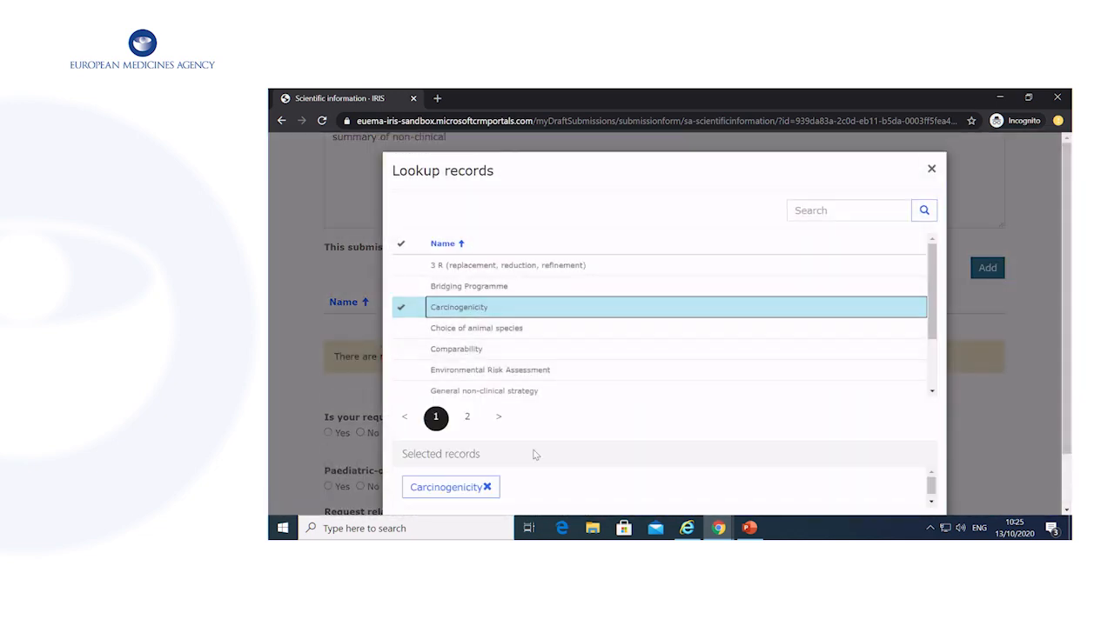
{"action": "scroll", "coordinate": [566, 447], "scroll_direction": "down", "scroll_amount": 2}
{"action": "left_click", "coordinate": [866, 475]}
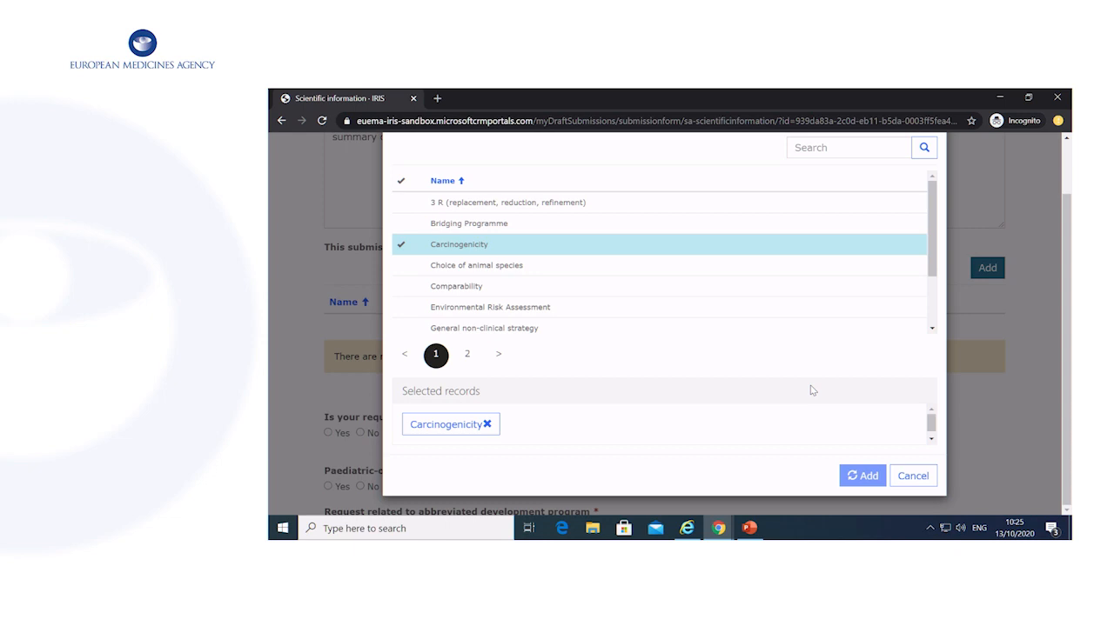
{"action": "scroll", "coordinate": [797, 405], "scroll_direction": "down", "scroll_amount": 1}
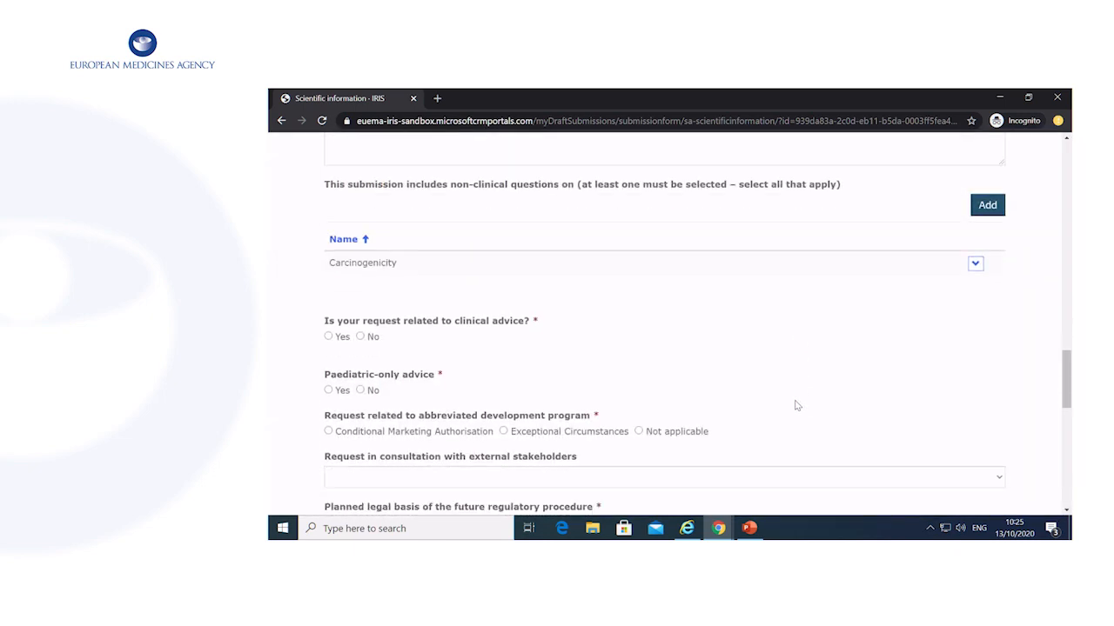
{"action": "scroll", "coordinate": [499, 305], "scroll_direction": "down", "scroll_amount": 1}
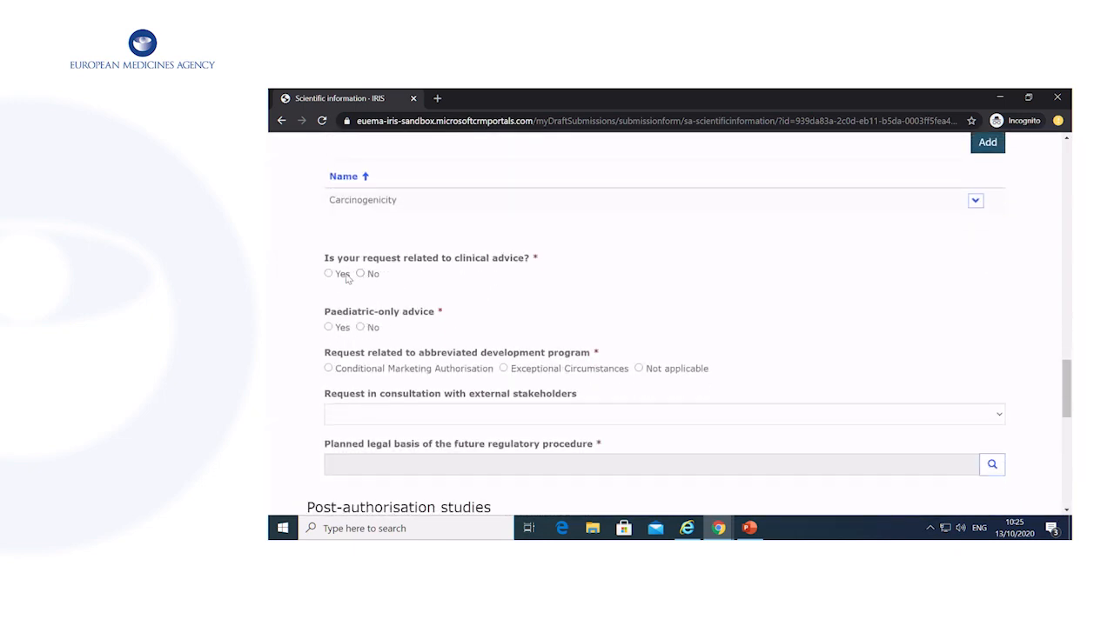
Answer Yes to clinical advice, write the scope summary, and add the Modelling and simulation studies clinical question.
{"action": "left_click", "coordinate": [329, 275]}
{"action": "left_click", "coordinate": [516, 374]}
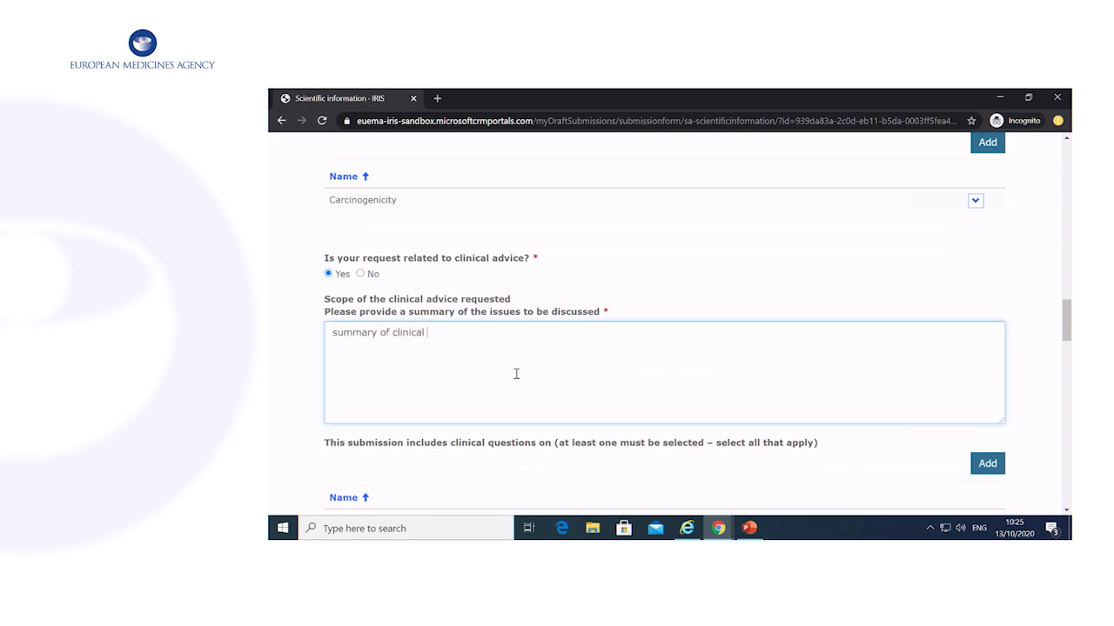
{"action": "scroll", "coordinate": [540, 333], "scroll_direction": "down", "scroll_amount": 4}
{"action": "scroll", "coordinate": [508, 340], "scroll_direction": "up", "scroll_amount": 3}
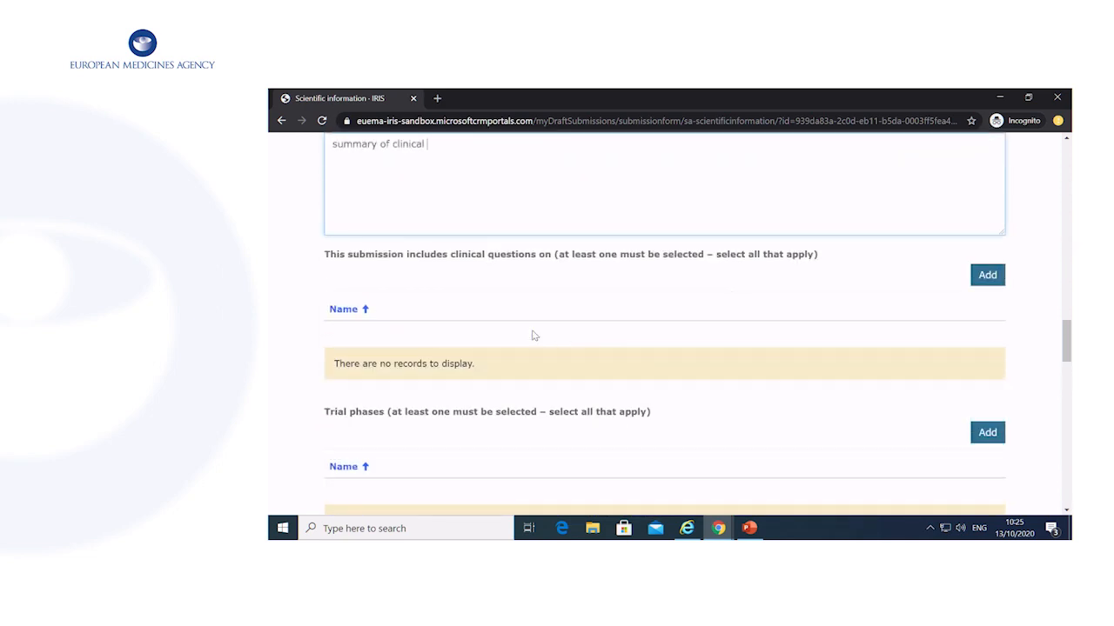
{"action": "left_click", "coordinate": [988, 274]}
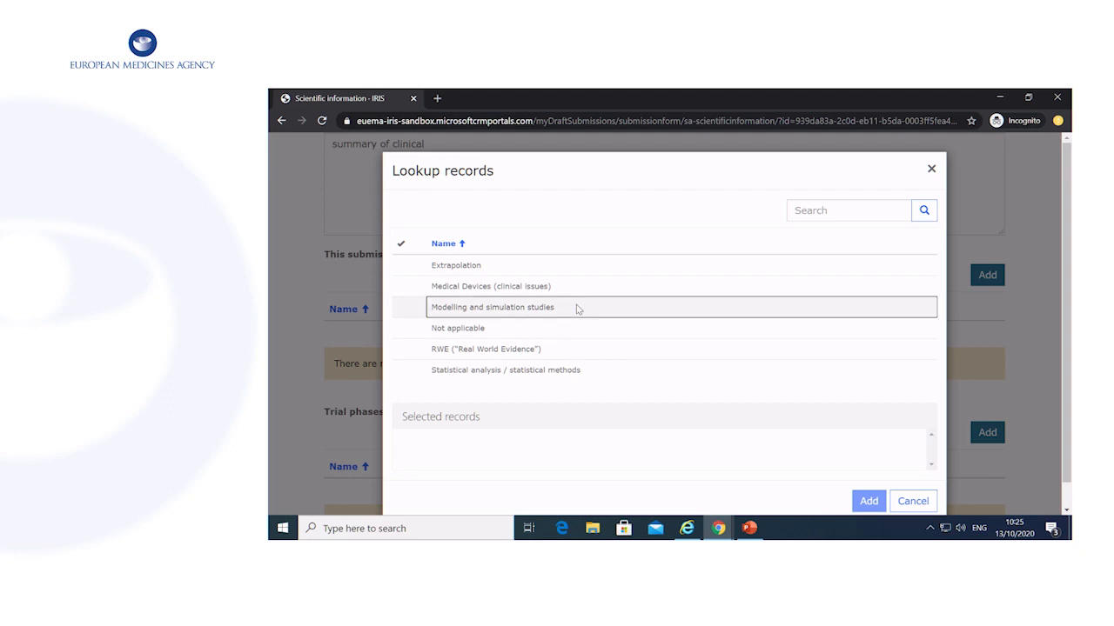
{"action": "left_click", "coordinate": [557, 307]}
{"action": "left_click", "coordinate": [868, 501]}
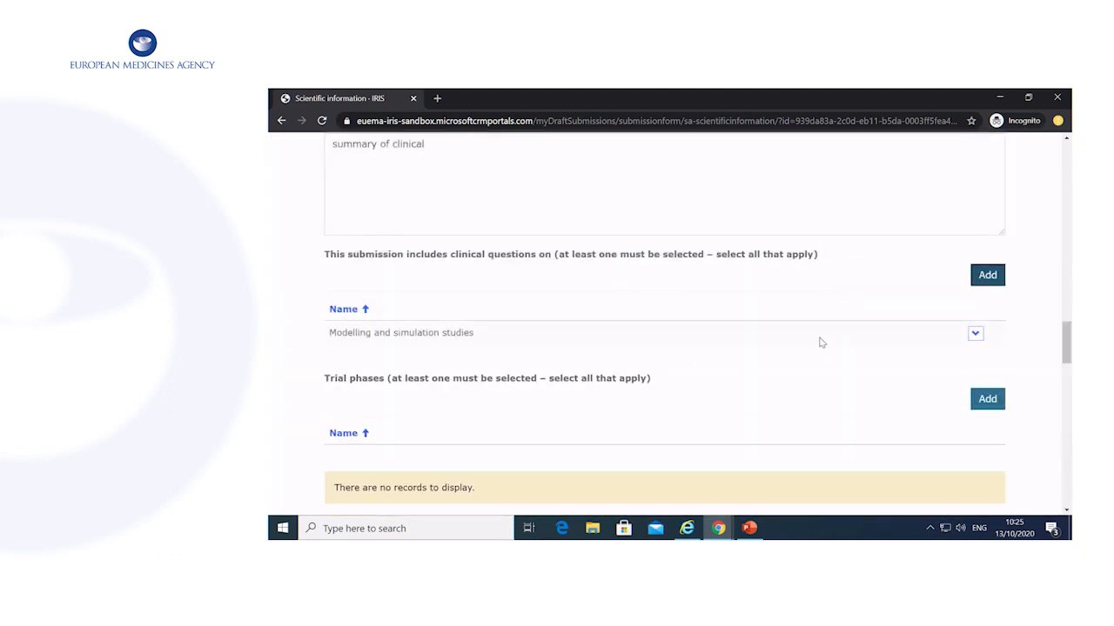
Add First administration to Humans as trial phase and Adults (18 to < 65 years) as age range.
{"action": "scroll", "coordinate": [820, 341], "scroll_direction": "down", "scroll_amount": 1}
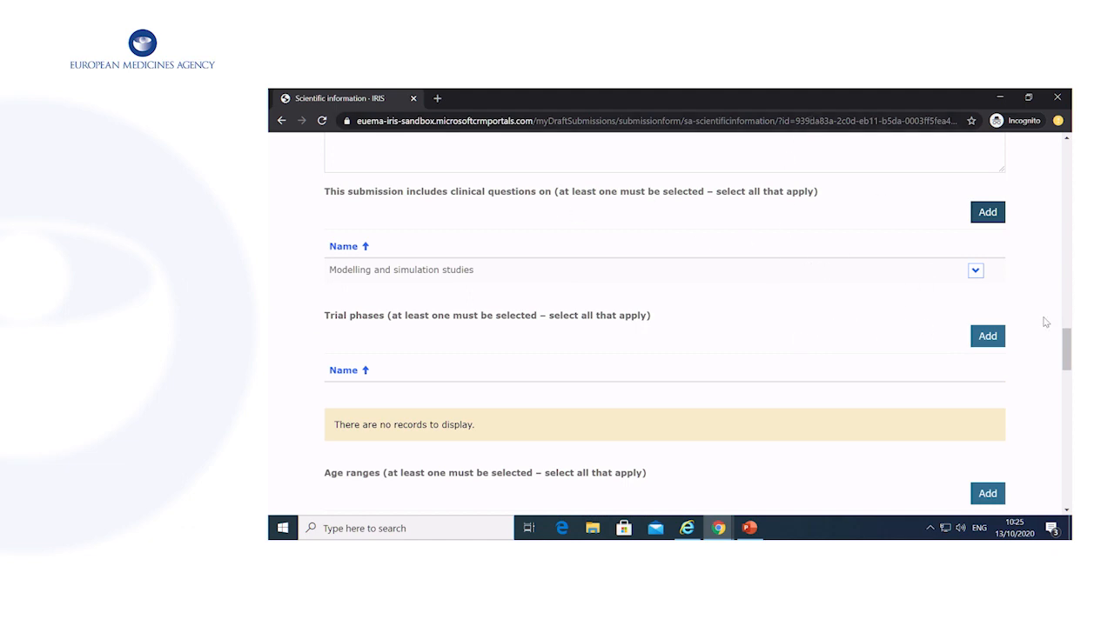
{"action": "left_click", "coordinate": [988, 334]}
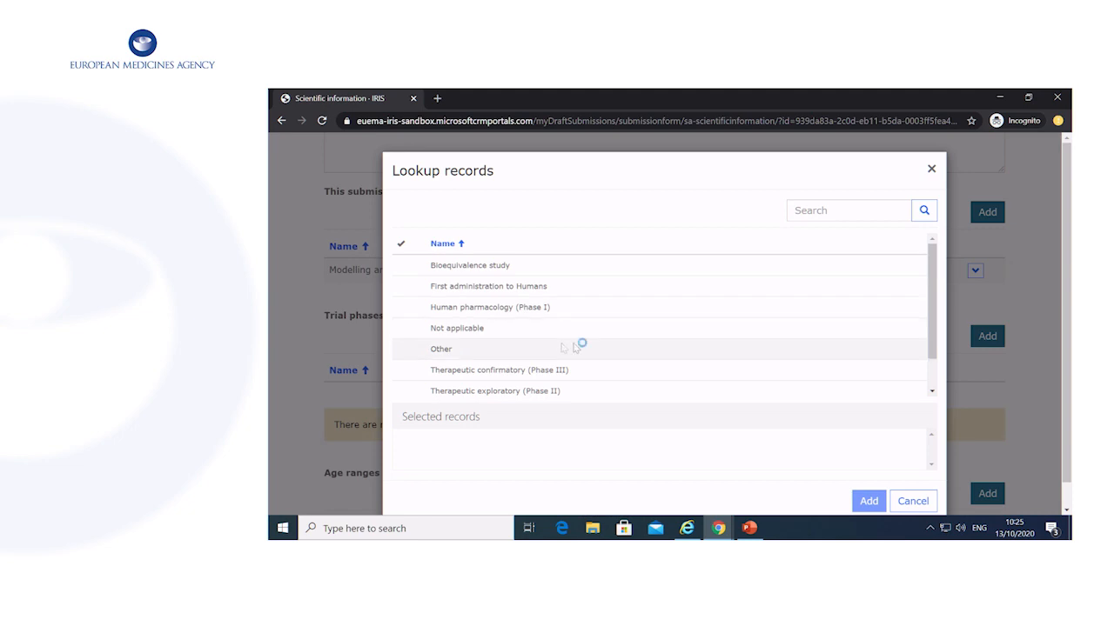
{"action": "left_click", "coordinate": [566, 286]}
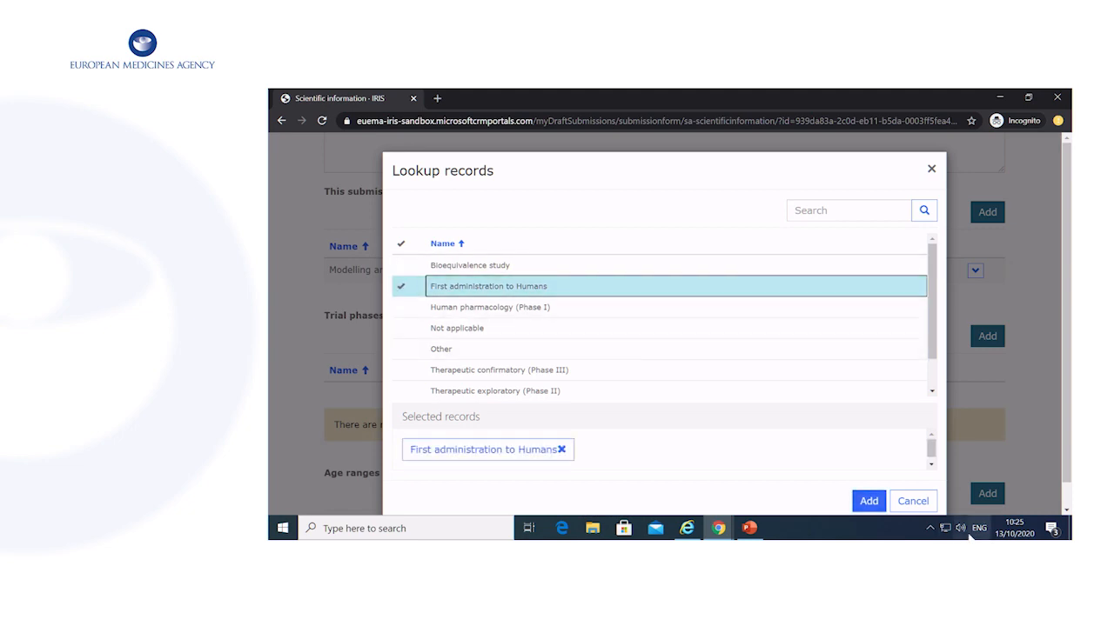
{"action": "left_click", "coordinate": [868, 501]}
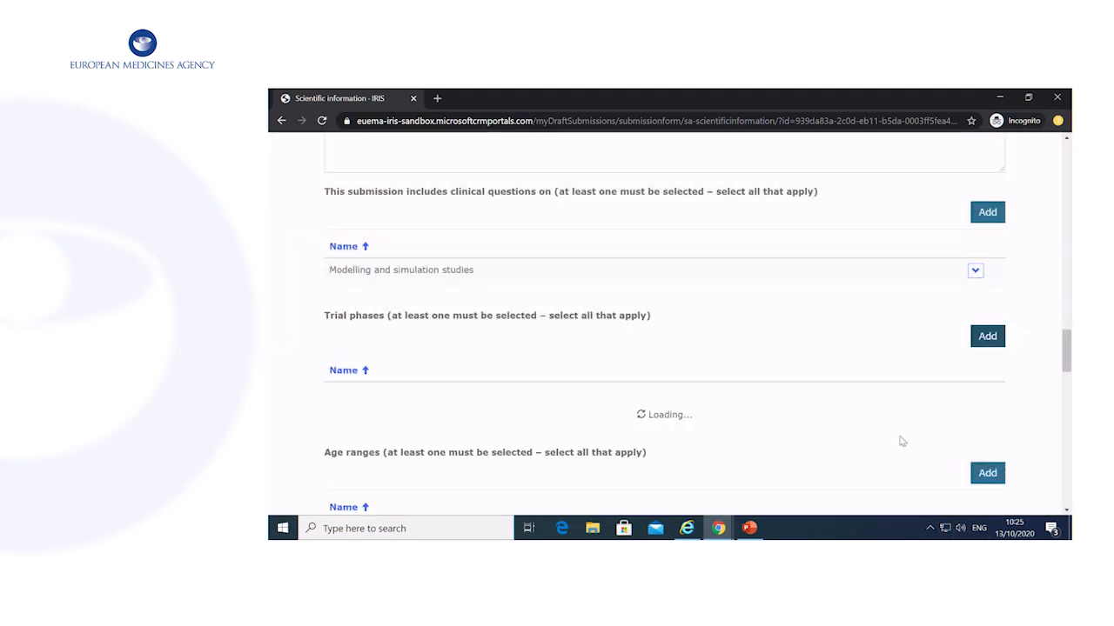
{"action": "scroll", "coordinate": [900, 439], "scroll_direction": "down", "scroll_amount": 2}
{"action": "left_click", "coordinate": [987, 336]}
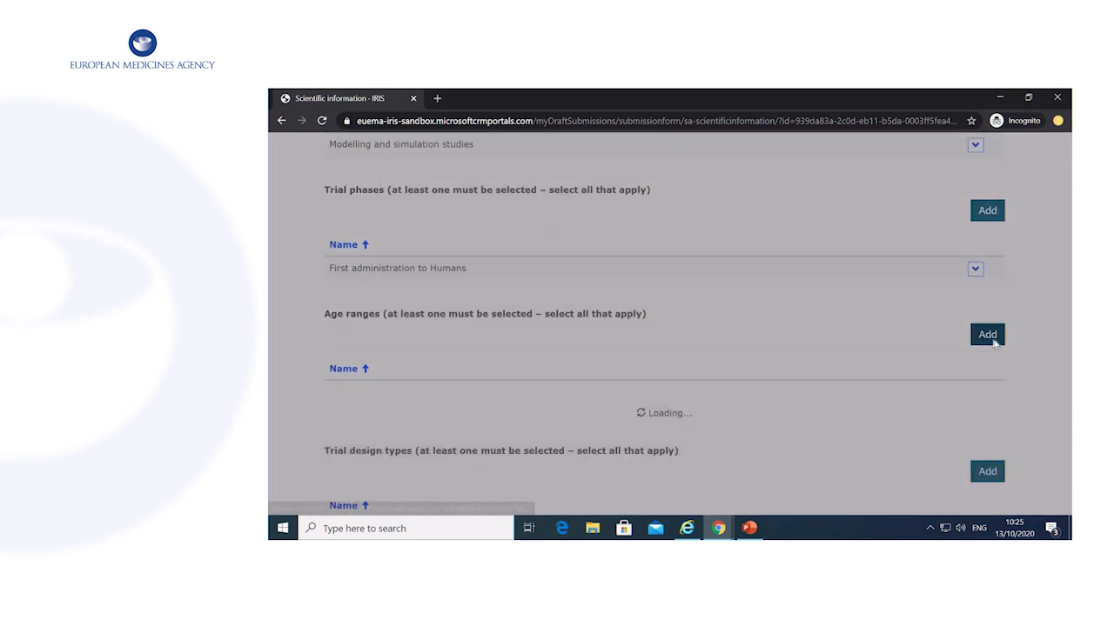
{"action": "left_click", "coordinate": [515, 308]}
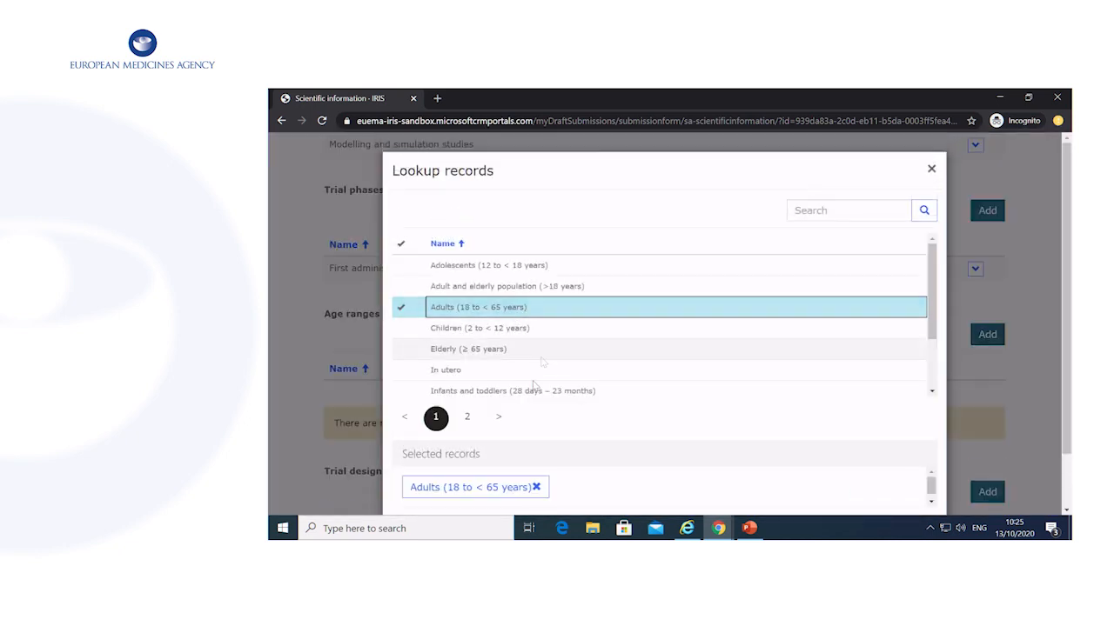
{"action": "scroll", "coordinate": [757, 462], "scroll_direction": "down", "scroll_amount": 1}
{"action": "left_click", "coordinate": [867, 476]}
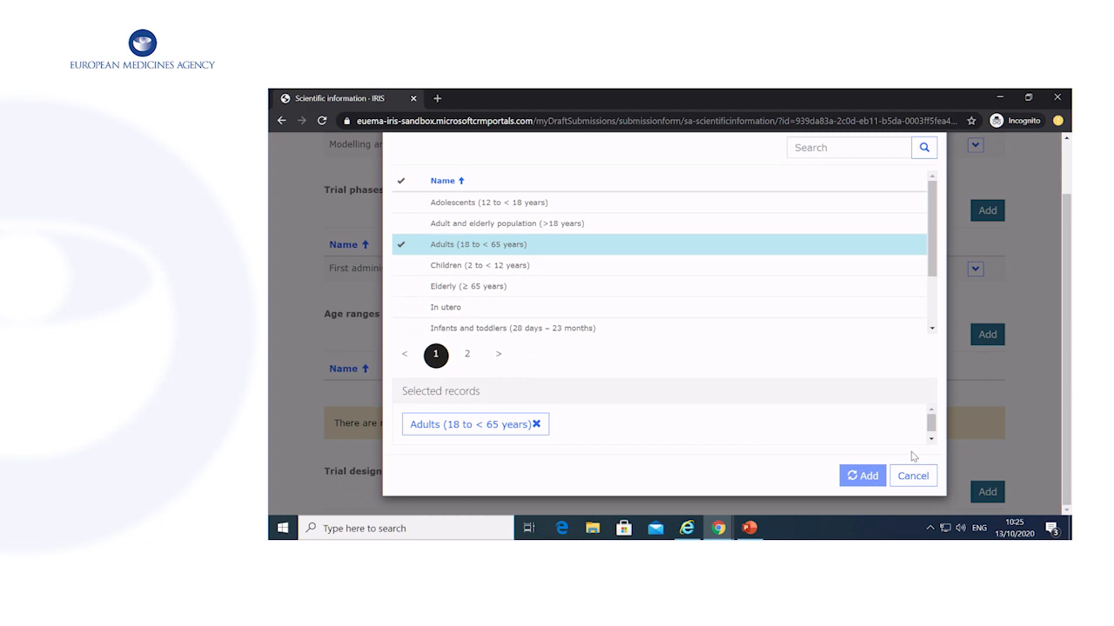
Add Cross over as trial design and Bioequivalence as trial scope.
{"action": "scroll", "coordinate": [907, 455], "scroll_direction": "down", "scroll_amount": 2}
{"action": "left_click", "coordinate": [986, 333]}
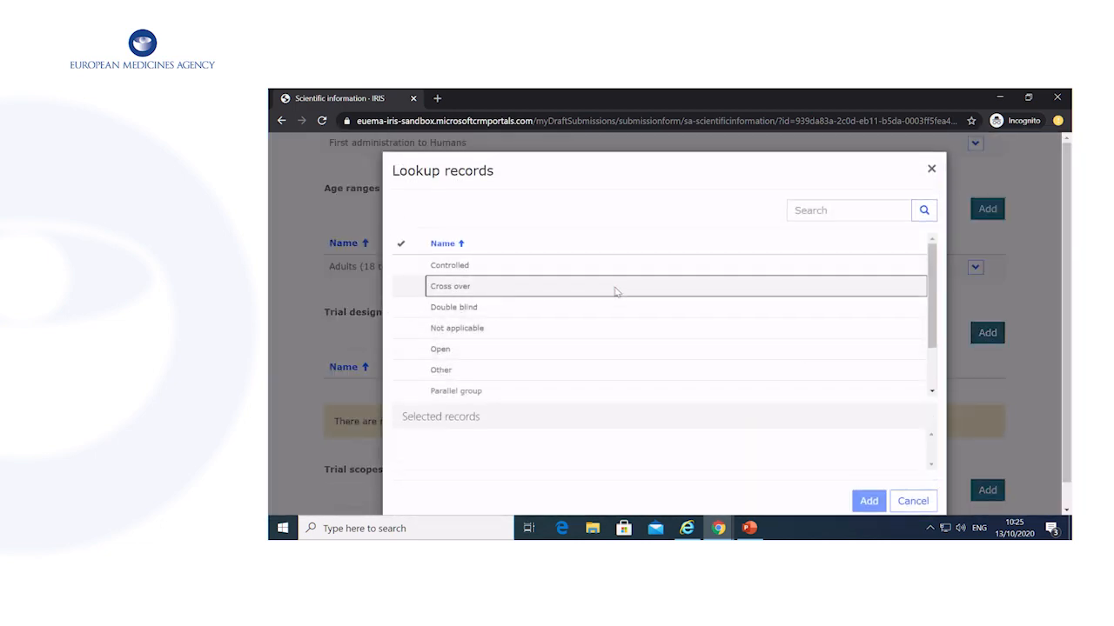
{"action": "left_click", "coordinate": [615, 286]}
{"action": "left_click", "coordinate": [866, 501]}
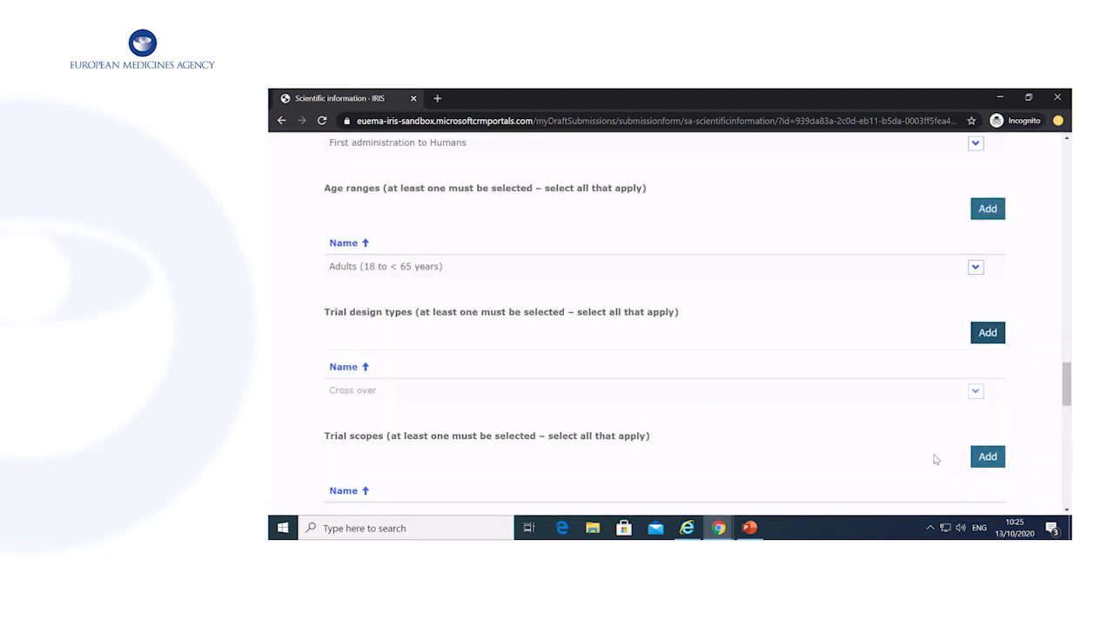
{"action": "scroll", "coordinate": [935, 457], "scroll_direction": "down", "scroll_amount": 2}
{"action": "left_click", "coordinate": [987, 271]}
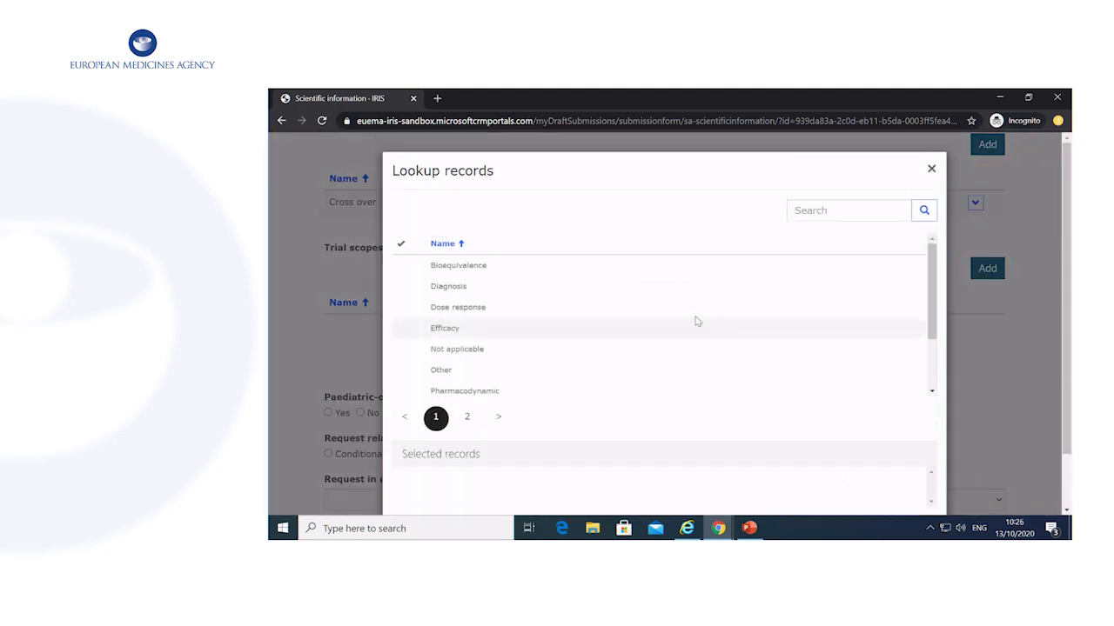
{"action": "left_click", "coordinate": [562, 268]}
{"action": "scroll", "coordinate": [758, 438], "scroll_direction": "down", "scroll_amount": 1}
{"action": "left_click", "coordinate": [862, 475]}
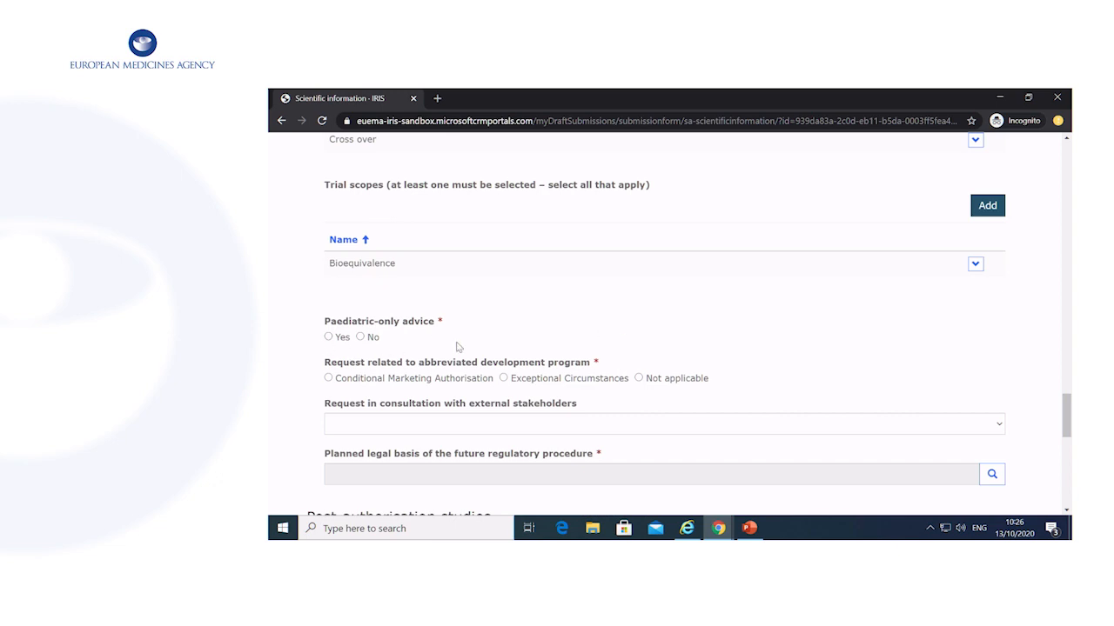
Answer Yes to paediatric-only advice and mark the abbreviated development program Not applicable.
{"action": "scroll", "coordinate": [457, 346], "scroll_direction": "down", "scroll_amount": 1}
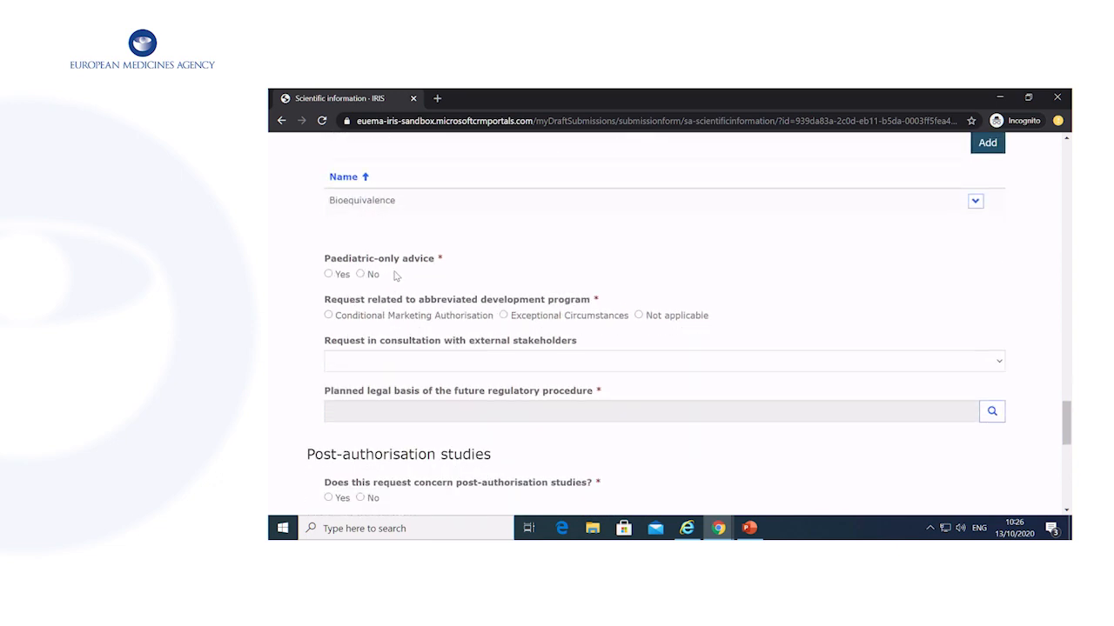
{"action": "left_click", "coordinate": [340, 276]}
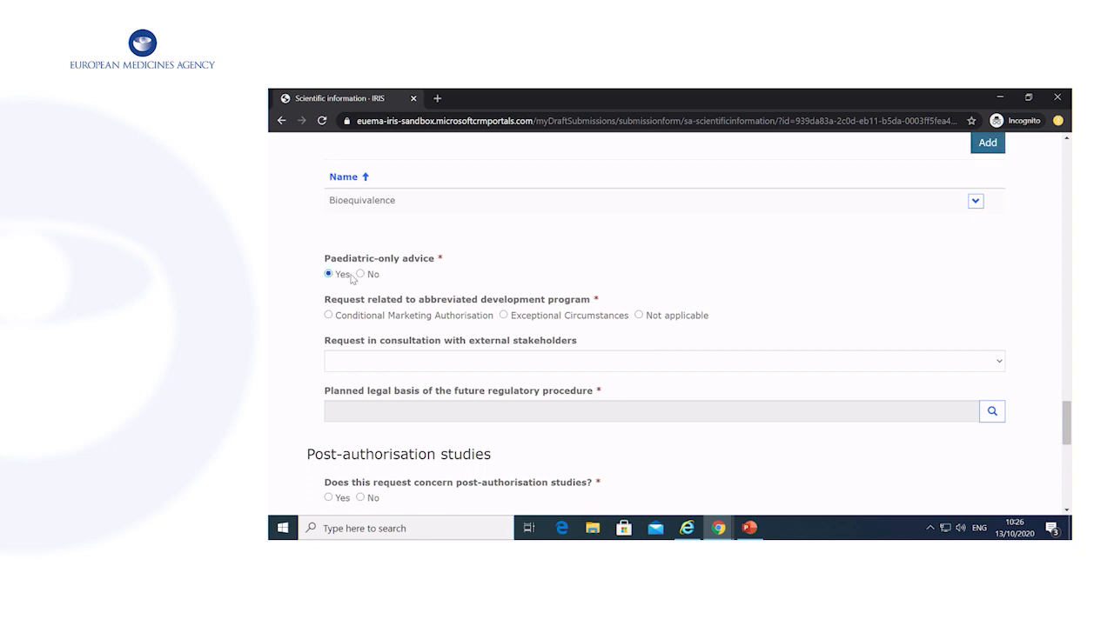
{"action": "scroll", "coordinate": [340, 270], "scroll_direction": "down", "scroll_amount": 1}
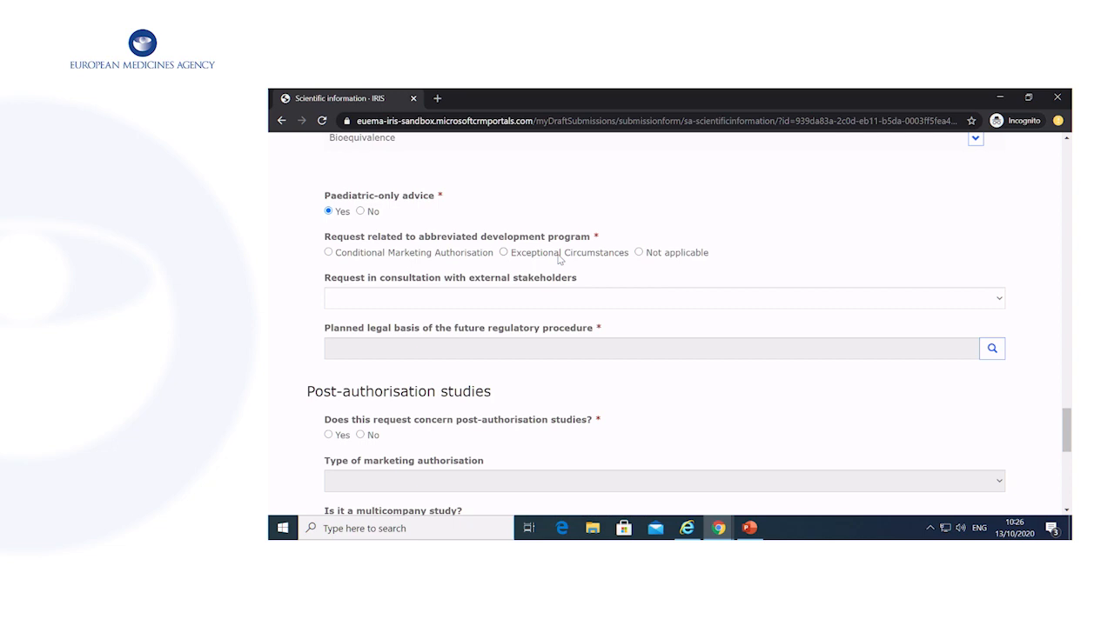
{"action": "left_click", "coordinate": [639, 252]}
{"action": "scroll", "coordinate": [825, 264], "scroll_direction": "down", "scroll_amount": 2}
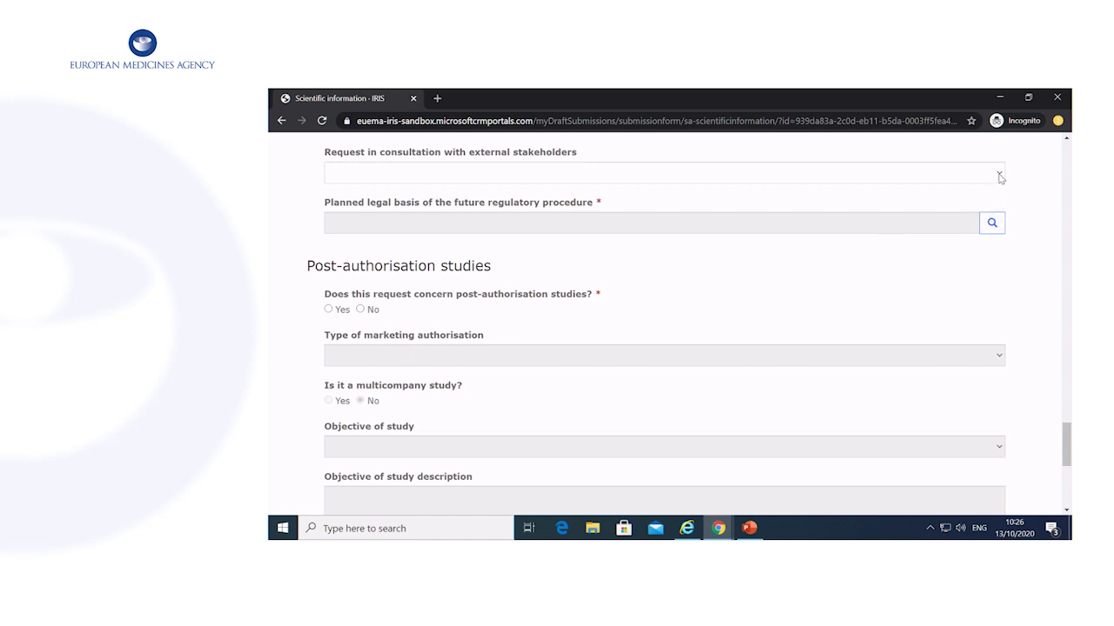
Choose WHO Art.58 as stakeholder consultation and Full application as planned legal basis.
{"action": "left_click", "coordinate": [999, 177]}
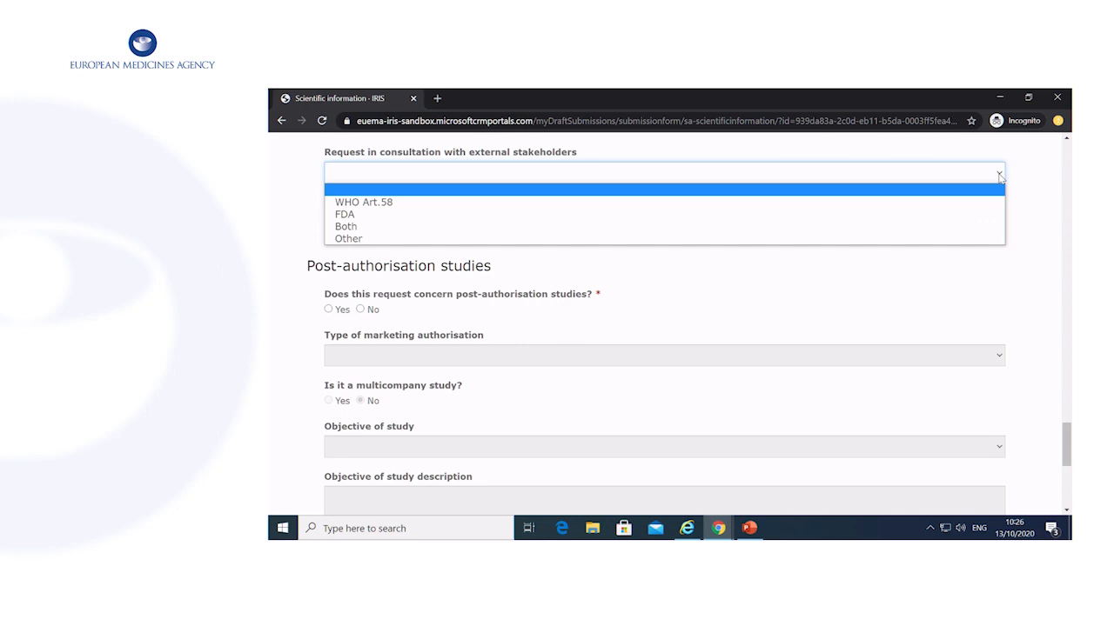
{"action": "left_click", "coordinate": [952, 205]}
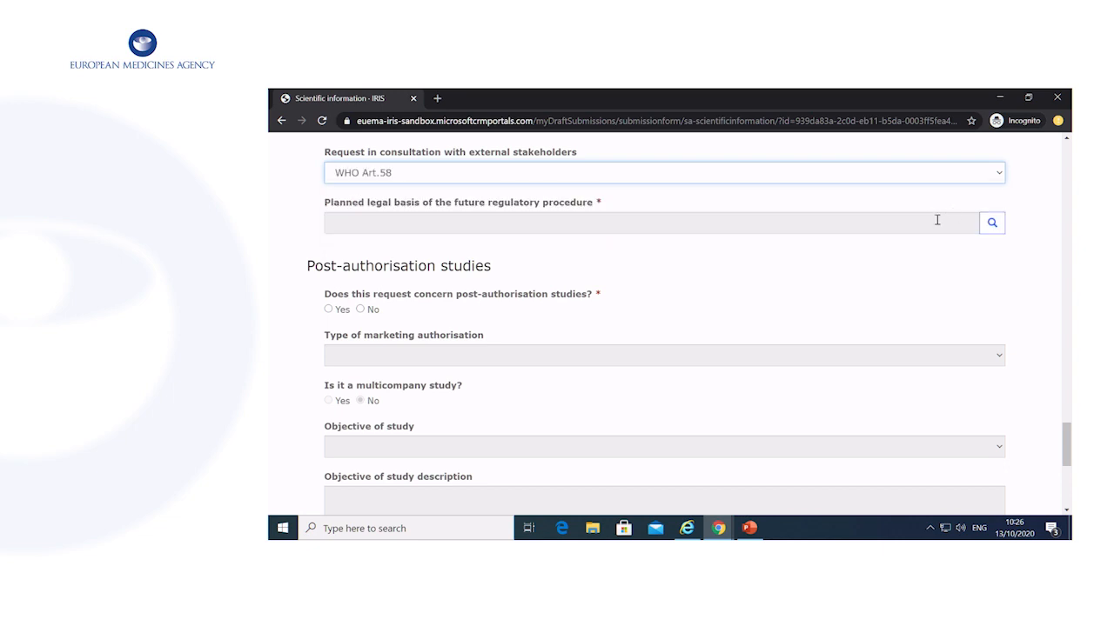
{"action": "left_click", "coordinate": [996, 224]}
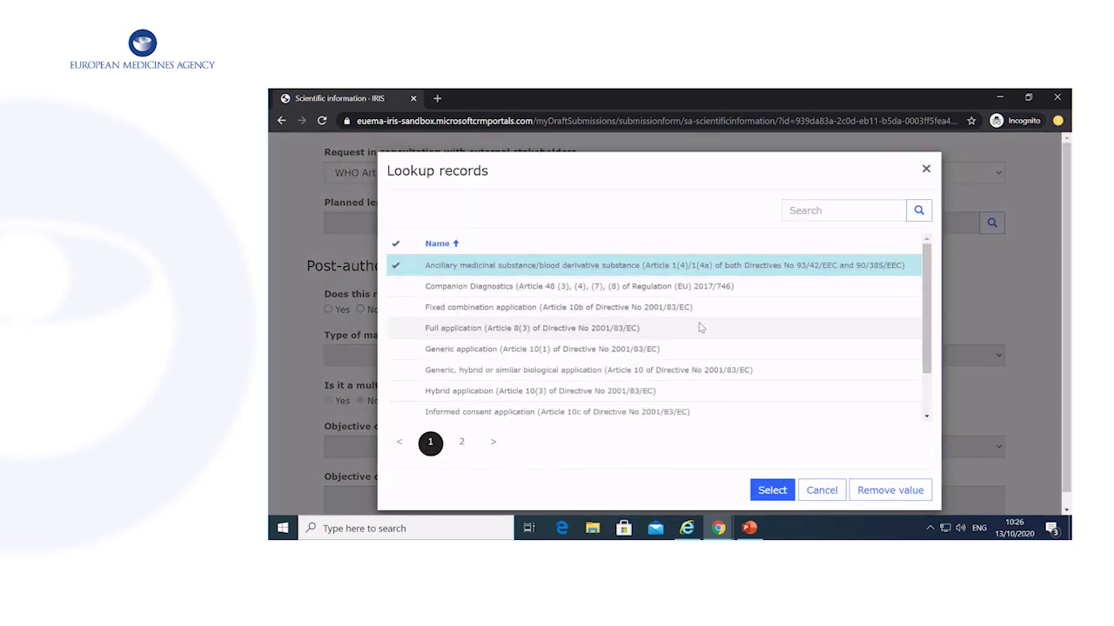
{"action": "left_click", "coordinate": [701, 328]}
{"action": "left_click", "coordinate": [771, 491]}
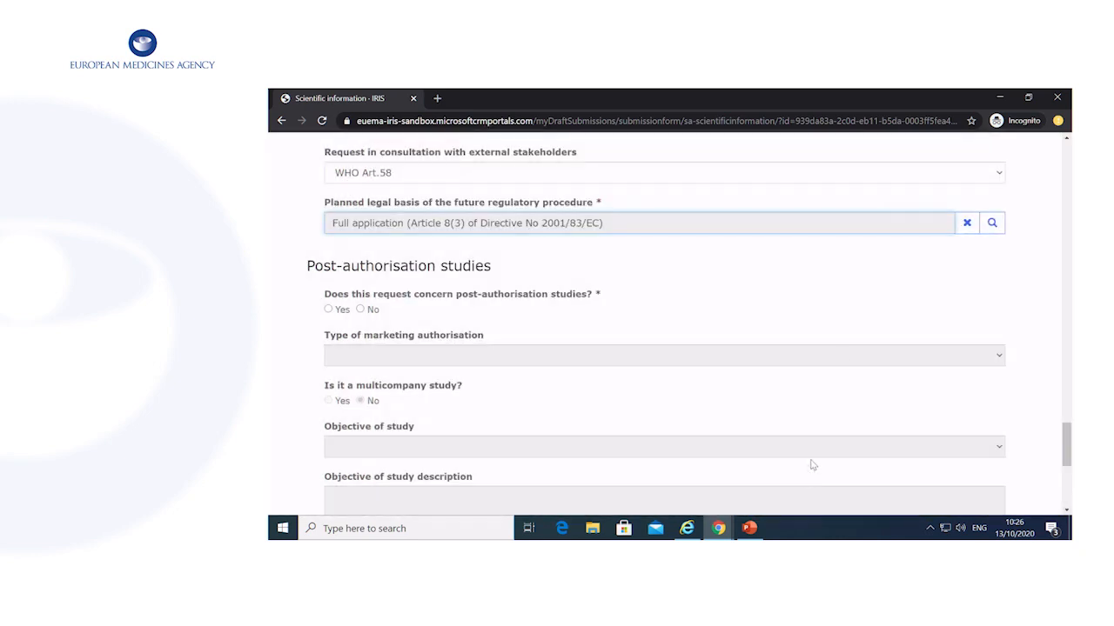
{"action": "scroll", "coordinate": [850, 313], "scroll_direction": "down", "scroll_amount": 1}
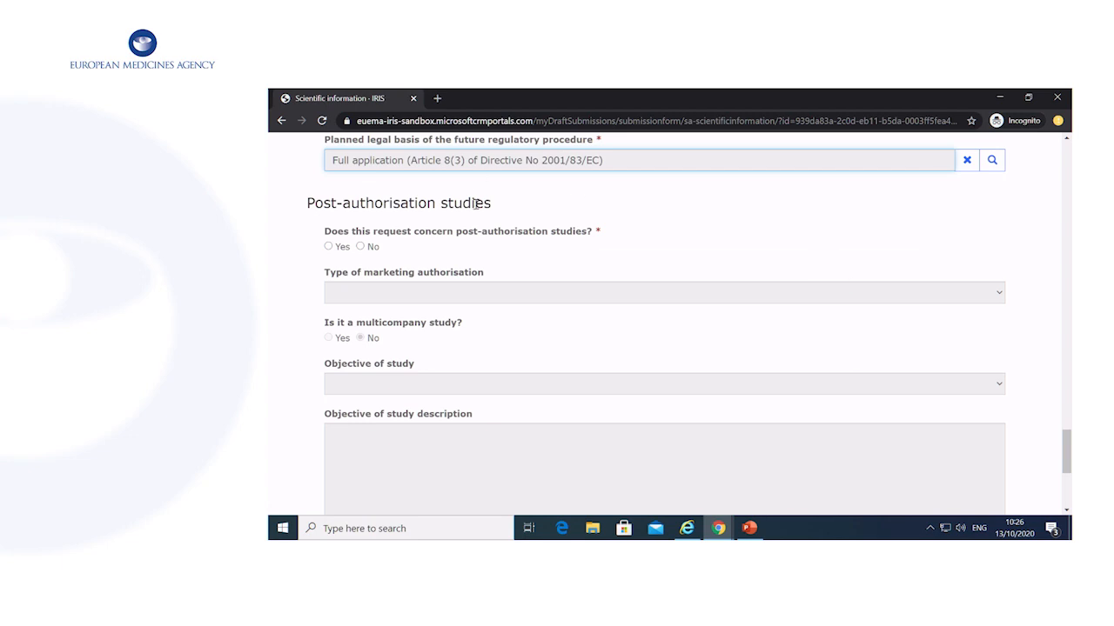
Answer Yes to post-authorisation studies, with Centrally authorised type and PASS study objective plus description.
{"action": "left_click", "coordinate": [329, 247]}
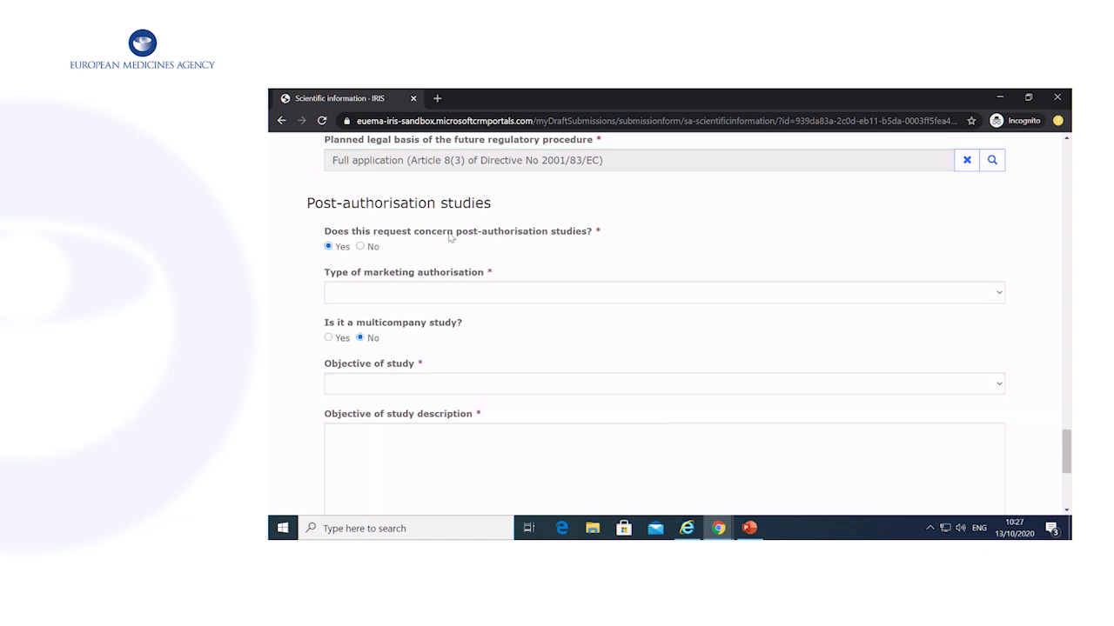
{"action": "scroll", "coordinate": [485, 288], "scroll_direction": "down", "scroll_amount": 1}
{"action": "left_click", "coordinate": [489, 231]}
{"action": "left_click", "coordinate": [511, 258]}
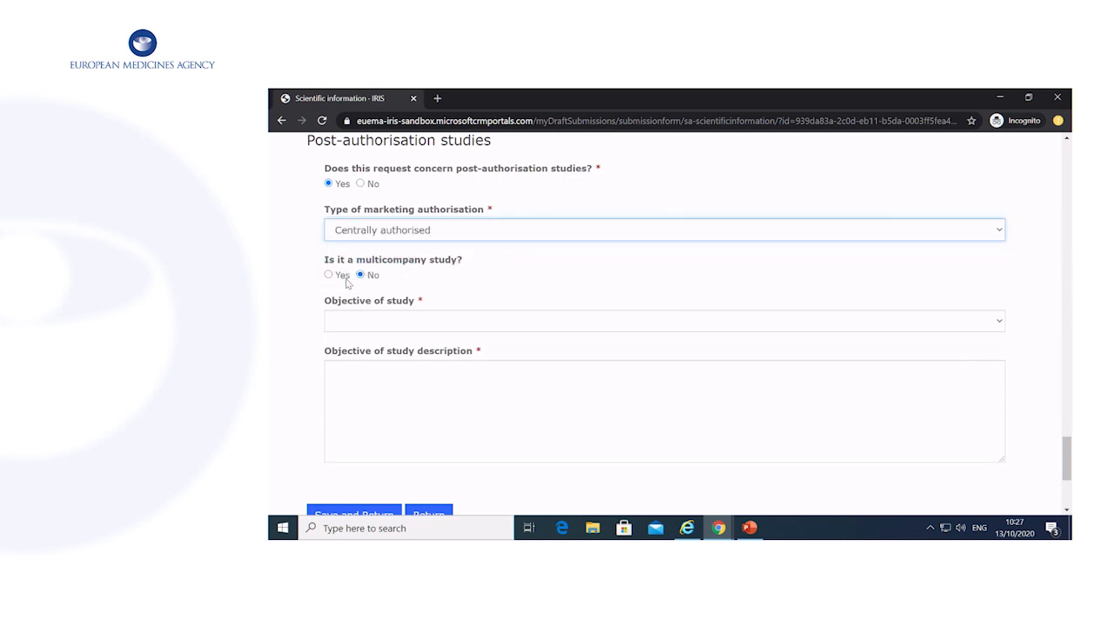
{"action": "left_click", "coordinate": [438, 321]}
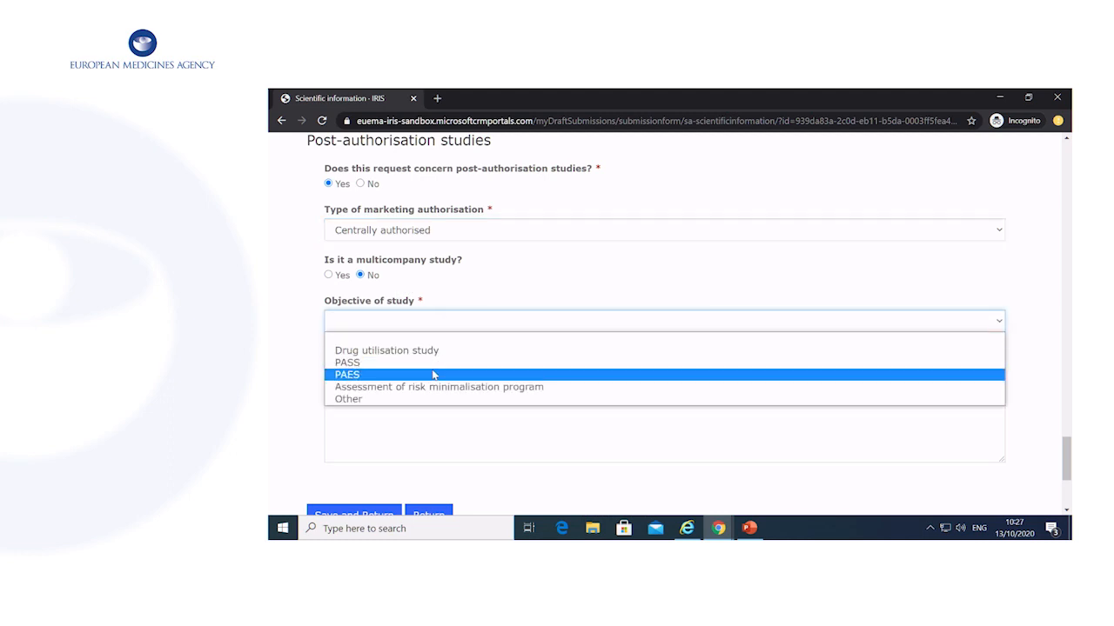
{"action": "left_click", "coordinate": [435, 363]}
{"action": "left_click", "coordinate": [648, 425]}
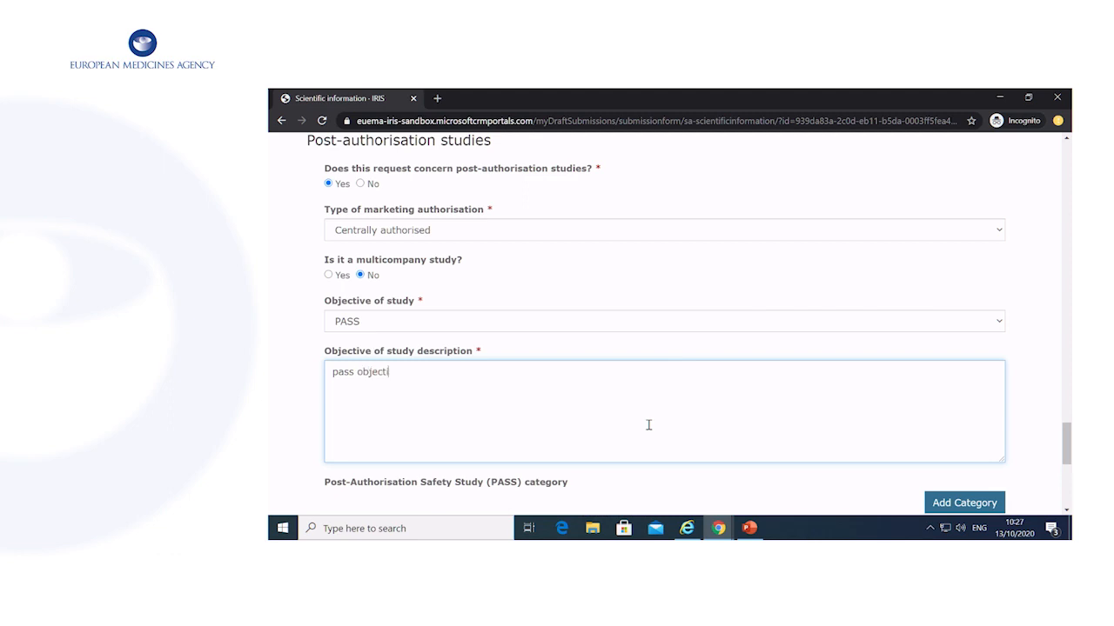
{"action": "scroll", "coordinate": [648, 424], "scroll_direction": "down", "scroll_amount": 3}
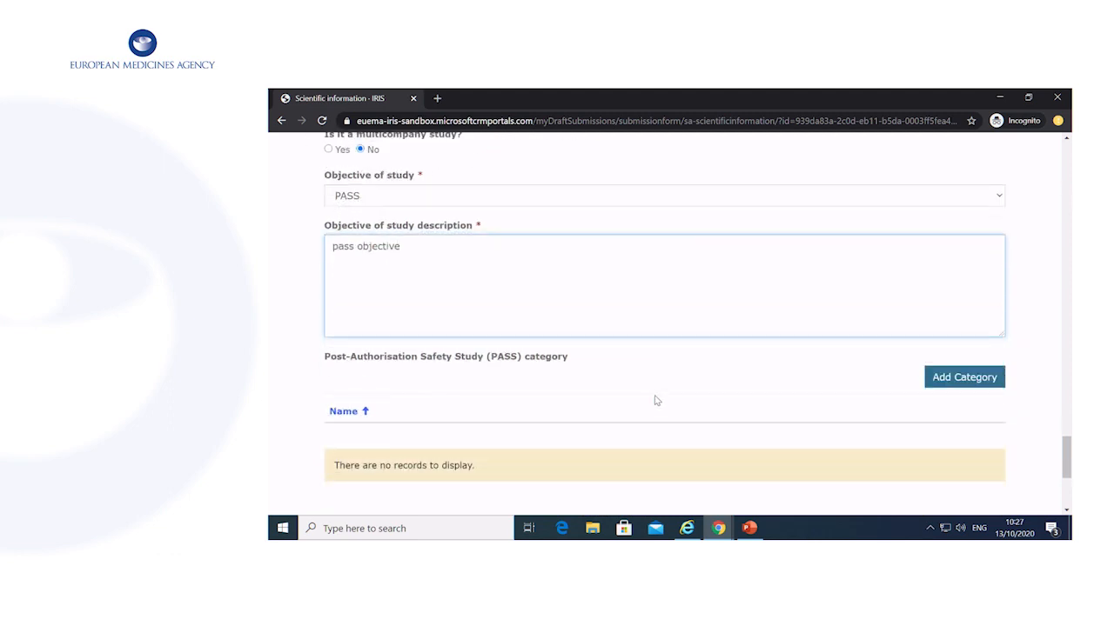
Add Category 2 as the PASS category and save the Scientific Information section.
{"action": "left_click", "coordinate": [983, 380]}
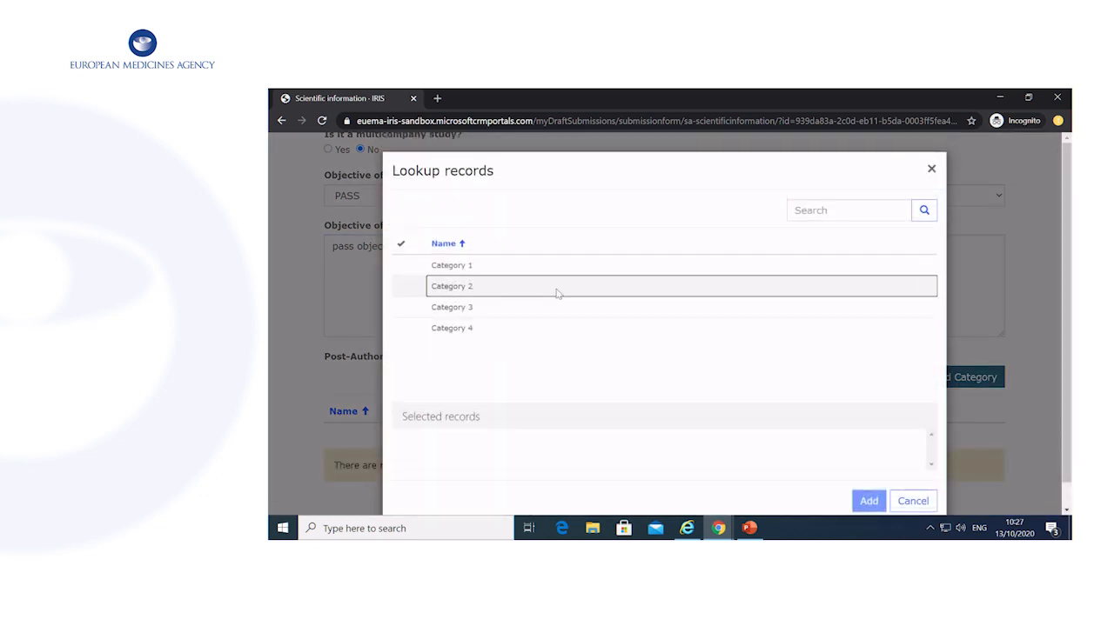
{"action": "left_click", "coordinate": [559, 287]}
{"action": "left_click", "coordinate": [869, 502]}
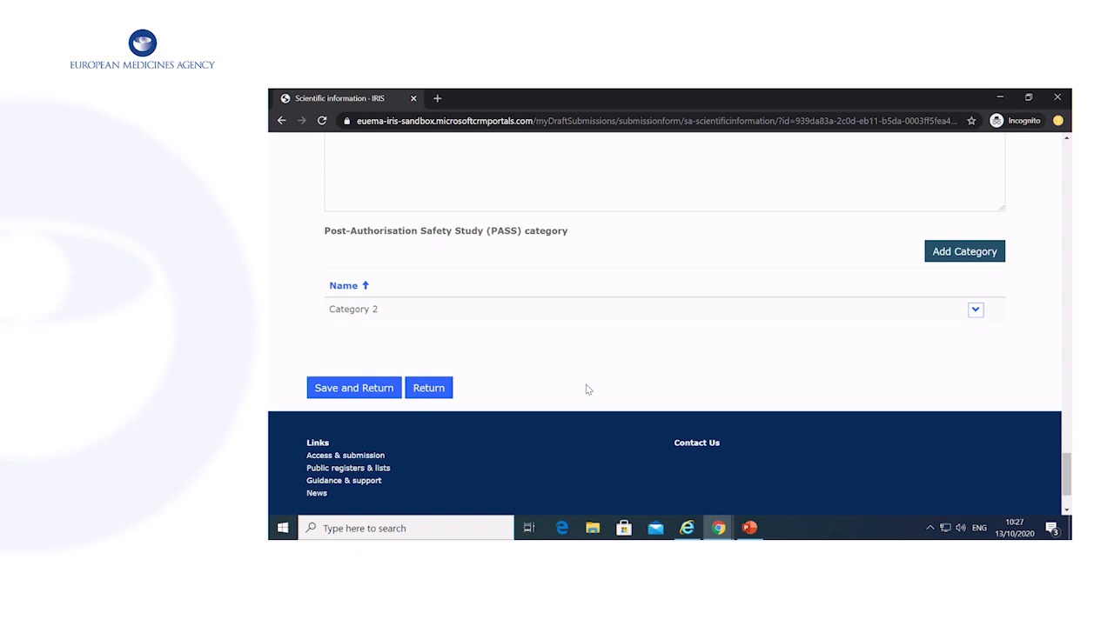
{"action": "left_click", "coordinate": [368, 388]}
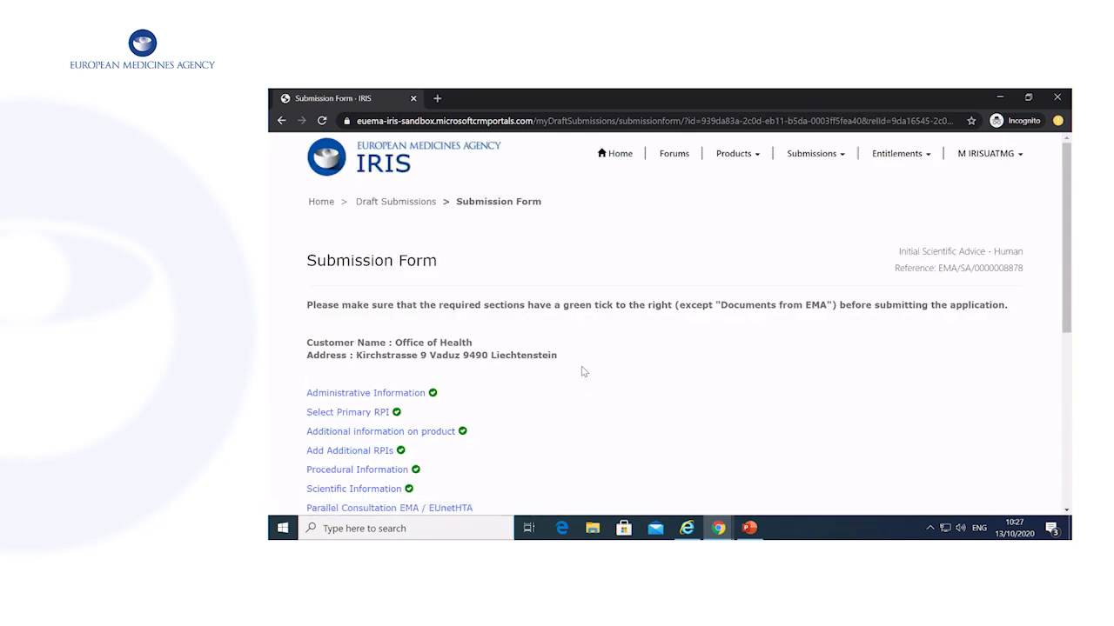
{"action": "scroll", "coordinate": [583, 372], "scroll_direction": "down", "scroll_amount": 1}
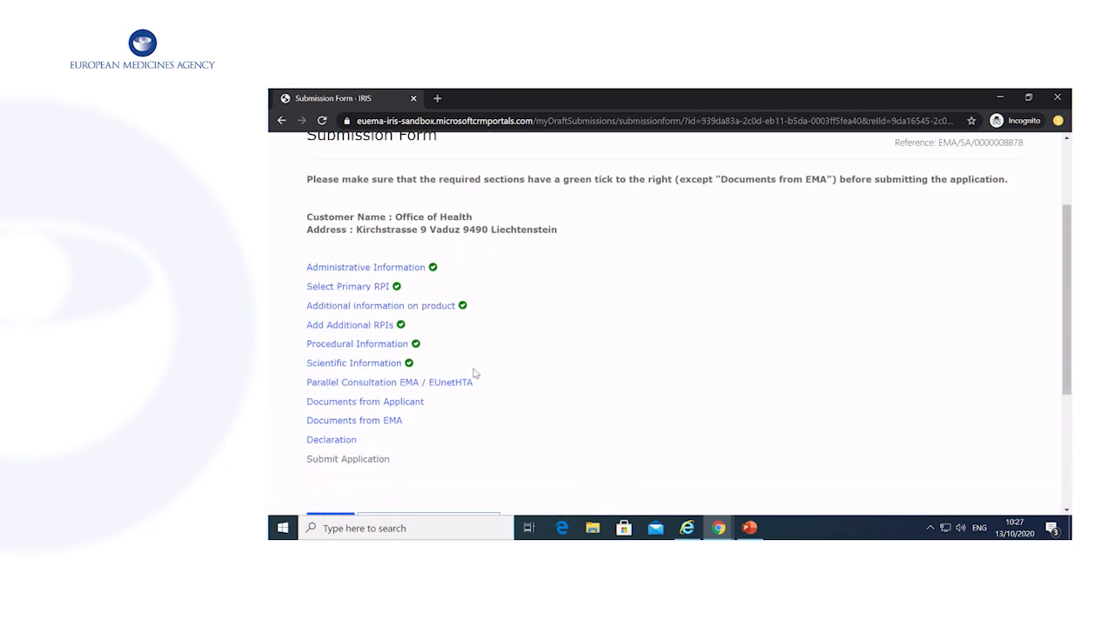
{"action": "left_click", "coordinate": [409, 384]}
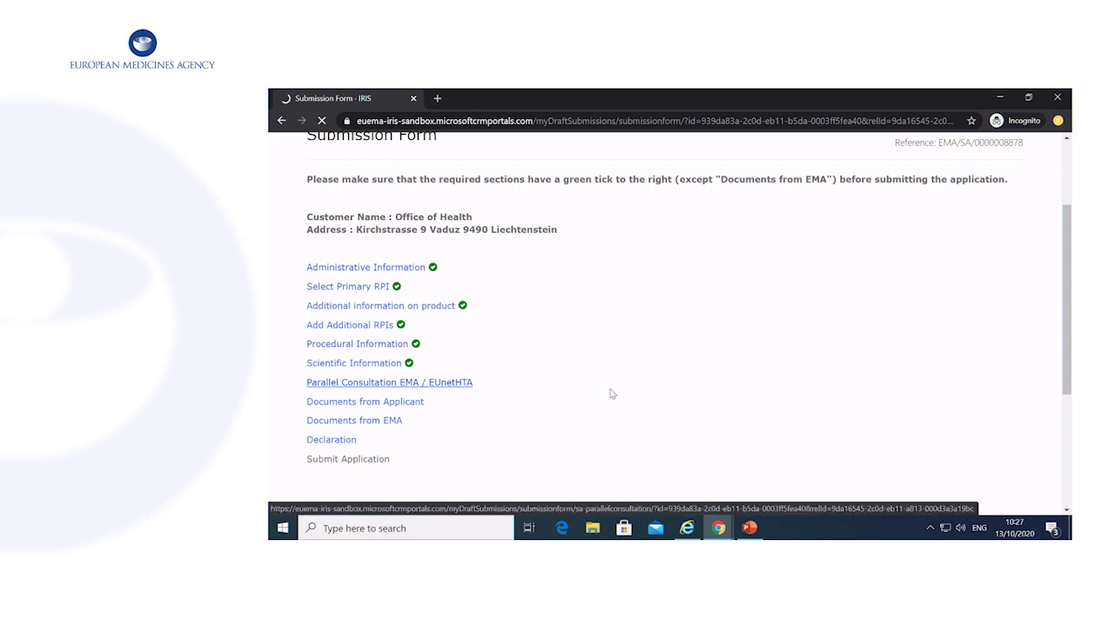
Answer Yes to EUnetHTA consultation and economic analysis; consent to exchange Administrative information, Final Advice Letter, List of Issues.
{"action": "scroll", "coordinate": [611, 394], "scroll_direction": "down", "scroll_amount": 3}
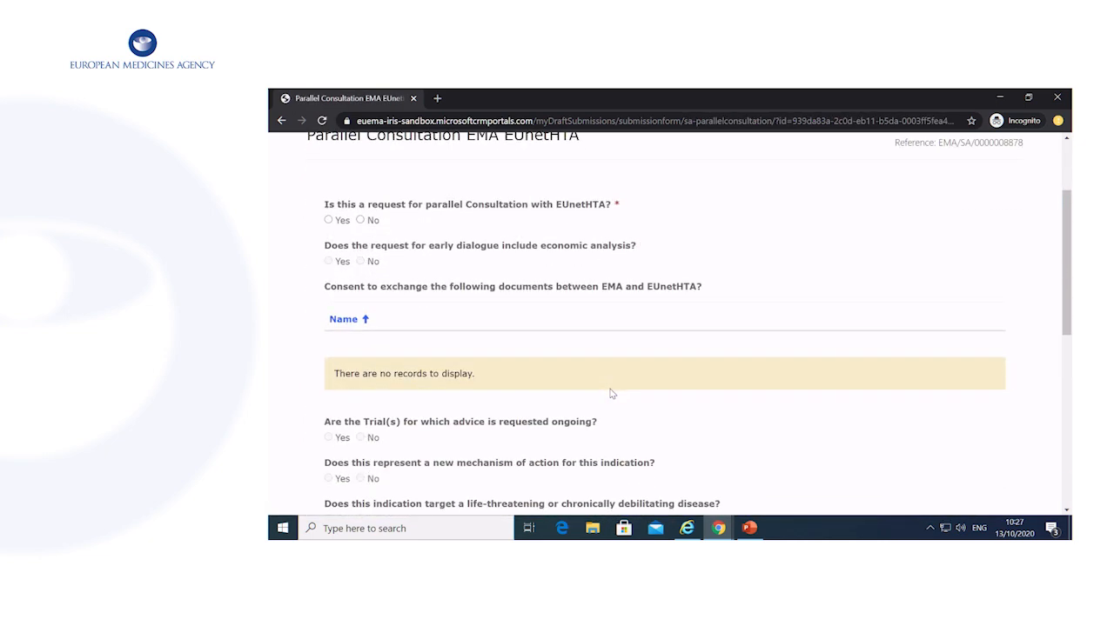
{"action": "left_click", "coordinate": [328, 221]}
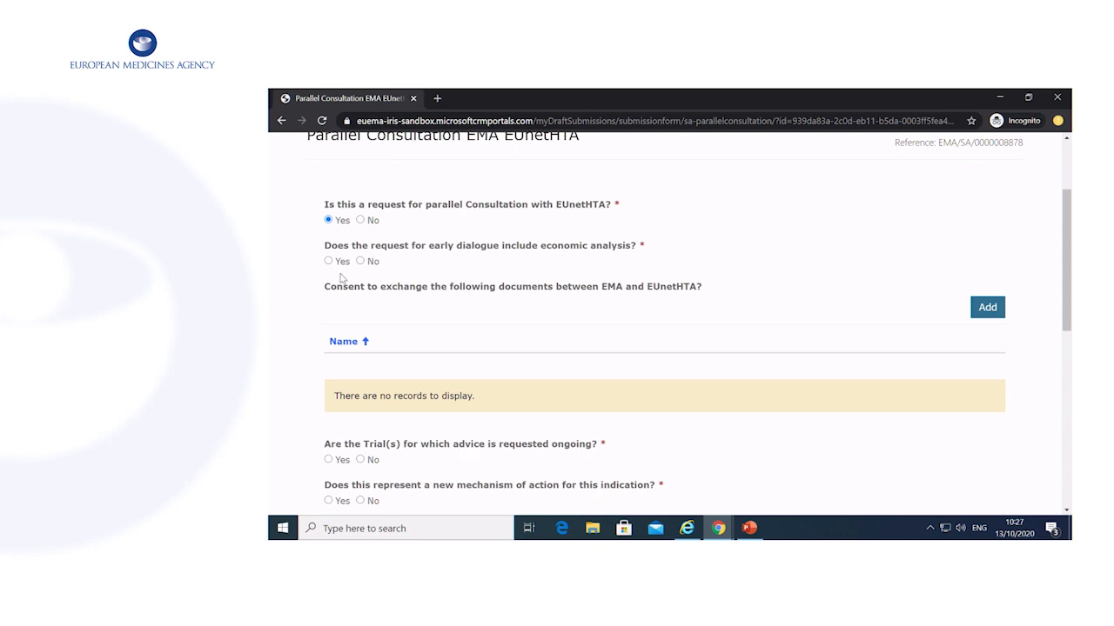
{"action": "left_click", "coordinate": [330, 263]}
{"action": "scroll", "coordinate": [536, 275], "scroll_direction": "down", "scroll_amount": 1}
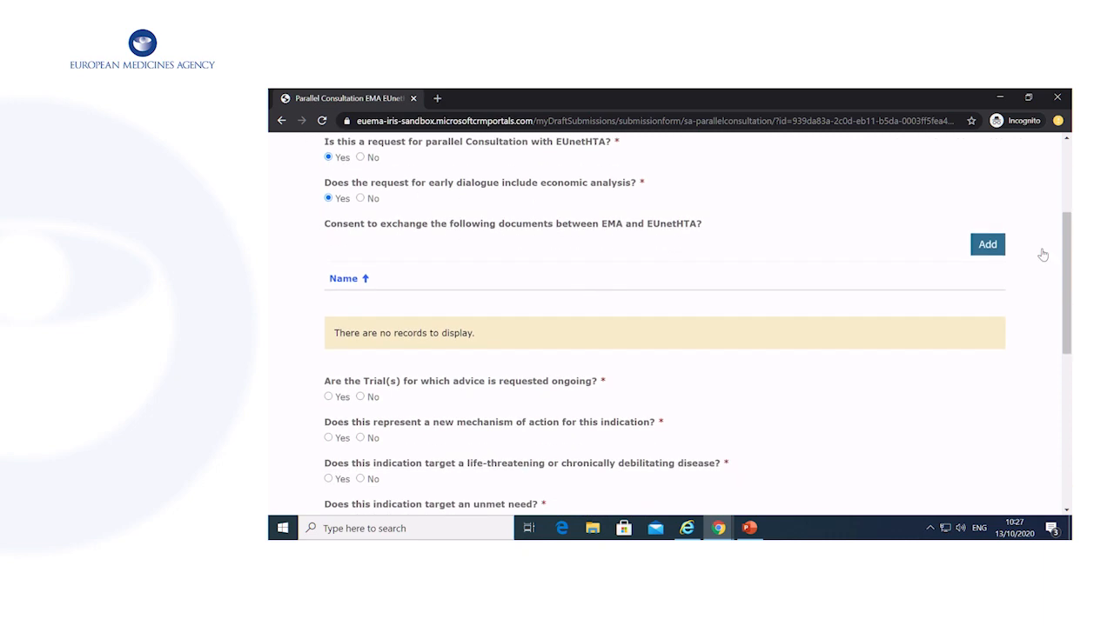
{"action": "left_click", "coordinate": [1003, 251]}
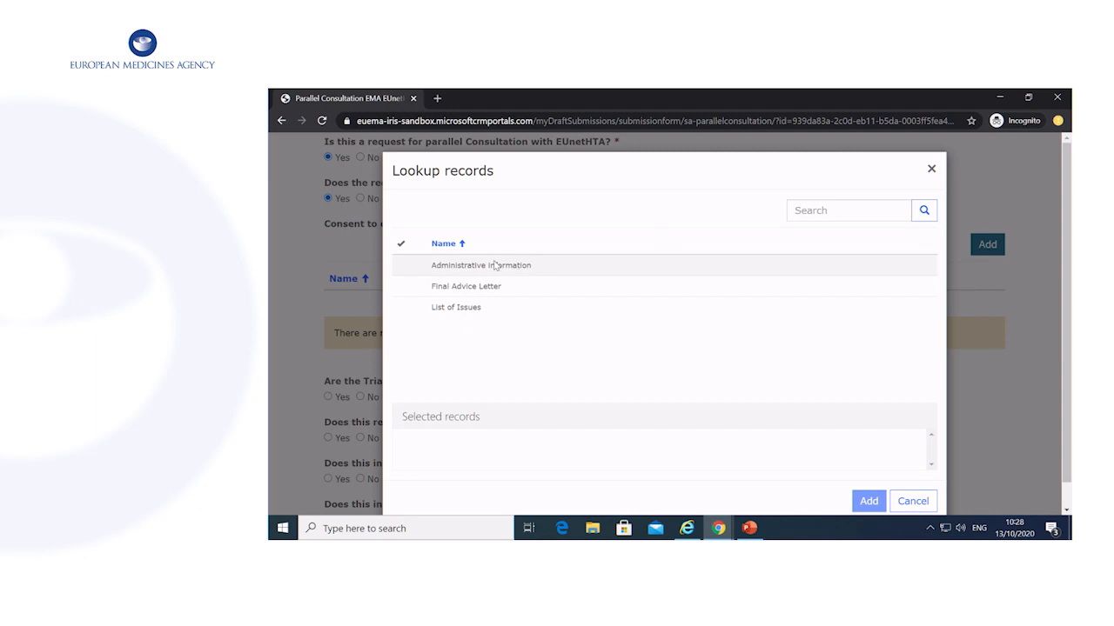
{"action": "left_click", "coordinate": [572, 271]}
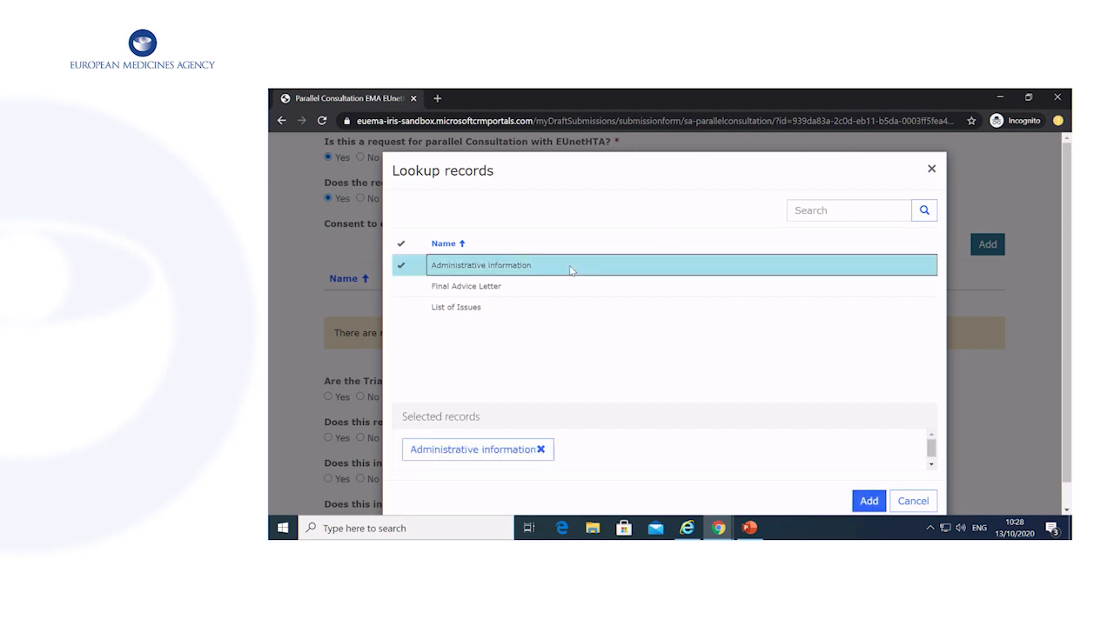
{"action": "left_click", "coordinate": [602, 288]}
{"action": "left_click", "coordinate": [599, 309]}
{"action": "left_click", "coordinate": [868, 501]}
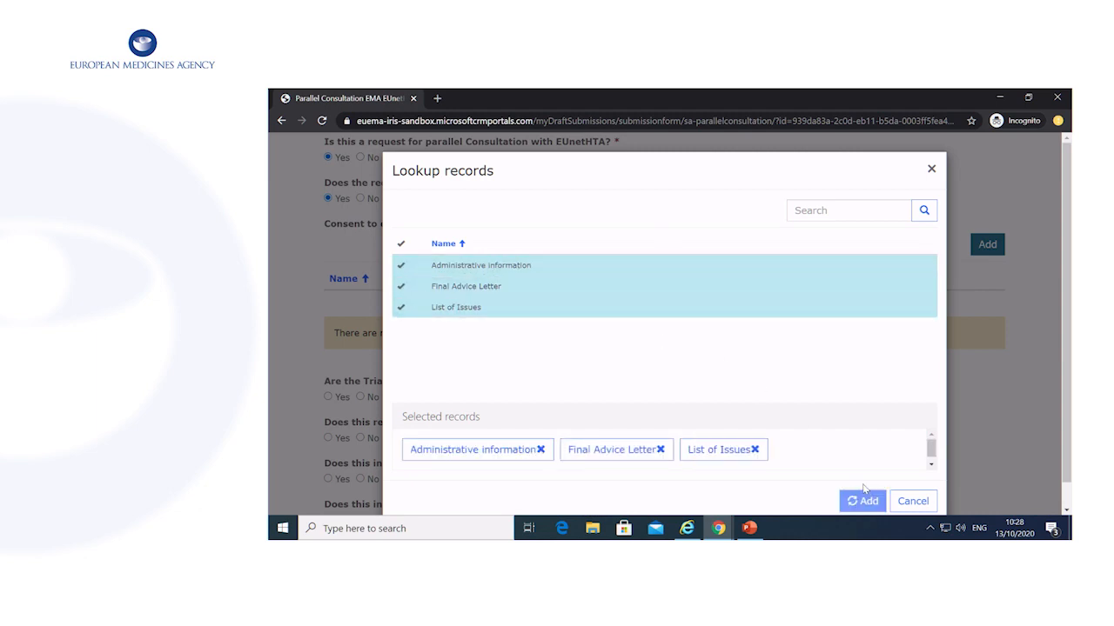
Answer Yes to ongoing trials, new mechanism, life-threatening disease, No to unmet need, comment 'comments', and save.
{"action": "scroll", "coordinate": [840, 296], "scroll_direction": "down", "scroll_amount": 3}
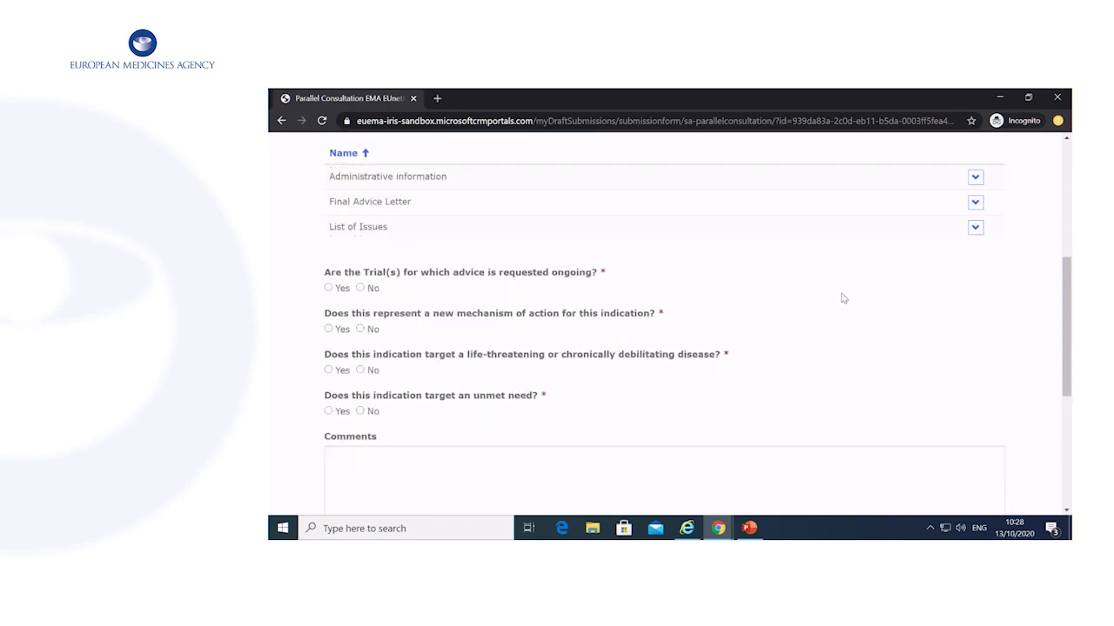
{"action": "scroll", "coordinate": [567, 281], "scroll_direction": "down", "scroll_amount": 1}
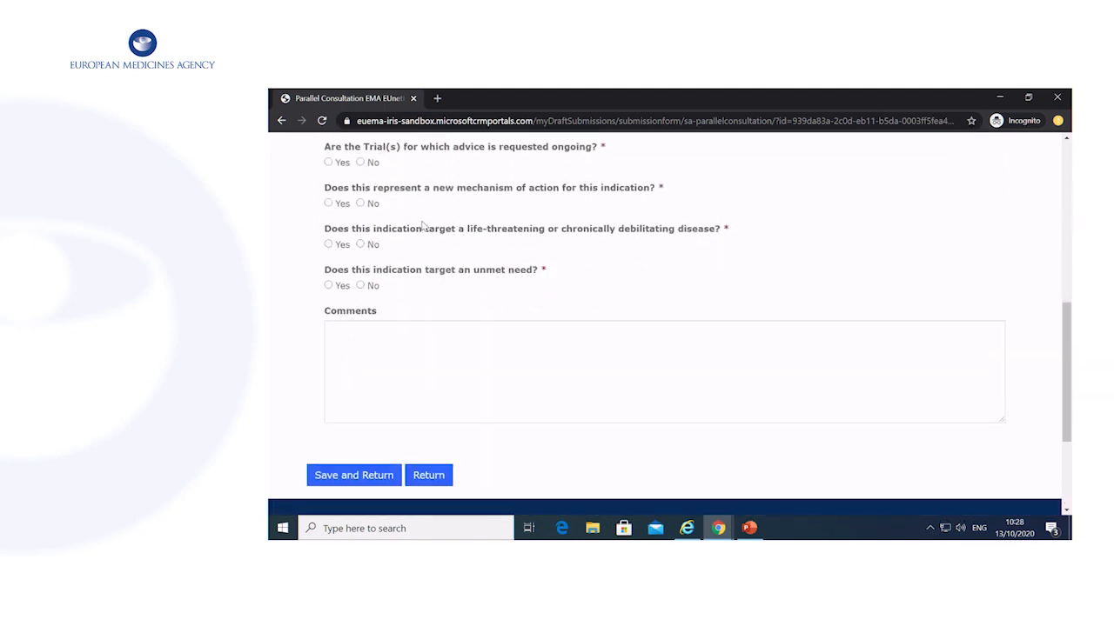
{"action": "left_click", "coordinate": [328, 163]}
{"action": "left_click", "coordinate": [330, 204]}
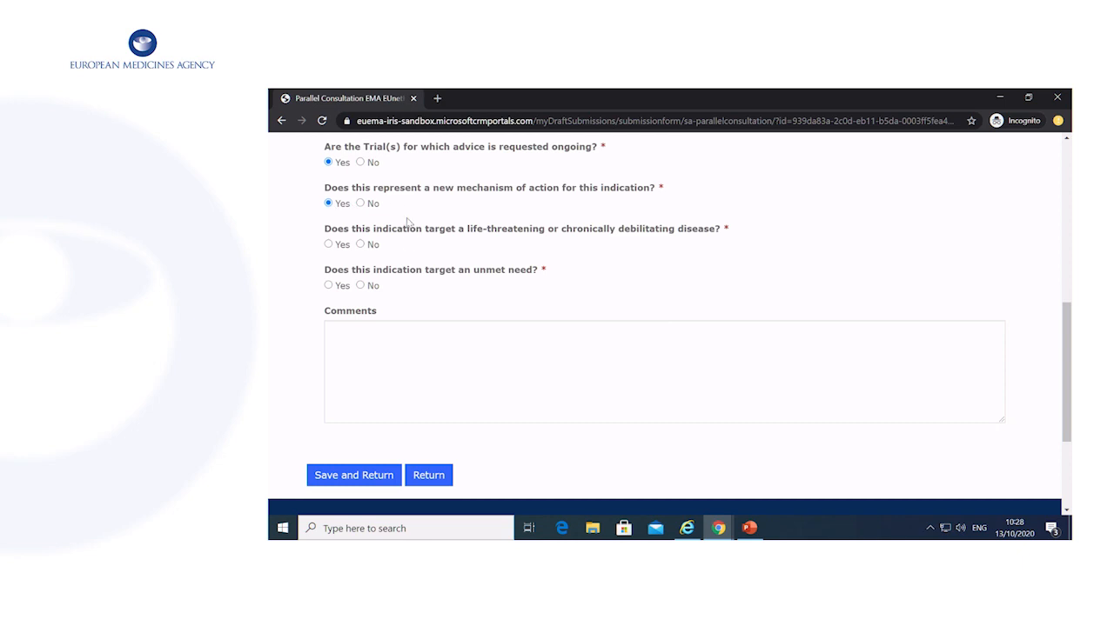
{"action": "left_click", "coordinate": [328, 246]}
{"action": "left_click", "coordinate": [361, 285]}
{"action": "scroll", "coordinate": [570, 286], "scroll_direction": "down", "scroll_amount": 2}
{"action": "left_click", "coordinate": [520, 253]}
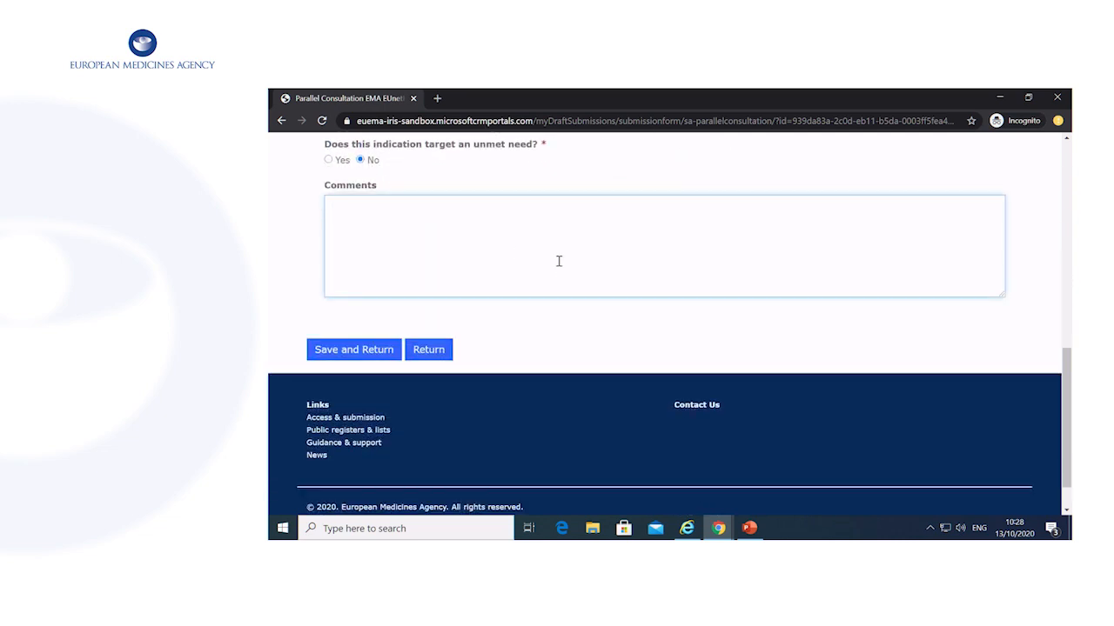
{"action": "type", "text": "comments"}
{"action": "left_click", "coordinate": [371, 357]}
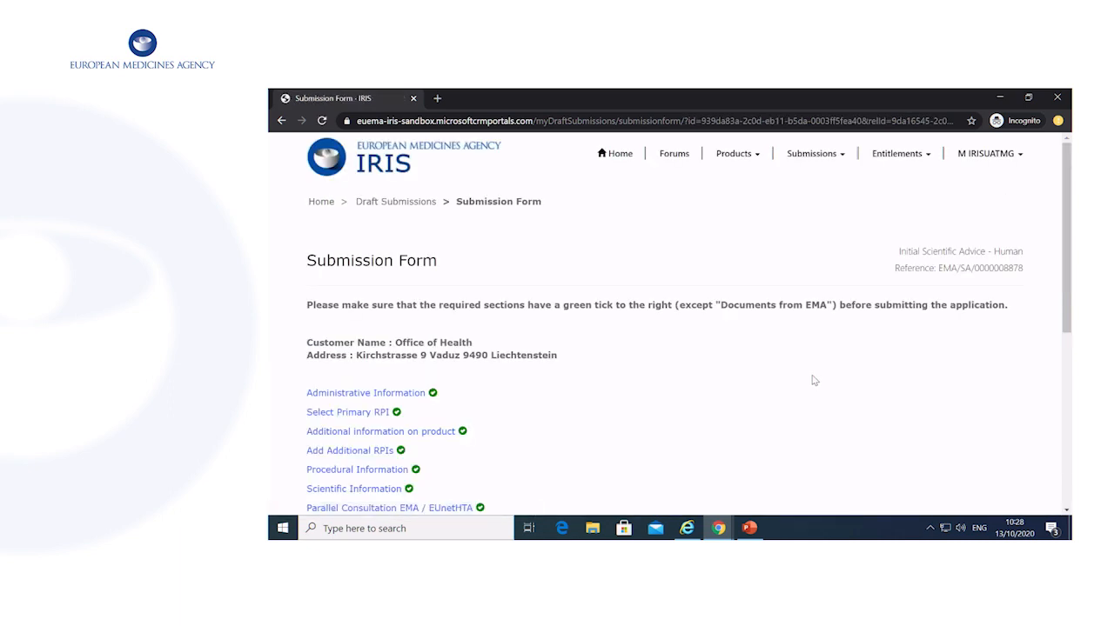
In Documents from Applicant, confirm all relevant documents are uploaded without adding files, and save.
{"action": "scroll", "coordinate": [814, 380], "scroll_direction": "down", "scroll_amount": 2}
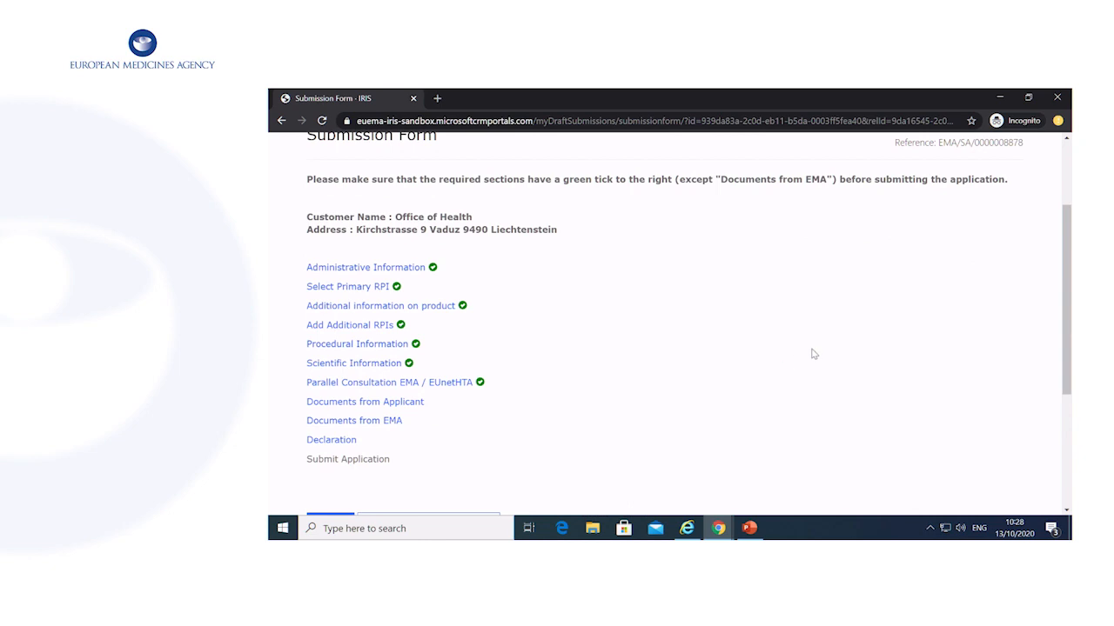
{"action": "left_click", "coordinate": [383, 404]}
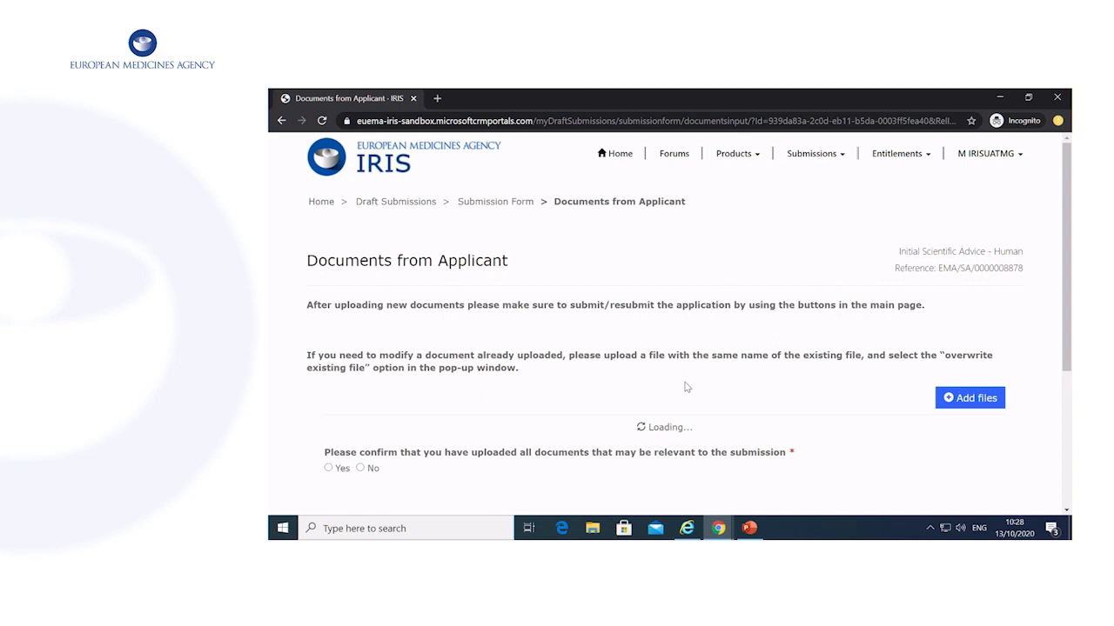
{"action": "scroll", "coordinate": [719, 375], "scroll_direction": "down", "scroll_amount": 1}
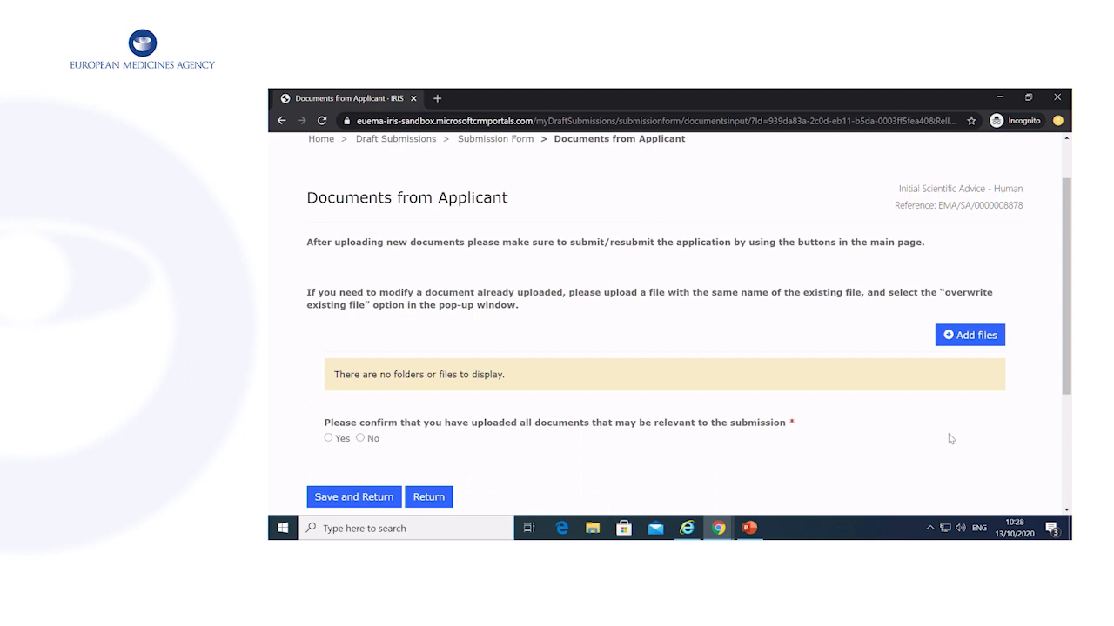
{"action": "left_click", "coordinate": [981, 334]}
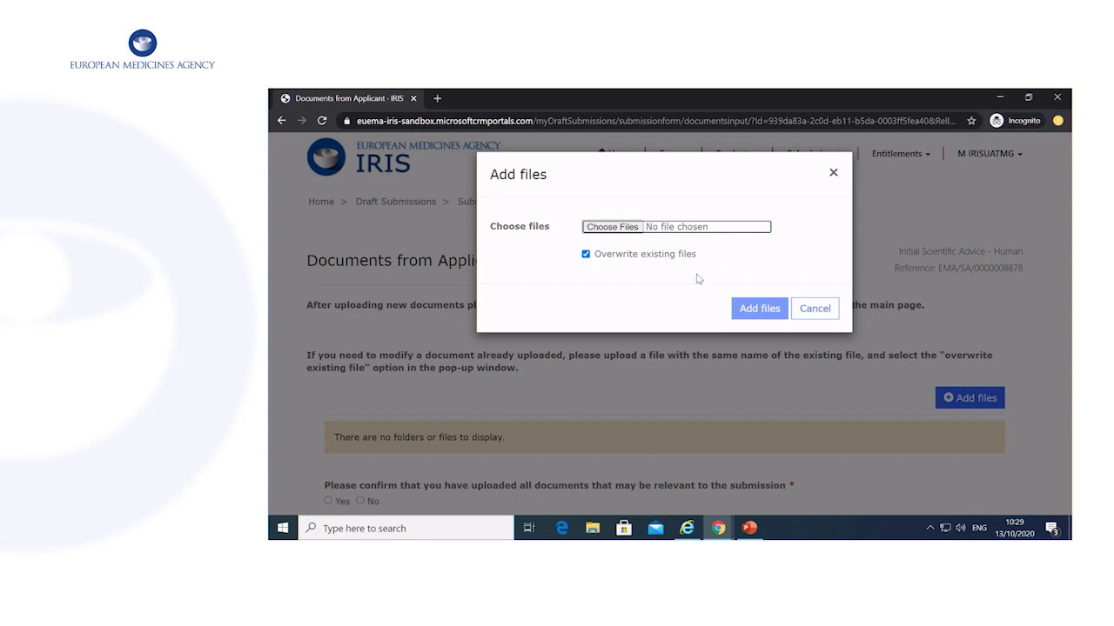
{"action": "left_click", "coordinate": [815, 315]}
{"action": "scroll", "coordinate": [766, 339], "scroll_direction": "down", "scroll_amount": 1}
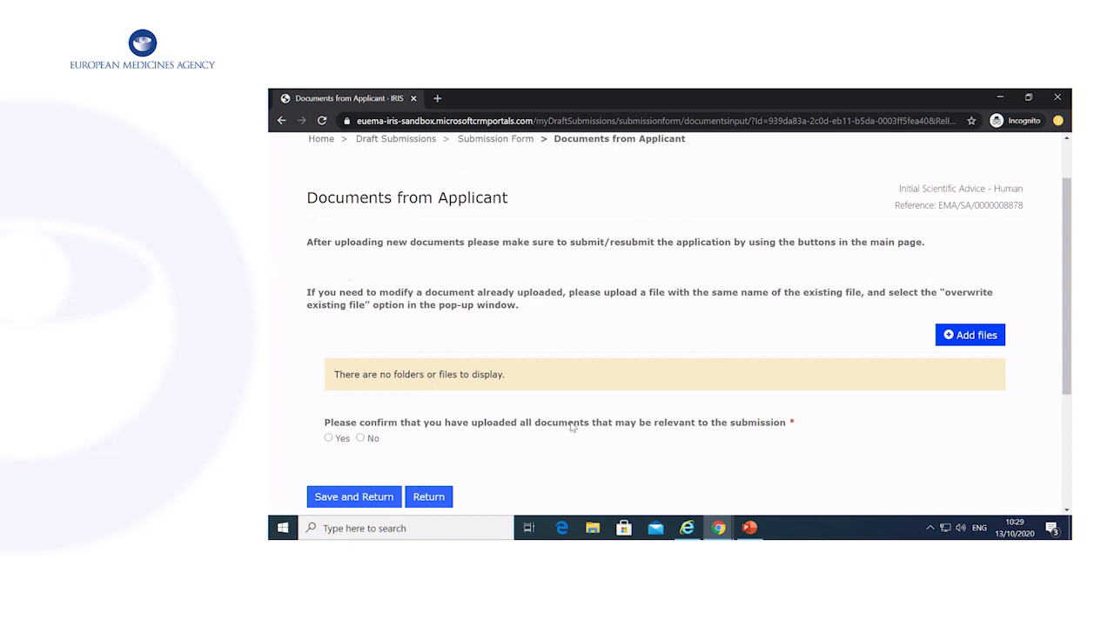
{"action": "left_click", "coordinate": [329, 439]}
{"action": "scroll", "coordinate": [398, 426], "scroll_direction": "down", "scroll_amount": 1}
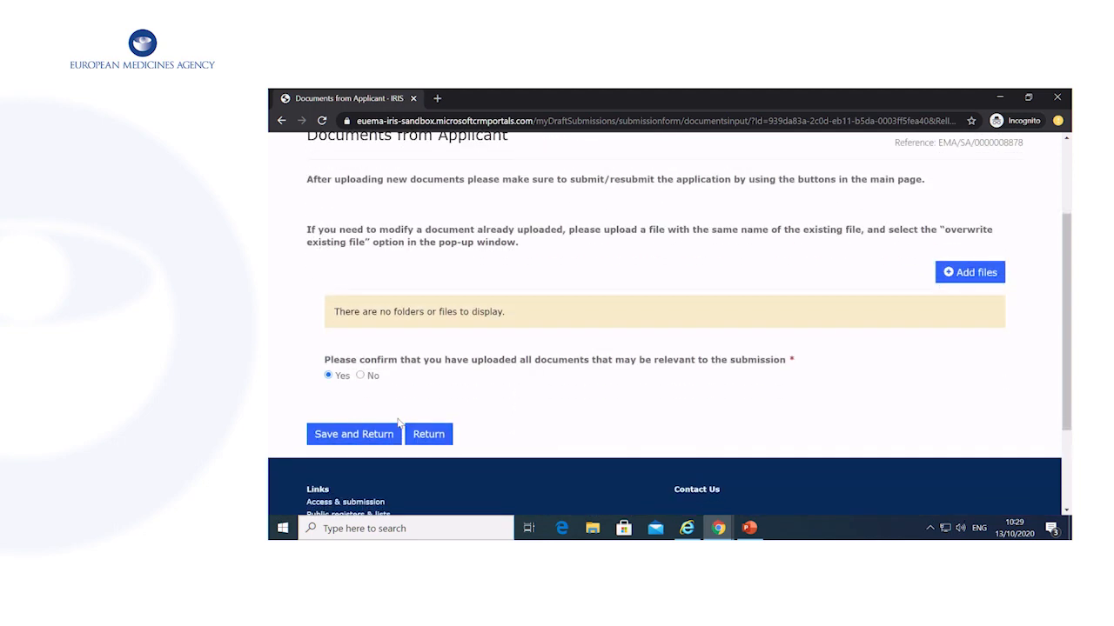
{"action": "left_click", "coordinate": [345, 435]}
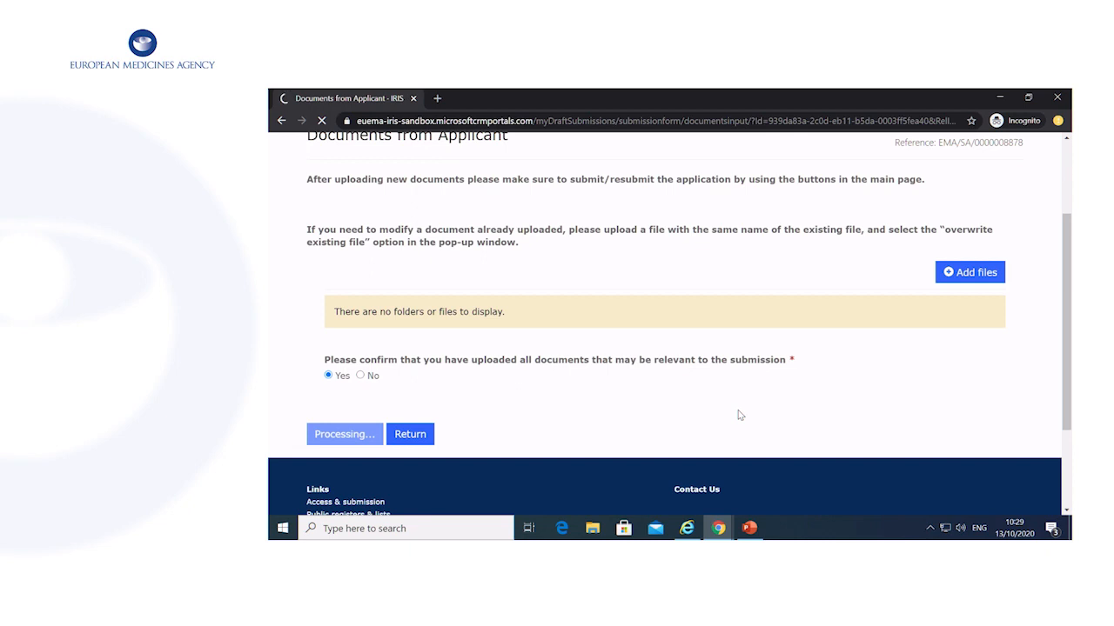
{"action": "scroll", "coordinate": [738, 415], "scroll_direction": "down", "scroll_amount": 2}
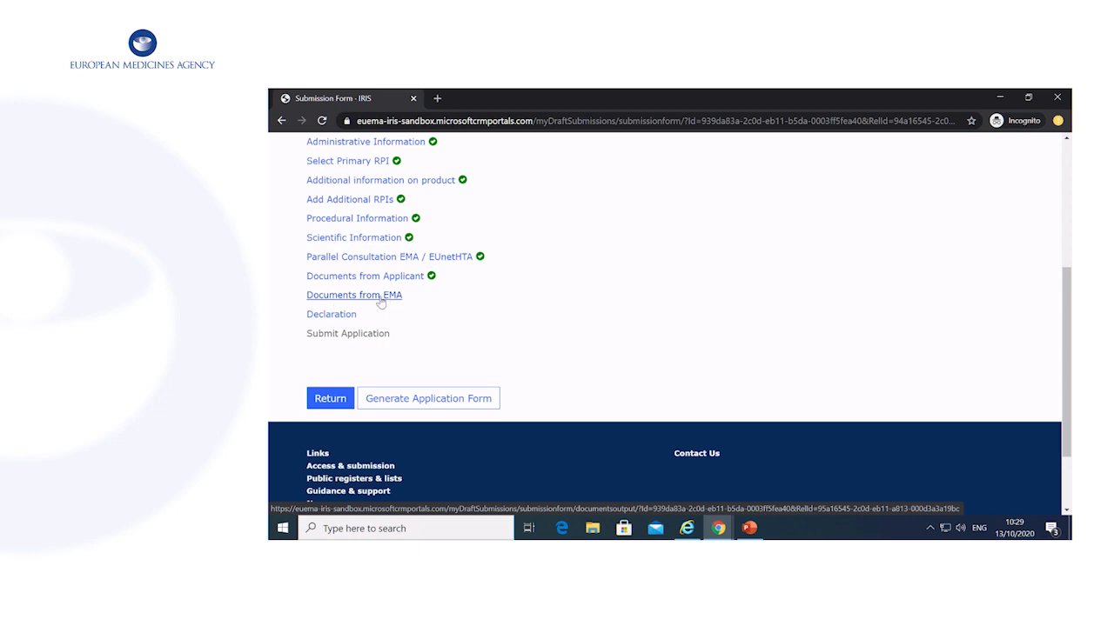
Check the Documents from EMA section is empty and return to the Submission Form.
{"action": "left_click", "coordinate": [324, 295]}
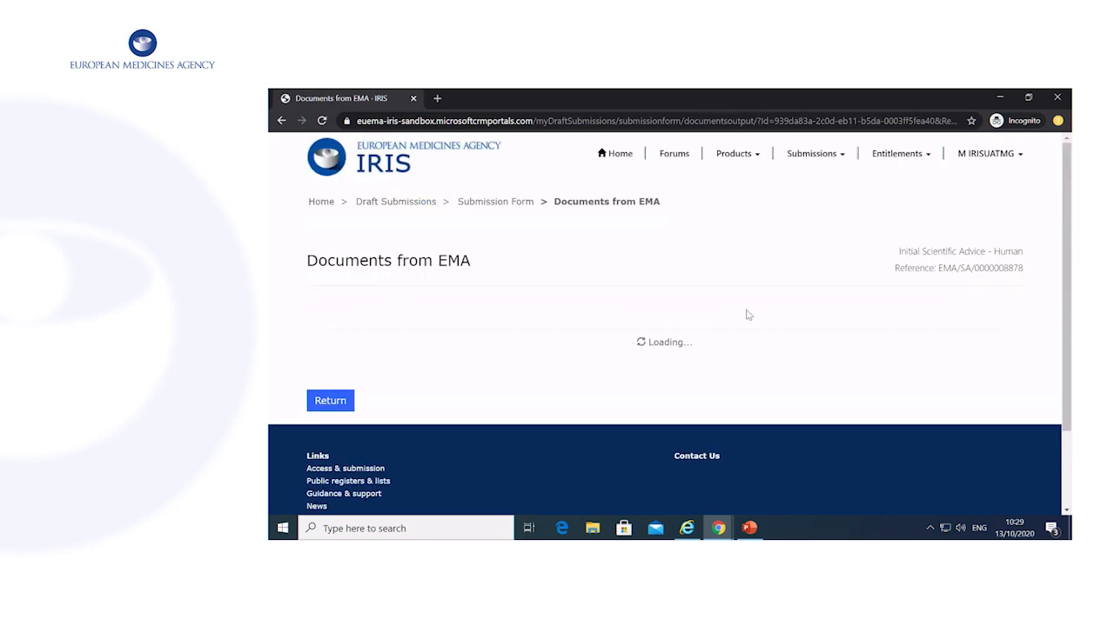
{"action": "scroll", "coordinate": [791, 320], "scroll_direction": "down", "scroll_amount": 1}
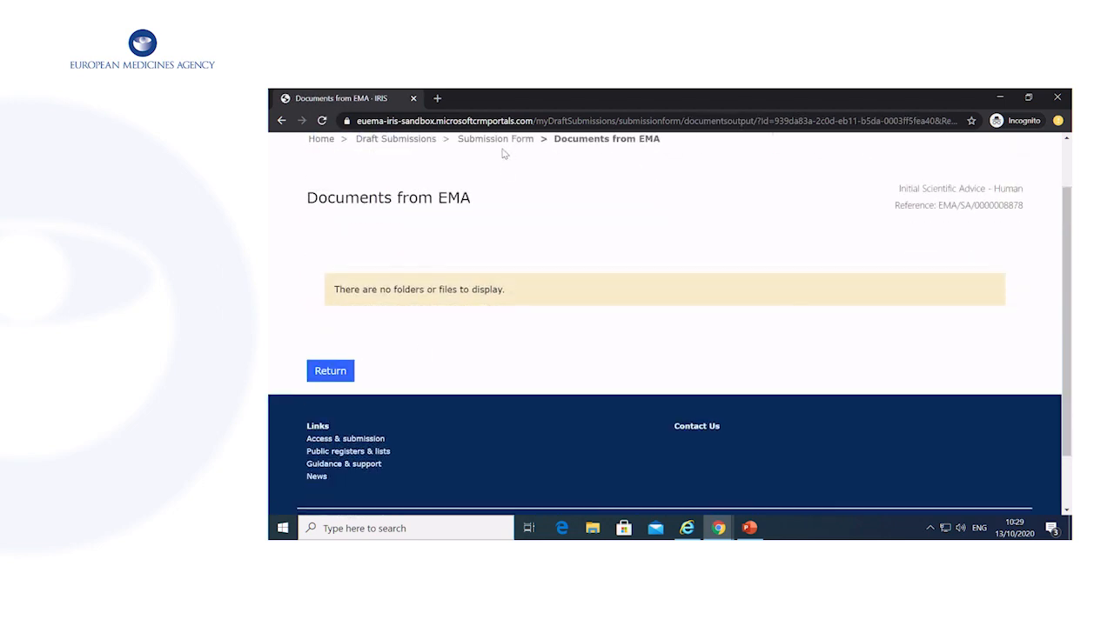
{"action": "left_click", "coordinate": [344, 374]}
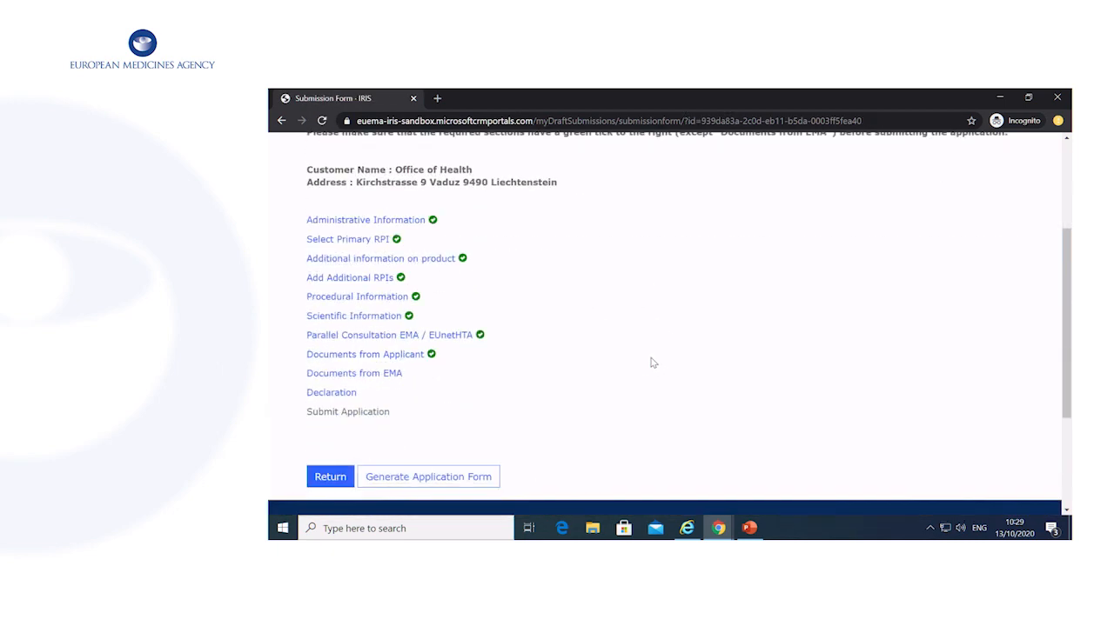
Accept the fee statement in the Declaration section and save it.
{"action": "left_click", "coordinate": [332, 380]}
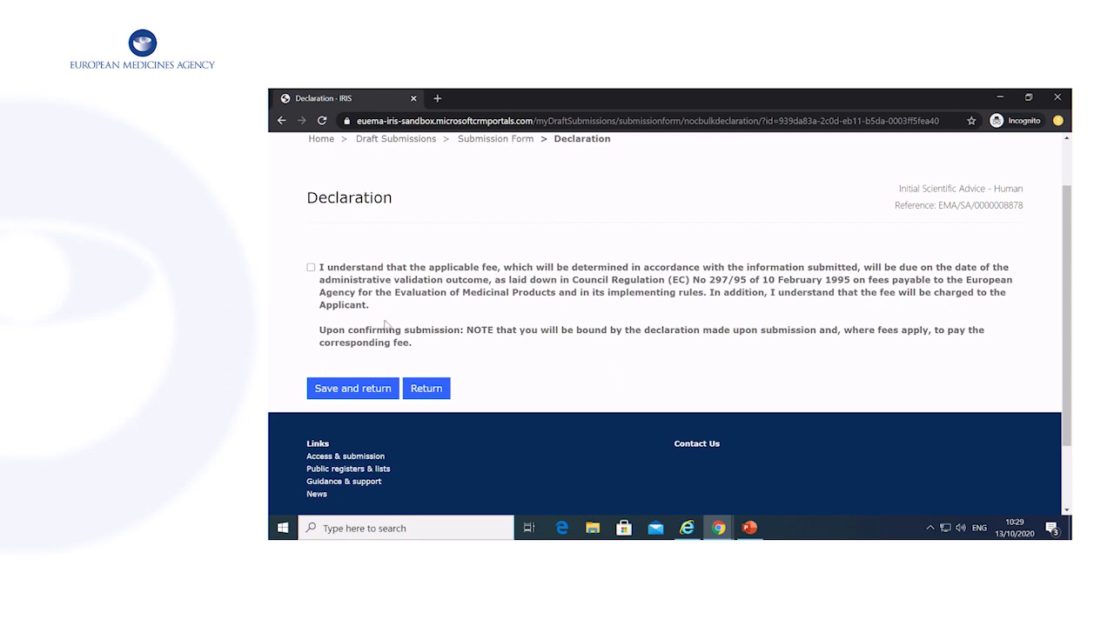
{"action": "left_click", "coordinate": [310, 267]}
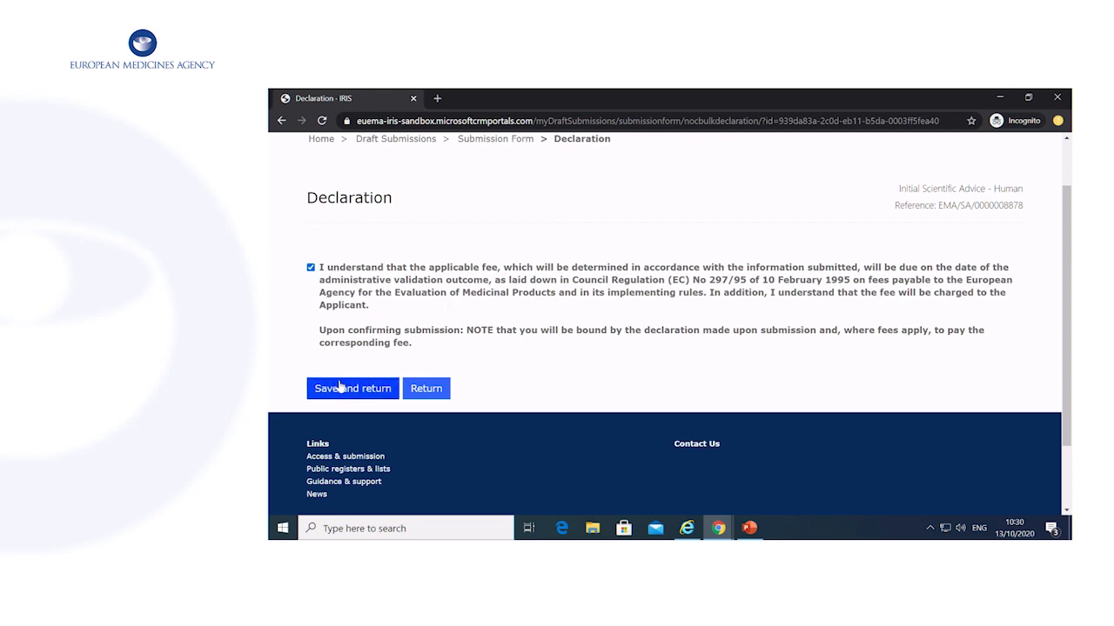
{"action": "left_click", "coordinate": [370, 389]}
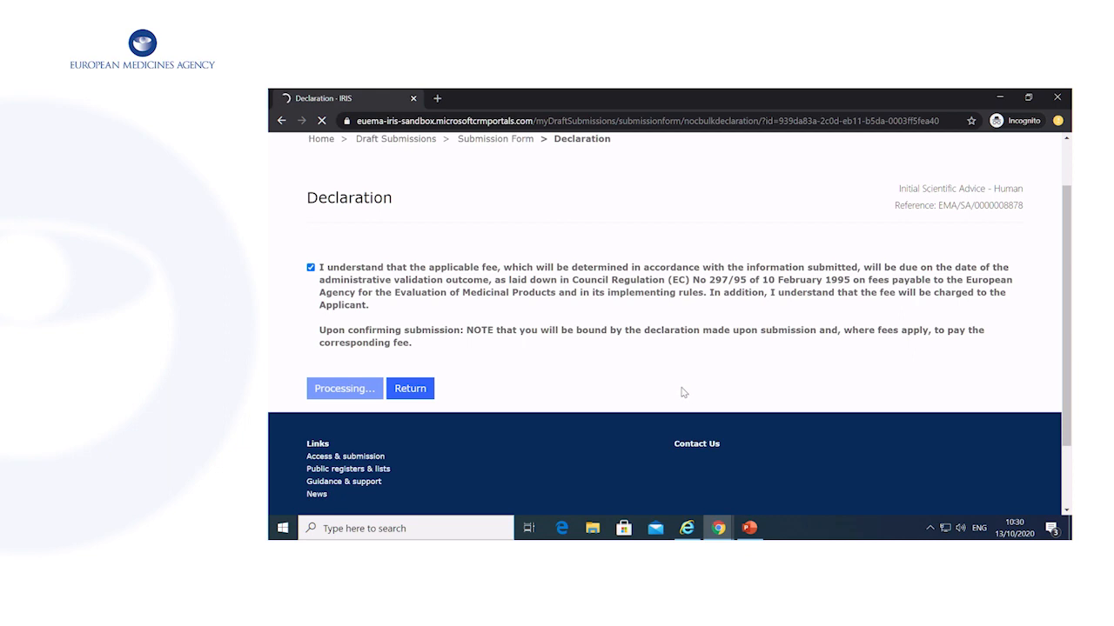
{"action": "scroll", "coordinate": [693, 391], "scroll_direction": "down", "scroll_amount": 3}
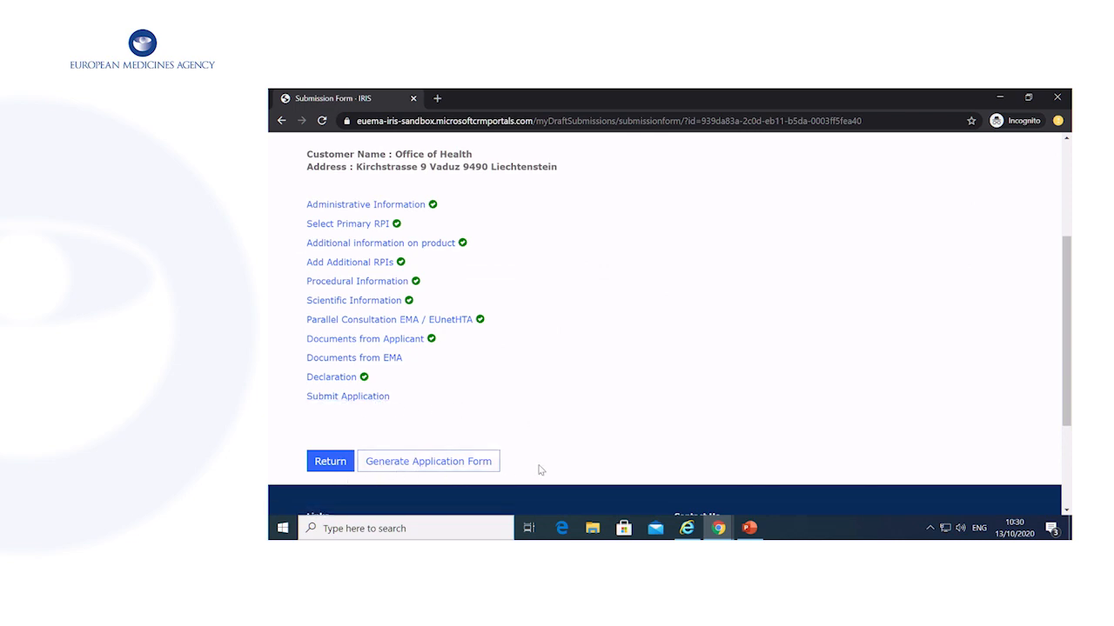
Skip generating the application form, confirm submission authorisation, and submit the Initial Scientific Advice – Human application.
{"action": "left_click", "coordinate": [476, 470]}
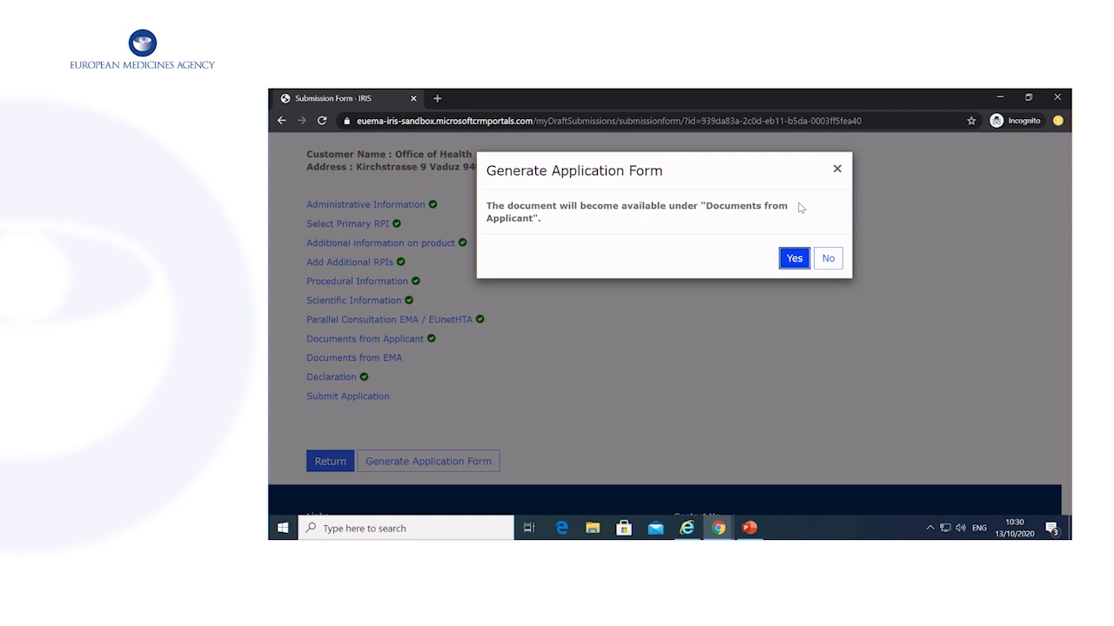
{"action": "left_click", "coordinate": [827, 260]}
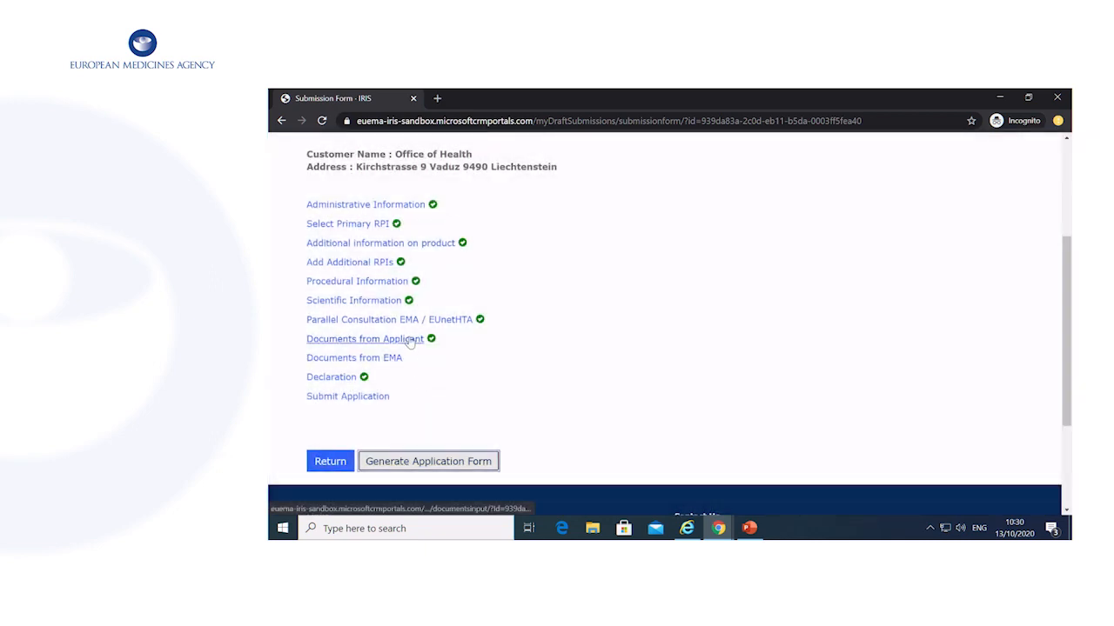
{"action": "left_click", "coordinate": [406, 340]}
{"action": "left_click", "coordinate": [409, 338]}
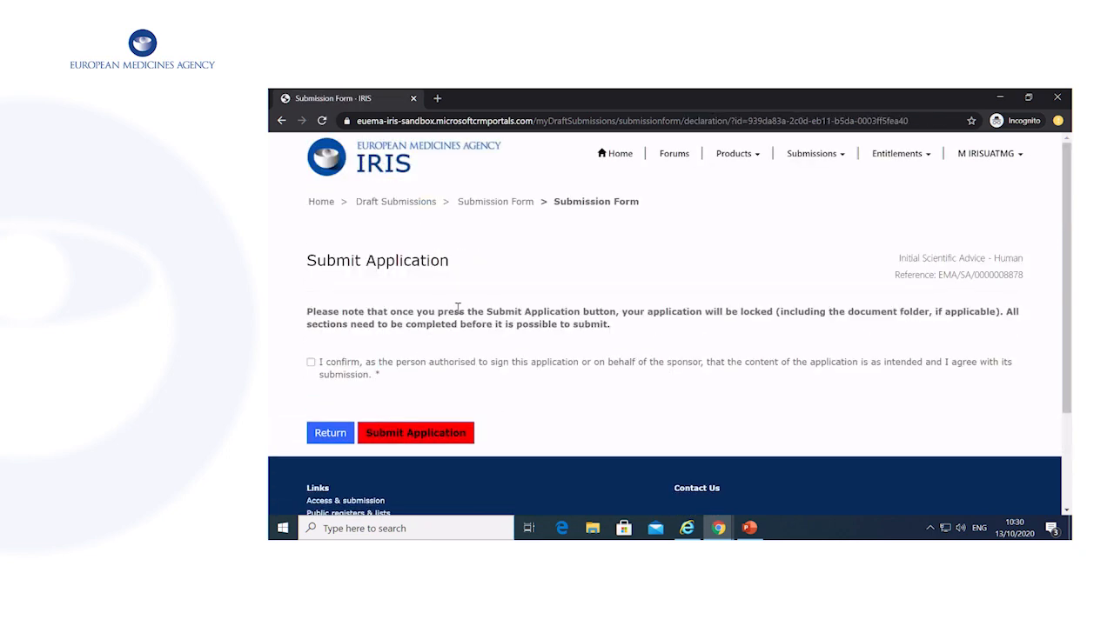
{"action": "left_click", "coordinate": [311, 364]}
{"action": "scroll", "coordinate": [583, 373], "scroll_direction": "down", "scroll_amount": 1}
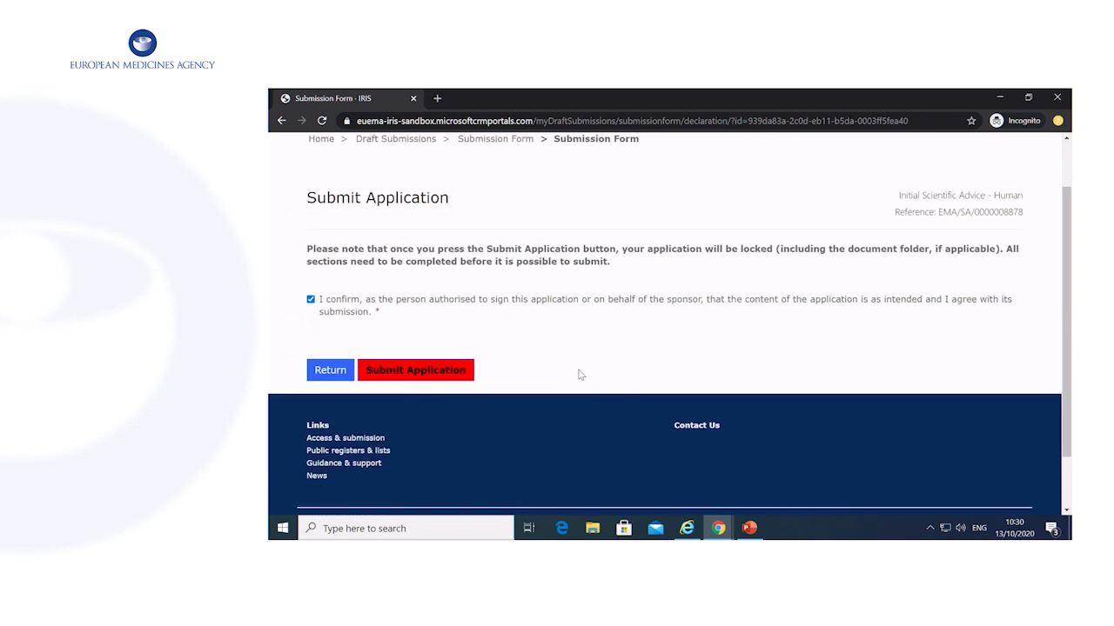
{"action": "left_click", "coordinate": [417, 372]}
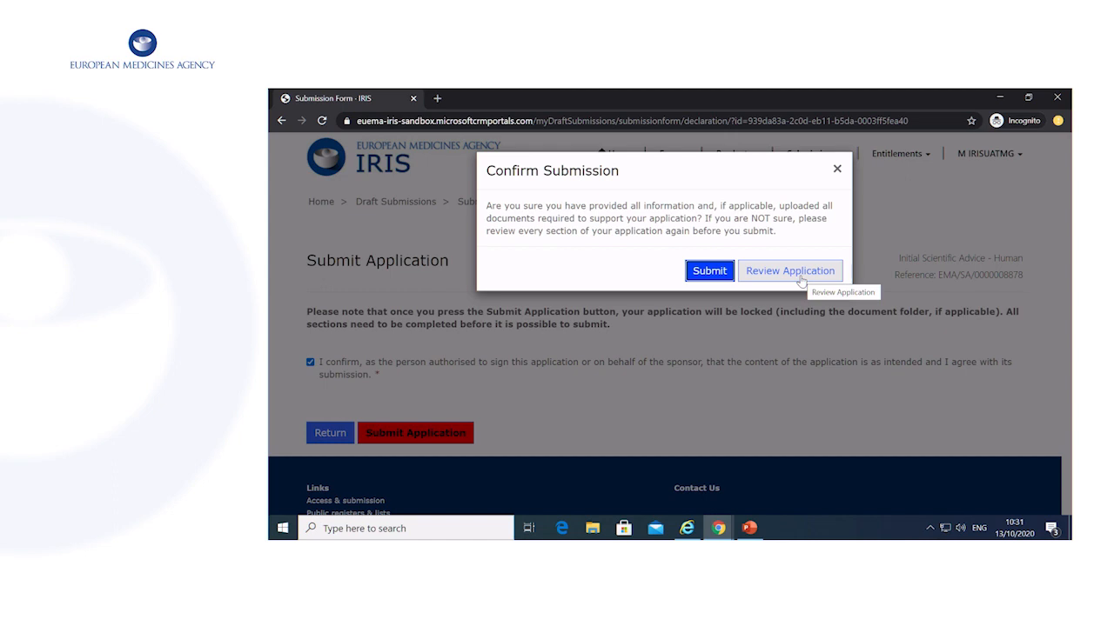
{"action": "left_click", "coordinate": [710, 274]}
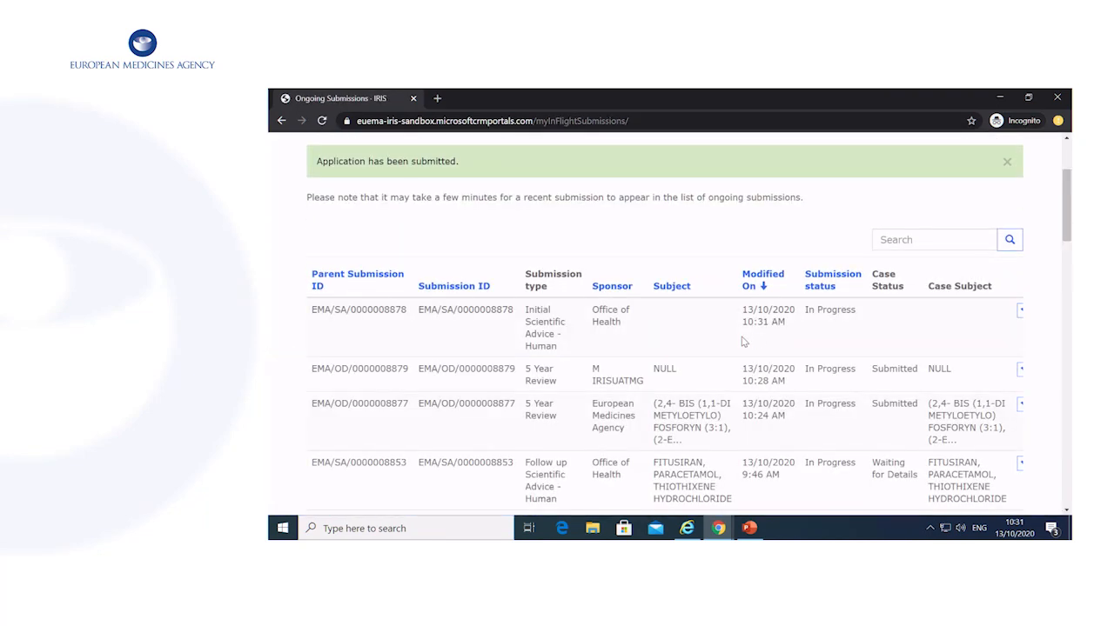
From My Draft Submissions, choose Edit Draft on the Follow up Scientific Advice – Human draft.
{"action": "scroll", "coordinate": [747, 337], "scroll_direction": "down", "scroll_amount": 1}
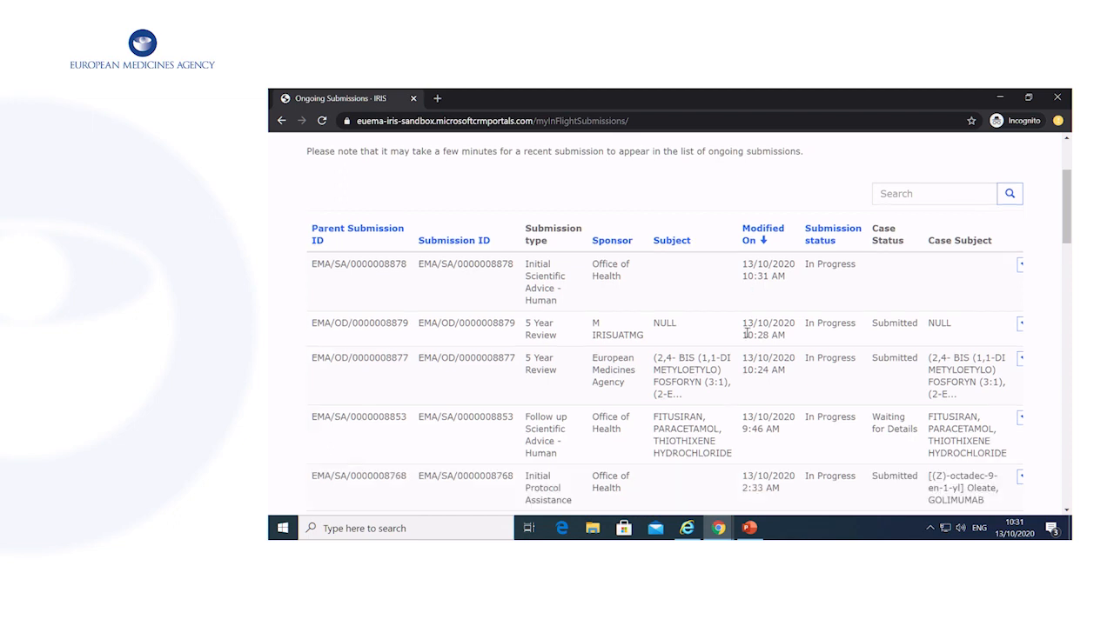
{"action": "scroll", "coordinate": [747, 332], "scroll_direction": "up", "scroll_amount": 3}
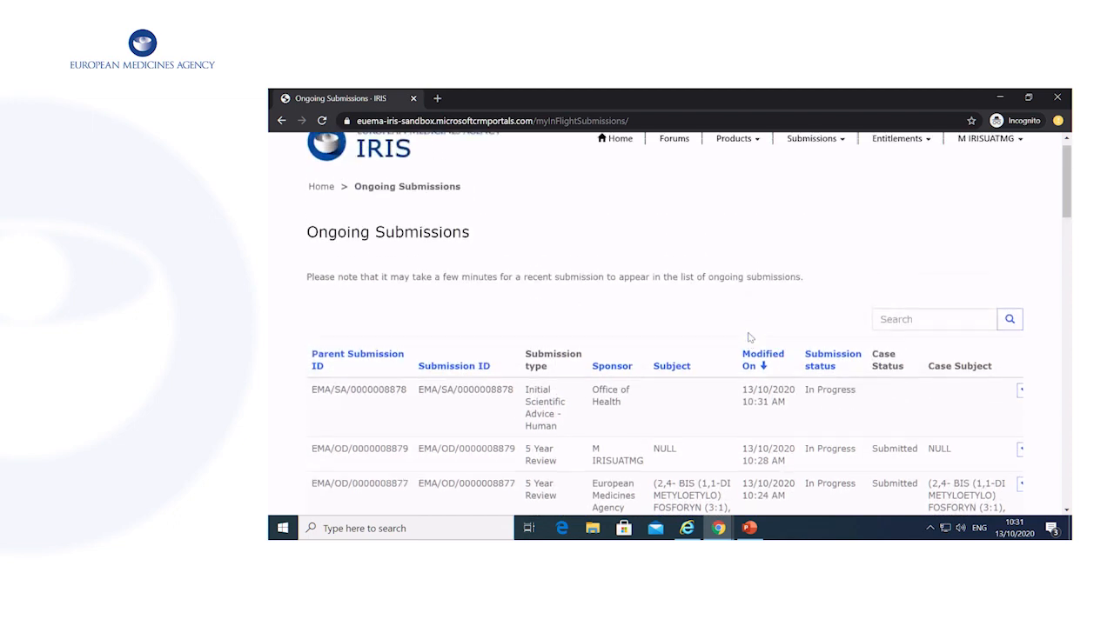
{"action": "scroll", "coordinate": [748, 337], "scroll_direction": "up", "scroll_amount": 1}
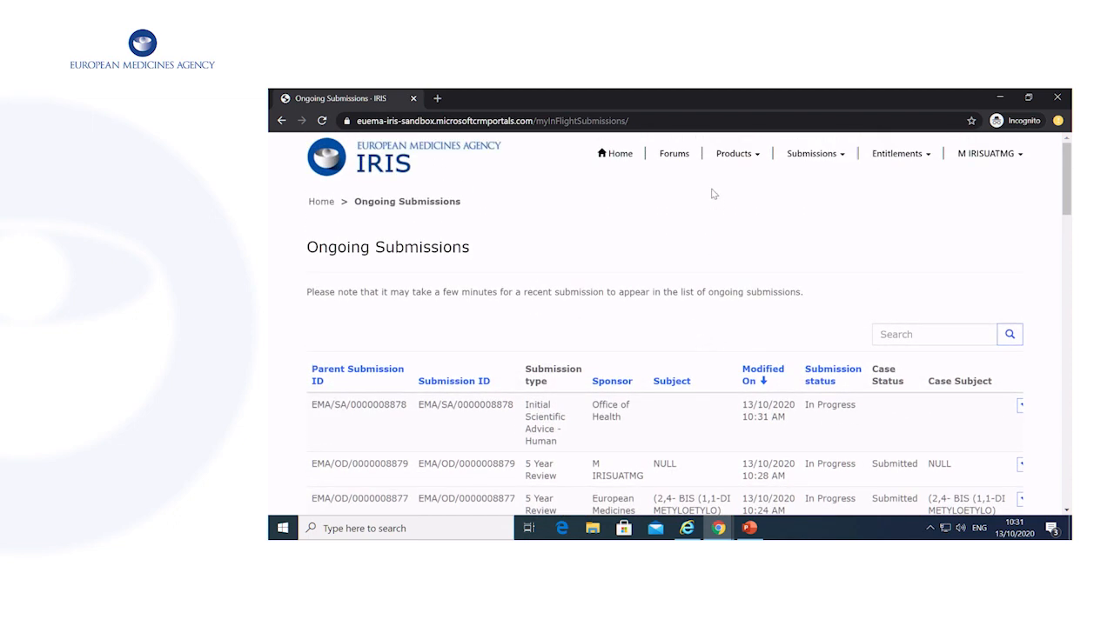
{"action": "left_click", "coordinate": [798, 161]}
{"action": "left_click", "coordinate": [813, 216]}
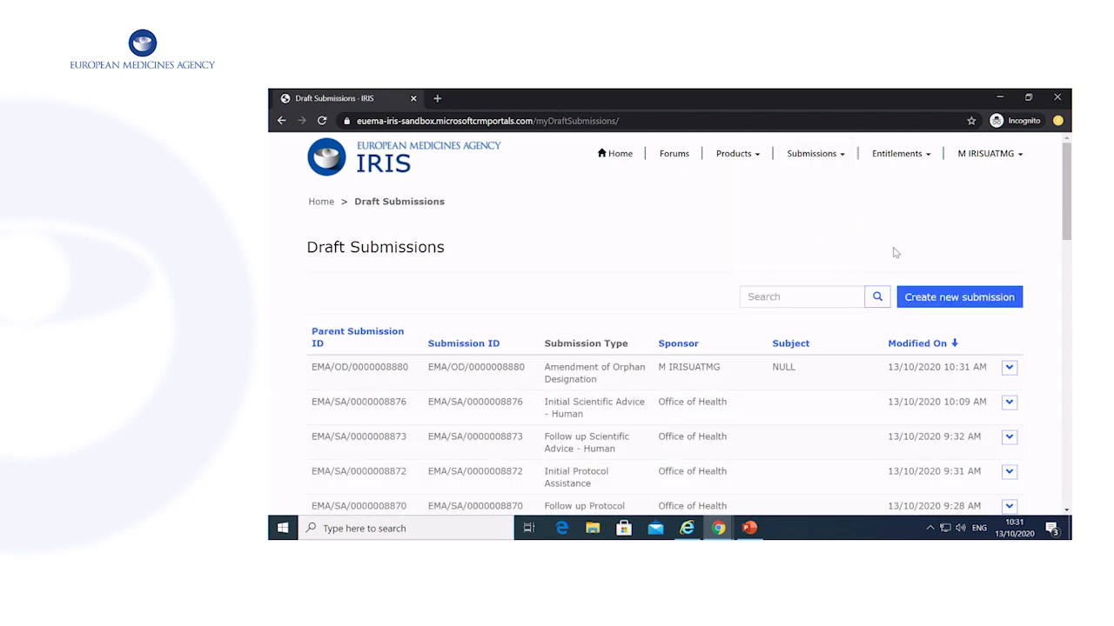
{"action": "scroll", "coordinate": [895, 253], "scroll_direction": "down", "scroll_amount": 3}
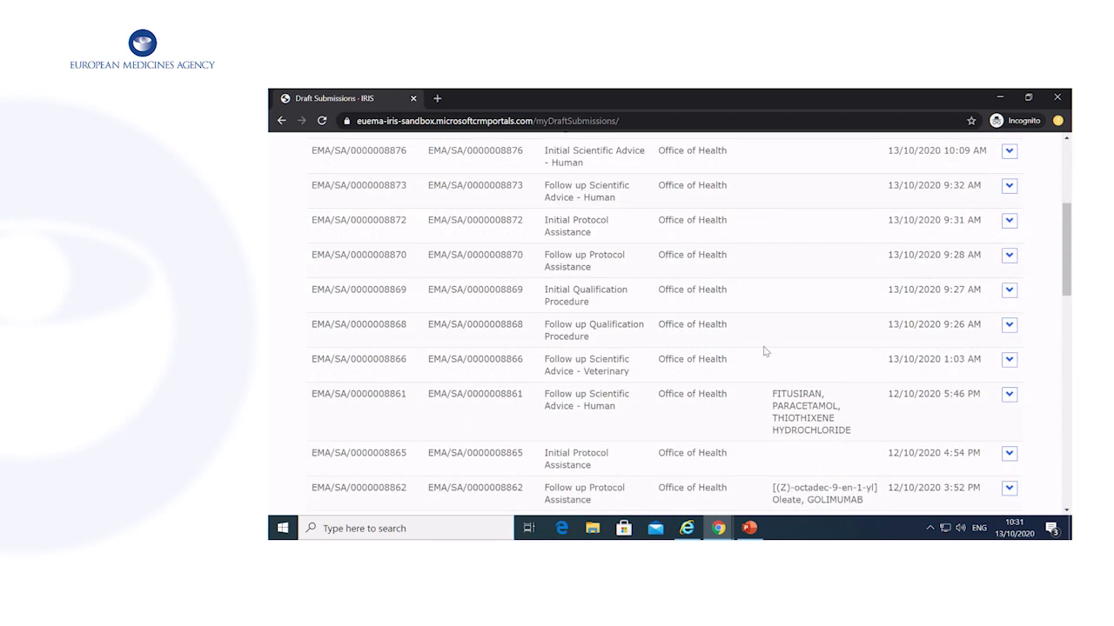
{"action": "scroll", "coordinate": [801, 342], "scroll_direction": "down", "scroll_amount": 1}
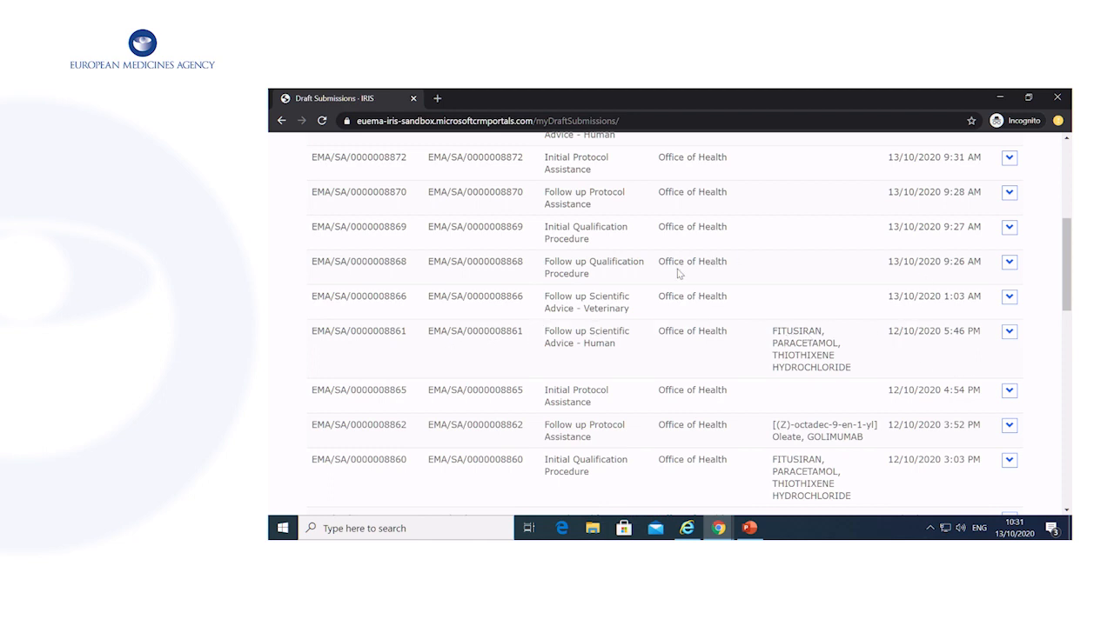
{"action": "scroll", "coordinate": [679, 273], "scroll_direction": "up", "scroll_amount": 1}
{"action": "left_click", "coordinate": [1010, 186]}
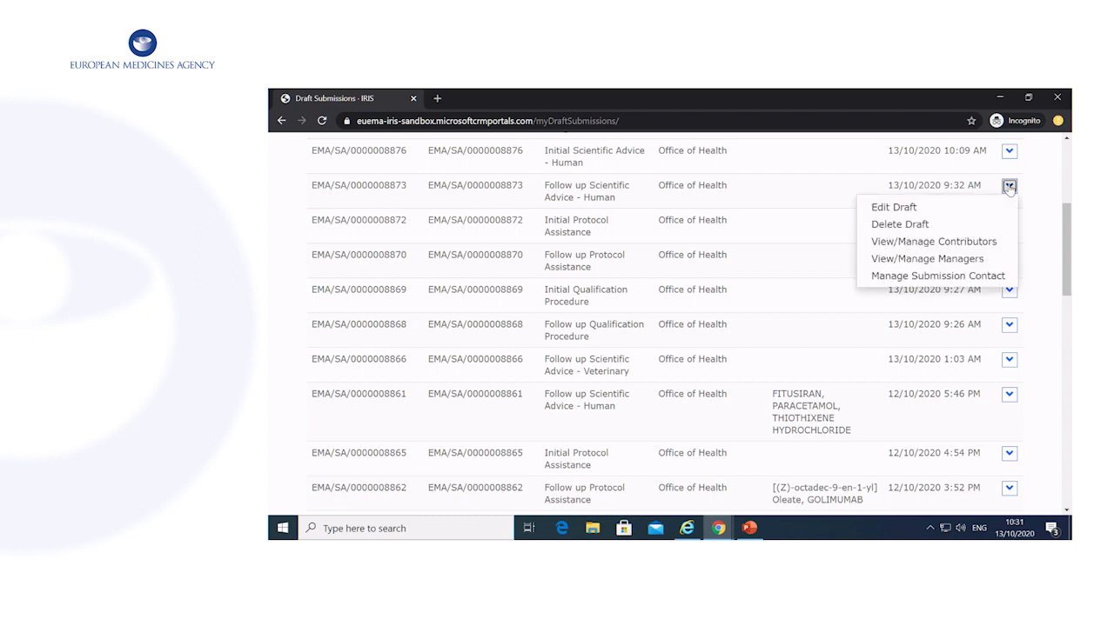
{"action": "left_click", "coordinate": [962, 210]}
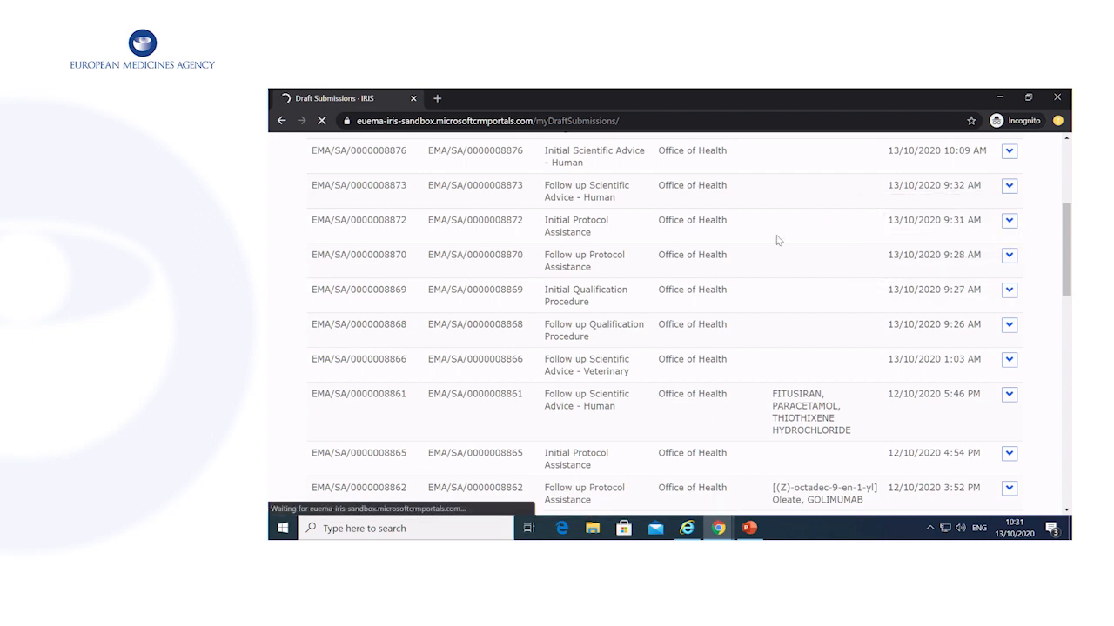
{"action": "scroll", "coordinate": [703, 368], "scroll_direction": "down", "scroll_amount": 1}
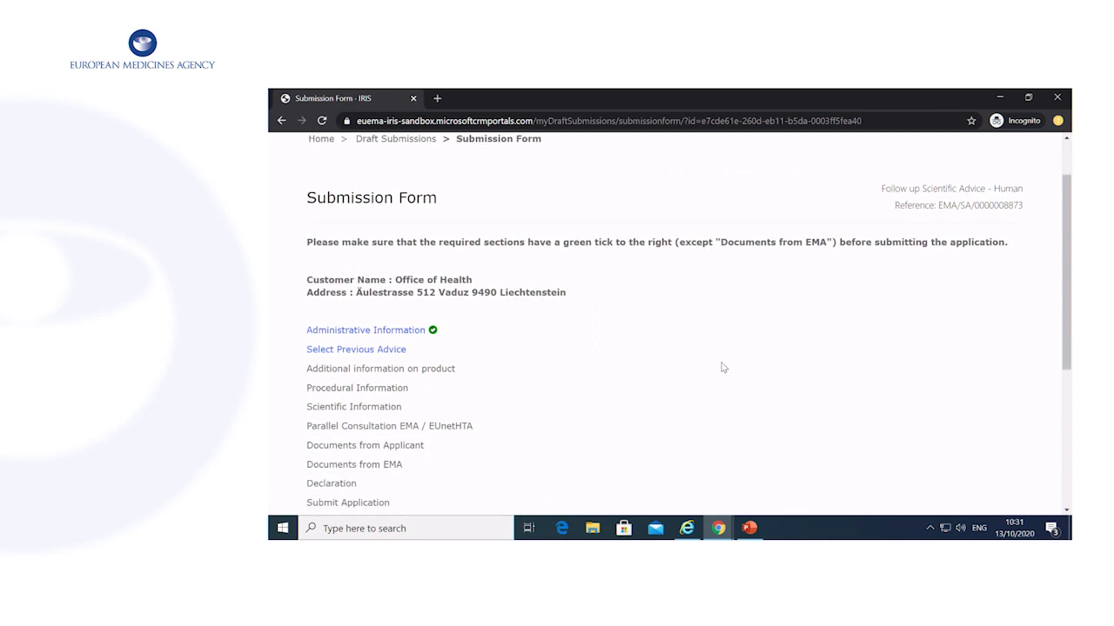
{"action": "scroll", "coordinate": [691, 361], "scroll_direction": "down", "scroll_amount": 1}
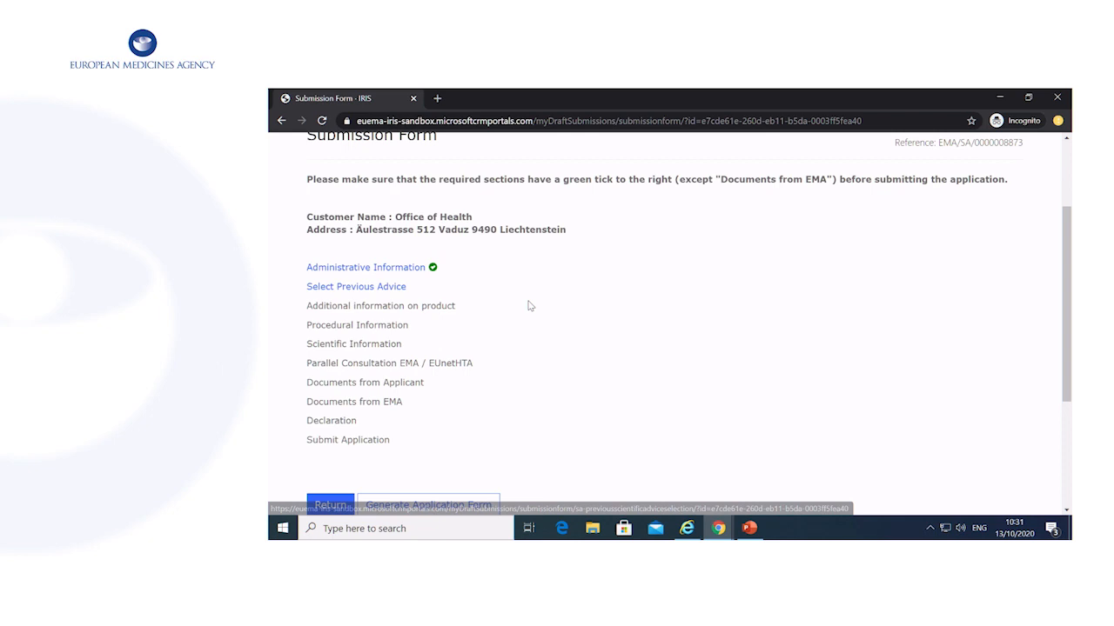
{"action": "left_click", "coordinate": [403, 291]}
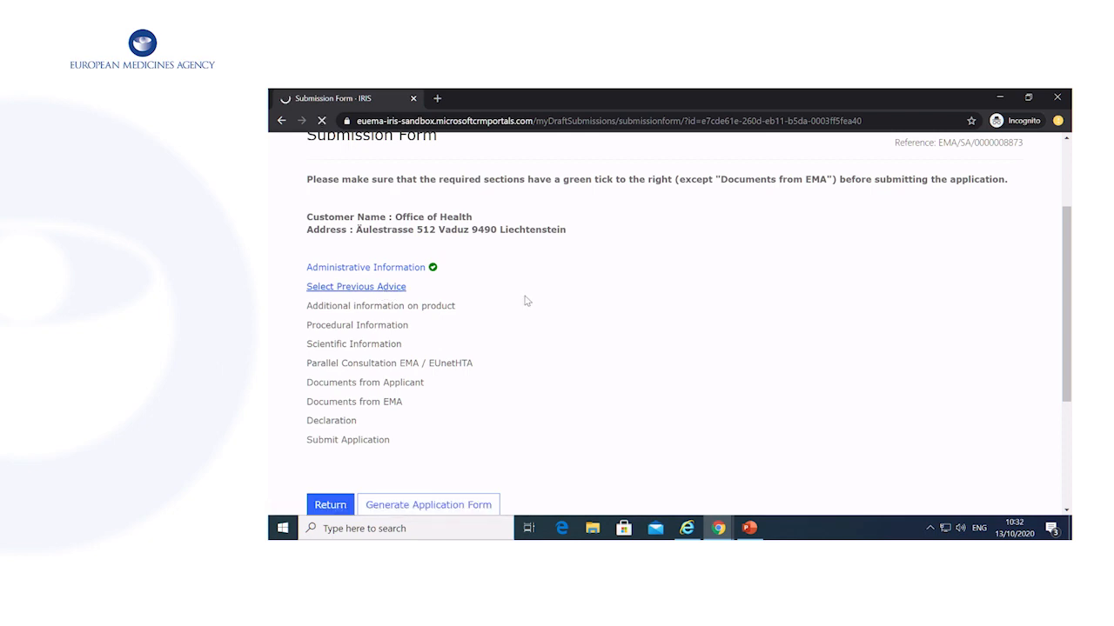
{"action": "scroll", "coordinate": [514, 300], "scroll_direction": "down", "scroll_amount": 2}
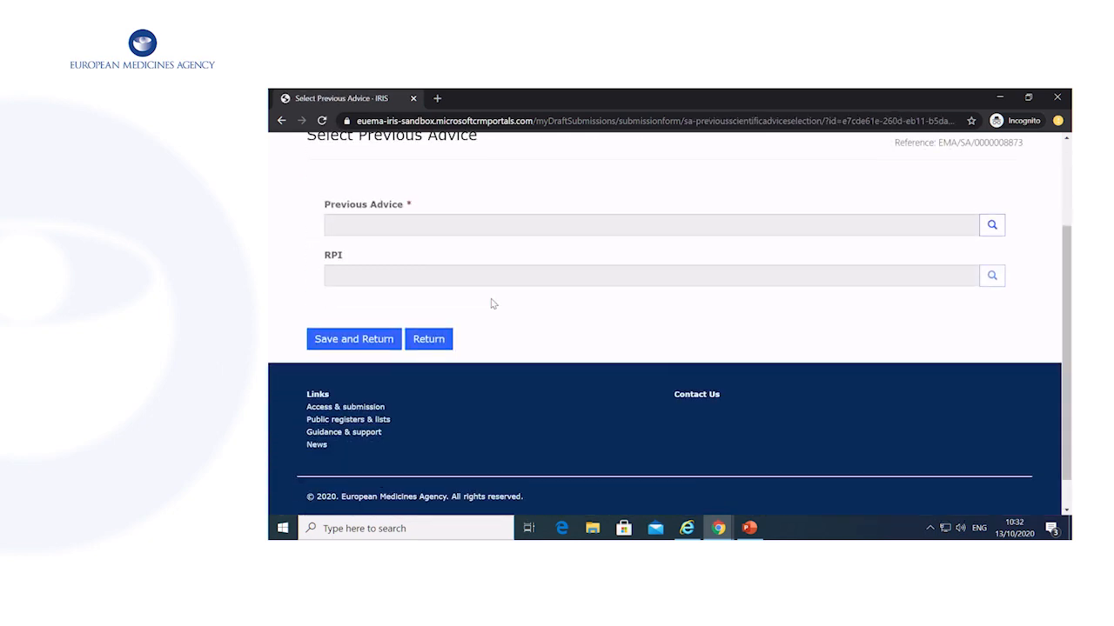
{"action": "left_click", "coordinate": [991, 226]}
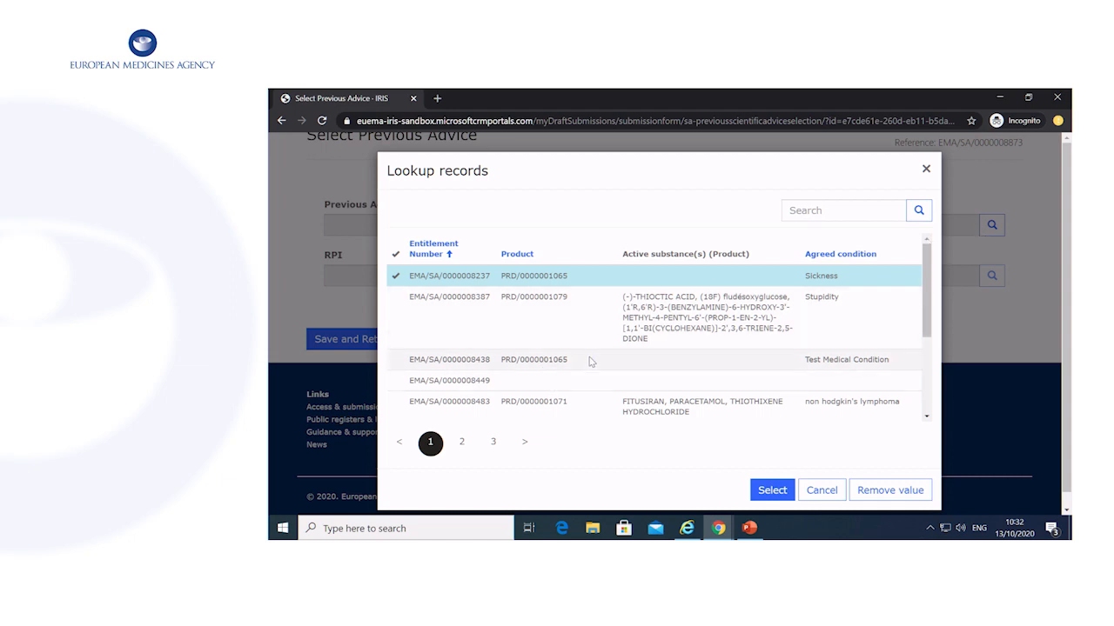
{"action": "scroll", "coordinate": [595, 359], "scroll_direction": "down", "scroll_amount": 3}
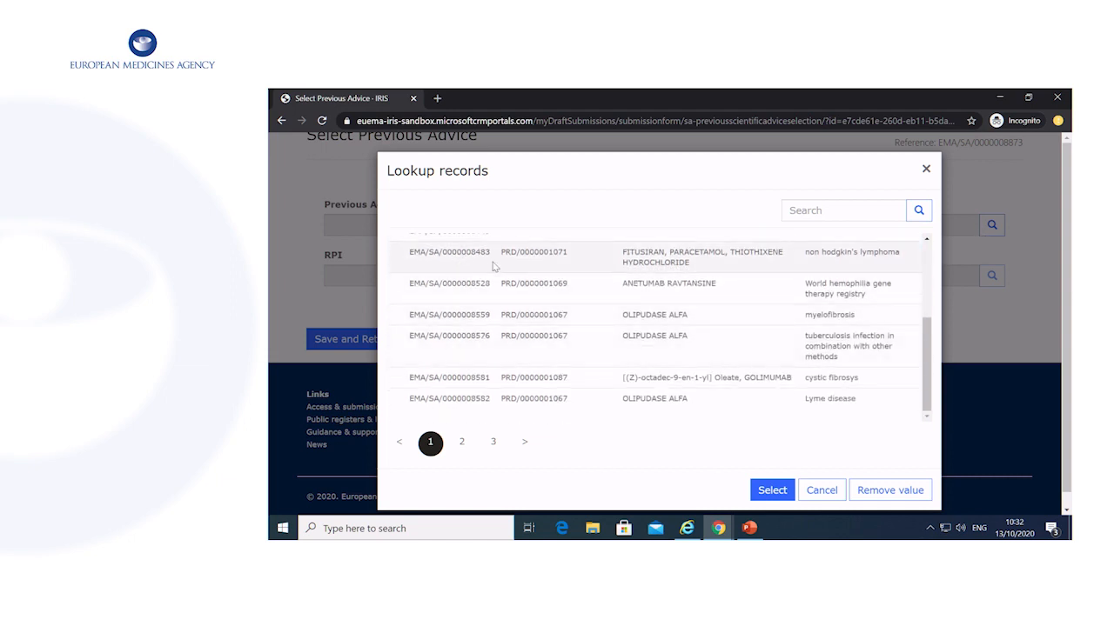
{"action": "left_click", "coordinate": [500, 292]}
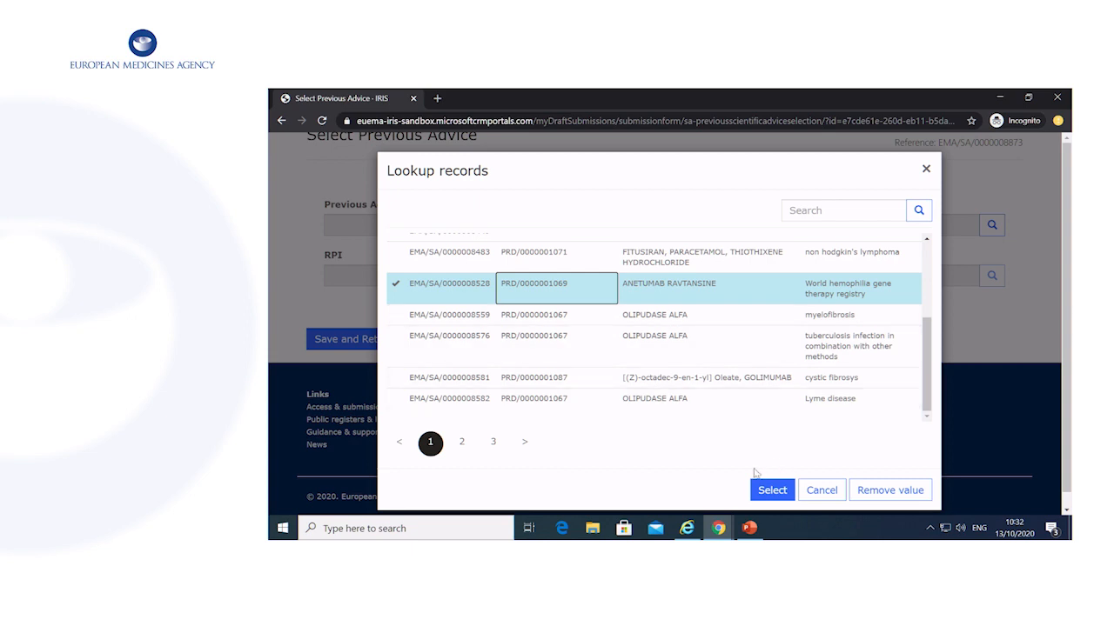
{"action": "left_click", "coordinate": [777, 496]}
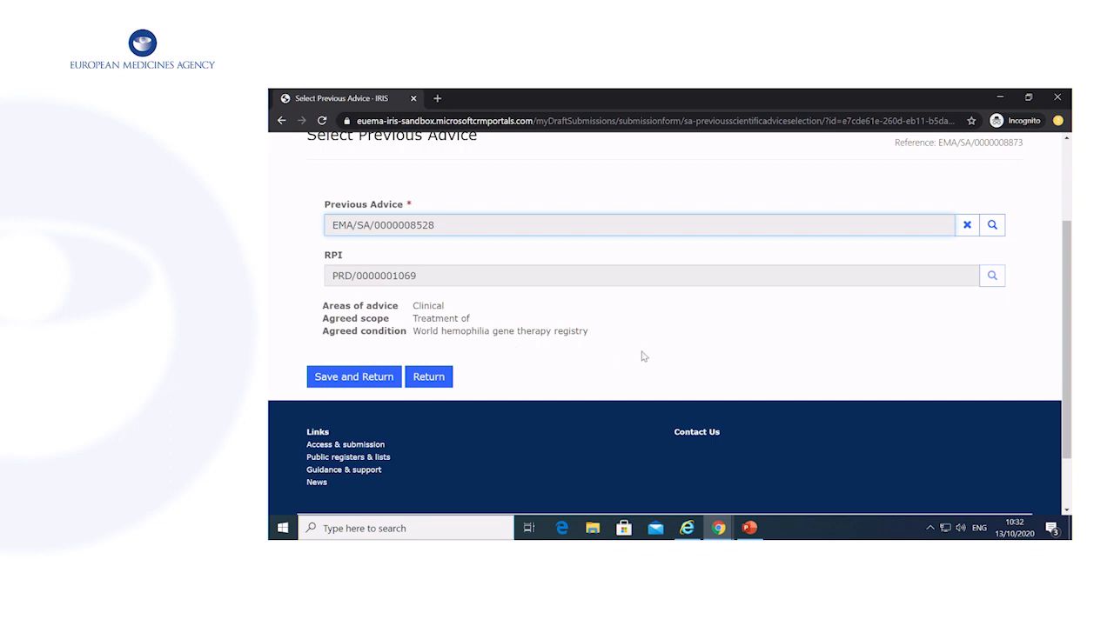
{"action": "left_click", "coordinate": [388, 380]}
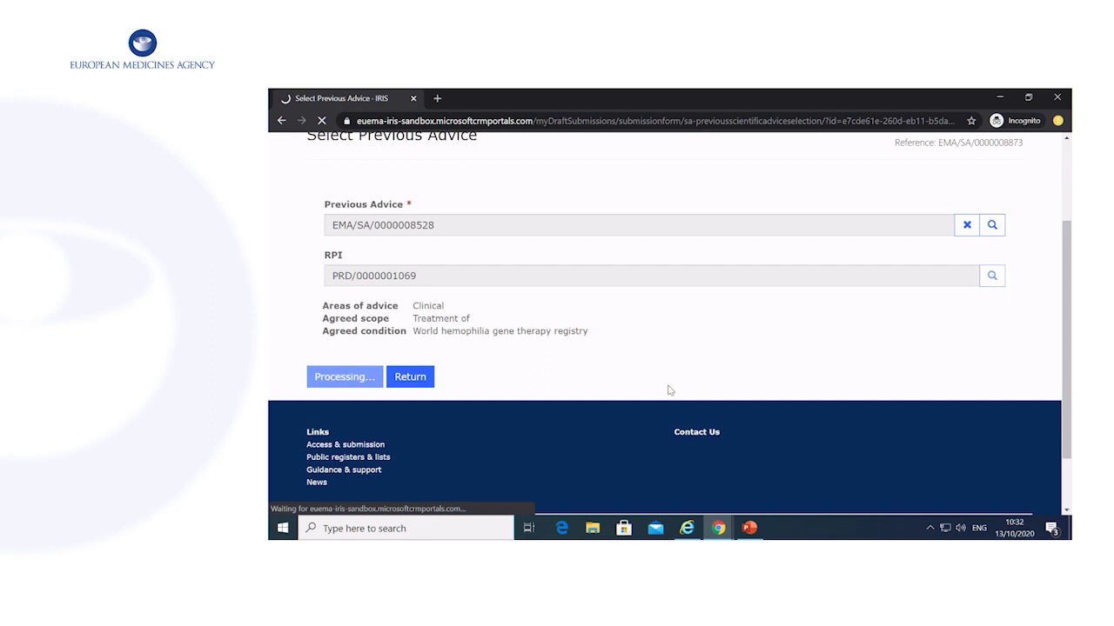
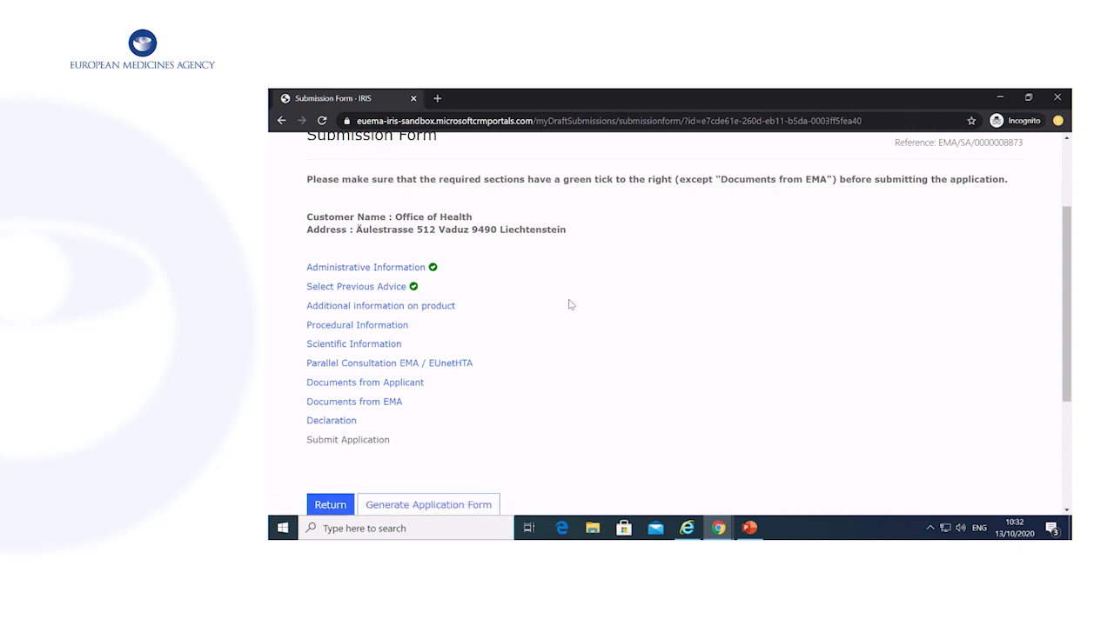
Scroll back to the top of the Follow up Scientific Advice form and open the Submissions menu.
{"action": "scroll", "coordinate": [570, 305], "scroll_direction": "down", "scroll_amount": 1}
{"action": "scroll", "coordinate": [721, 345], "scroll_direction": "up", "scroll_amount": 3}
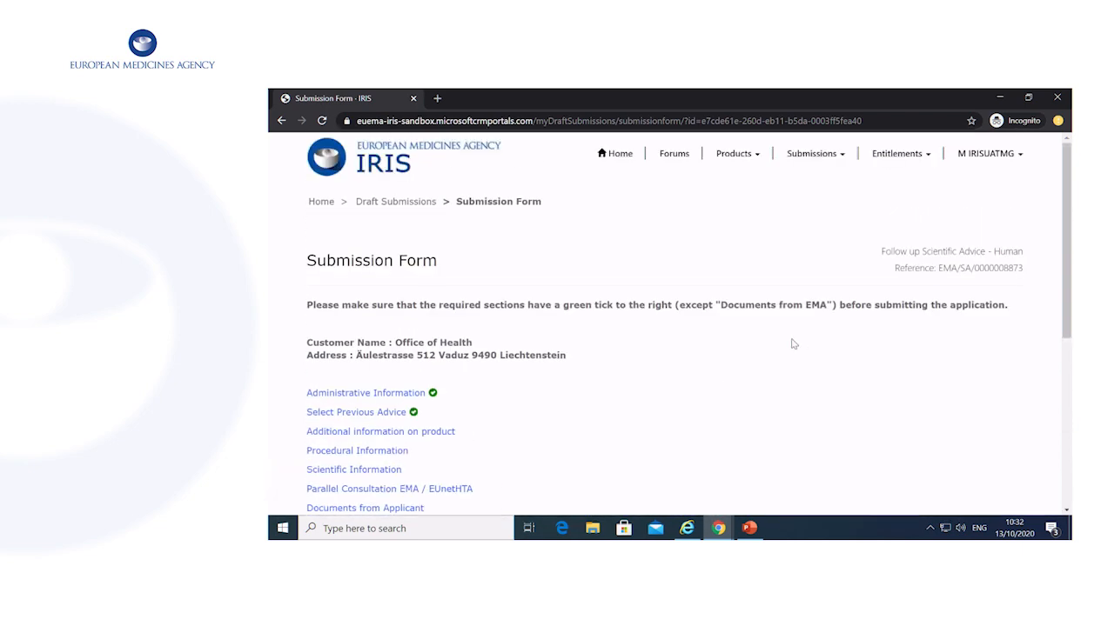
{"action": "left_click", "coordinate": [841, 155]}
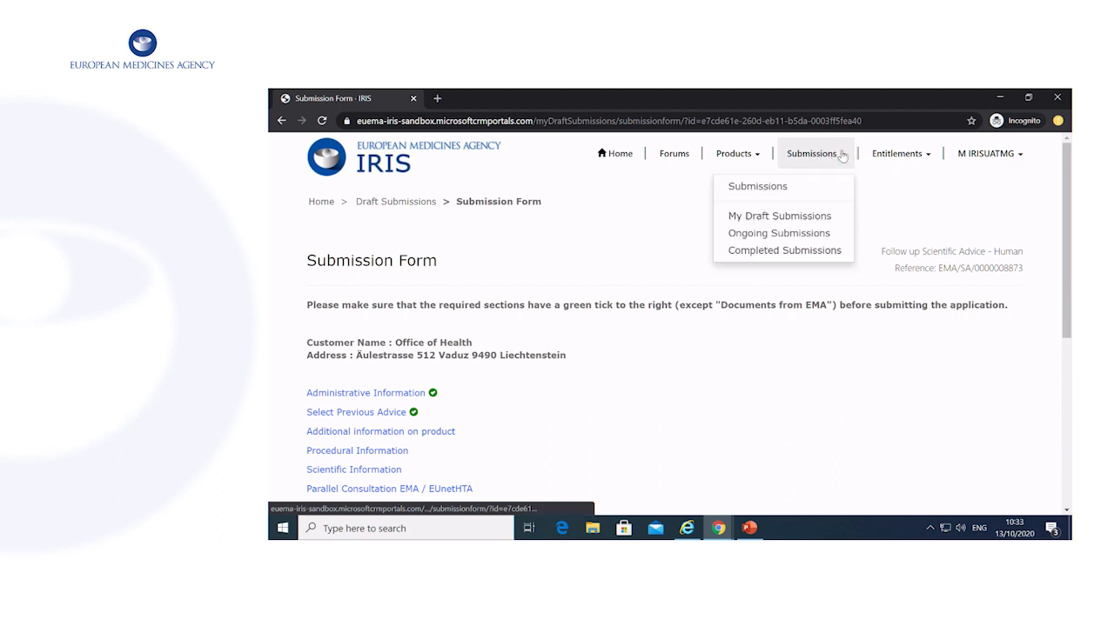
{"action": "left_click", "coordinate": [788, 217]}
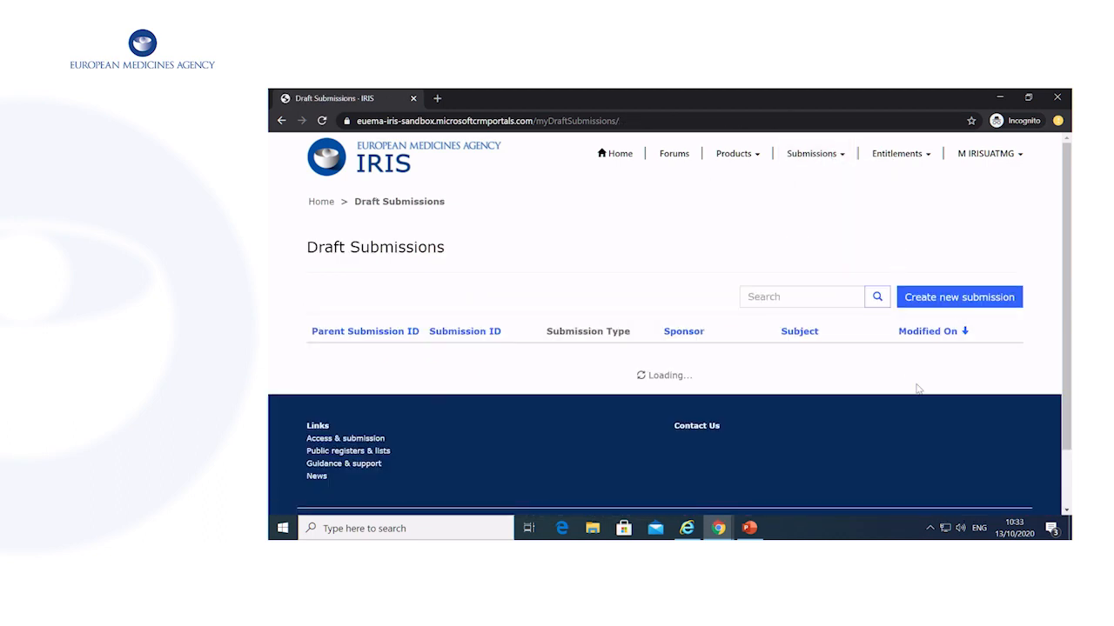
{"action": "scroll", "coordinate": [920, 388], "scroll_direction": "down", "scroll_amount": 1}
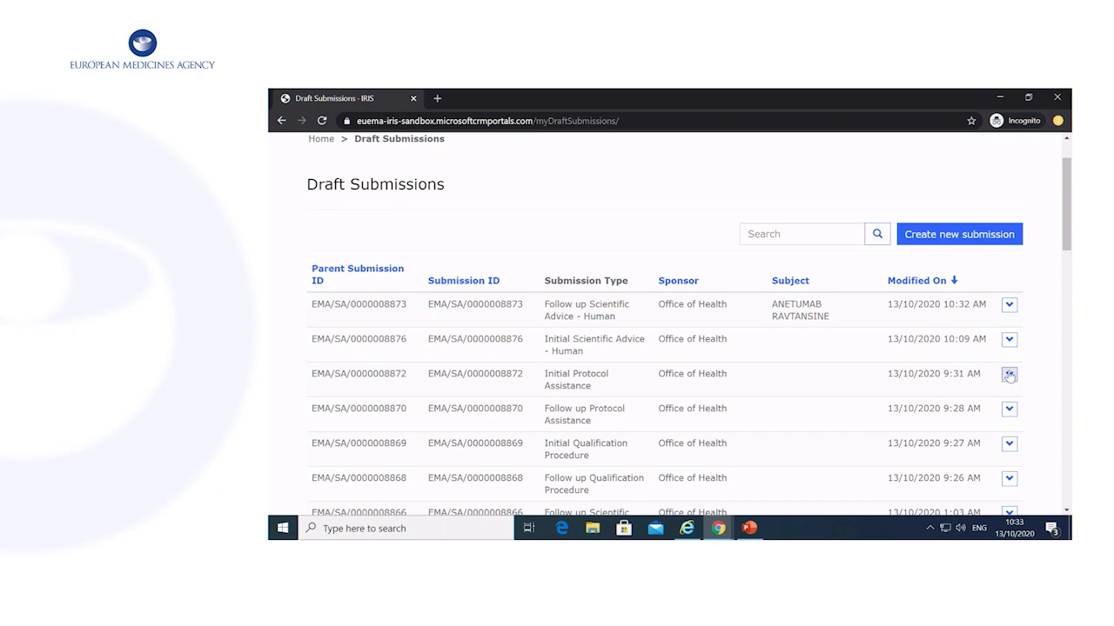
{"action": "left_click", "coordinate": [1008, 374]}
{"action": "left_click", "coordinate": [927, 397]}
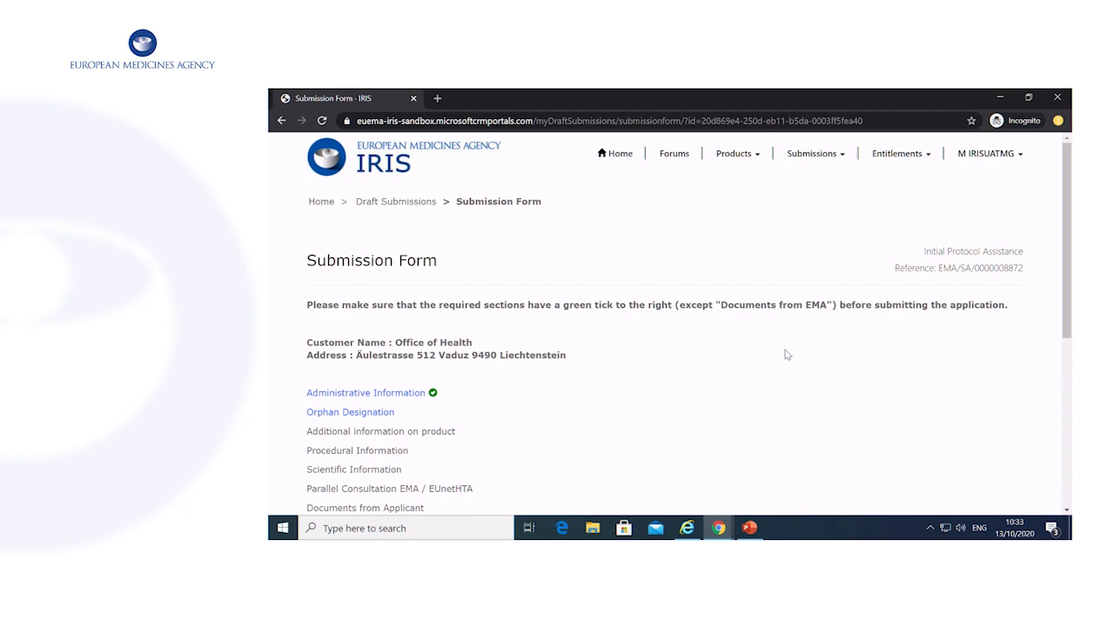
{"action": "scroll", "coordinate": [785, 354], "scroll_direction": "down", "scroll_amount": 3}
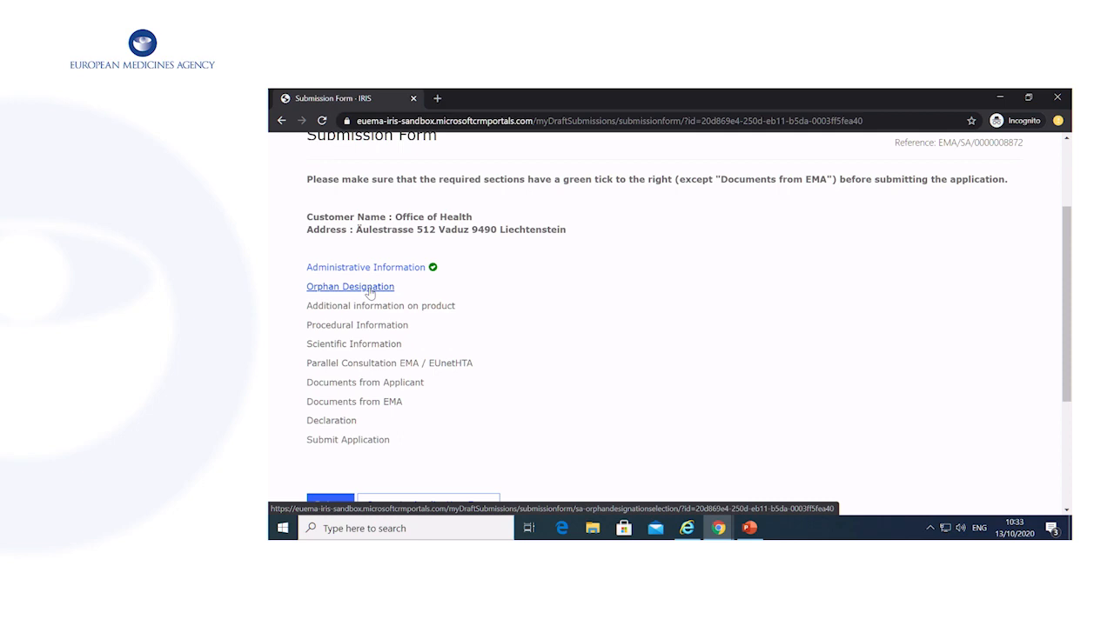
In Orphan Designation, try Yes with designation EU/1/23/2563, then change the answer to No.
{"action": "left_click", "coordinate": [370, 294]}
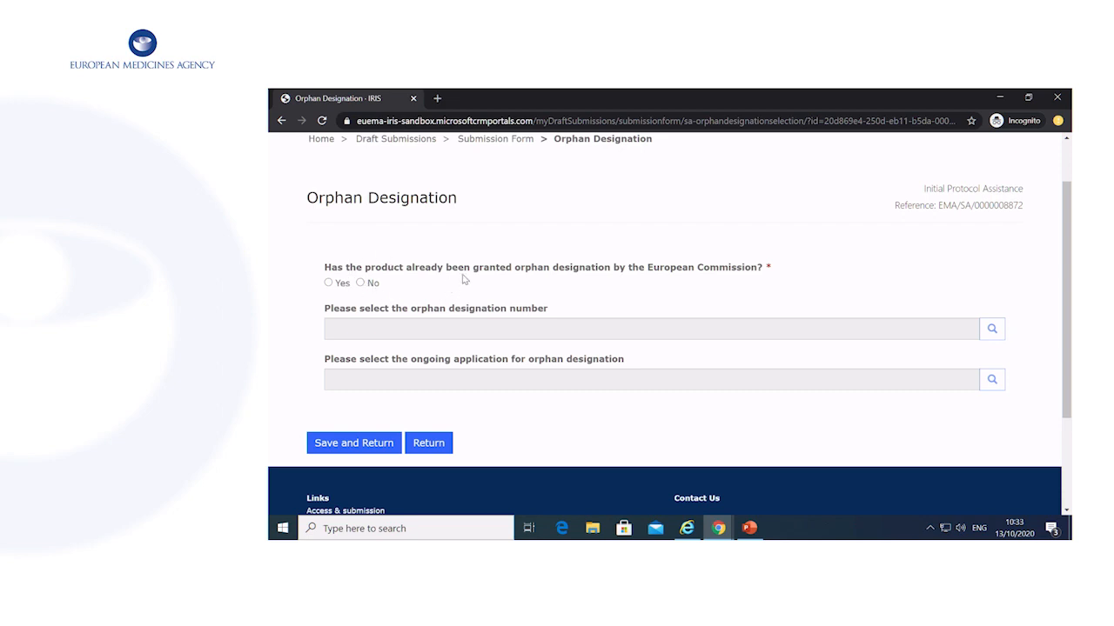
{"action": "left_click", "coordinate": [328, 283]}
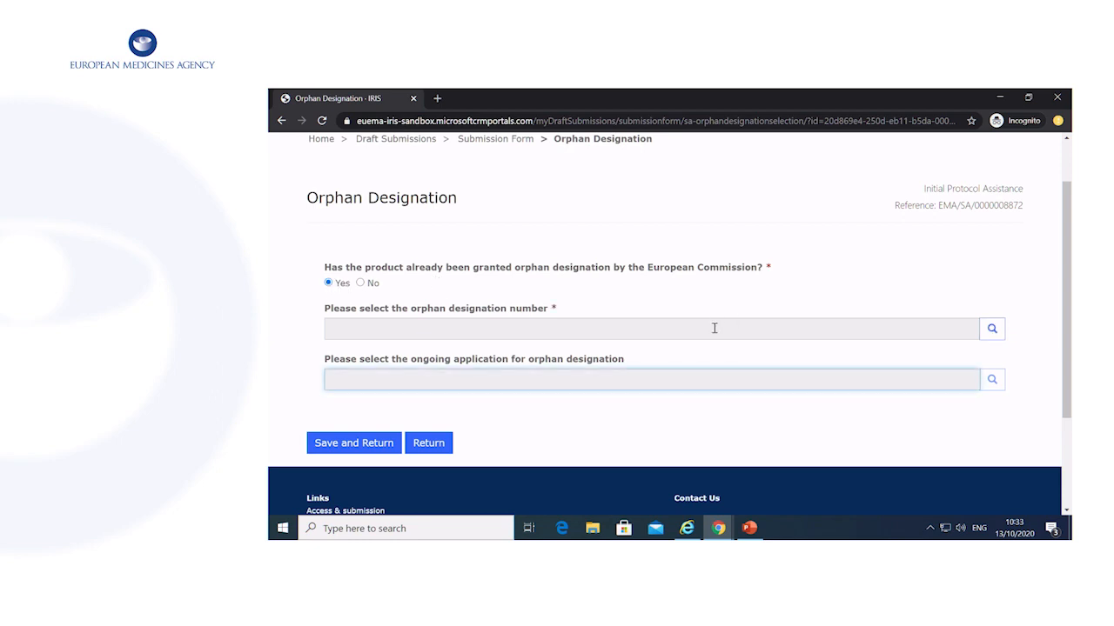
{"action": "left_click", "coordinate": [427, 328]}
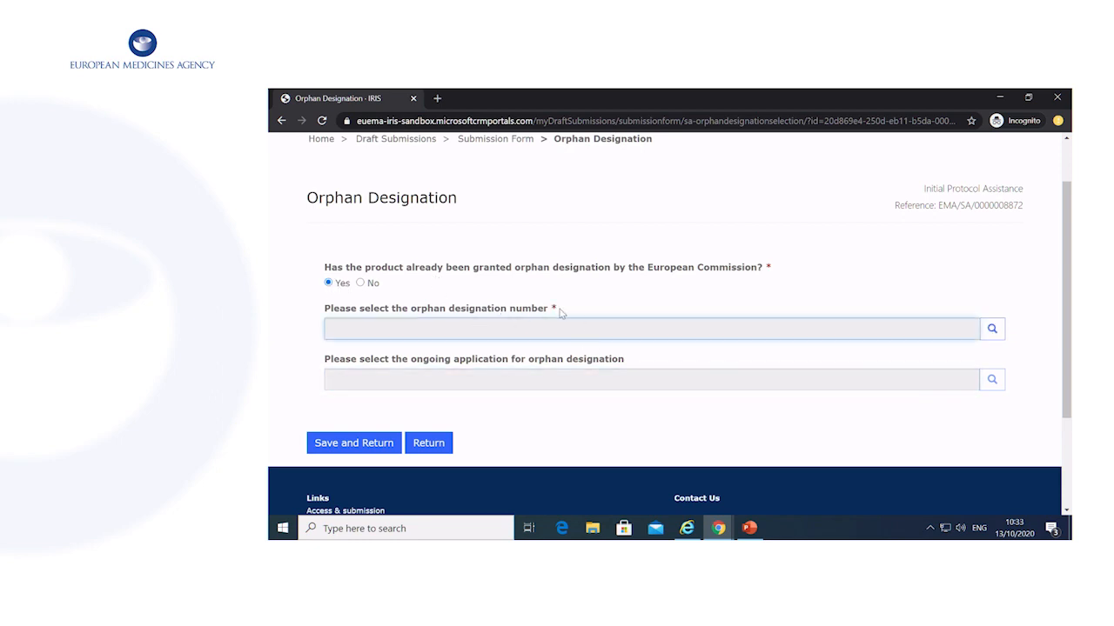
{"action": "left_click", "coordinate": [992, 329]}
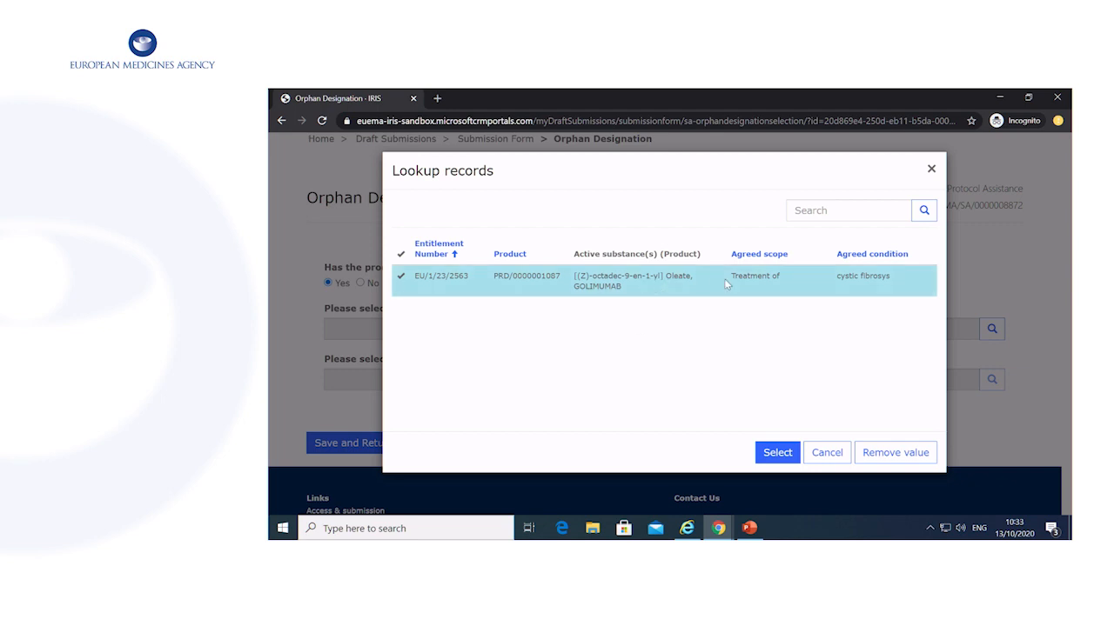
{"action": "left_click", "coordinate": [777, 453]}
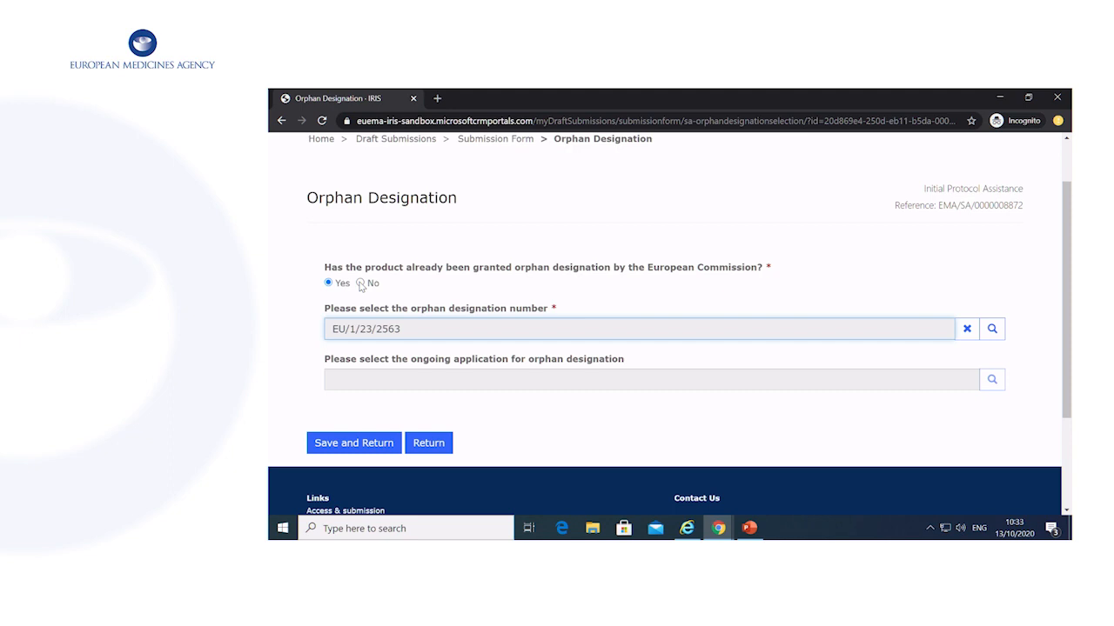
{"action": "left_click", "coordinate": [360, 283]}
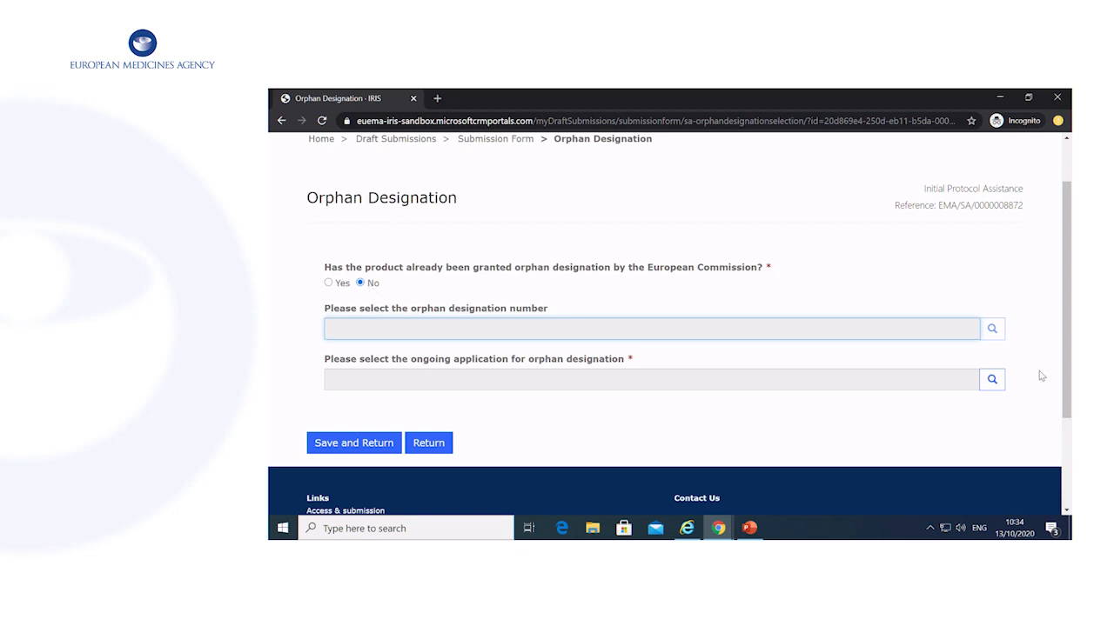
{"action": "left_click", "coordinate": [991, 380]}
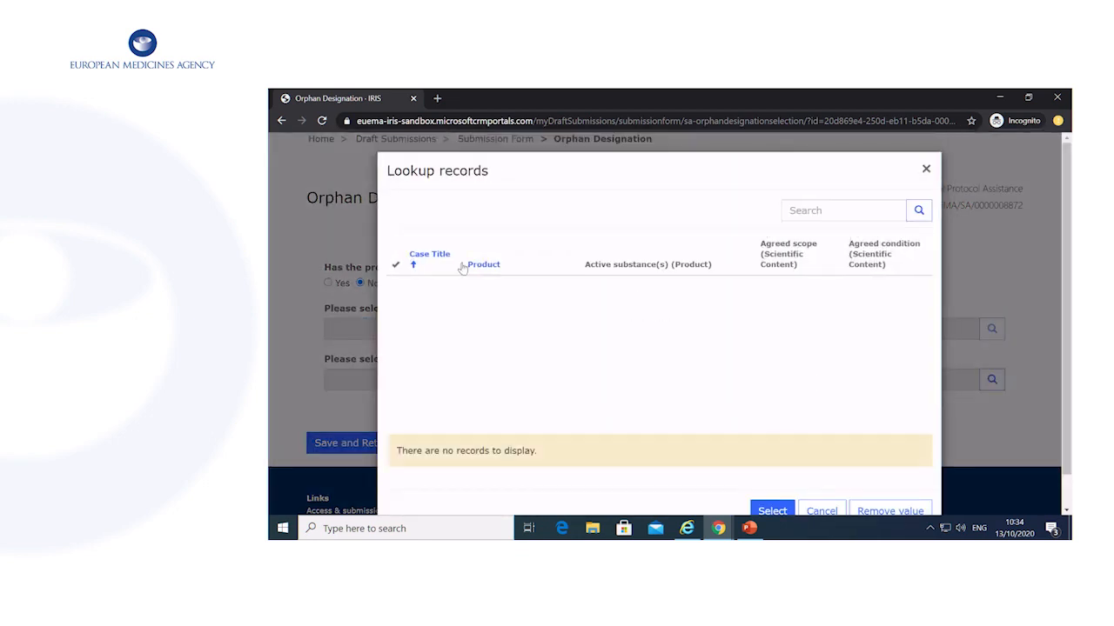
{"action": "scroll", "coordinate": [529, 361], "scroll_direction": "down", "scroll_amount": 1}
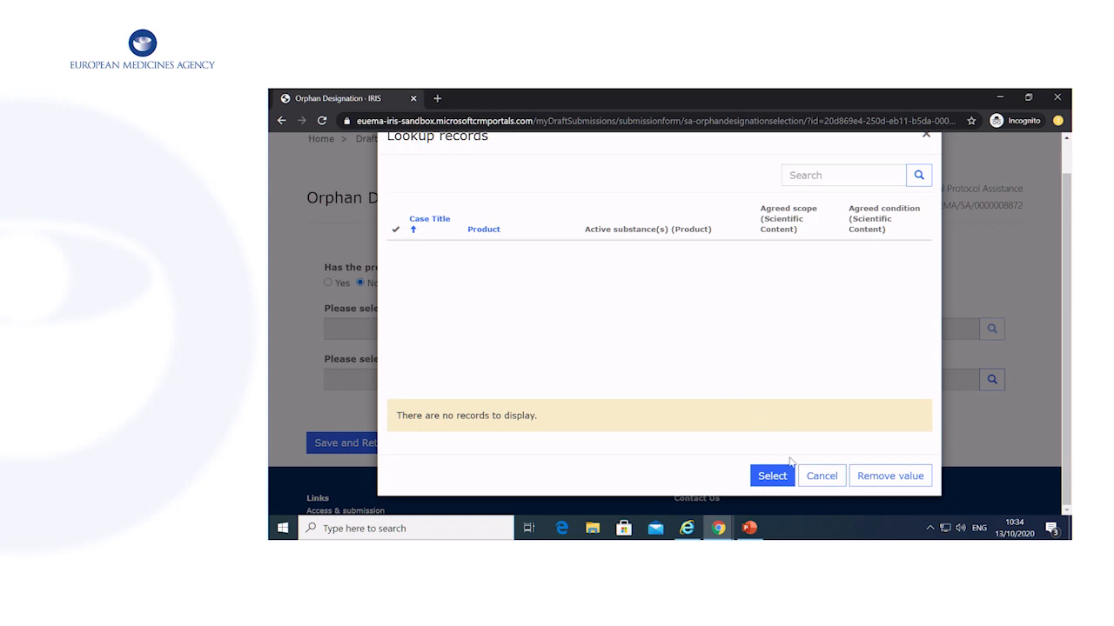
{"action": "left_click", "coordinate": [836, 482]}
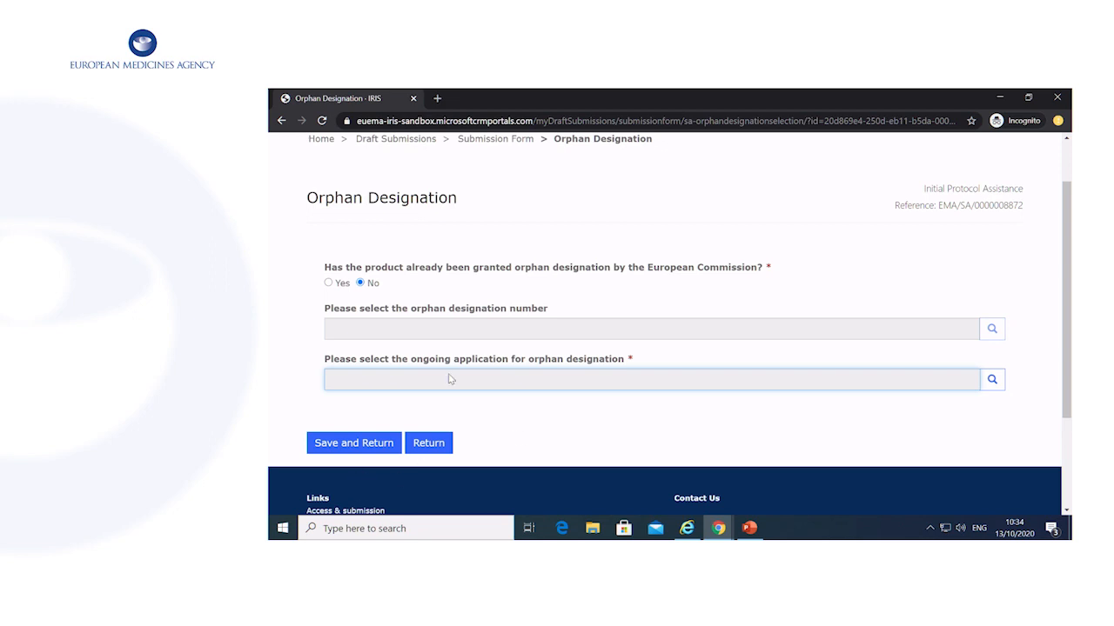
Answer Yes with orphan designation EU/1/23/2563 and save the Orphan Designation section.
{"action": "left_click", "coordinate": [328, 283]}
{"action": "left_click", "coordinate": [990, 328]}
{"action": "left_click", "coordinate": [461, 291]}
{"action": "left_click", "coordinate": [774, 453]}
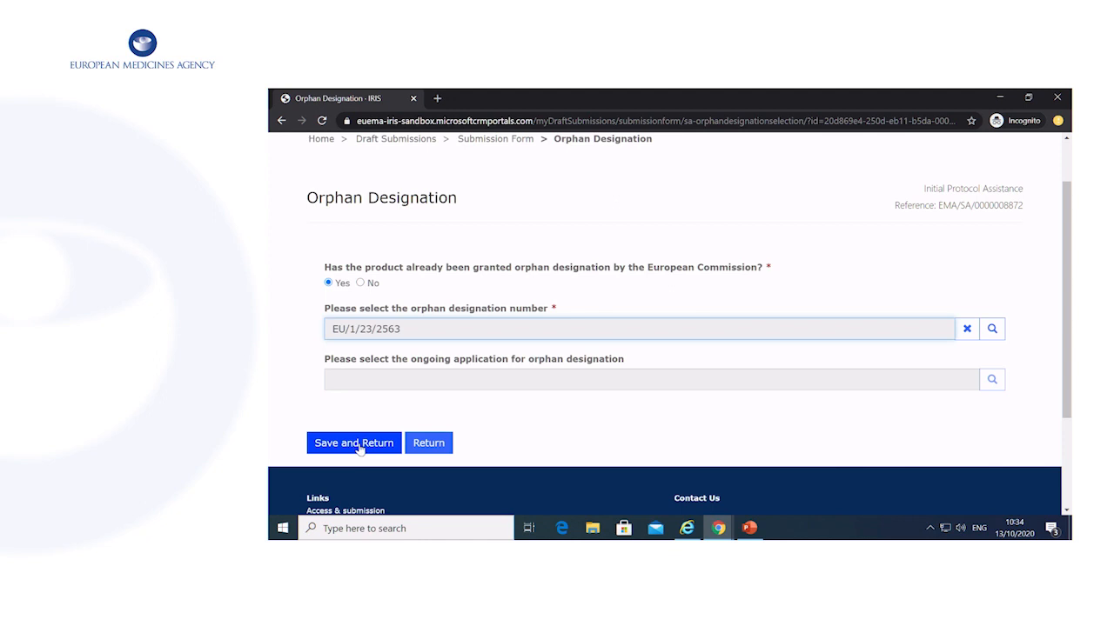
{"action": "left_click", "coordinate": [354, 444]}
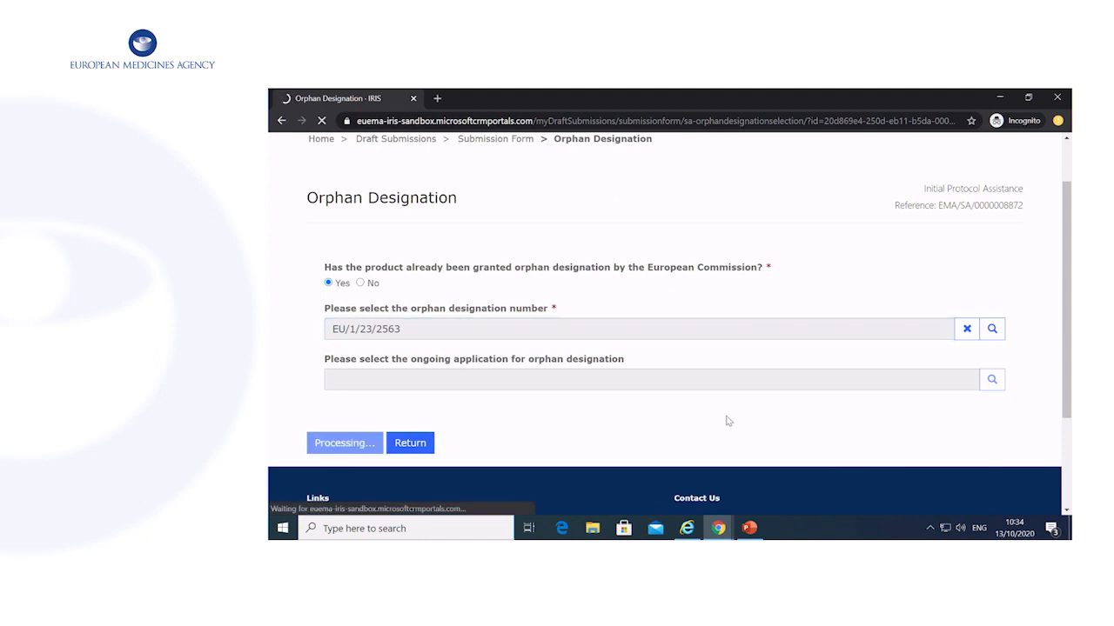
{"action": "scroll", "coordinate": [728, 421], "scroll_direction": "down", "scroll_amount": 5}
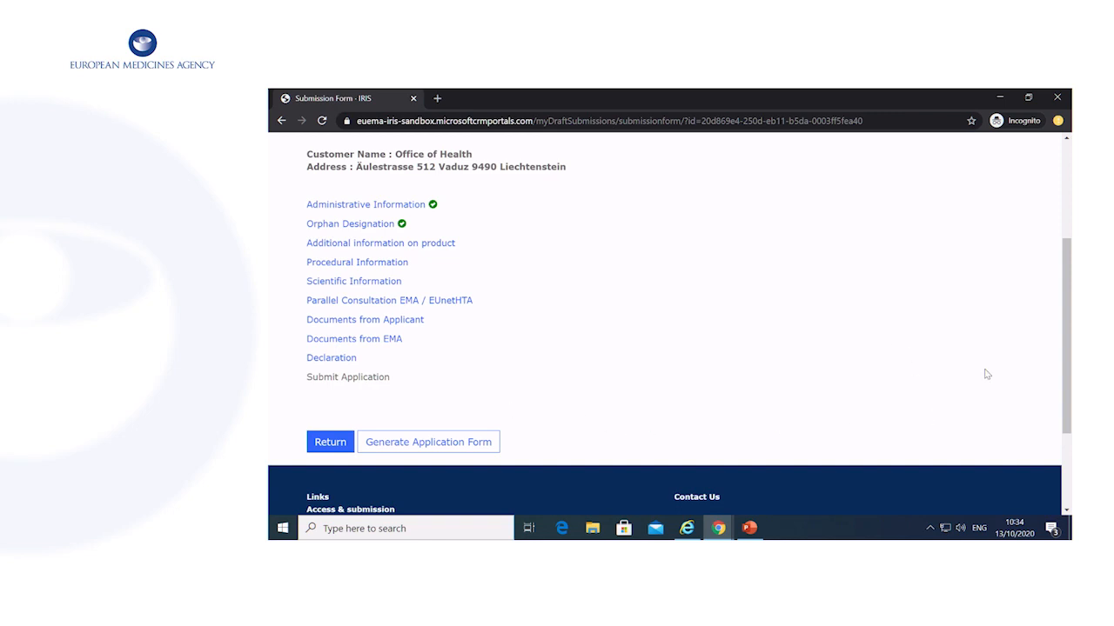
{"action": "scroll", "coordinate": [987, 374], "scroll_direction": "up", "scroll_amount": 3}
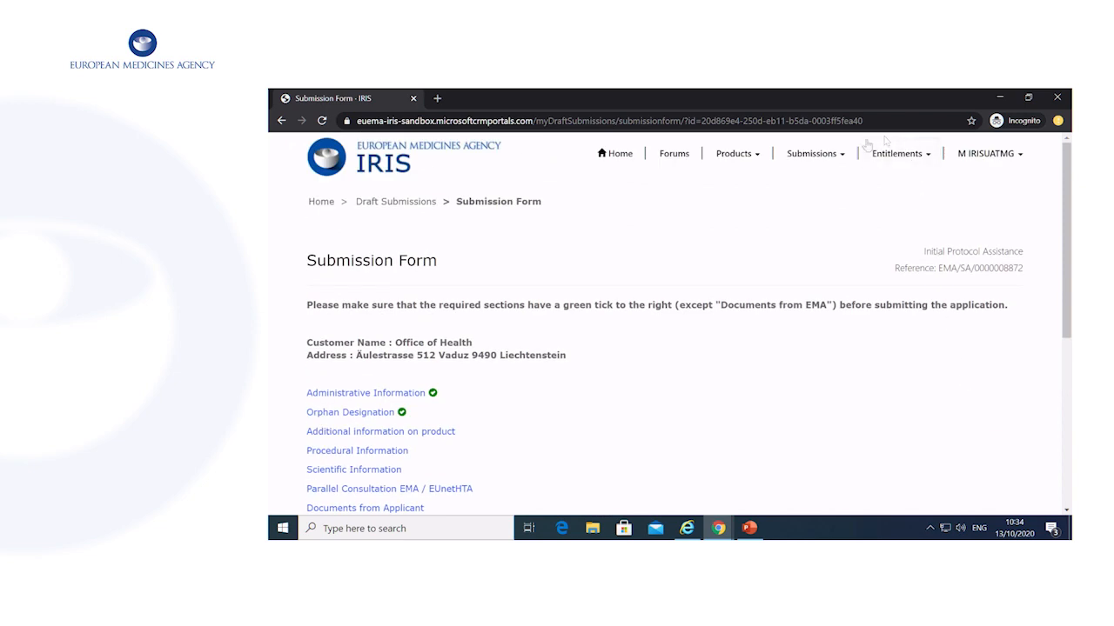
{"action": "left_click", "coordinate": [813, 153]}
{"action": "left_click", "coordinate": [789, 215]}
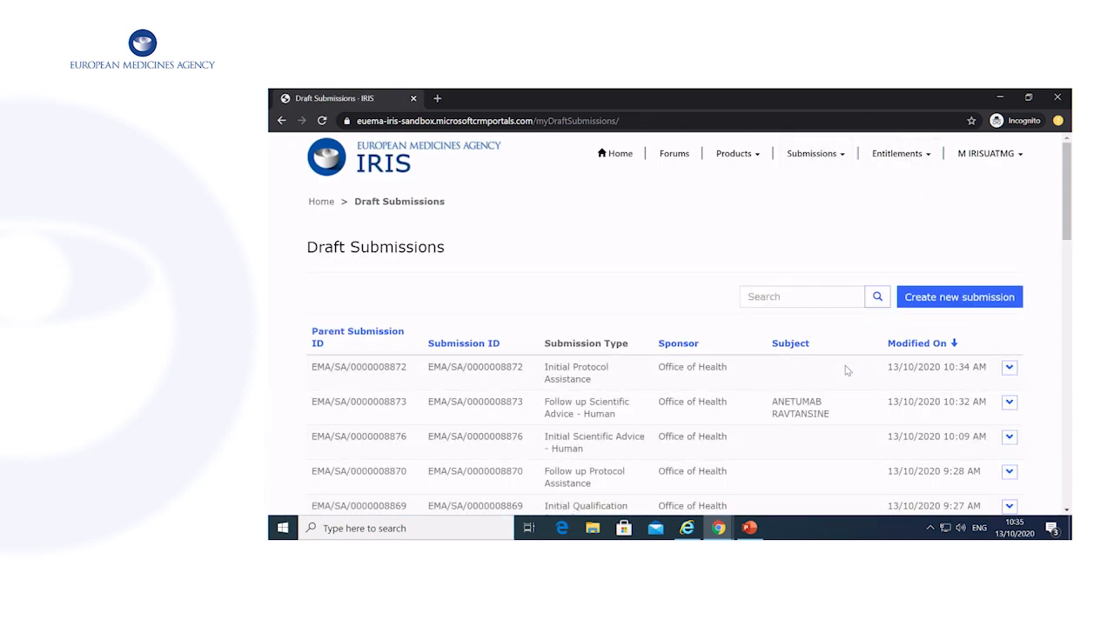
{"action": "scroll", "coordinate": [844, 365], "scroll_direction": "down", "scroll_amount": 3}
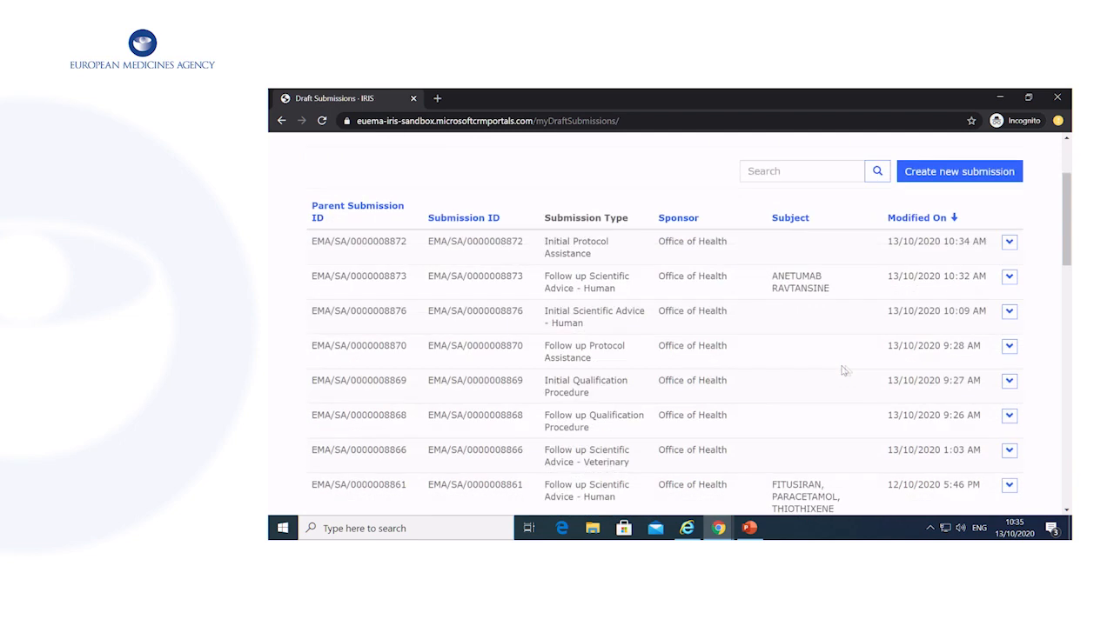
{"action": "left_click", "coordinate": [1010, 347]}
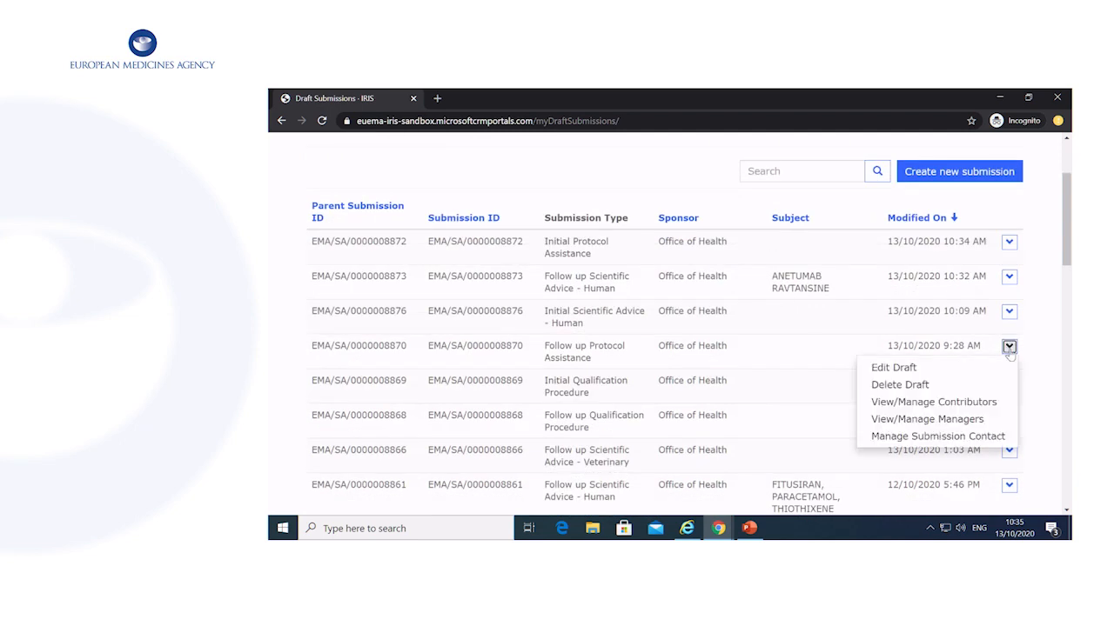
{"action": "left_click", "coordinate": [957, 368]}
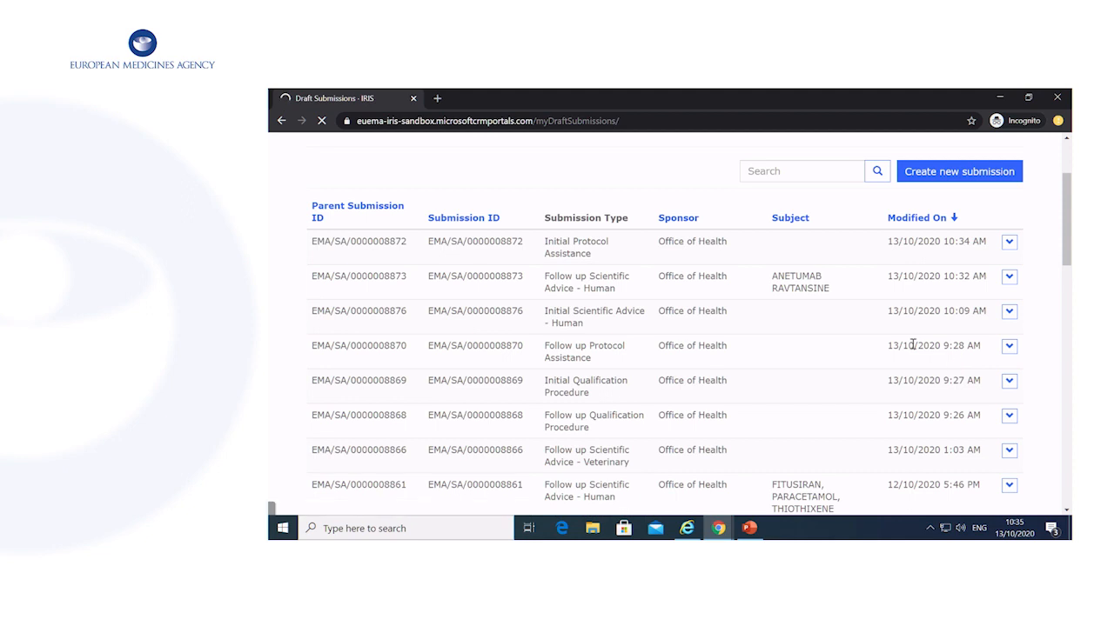
{"action": "scroll", "coordinate": [914, 345], "scroll_direction": "down", "scroll_amount": 1}
{"action": "scroll", "coordinate": [924, 345], "scroll_direction": "down", "scroll_amount": 1}
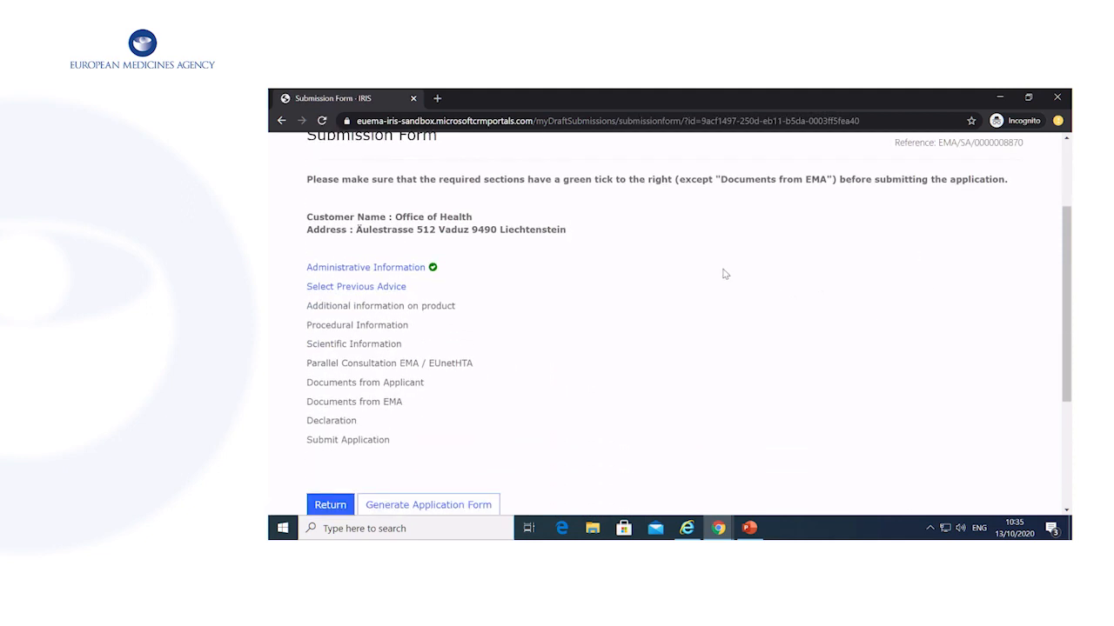
{"action": "left_click", "coordinate": [393, 291]}
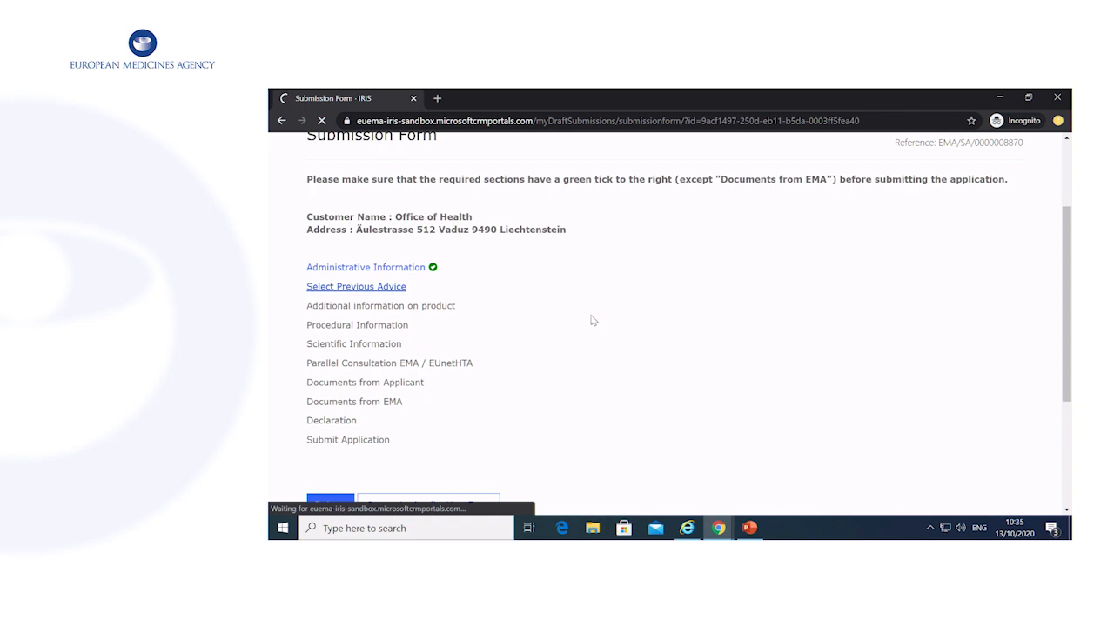
{"action": "scroll", "coordinate": [604, 320], "scroll_direction": "down", "scroll_amount": 3}
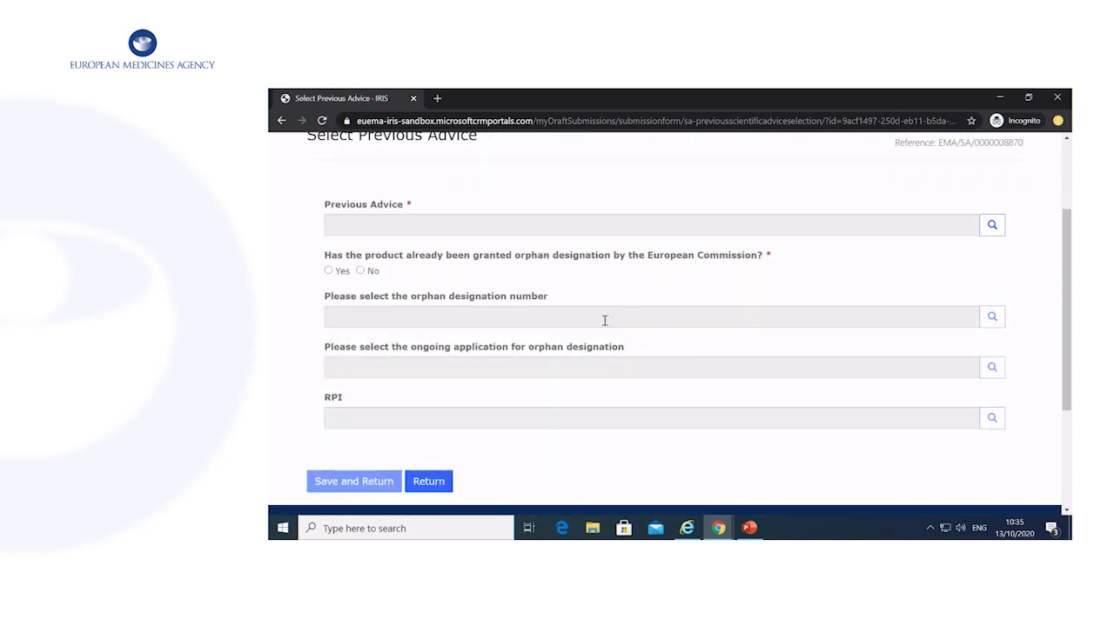
{"action": "left_click", "coordinate": [991, 225]}
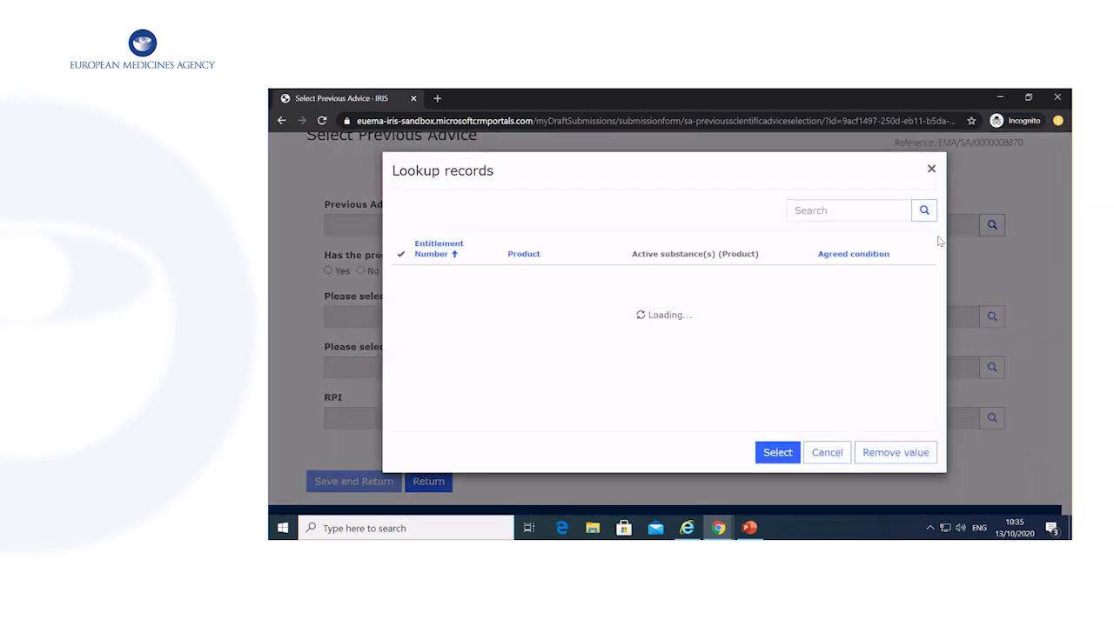
{"action": "left_click", "coordinate": [650, 318]}
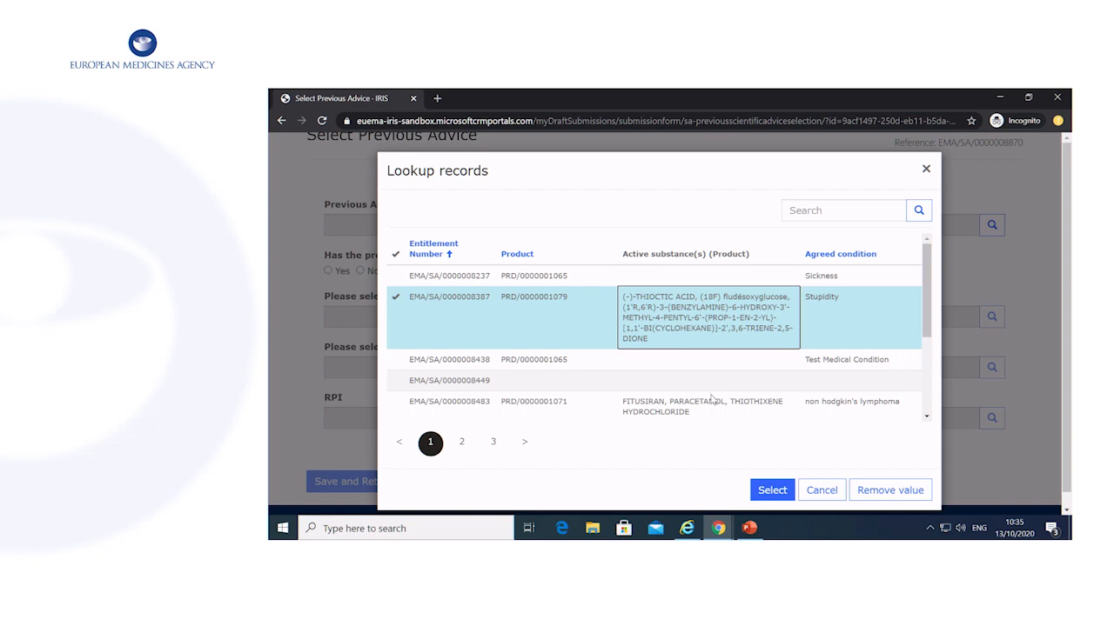
{"action": "left_click", "coordinate": [696, 361]}
{"action": "left_click", "coordinate": [766, 488]}
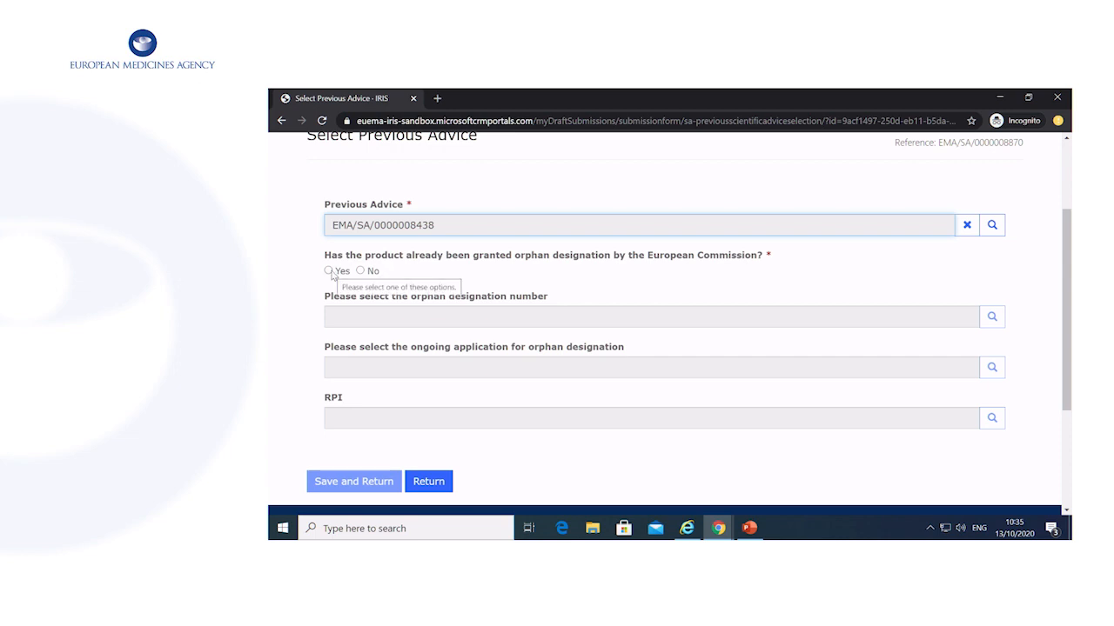
{"action": "left_click", "coordinate": [329, 270]}
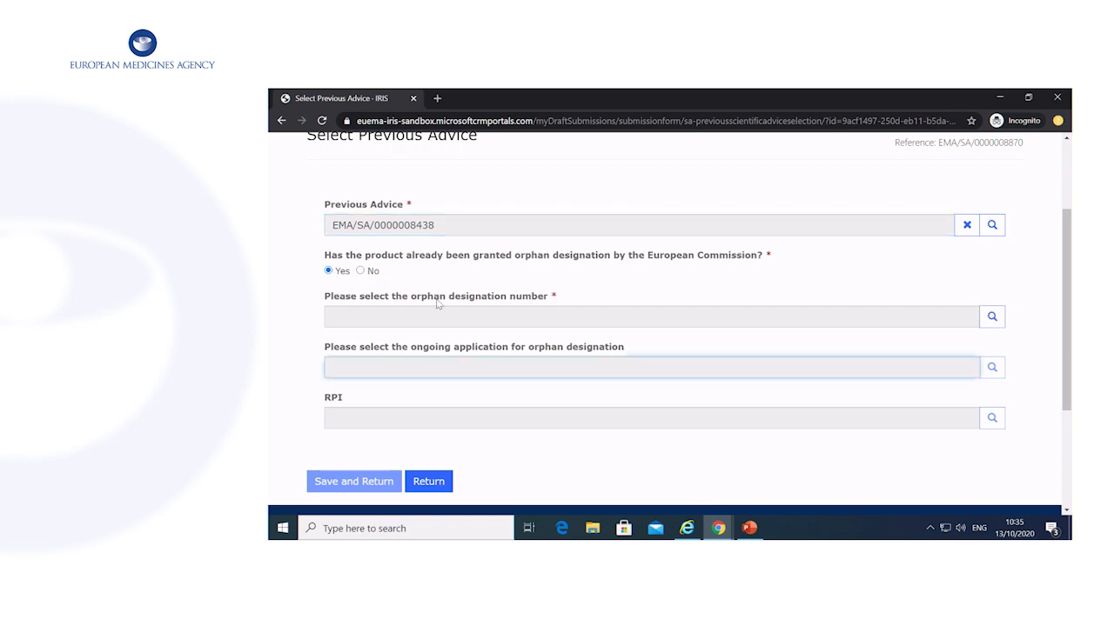
{"action": "left_click", "coordinate": [361, 271]}
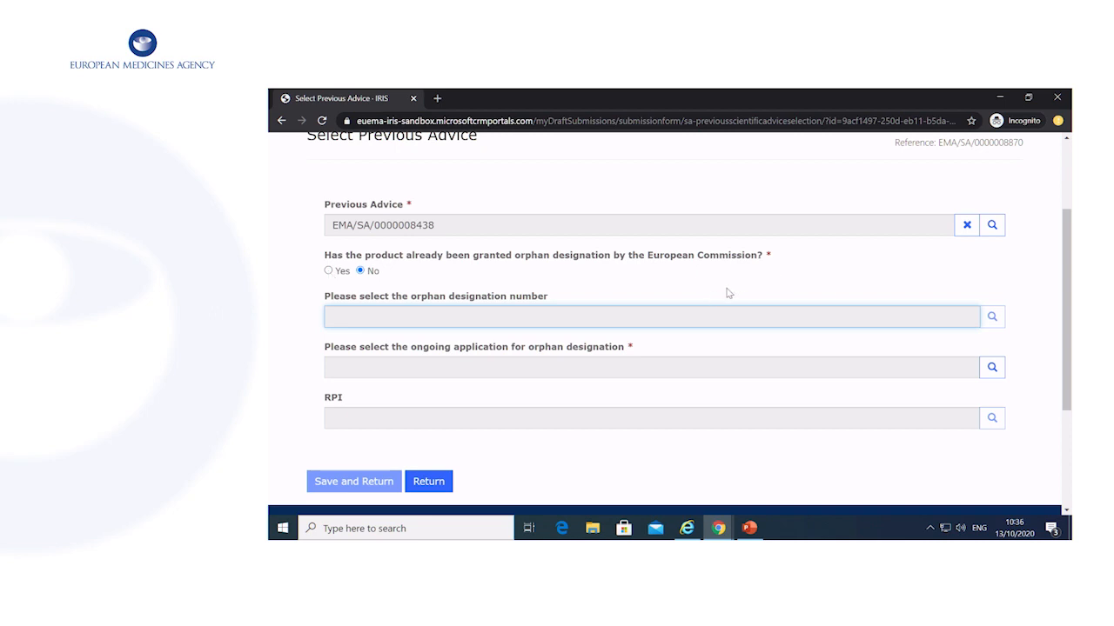
Answer Yes with orphan designation EU/1/23/2563 and save the Select Previous Advice section.
{"action": "left_click", "coordinate": [336, 271]}
{"action": "left_click", "coordinate": [991, 316]}
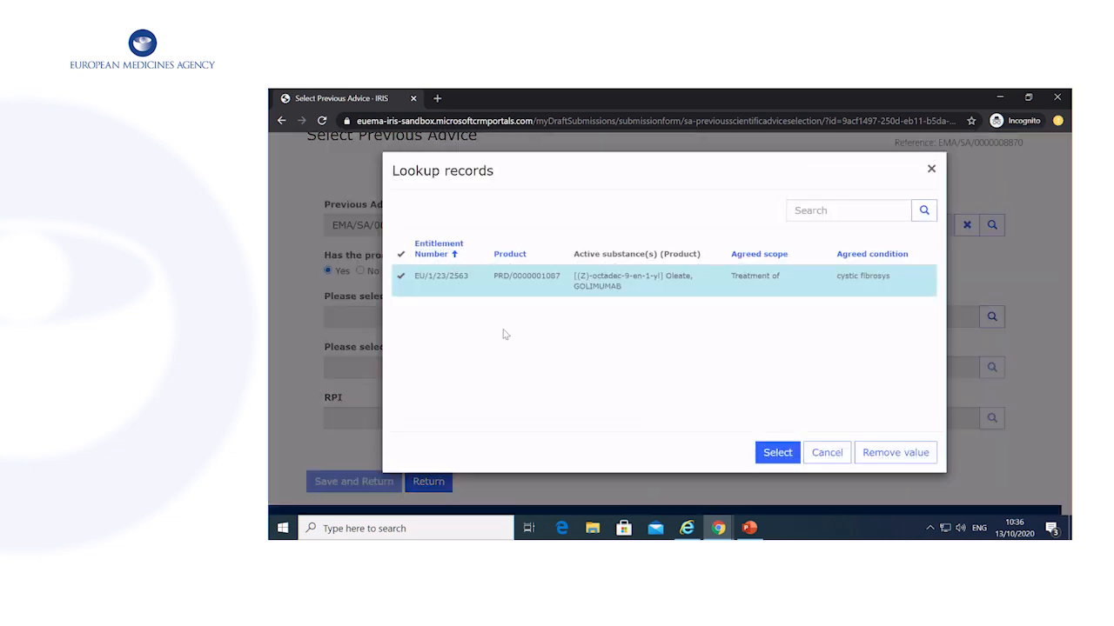
{"action": "left_click", "coordinate": [777, 453]}
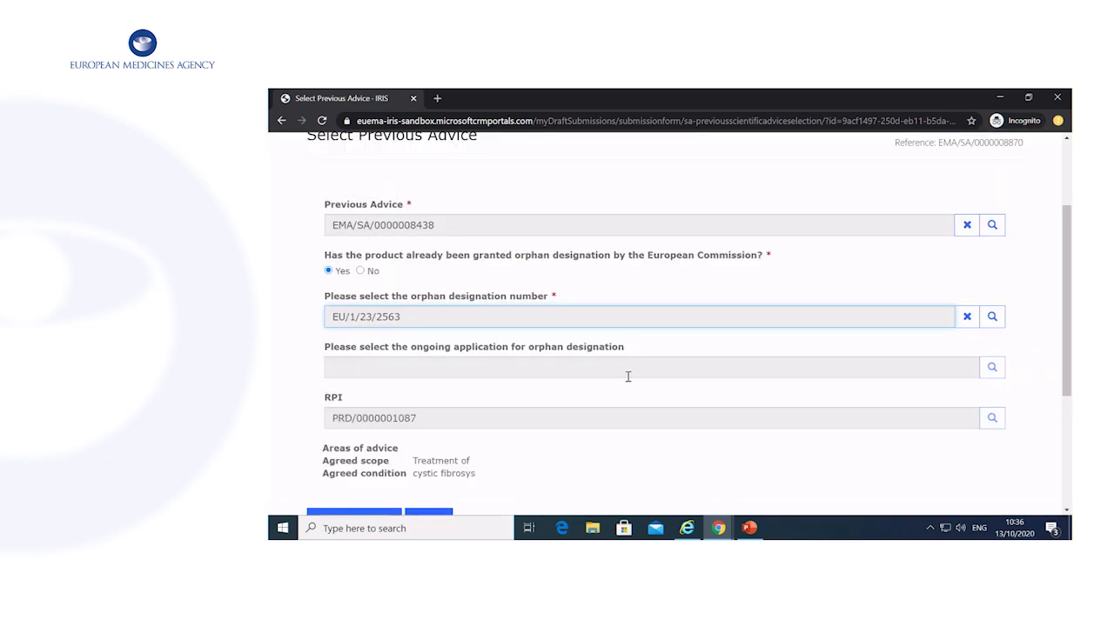
{"action": "scroll", "coordinate": [627, 375], "scroll_direction": "down", "scroll_amount": 1}
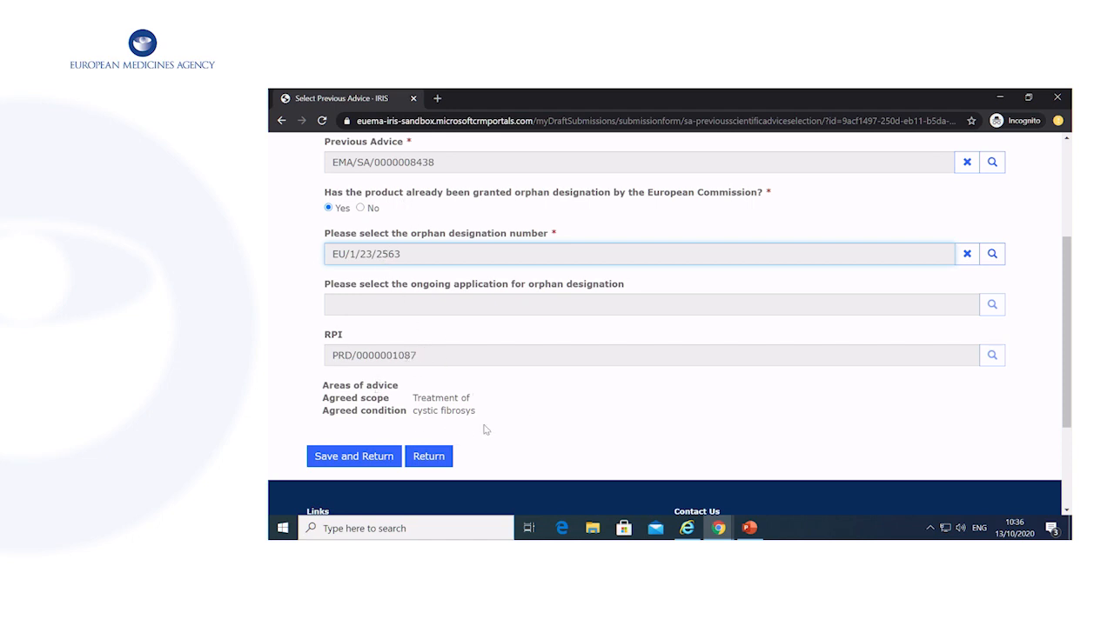
{"action": "left_click", "coordinate": [377, 459]}
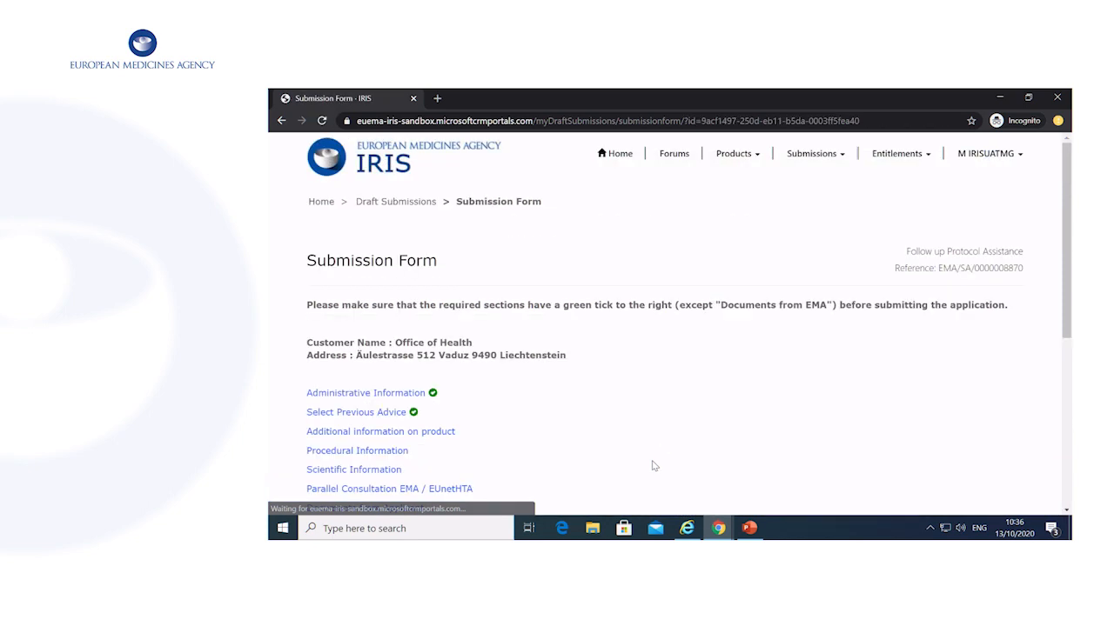
{"action": "scroll", "coordinate": [663, 459], "scroll_direction": "down", "scroll_amount": 1}
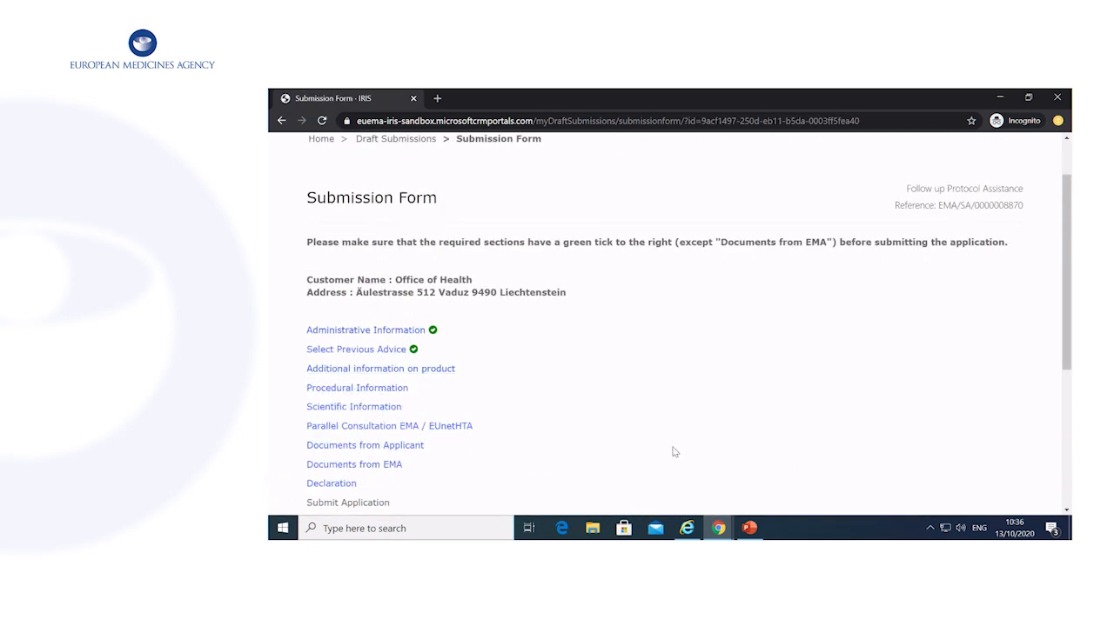
{"action": "scroll", "coordinate": [672, 452], "scroll_direction": "up", "scroll_amount": 1}
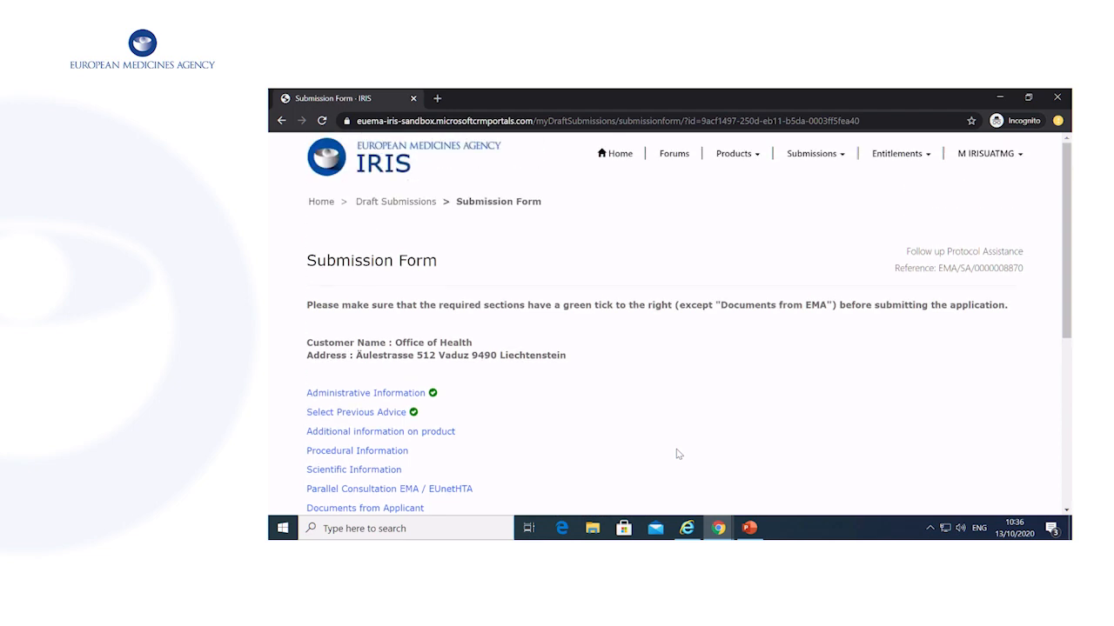
{"action": "left_click", "coordinate": [838, 159]}
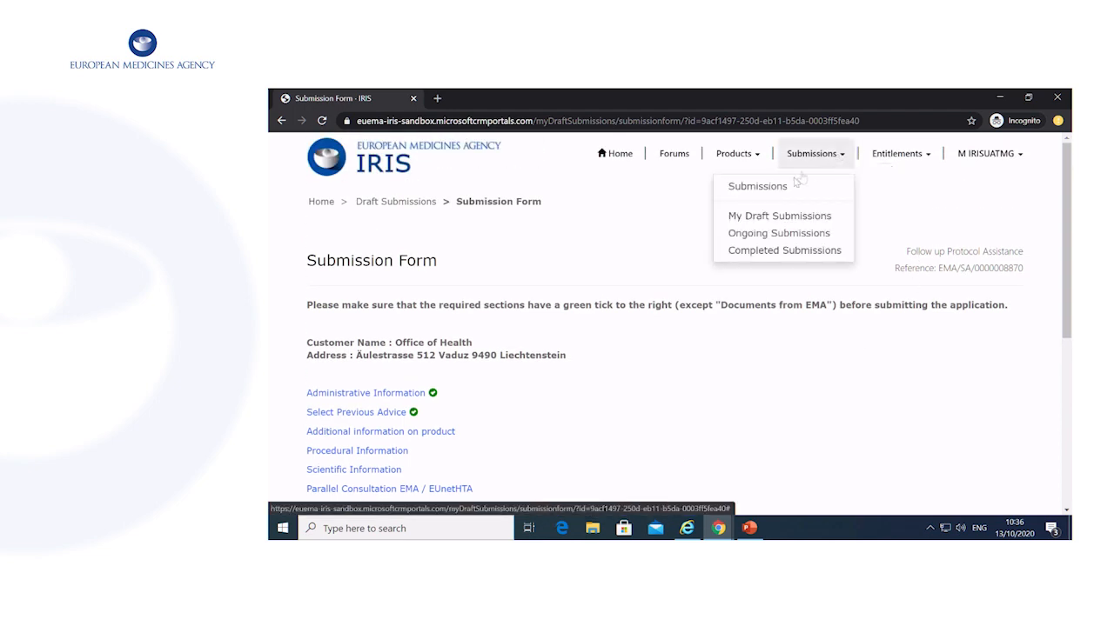
{"action": "left_click", "coordinate": [812, 218]}
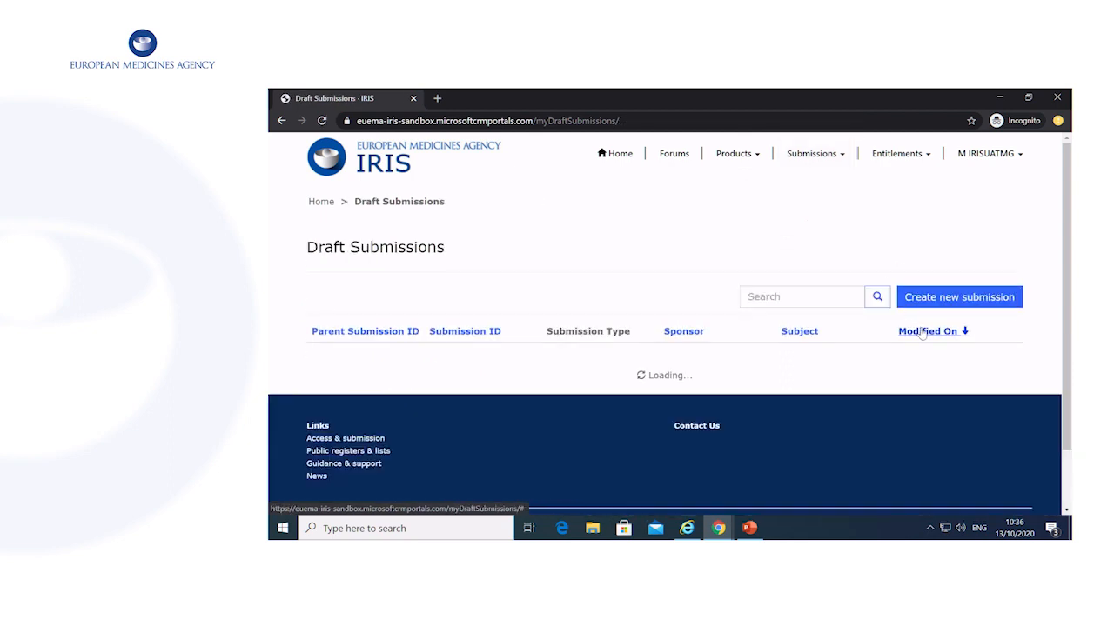
{"action": "scroll", "coordinate": [871, 377], "scroll_direction": "down", "scroll_amount": 3}
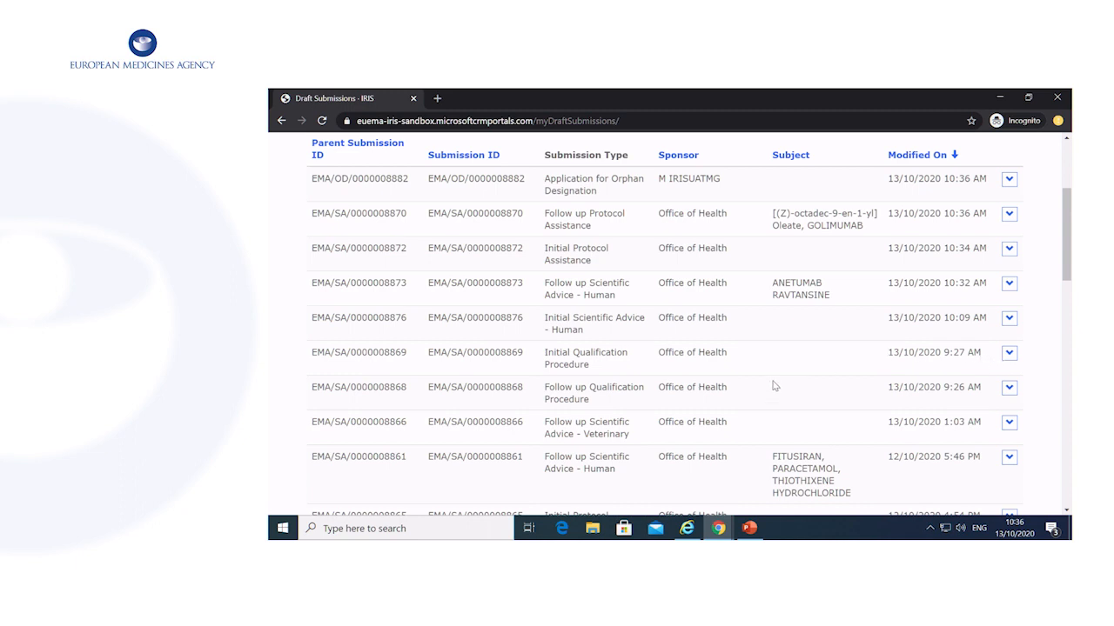
{"action": "left_click", "coordinate": [1009, 353]}
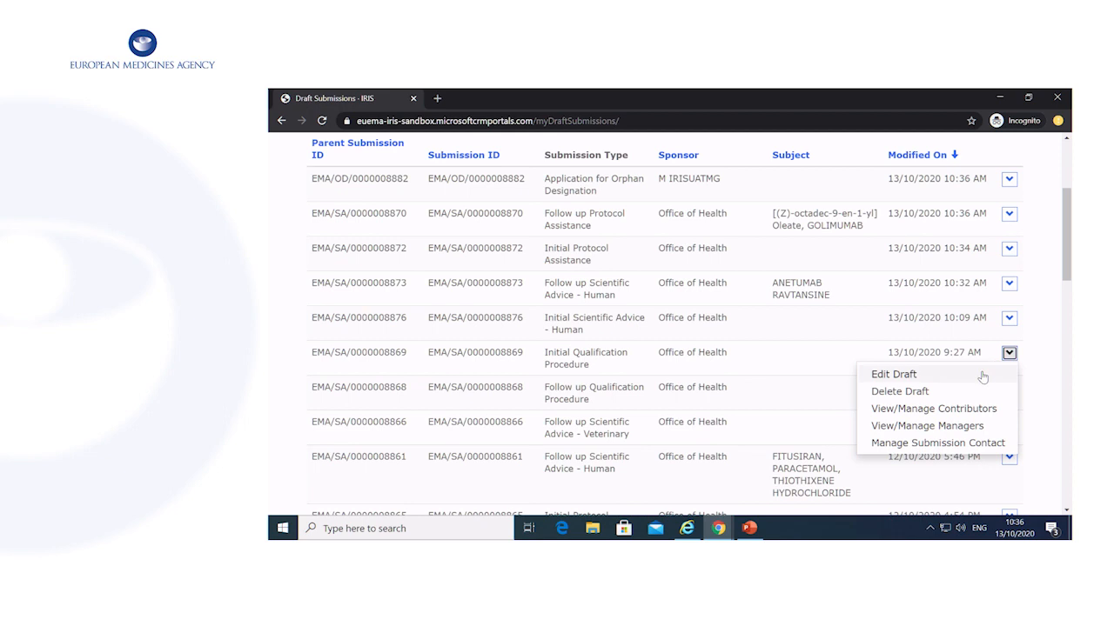
{"action": "left_click", "coordinate": [983, 375]}
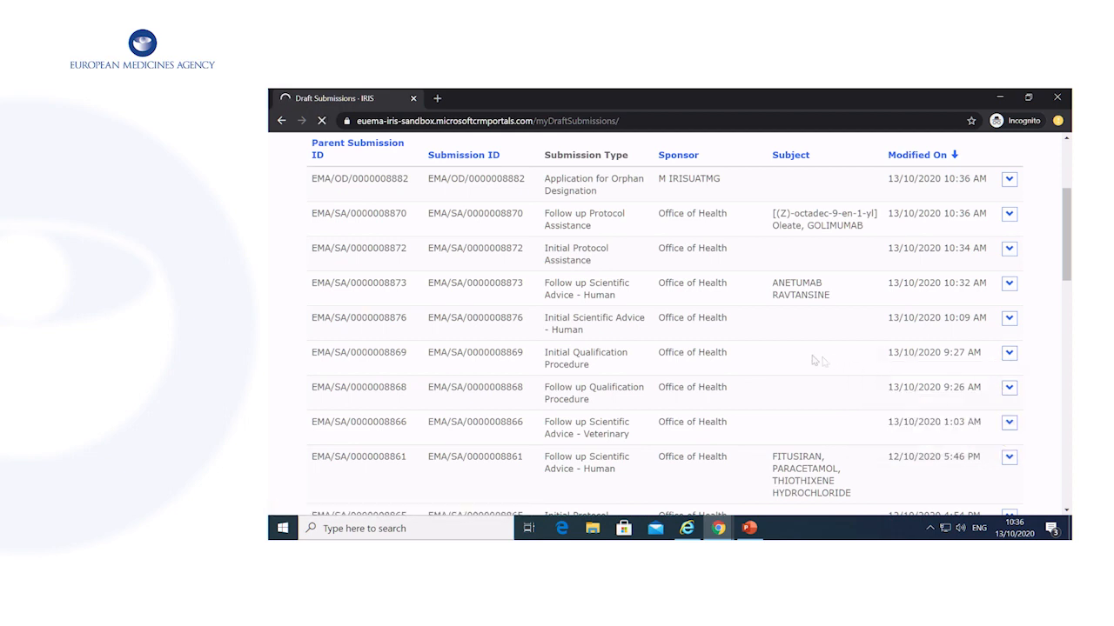
{"action": "scroll", "coordinate": [801, 336], "scroll_direction": "down", "scroll_amount": 2}
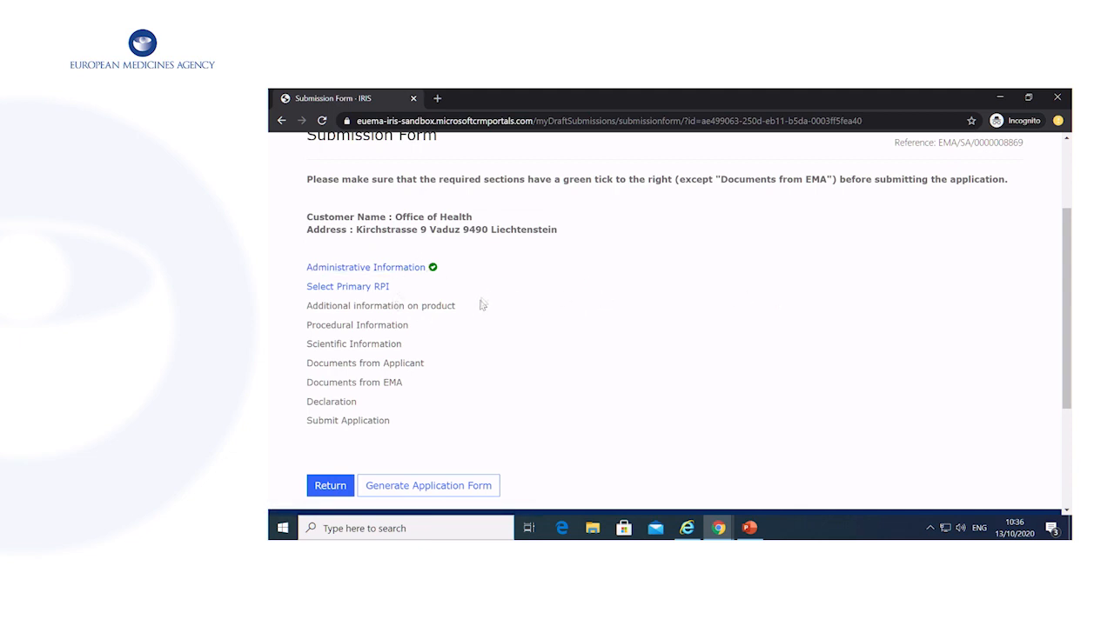
{"action": "left_click", "coordinate": [346, 288]}
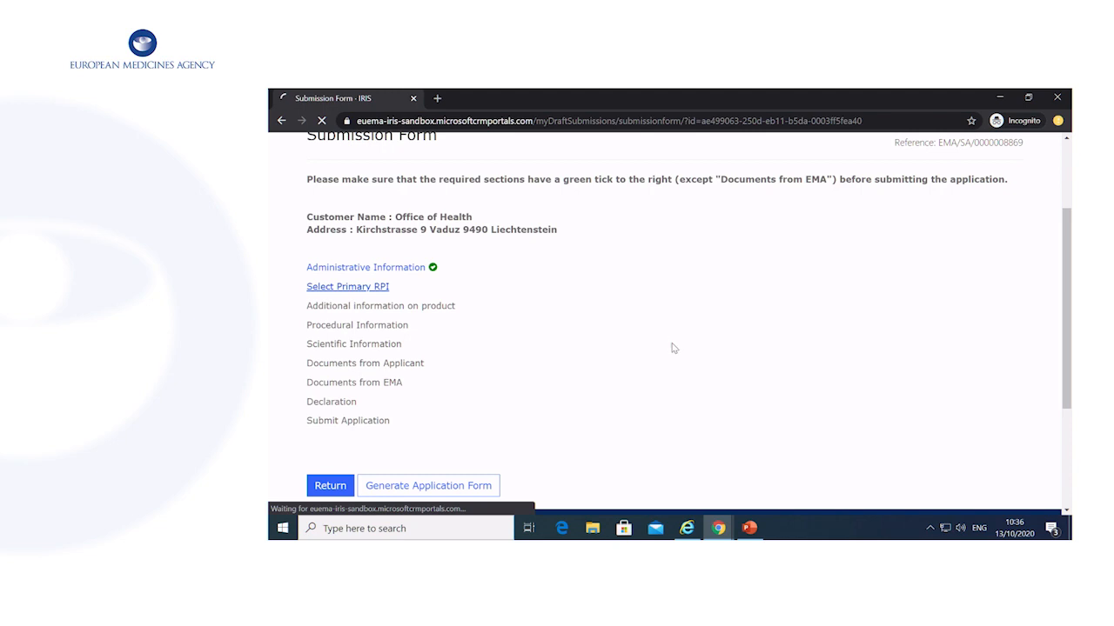
{"action": "scroll", "coordinate": [693, 343], "scroll_direction": "down", "scroll_amount": 2}
{"action": "scroll", "coordinate": [693, 341], "scroll_direction": "up", "scroll_amount": 1}
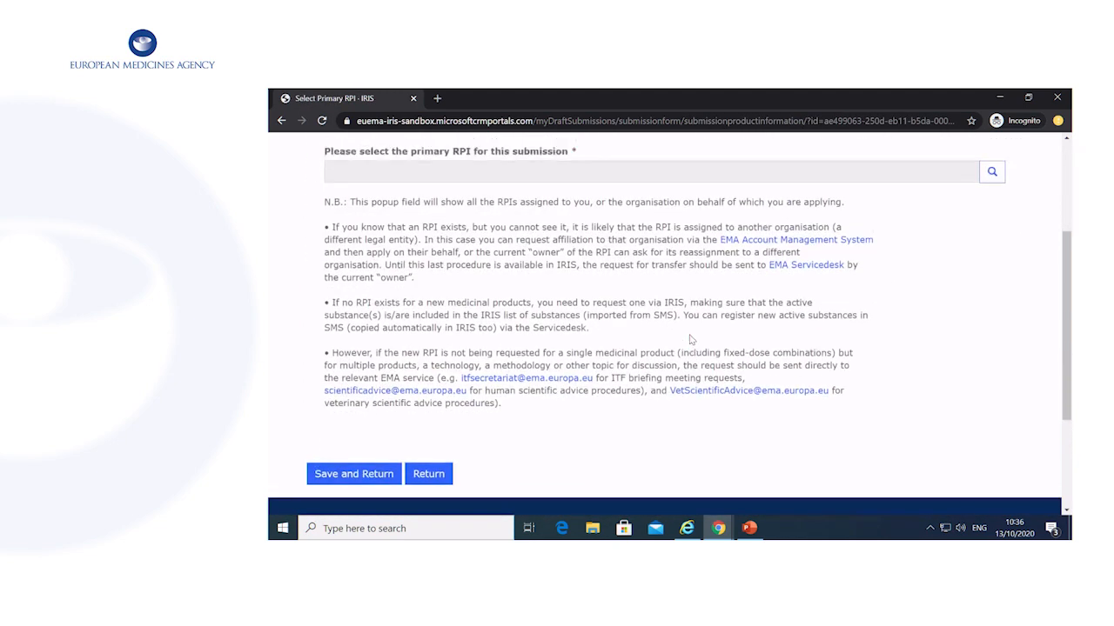
{"action": "scroll", "coordinate": [871, 343], "scroll_direction": "down", "scroll_amount": 1}
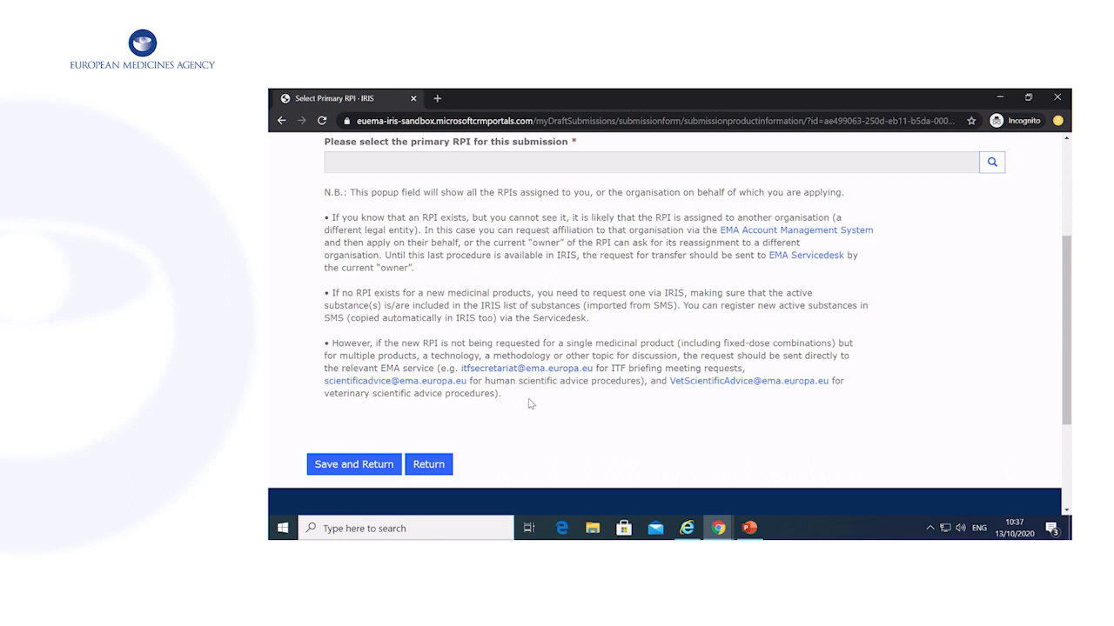
{"action": "left_click", "coordinate": [992, 162]}
{"action": "left_click", "coordinate": [761, 451]}
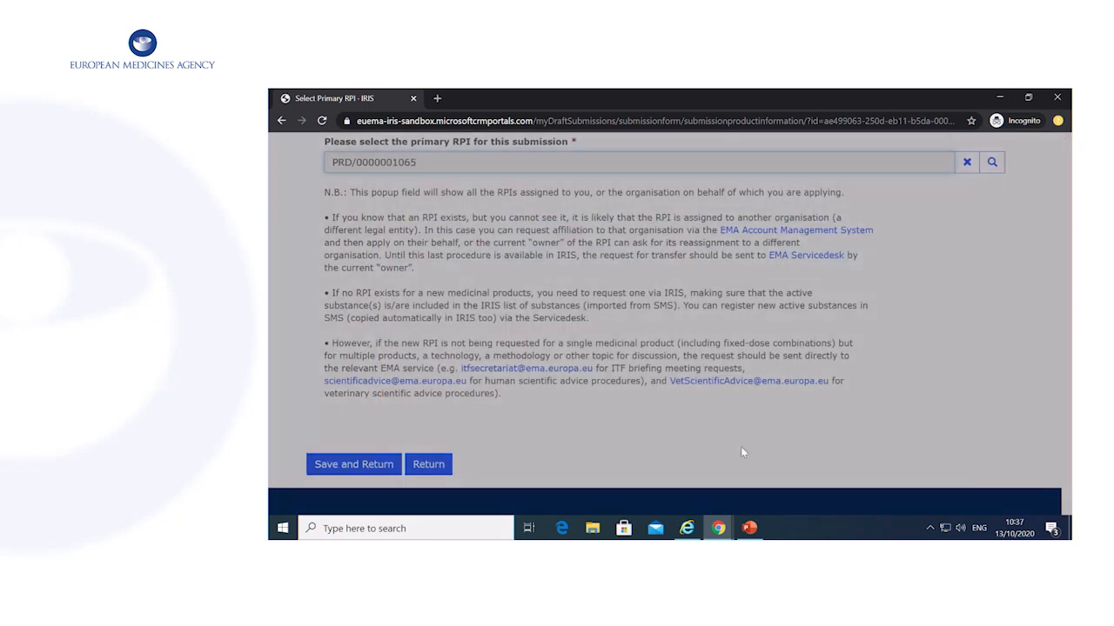
{"action": "left_click", "coordinate": [365, 469]}
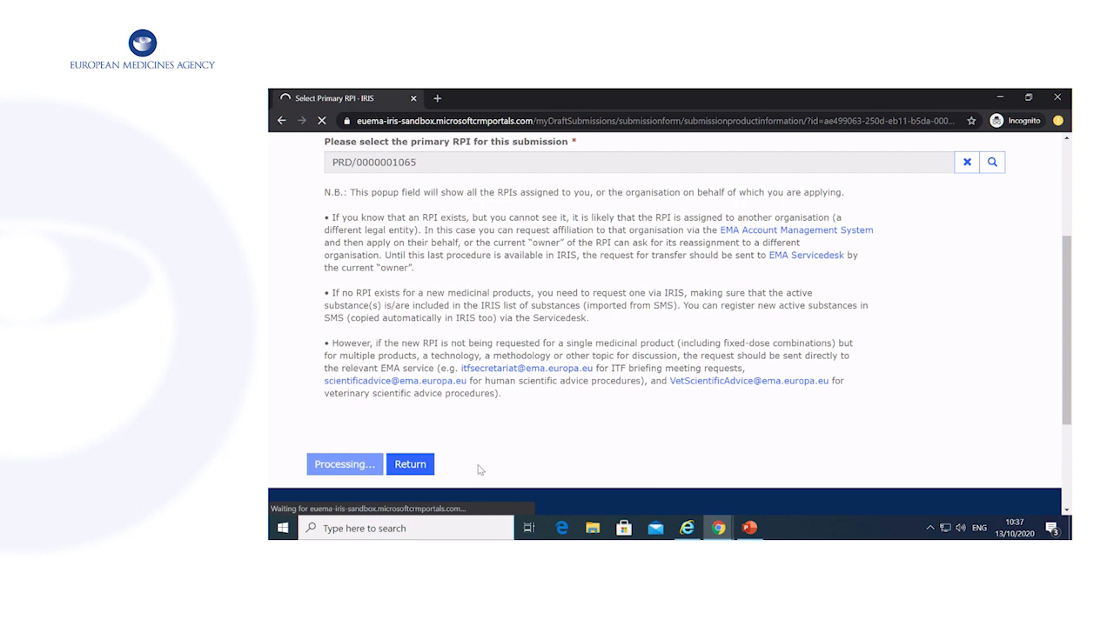
{"action": "scroll", "coordinate": [504, 445], "scroll_direction": "down", "scroll_amount": 2}
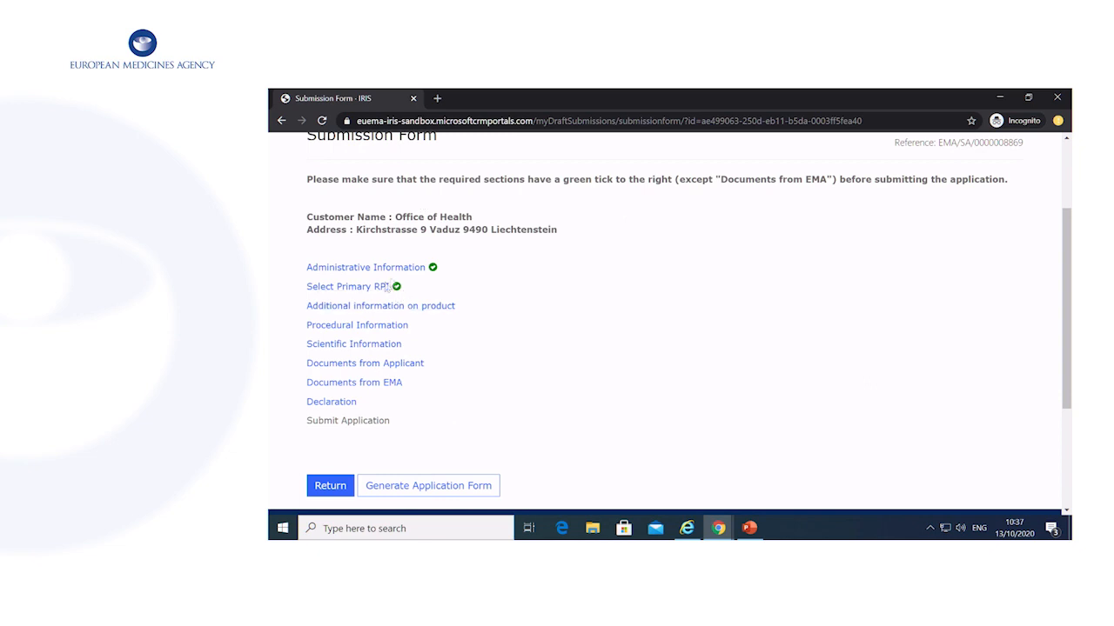
In Additional Information on product, tick the enabling-technologies confirmation and save the section.
{"action": "left_click", "coordinate": [427, 307]}
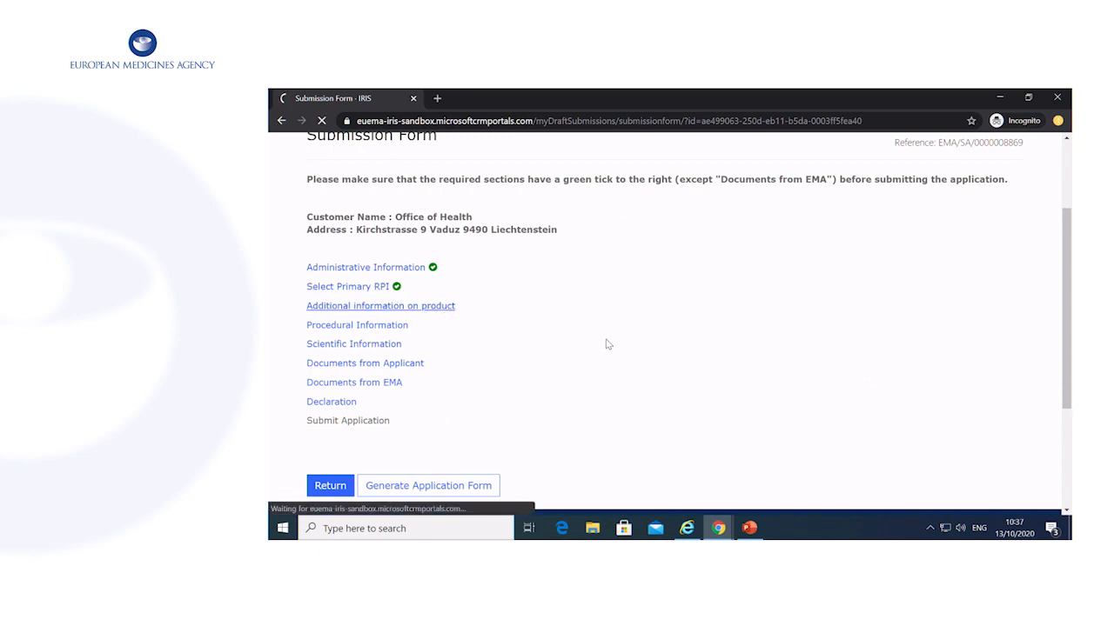
{"action": "scroll", "coordinate": [539, 326], "scroll_direction": "down", "scroll_amount": 2}
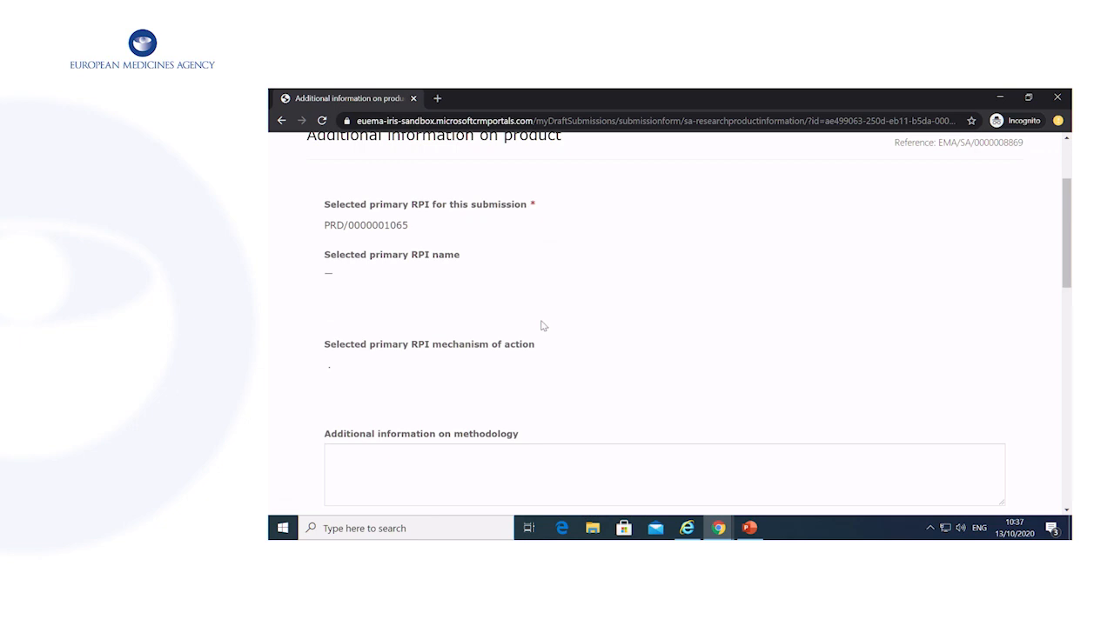
{"action": "scroll", "coordinate": [540, 325], "scroll_direction": "down", "scroll_amount": 3}
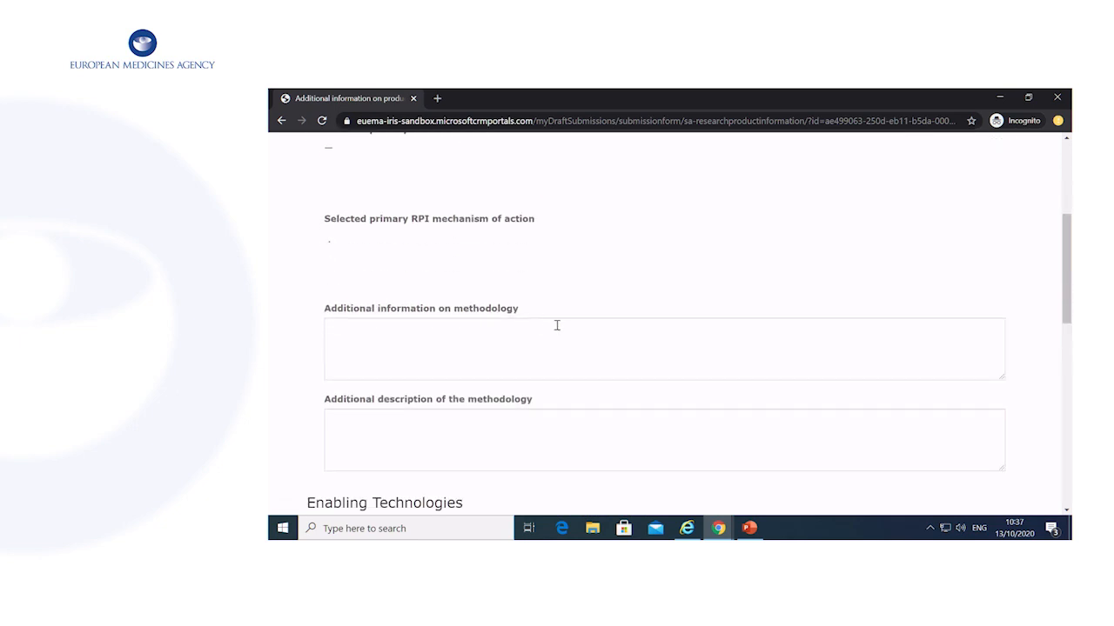
{"action": "scroll", "coordinate": [556, 325], "scroll_direction": "down", "scroll_amount": 1}
{"action": "left_click", "coordinate": [517, 290]}
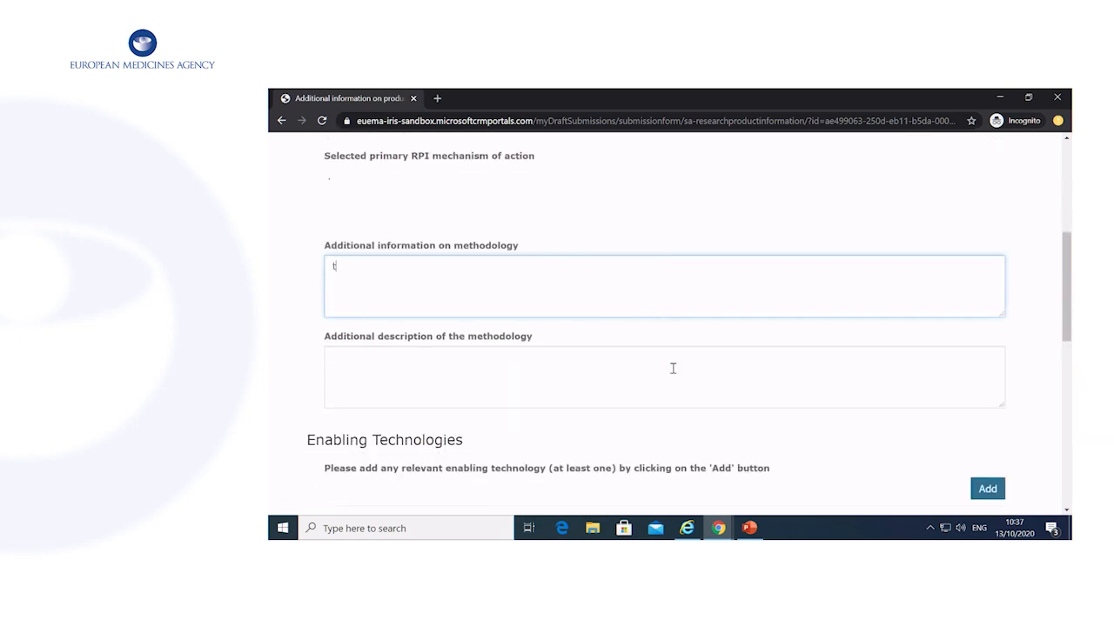
{"action": "scroll", "coordinate": [671, 370], "scroll_direction": "down", "scroll_amount": 3}
{"action": "scroll", "coordinate": [562, 333], "scroll_direction": "up", "scroll_amount": 2}
{"action": "scroll", "coordinate": [509, 355], "scroll_direction": "down", "scroll_amount": 2}
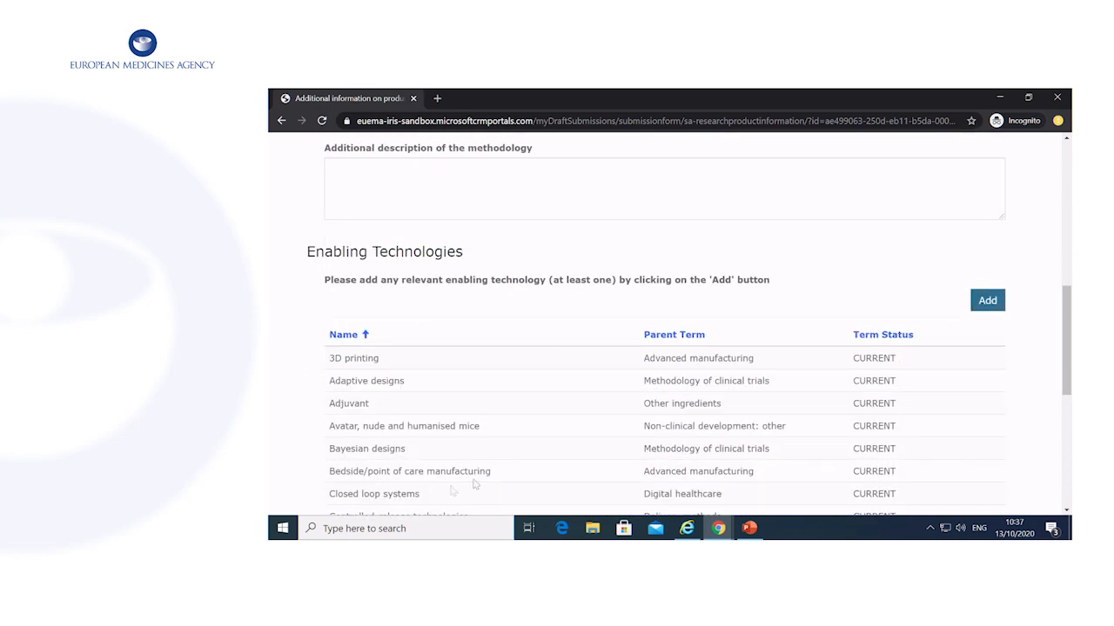
{"action": "scroll", "coordinate": [505, 435], "scroll_direction": "down", "scroll_amount": 1}
{"action": "scroll", "coordinate": [536, 459], "scroll_direction": "down", "scroll_amount": 2}
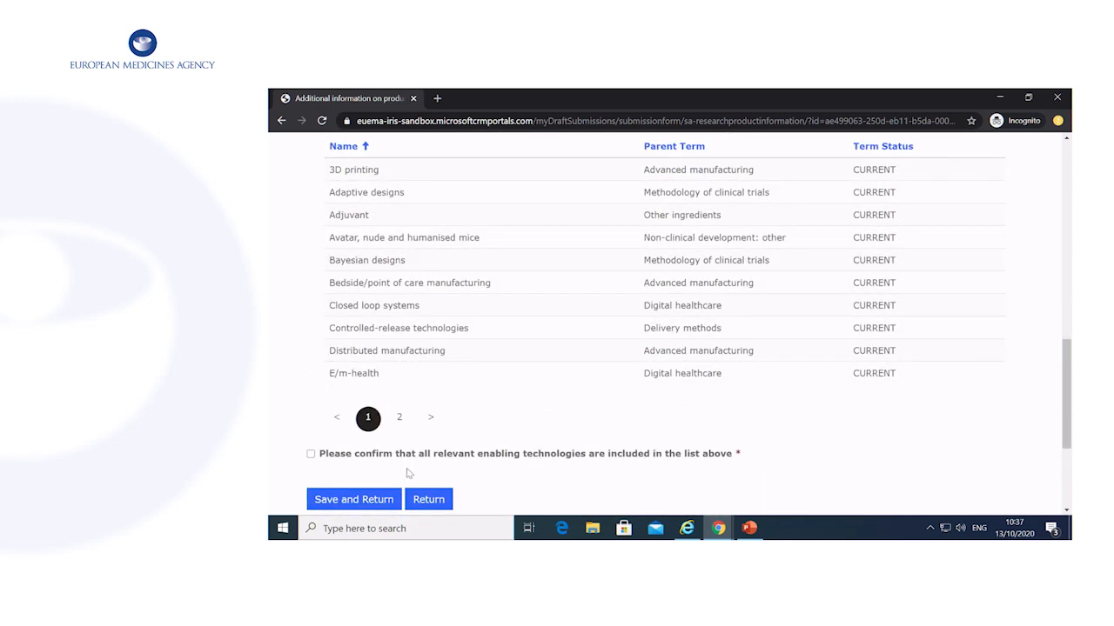
{"action": "left_click", "coordinate": [311, 454]}
{"action": "left_click", "coordinate": [355, 500]}
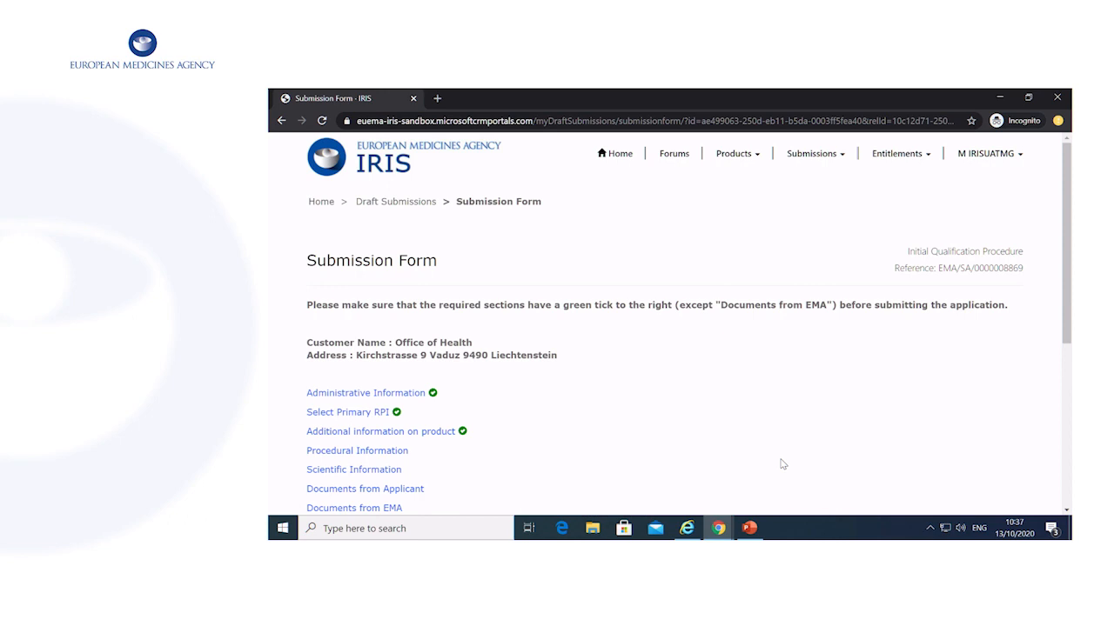
{"action": "scroll", "coordinate": [782, 465], "scroll_direction": "down", "scroll_amount": 2}
In Procedural Information, answer No to the preparatory meeting, prior FDA advice and working-party questions.
{"action": "left_click", "coordinate": [357, 324]}
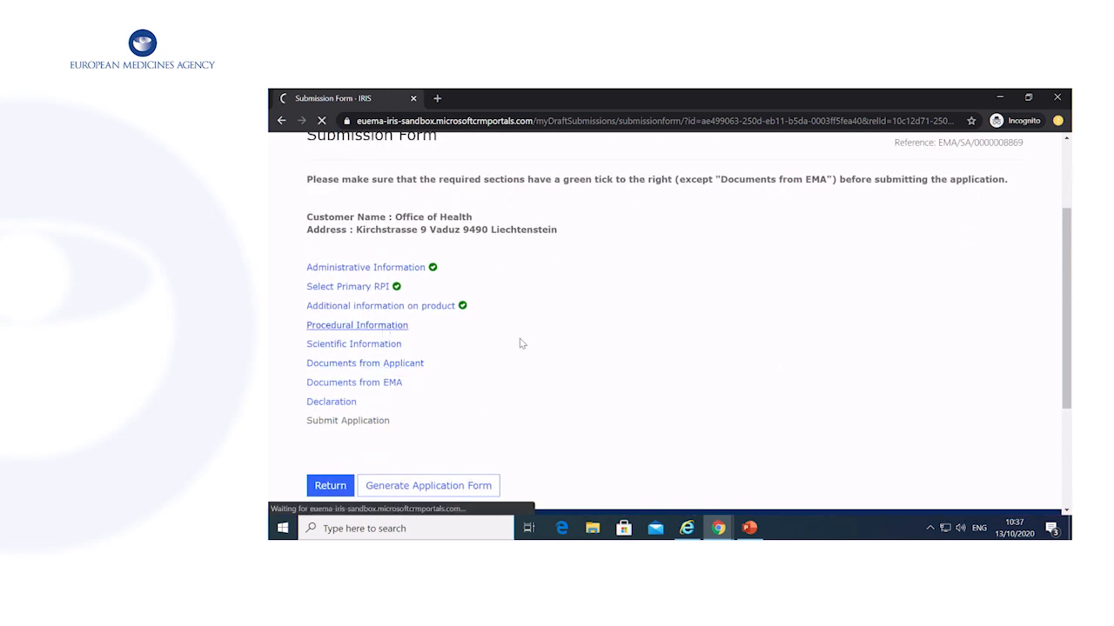
{"action": "scroll", "coordinate": [531, 341], "scroll_direction": "down", "scroll_amount": 3}
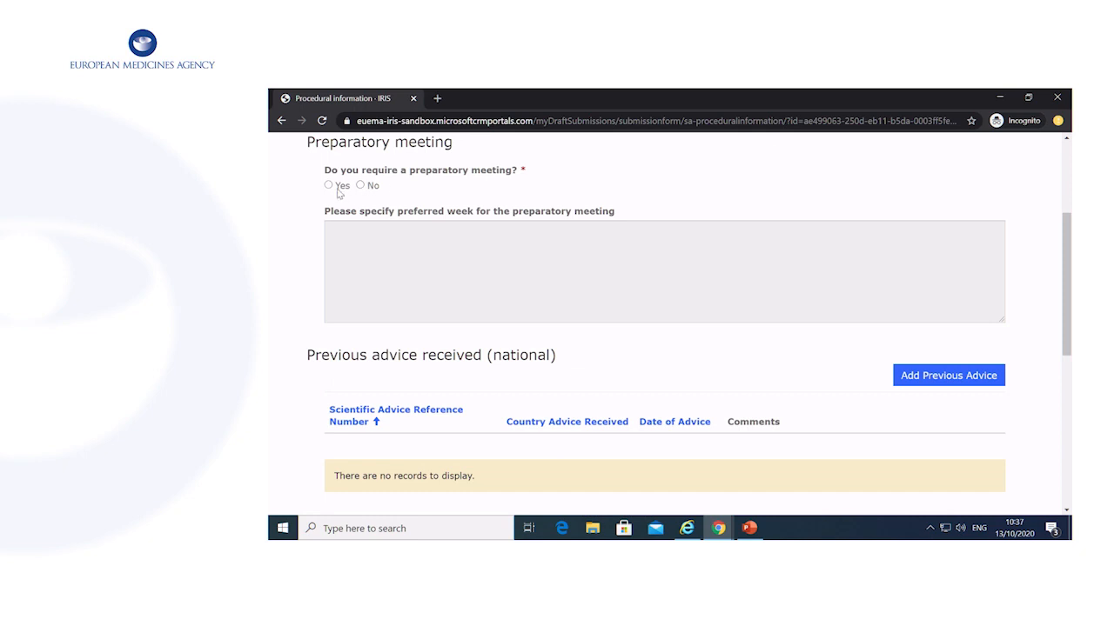
{"action": "left_click", "coordinate": [360, 186]}
{"action": "scroll", "coordinate": [609, 288], "scroll_direction": "down", "scroll_amount": 1}
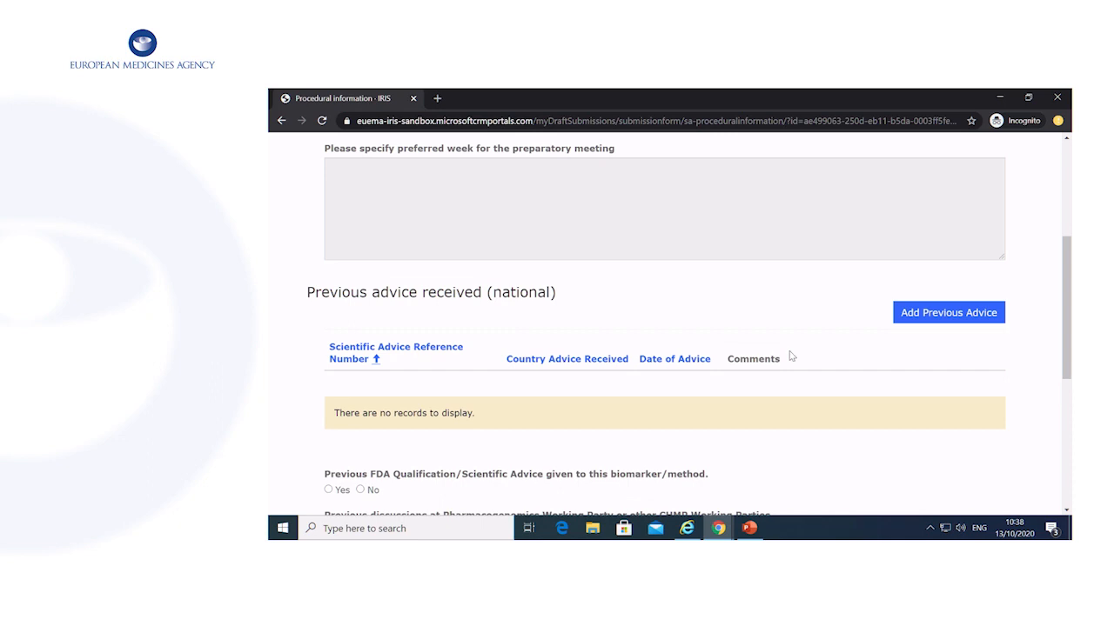
{"action": "scroll", "coordinate": [790, 357], "scroll_direction": "down", "scroll_amount": 2}
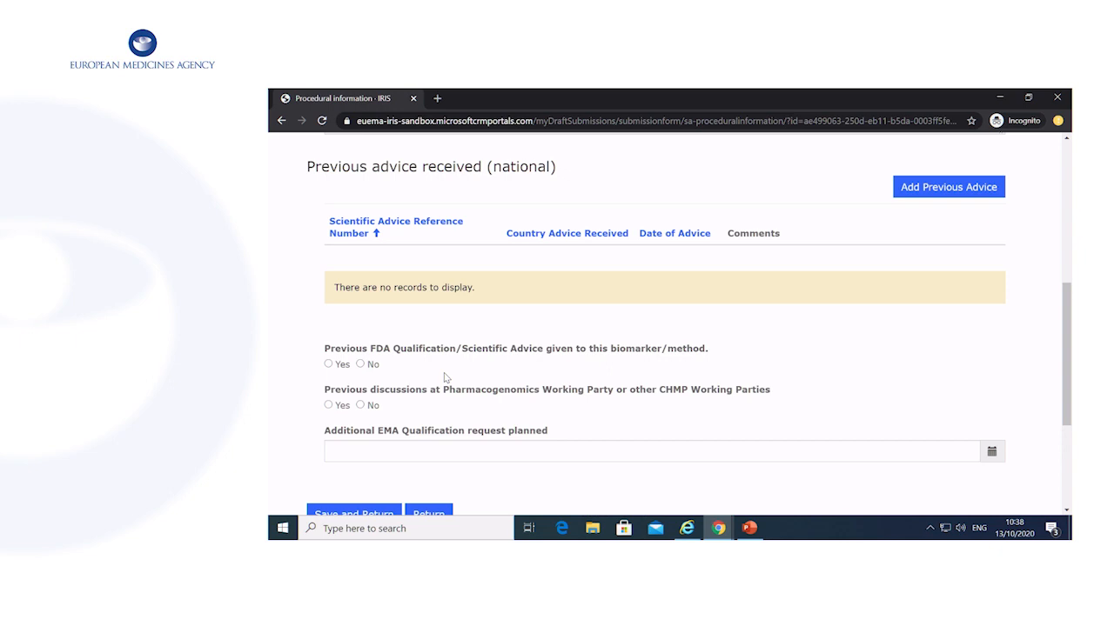
{"action": "left_click", "coordinate": [360, 364]}
{"action": "left_click", "coordinate": [360, 406]}
Set the planned EMA qualification request date to 22/10/2020 and save the section.
{"action": "scroll", "coordinate": [470, 417], "scroll_direction": "down", "scroll_amount": 2}
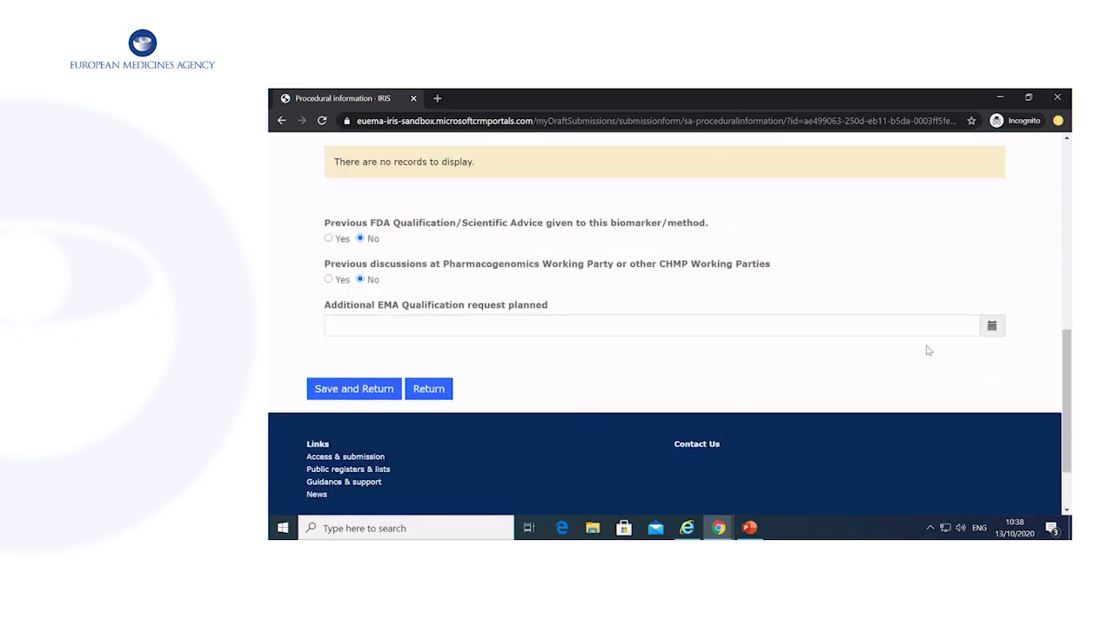
{"action": "left_click", "coordinate": [992, 326]}
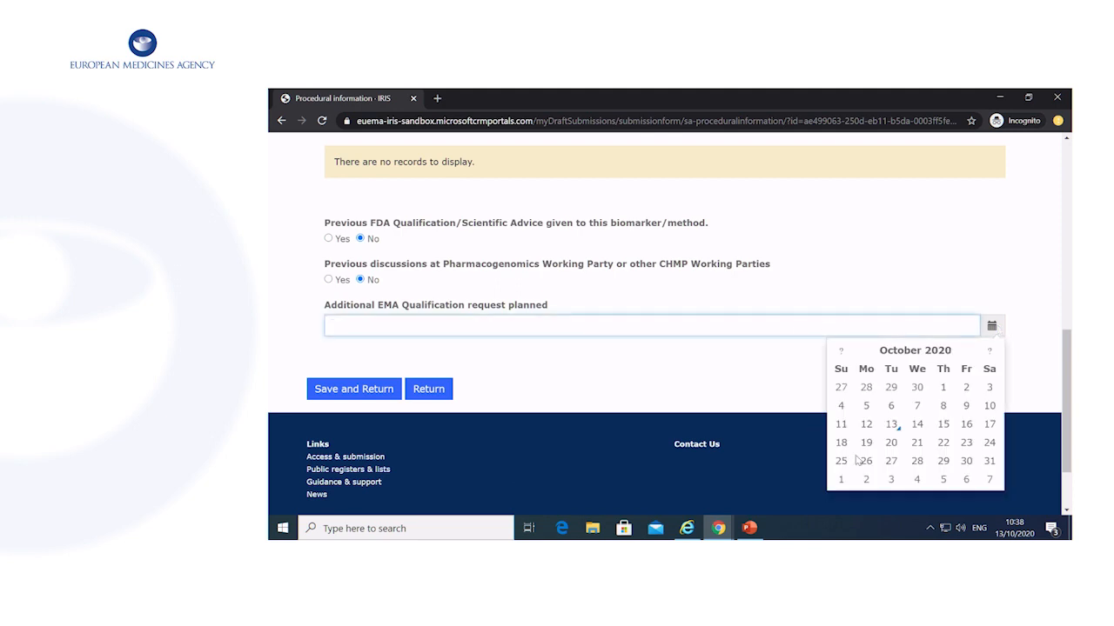
{"action": "left_click", "coordinate": [943, 442]}
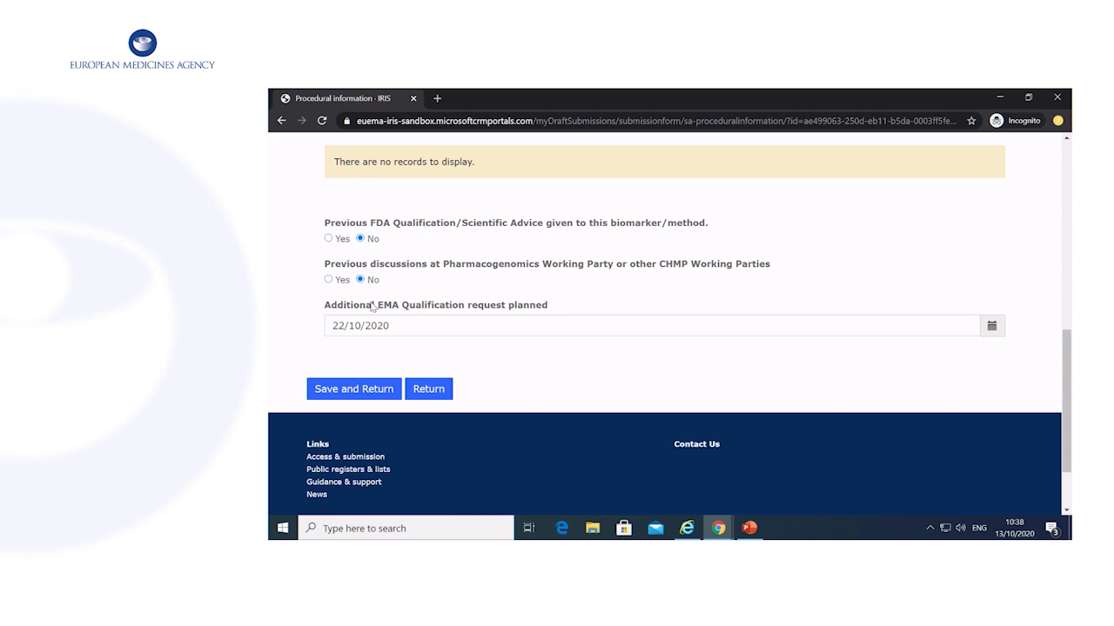
{"action": "left_click", "coordinate": [380, 393]}
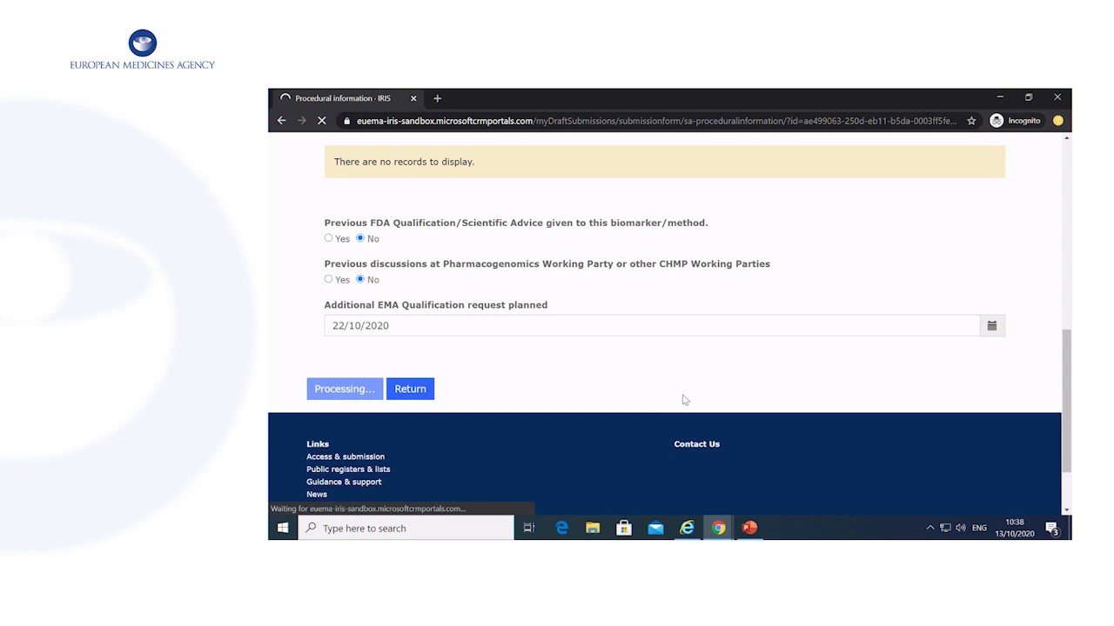
{"action": "scroll", "coordinate": [679, 397], "scroll_direction": "down", "scroll_amount": 3}
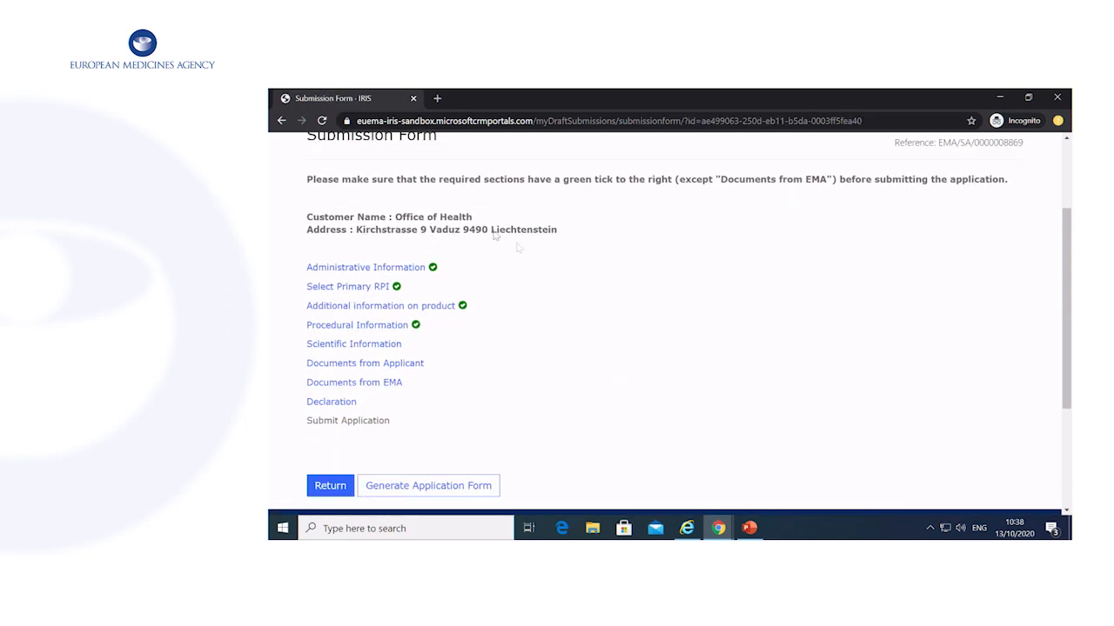
In Scientific Information, set request type to Opinion, add Clinical as context, and begin the scope outline.
{"action": "left_click", "coordinate": [366, 345]}
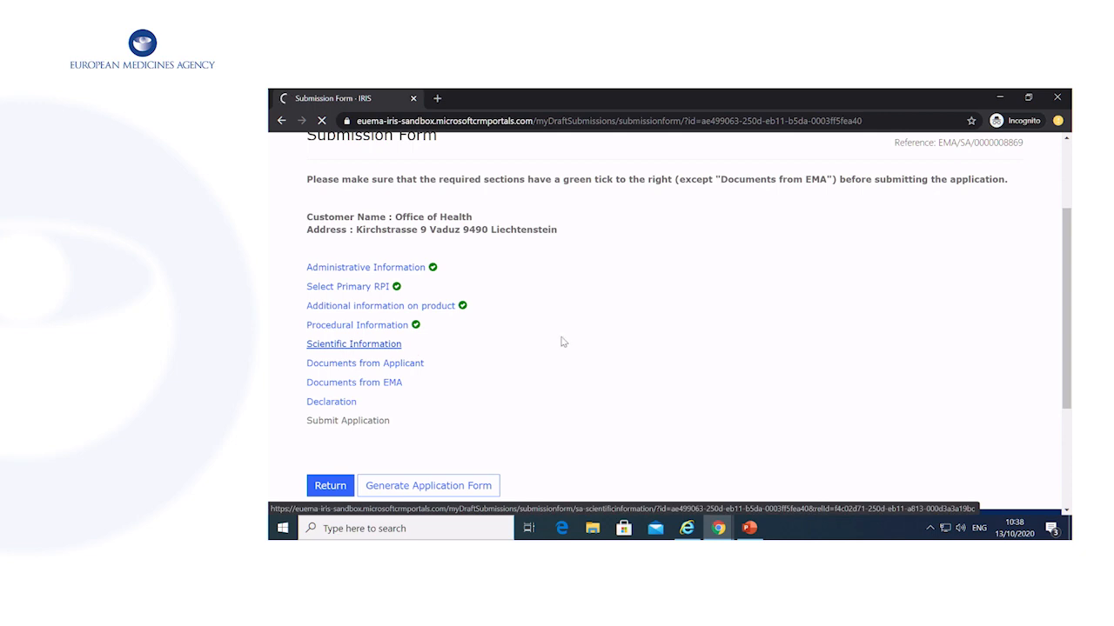
{"action": "scroll", "coordinate": [564, 342], "scroll_direction": "down", "scroll_amount": 2}
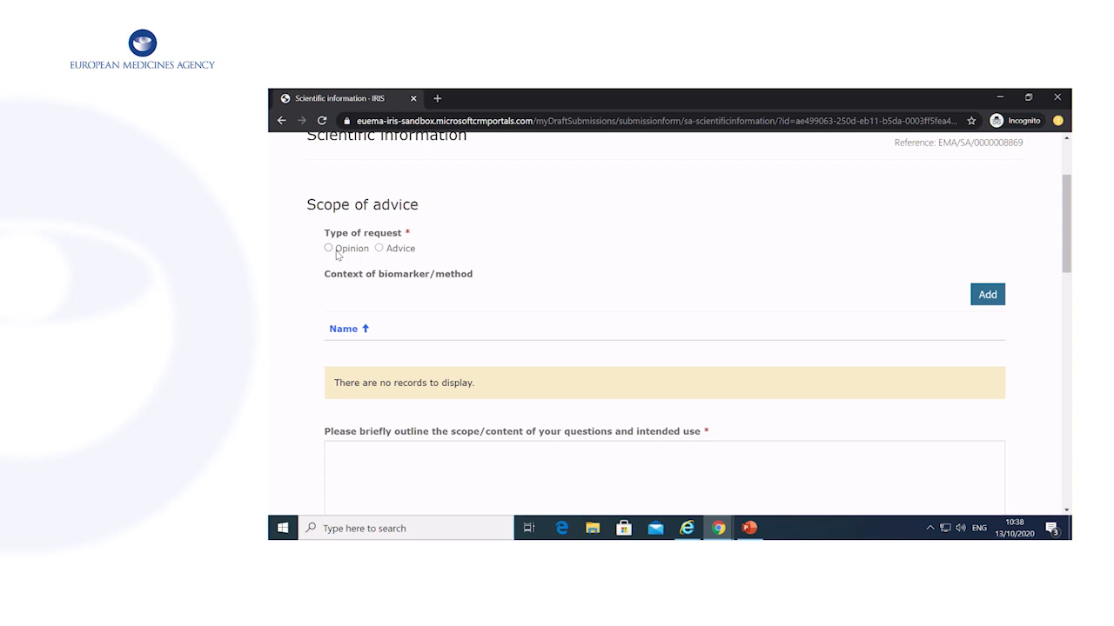
{"action": "left_click", "coordinate": [351, 252]}
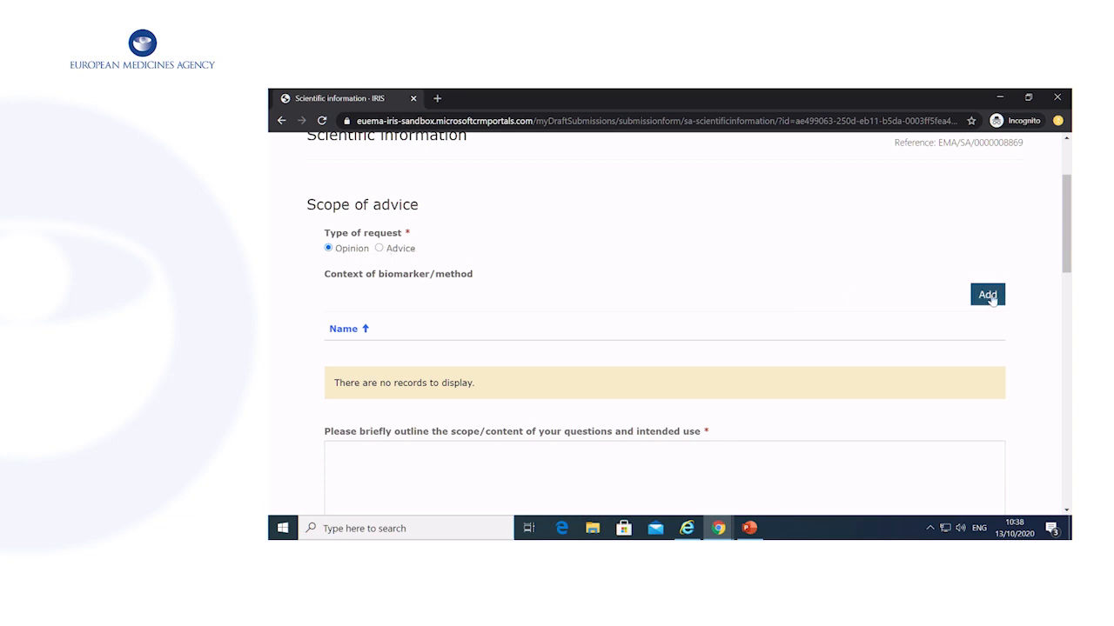
{"action": "left_click", "coordinate": [989, 296]}
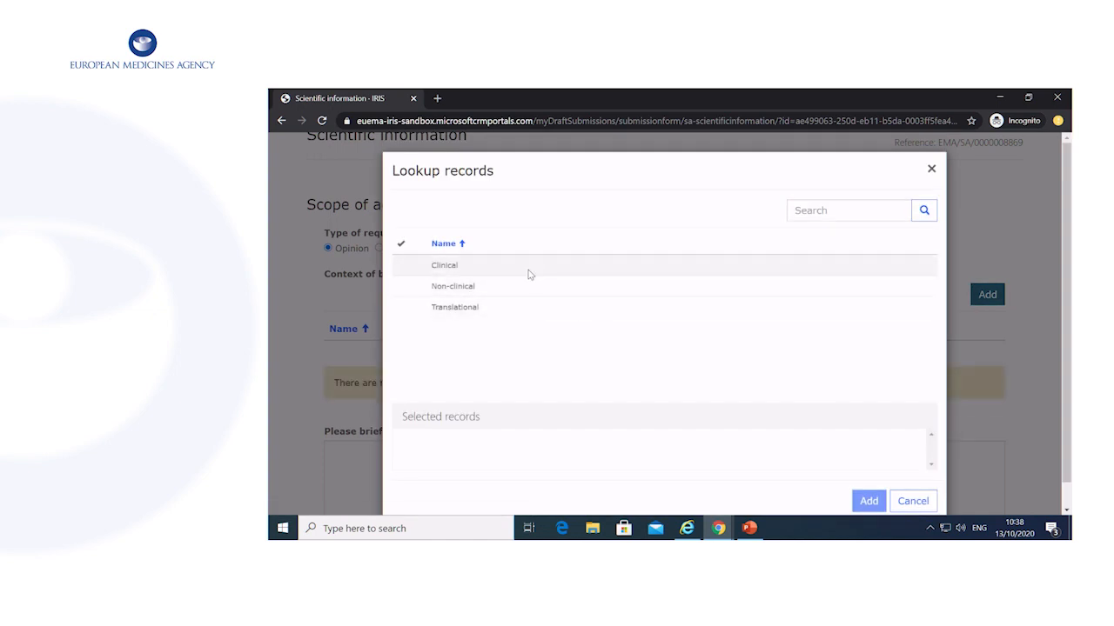
{"action": "left_click", "coordinate": [528, 275]}
{"action": "left_click", "coordinate": [867, 500]}
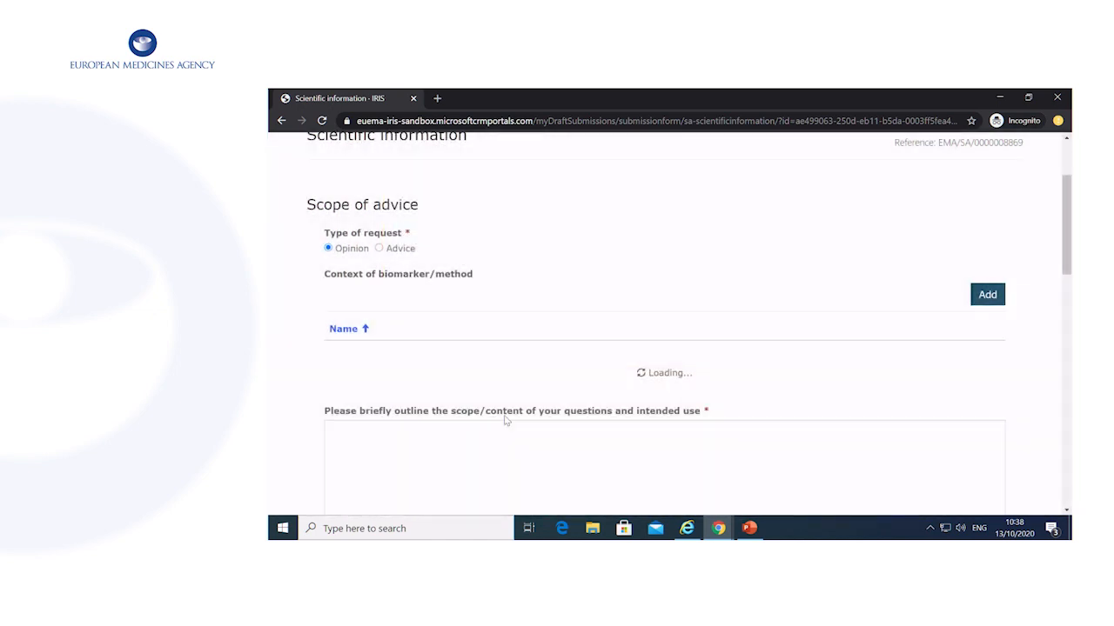
{"action": "scroll", "coordinate": [504, 420], "scroll_direction": "down", "scroll_amount": 3}
{"action": "left_click", "coordinate": [664, 287]}
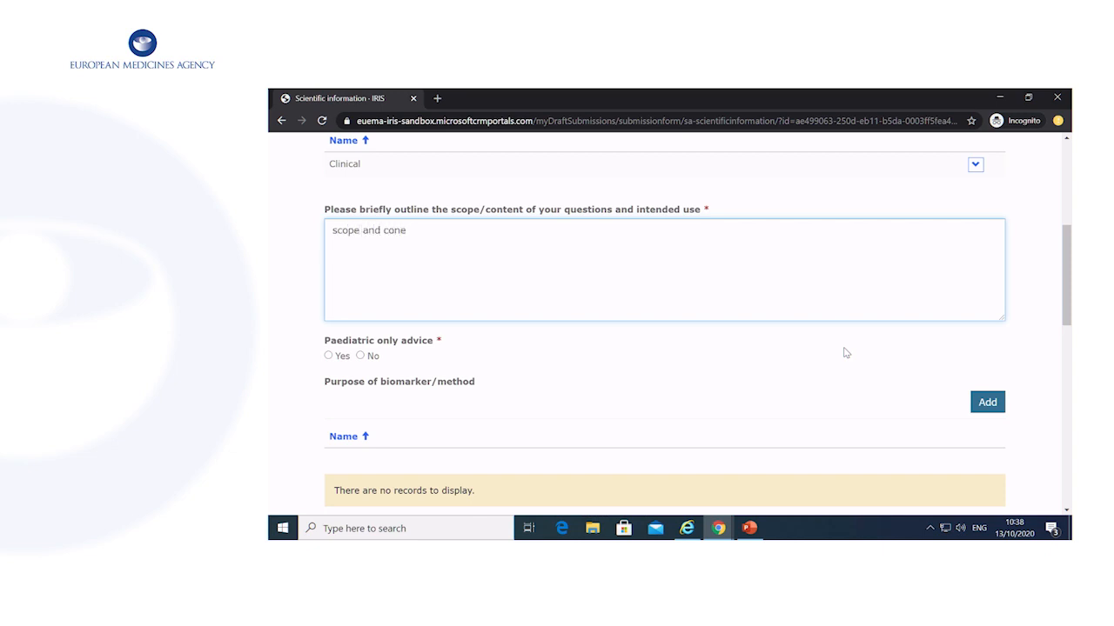
Answer Yes to paediatric-only advice and add 'Assessment of disease state and/or prognosis' as purpose.
{"action": "scroll", "coordinate": [848, 339], "scroll_direction": "down", "scroll_amount": 1}
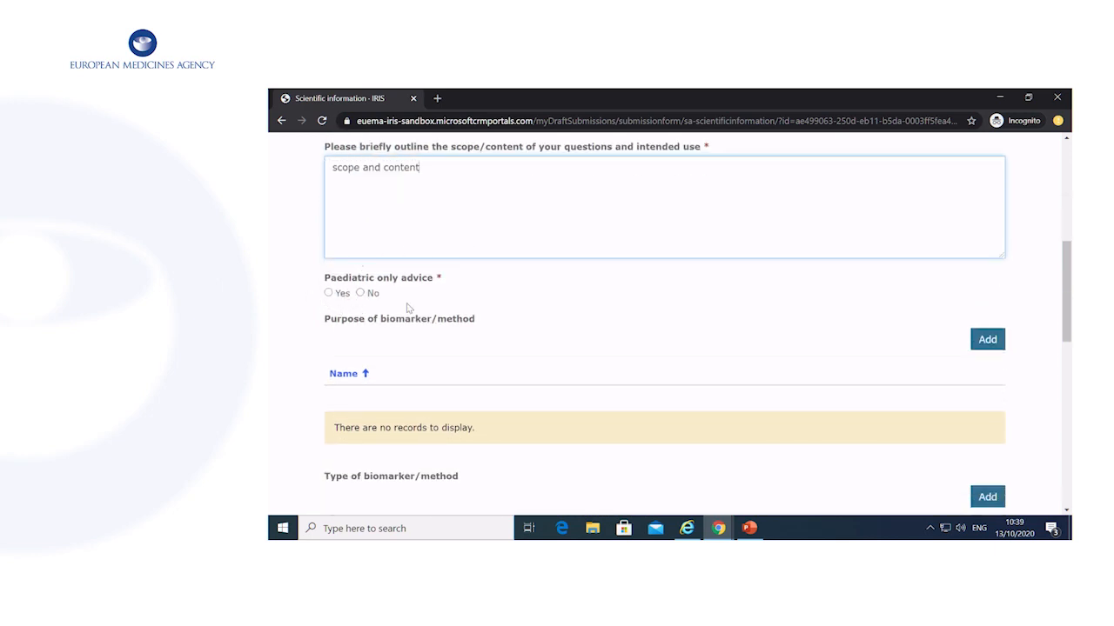
{"action": "left_click", "coordinate": [330, 295]}
{"action": "left_click", "coordinate": [998, 340]}
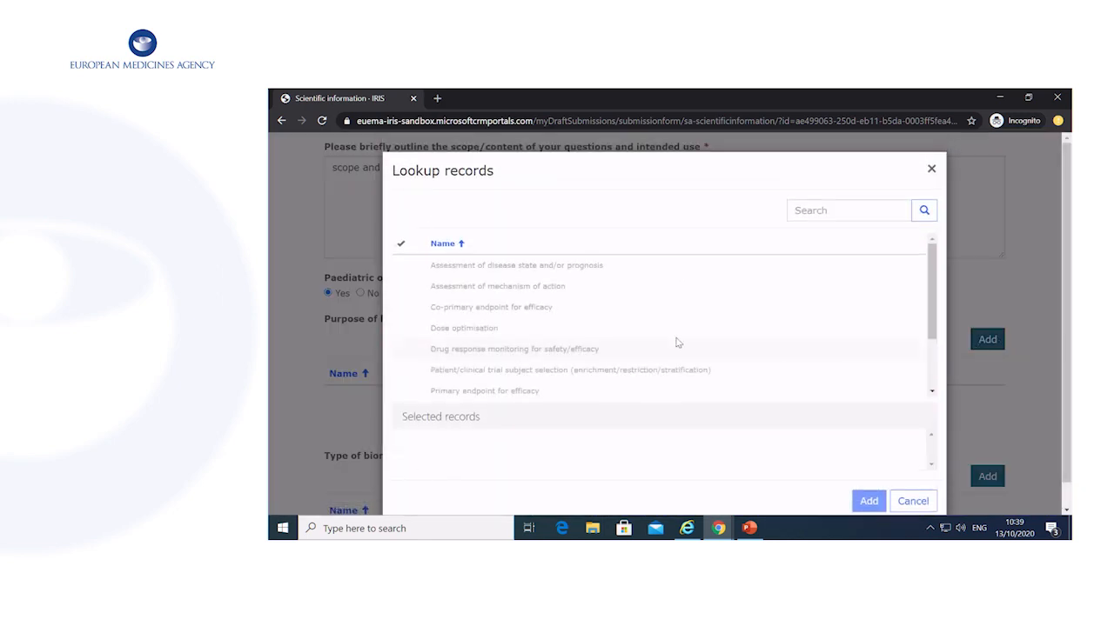
{"action": "left_click", "coordinate": [622, 268]}
{"action": "left_click", "coordinate": [867, 502]}
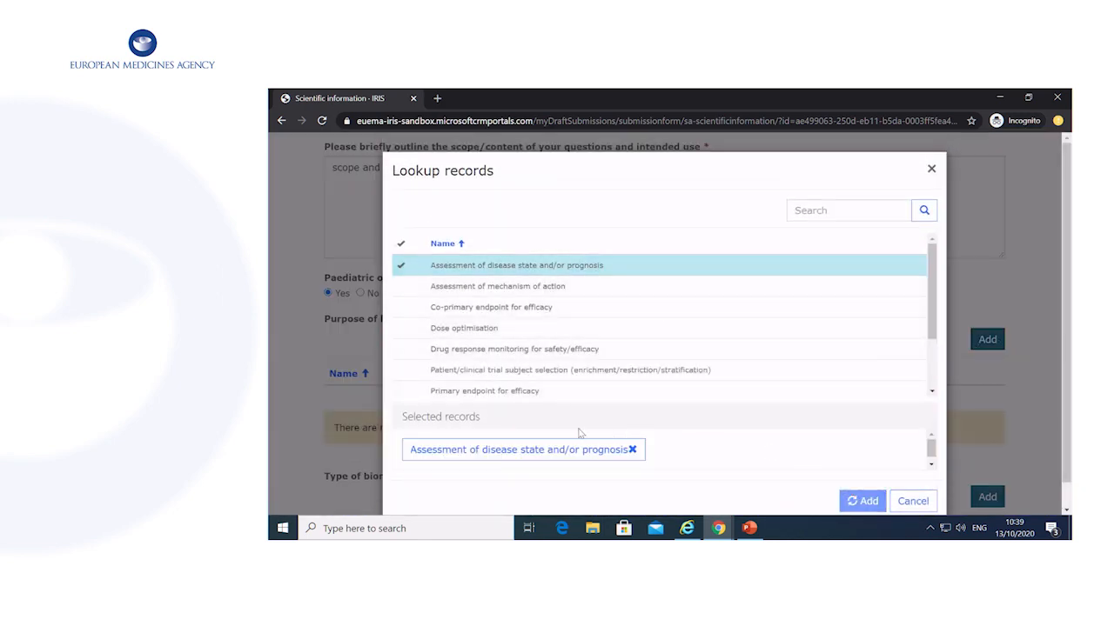
{"action": "scroll", "coordinate": [870, 361], "scroll_direction": "down", "scroll_amount": 3}
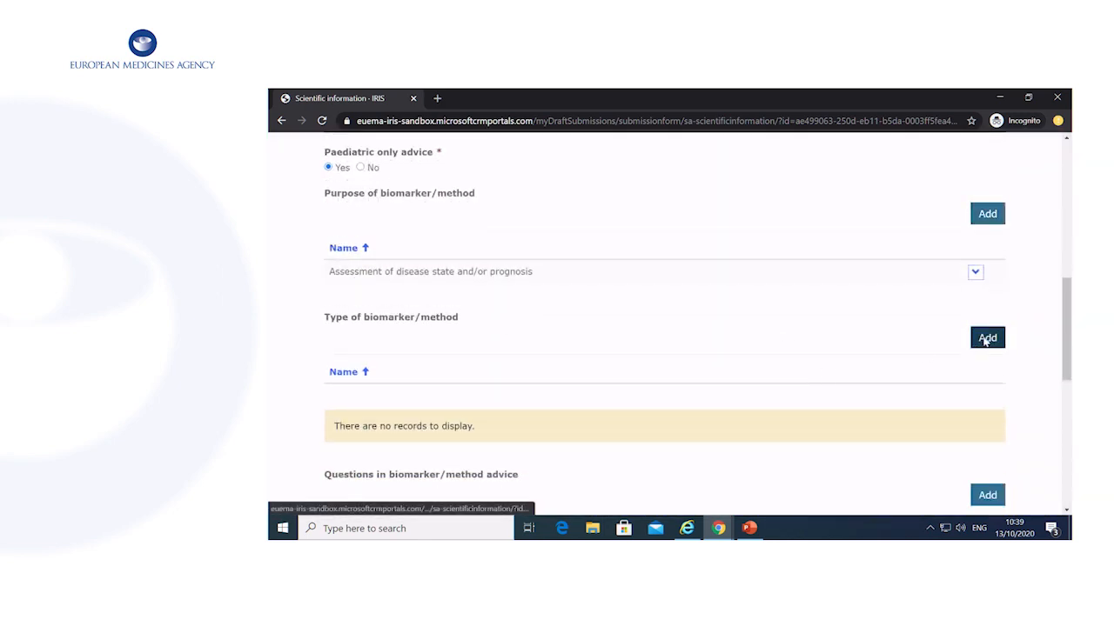
Add Genetic marker as biomarker type and Analytical validation and Phase I as question topics.
{"action": "left_click", "coordinate": [988, 338]}
{"action": "left_click", "coordinate": [570, 308]}
{"action": "left_click", "coordinate": [868, 501]}
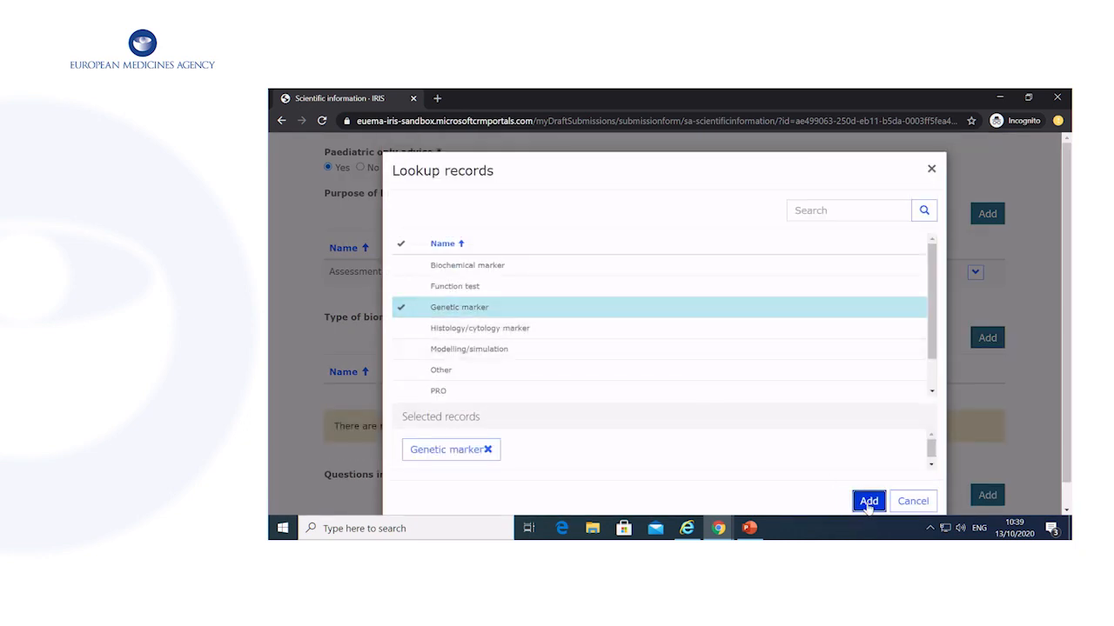
{"action": "scroll", "coordinate": [842, 467], "scroll_direction": "down", "scroll_amount": 2}
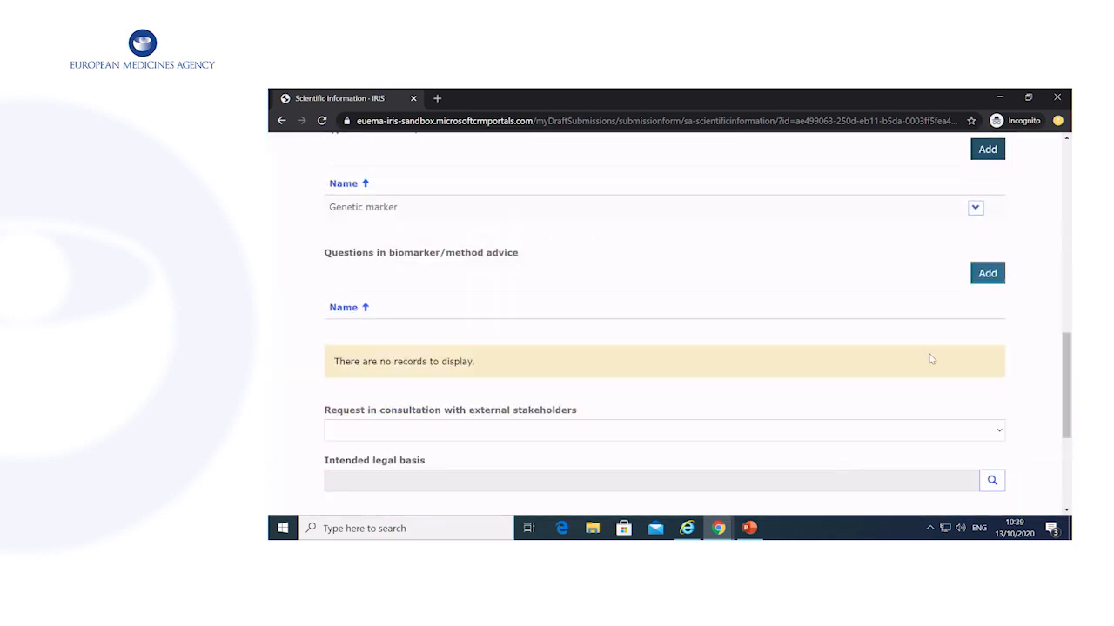
{"action": "left_click", "coordinate": [988, 273]}
{"action": "left_click", "coordinate": [666, 288]}
{"action": "scroll", "coordinate": [763, 393], "scroll_direction": "down", "scroll_amount": 2}
{"action": "left_click", "coordinate": [688, 332]}
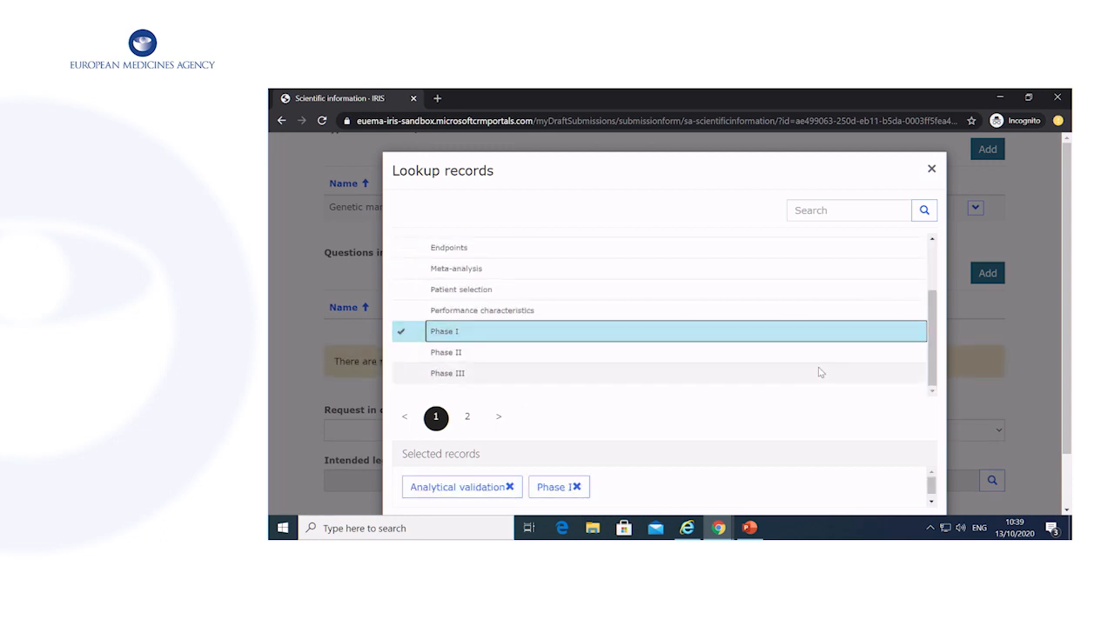
{"action": "scroll", "coordinate": [820, 373], "scroll_direction": "down", "scroll_amount": 1}
{"action": "left_click", "coordinate": [862, 476]}
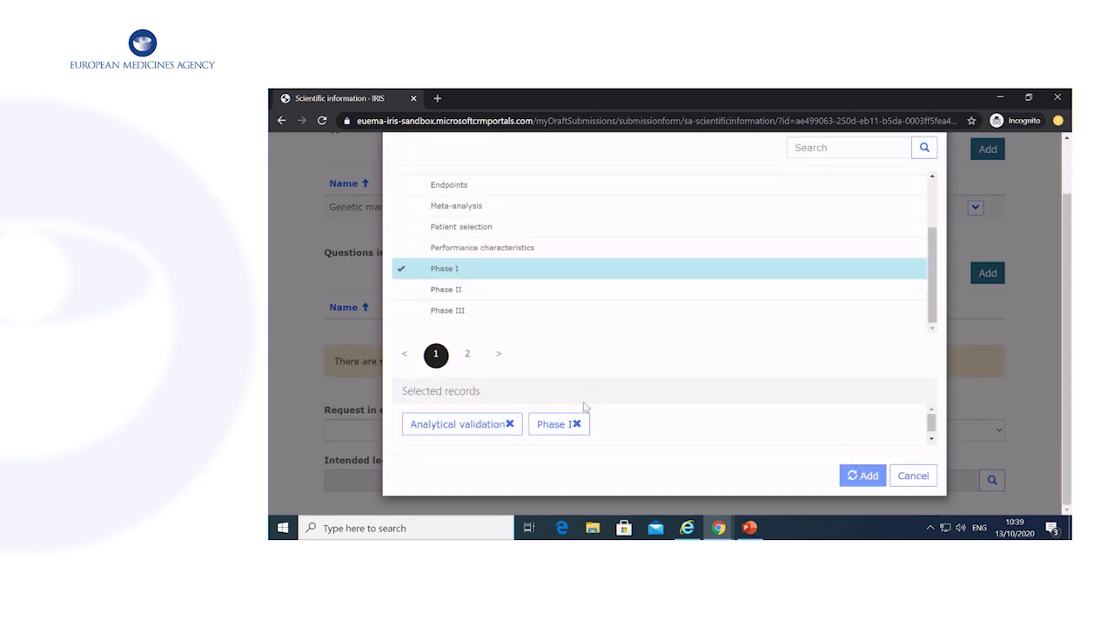
{"action": "scroll", "coordinate": [684, 450], "scroll_direction": "down", "scroll_amount": 2}
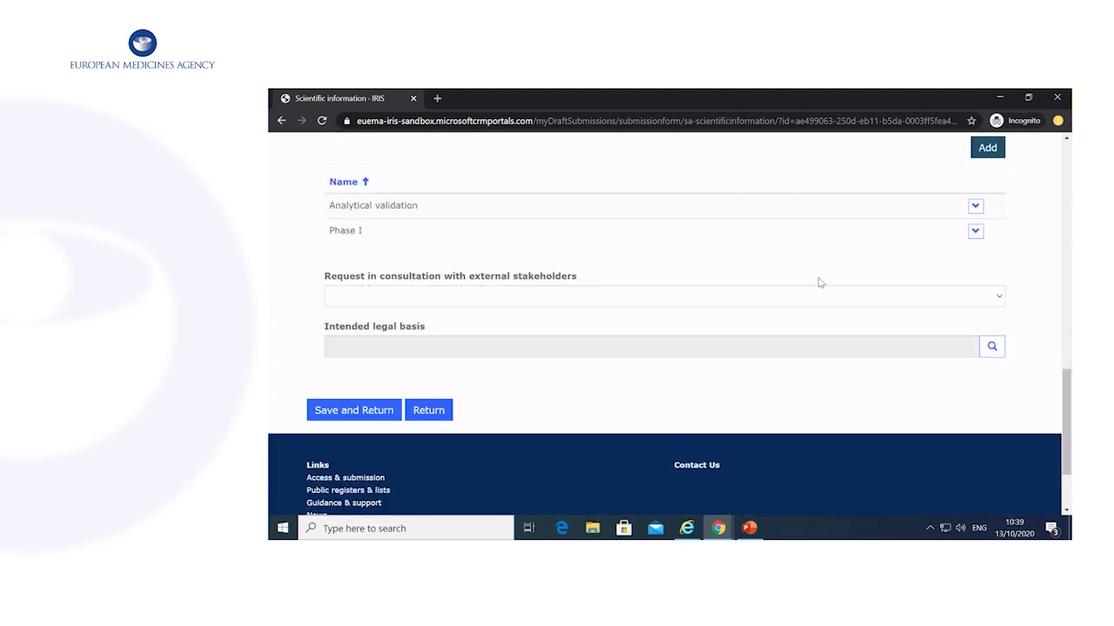
Set stakeholder consultation to Other and legal basis to Full application (Article 8(3)), then save.
{"action": "left_click", "coordinate": [981, 302]}
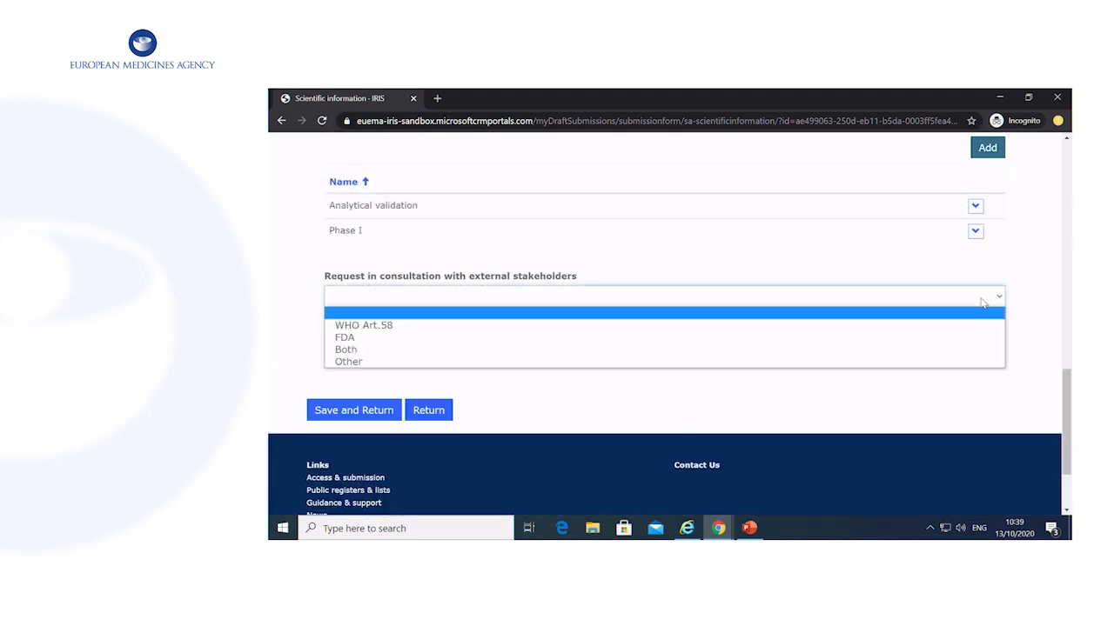
{"action": "left_click", "coordinate": [949, 361]}
{"action": "left_click", "coordinate": [992, 346]}
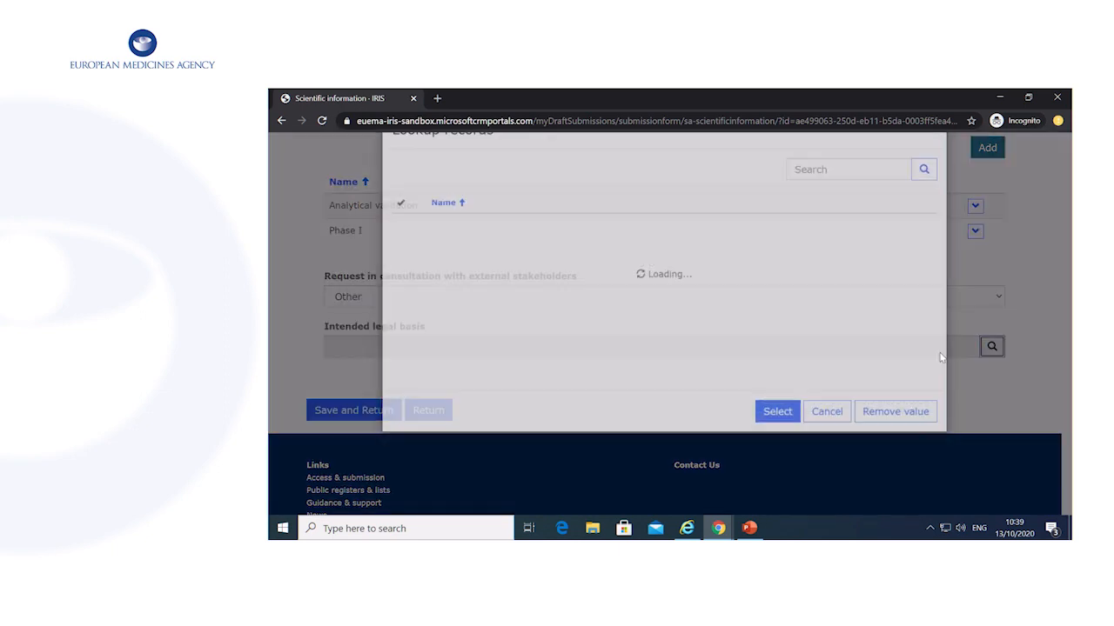
{"action": "left_click", "coordinate": [679, 349]}
{"action": "left_click", "coordinate": [666, 330]}
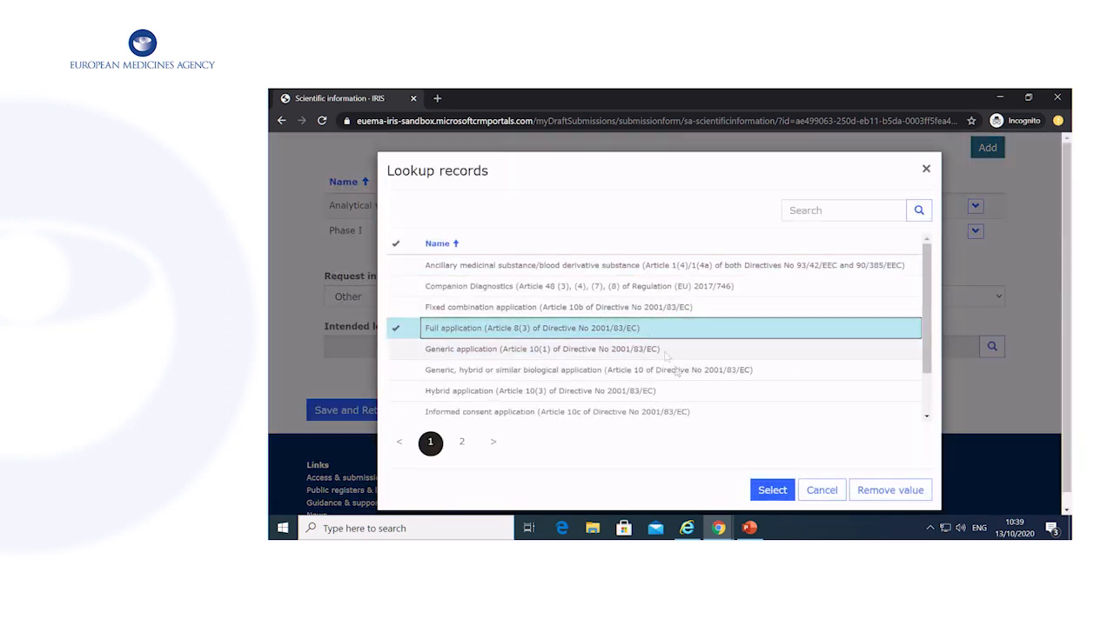
{"action": "left_click", "coordinate": [771, 490]}
{"action": "left_click", "coordinate": [360, 415]}
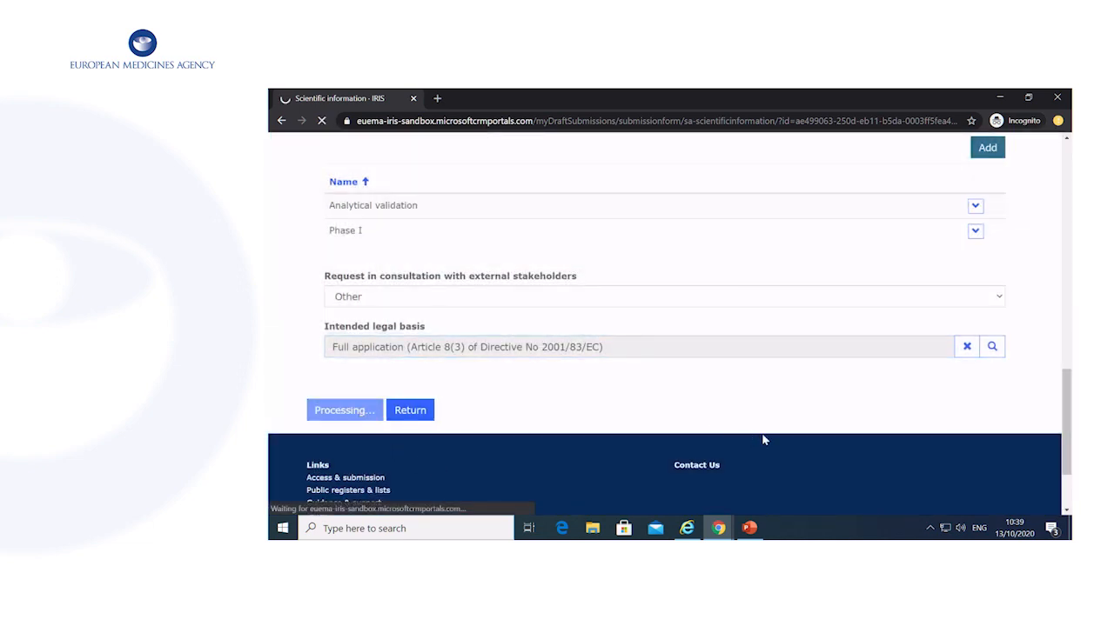
{"action": "scroll", "coordinate": [754, 427], "scroll_direction": "down", "scroll_amount": 3}
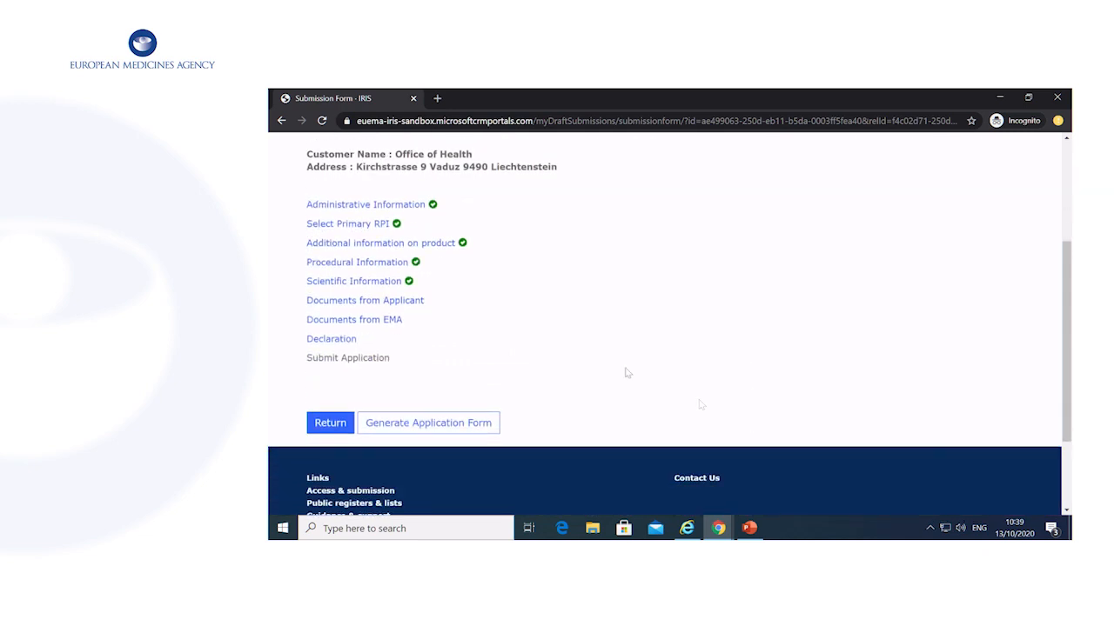
In Documents from Applicant, answer Yes that all relevant documents are uploaded, and save.
{"action": "left_click", "coordinate": [392, 307]}
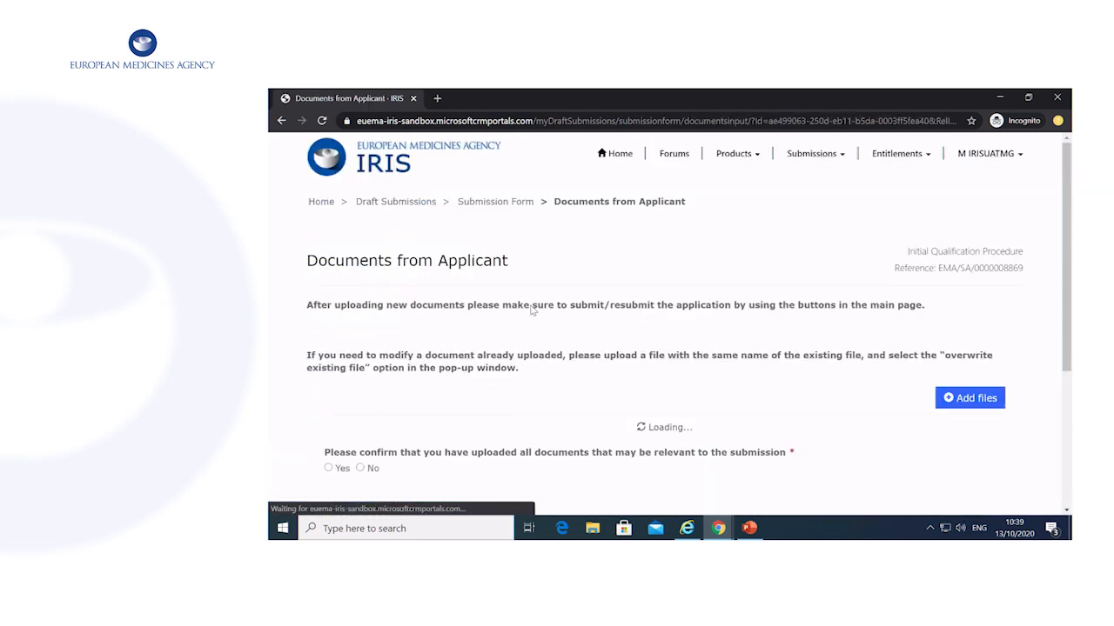
{"action": "scroll", "coordinate": [783, 326], "scroll_direction": "down", "scroll_amount": 2}
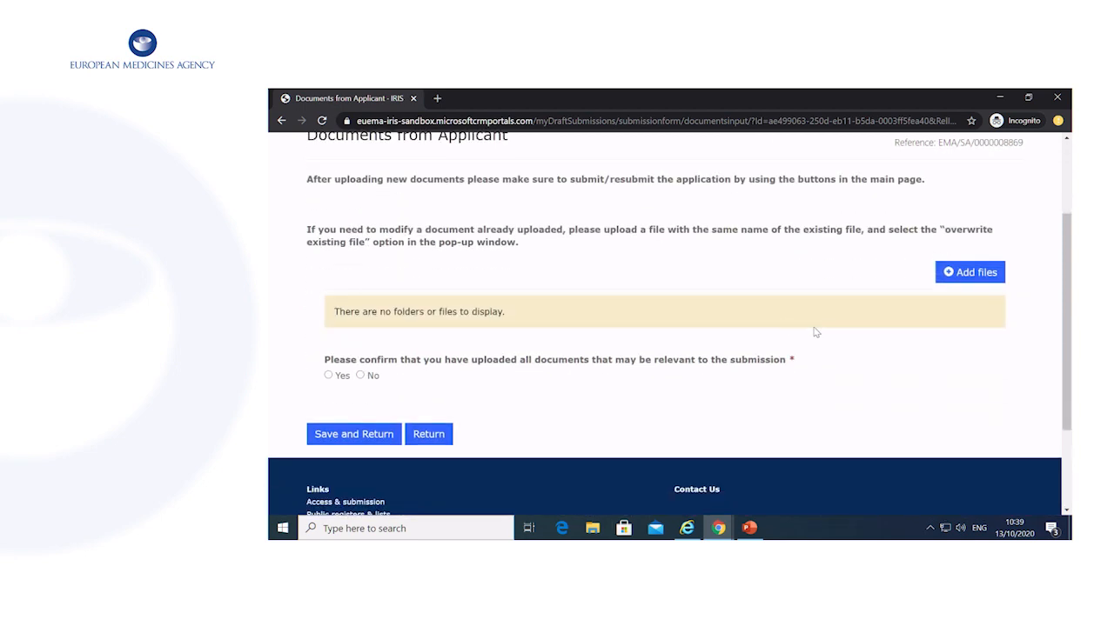
{"action": "left_click", "coordinate": [328, 376]}
{"action": "left_click", "coordinate": [375, 444]}
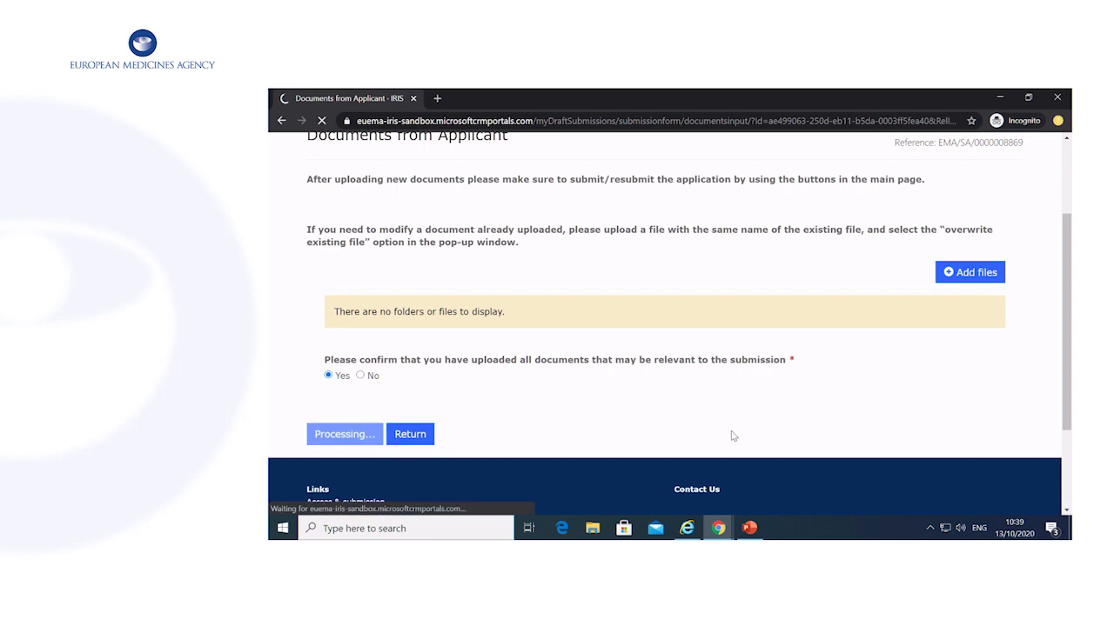
{"action": "scroll", "coordinate": [730, 435], "scroll_direction": "down", "scroll_amount": 3}
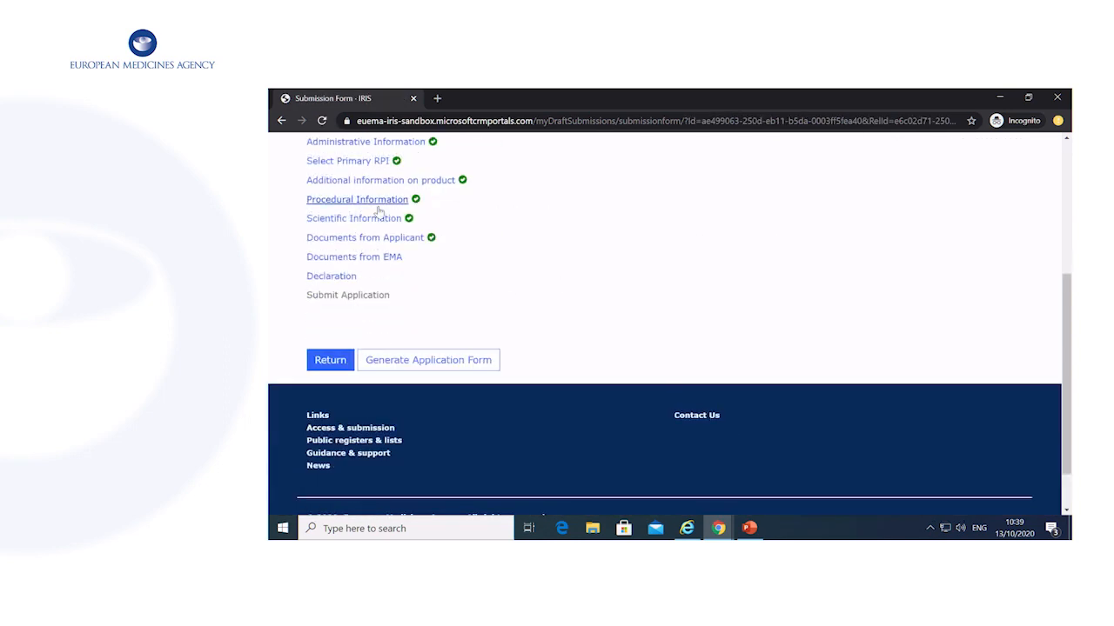
Accept the fee declaration in the Declaration section and save it.
{"action": "left_click", "coordinate": [332, 276]}
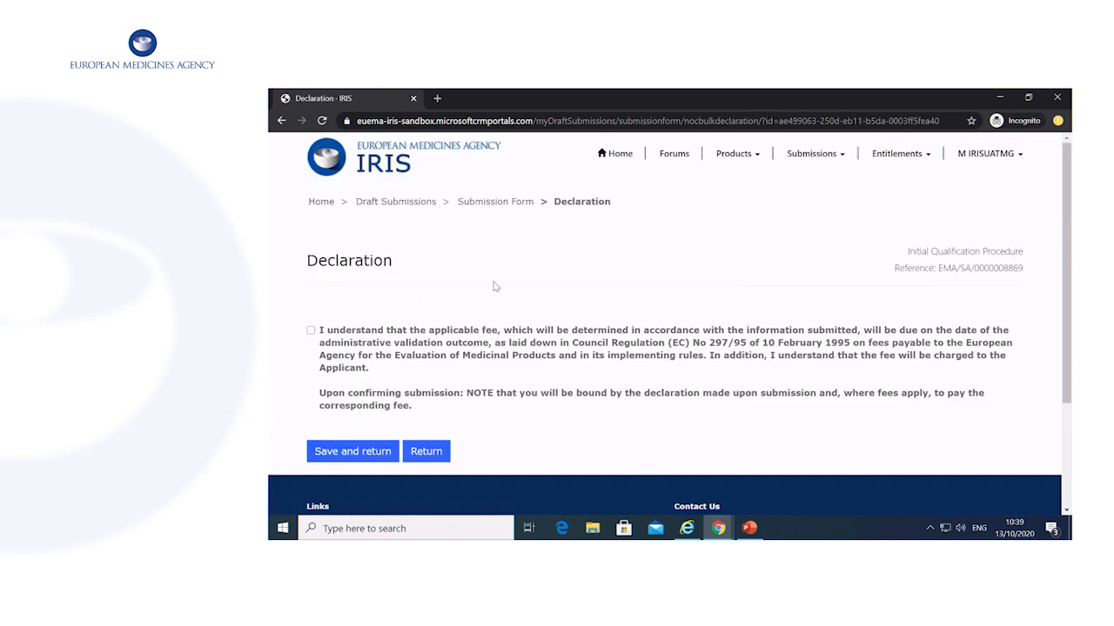
{"action": "left_click", "coordinate": [311, 331]}
{"action": "scroll", "coordinate": [550, 348], "scroll_direction": "down", "scroll_amount": 3}
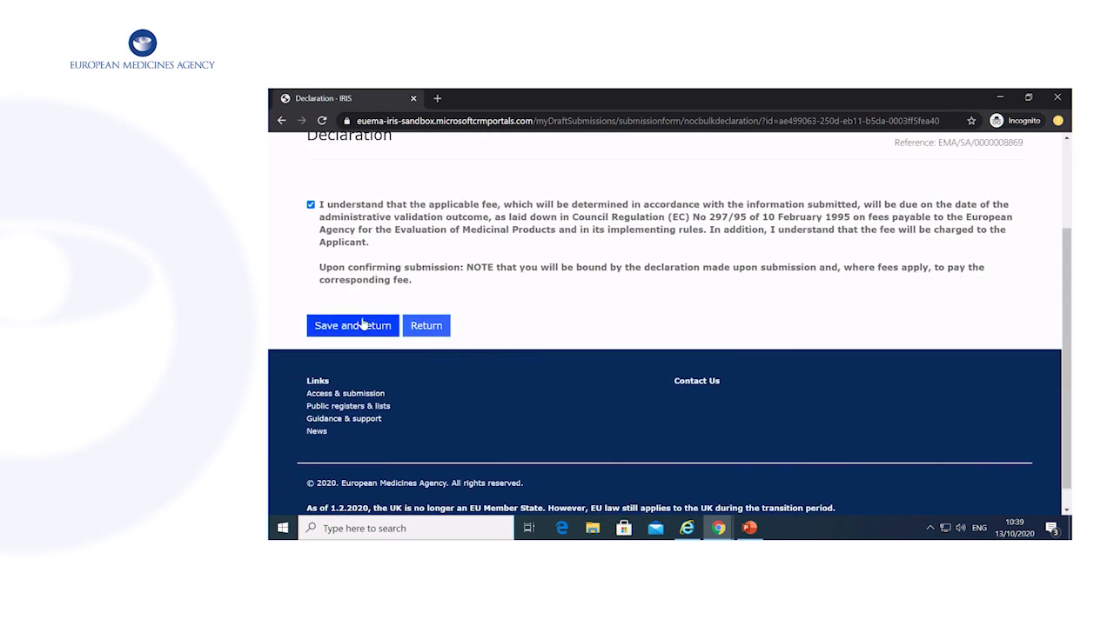
{"action": "left_click", "coordinate": [395, 329]}
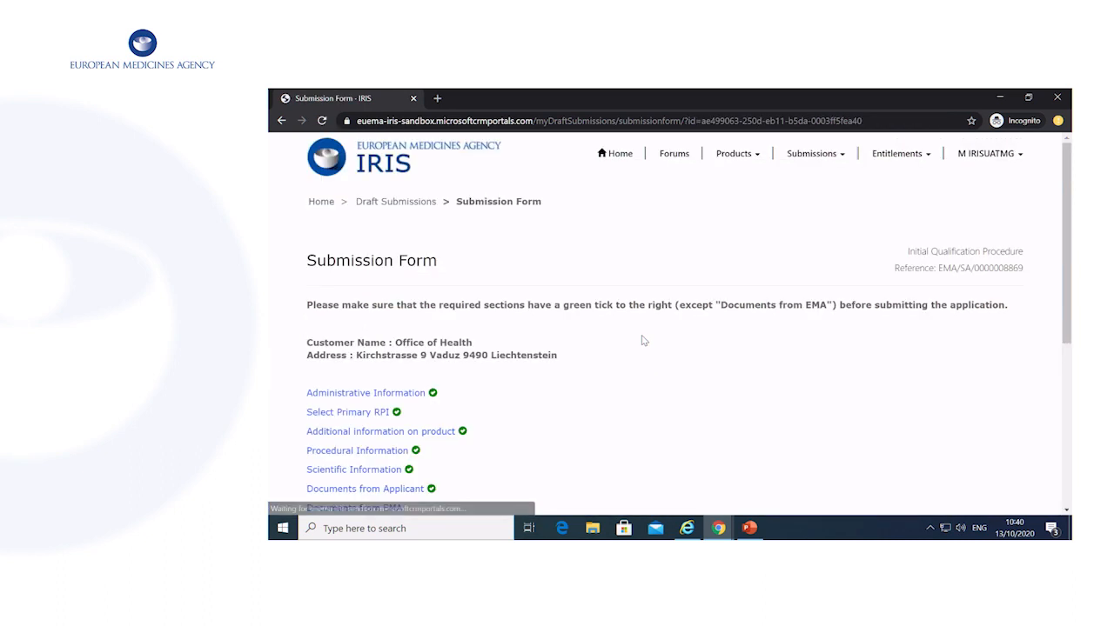
In Submit Application, confirm authorisation to submit and request submission.
{"action": "left_click", "coordinate": [379, 297]}
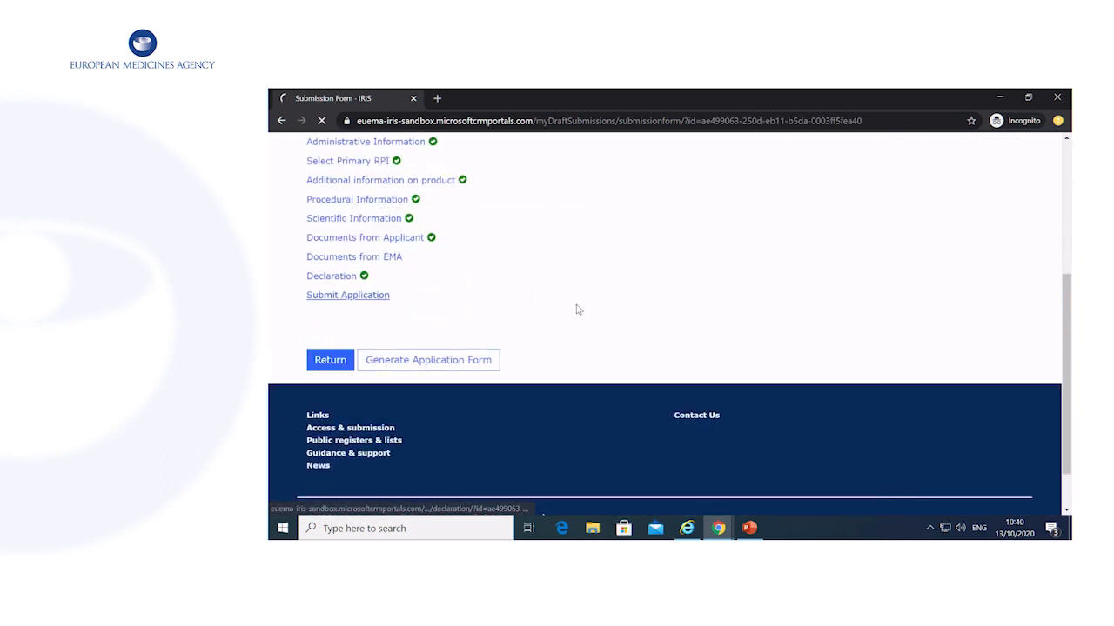
{"action": "left_click", "coordinate": [311, 363]}
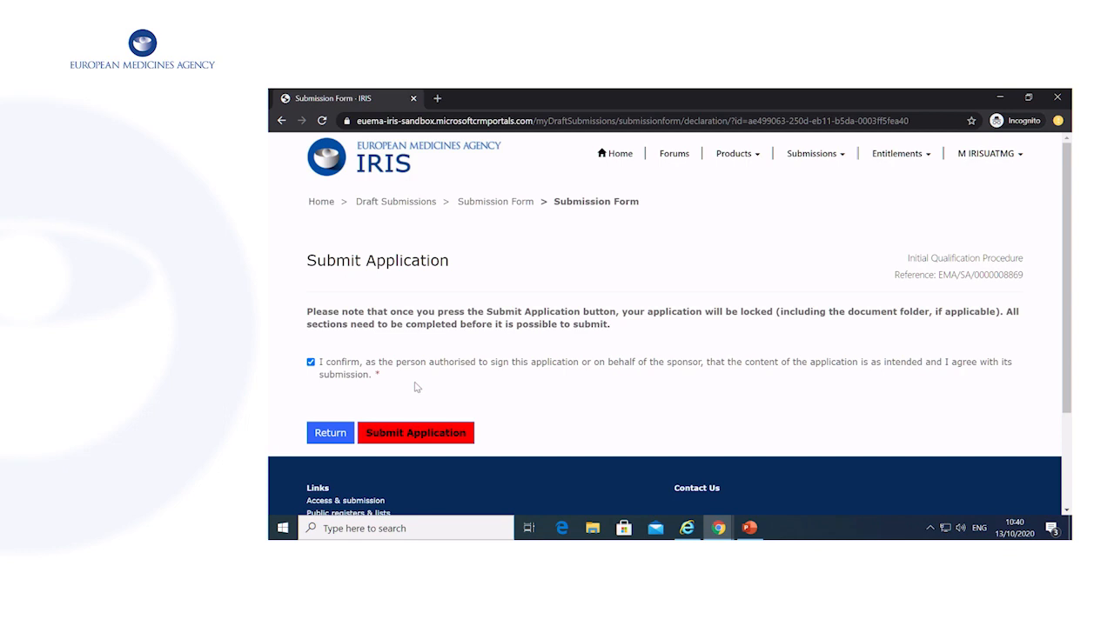
{"action": "left_click", "coordinate": [408, 433]}
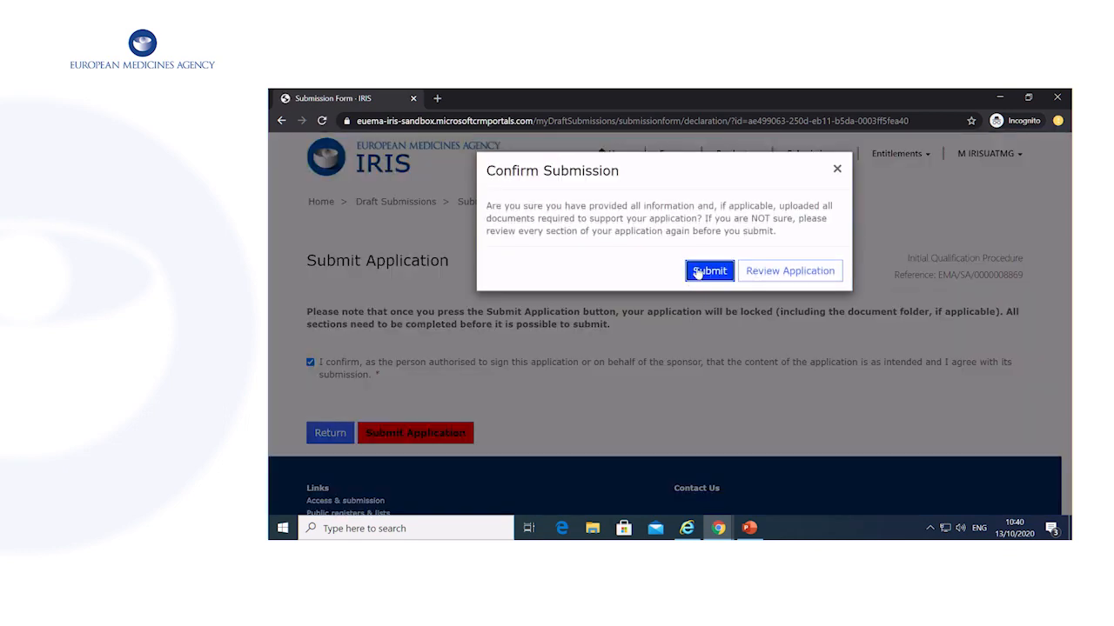
Confirm the final submission, then view the My Draft Submissions list.
{"action": "left_click", "coordinate": [703, 270]}
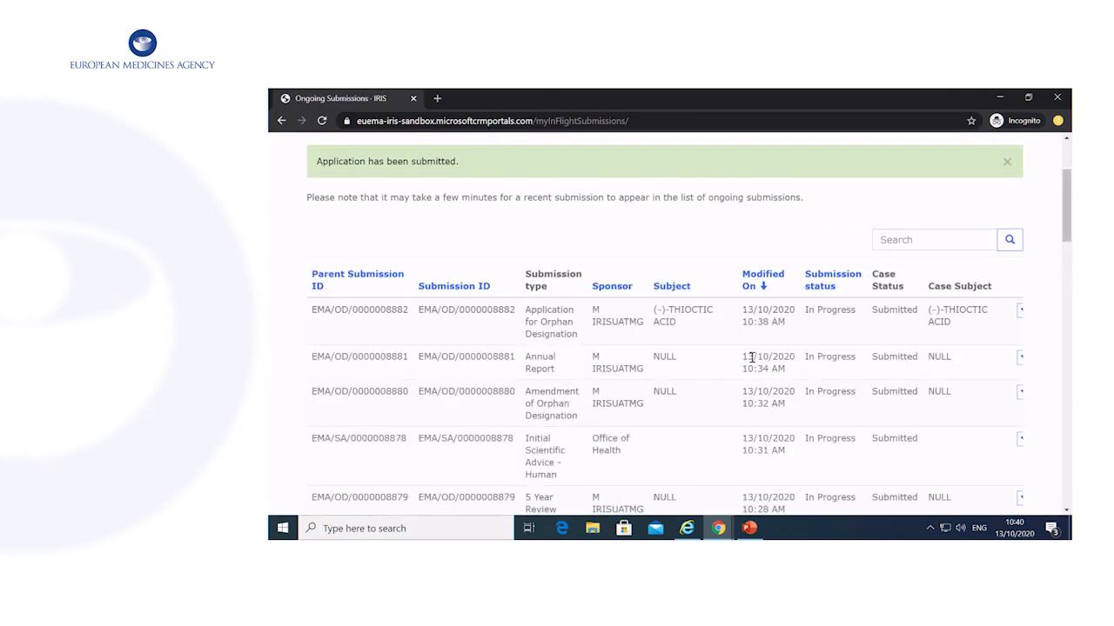
{"action": "scroll", "coordinate": [751, 356], "scroll_direction": "up", "scroll_amount": 3}
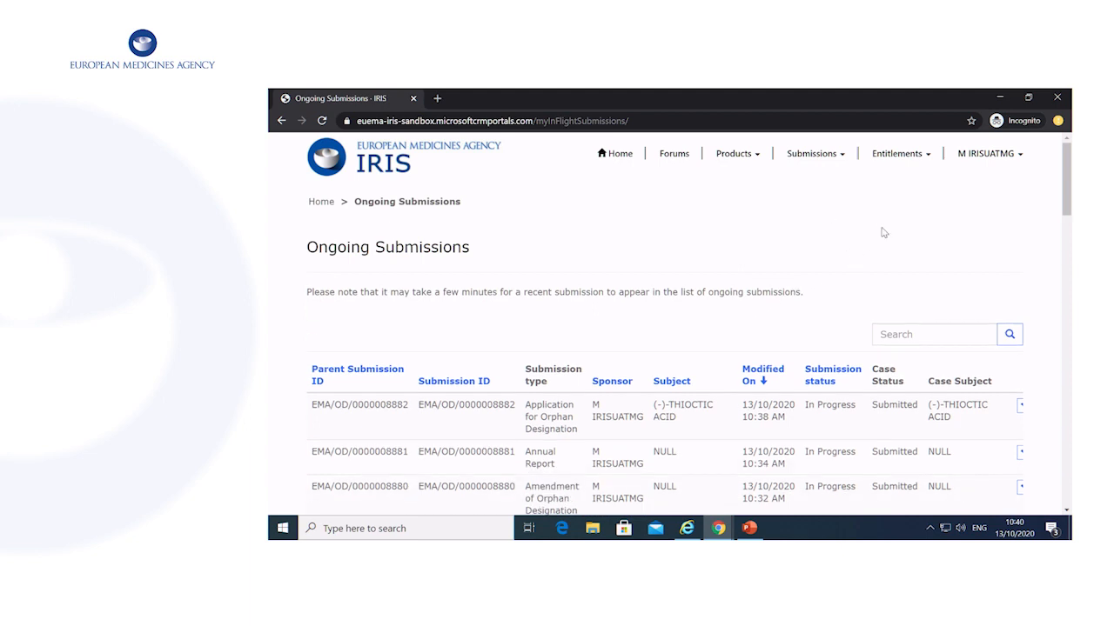
{"action": "left_click", "coordinate": [811, 155]}
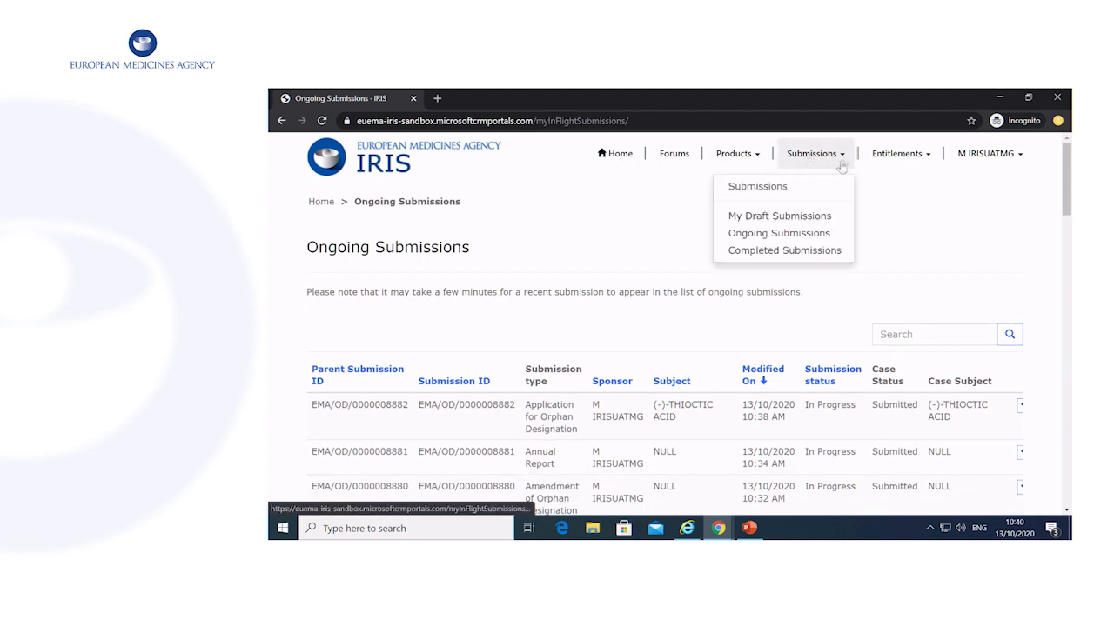
{"action": "left_click", "coordinate": [832, 216]}
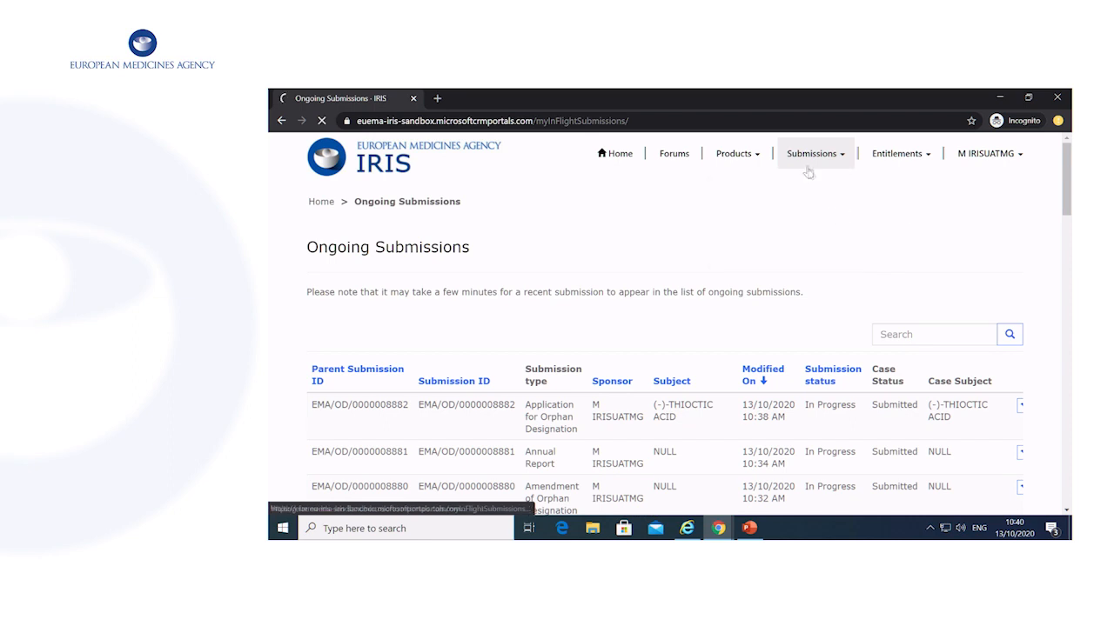
{"action": "left_click", "coordinate": [821, 155]}
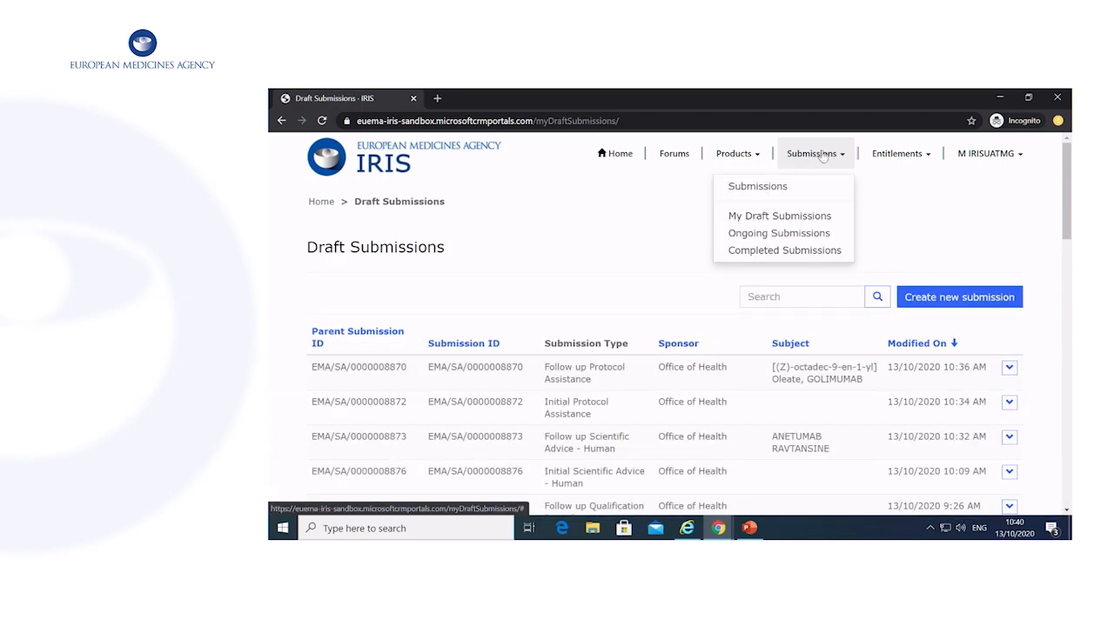
{"action": "left_click", "coordinate": [802, 235]}
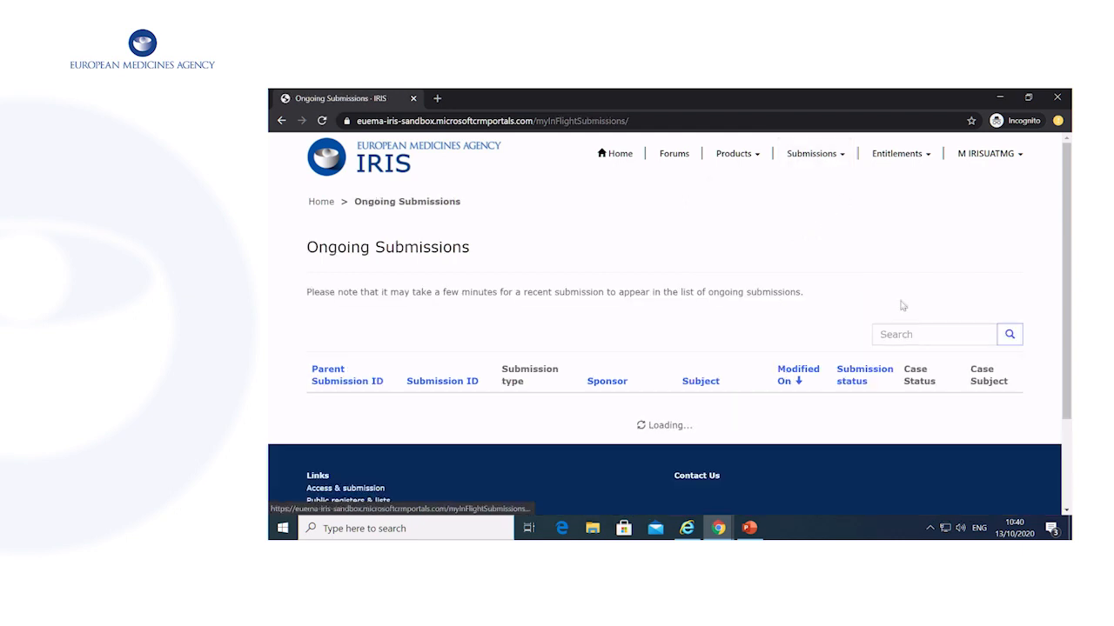
{"action": "scroll", "coordinate": [811, 301], "scroll_direction": "down", "scroll_amount": 1}
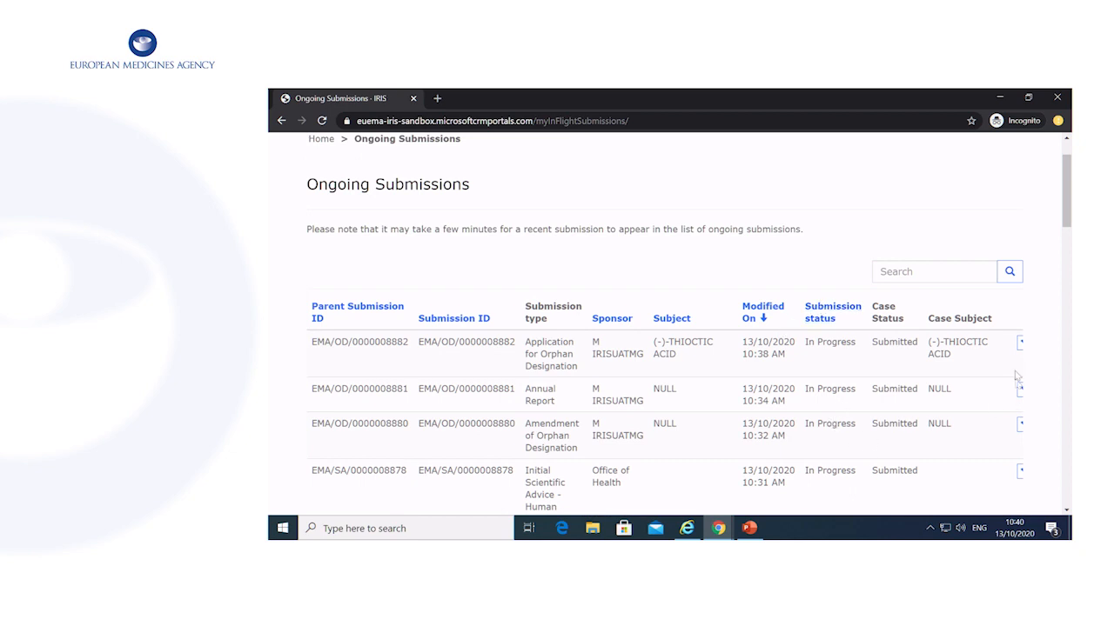
{"action": "left_click", "coordinate": [1020, 343]}
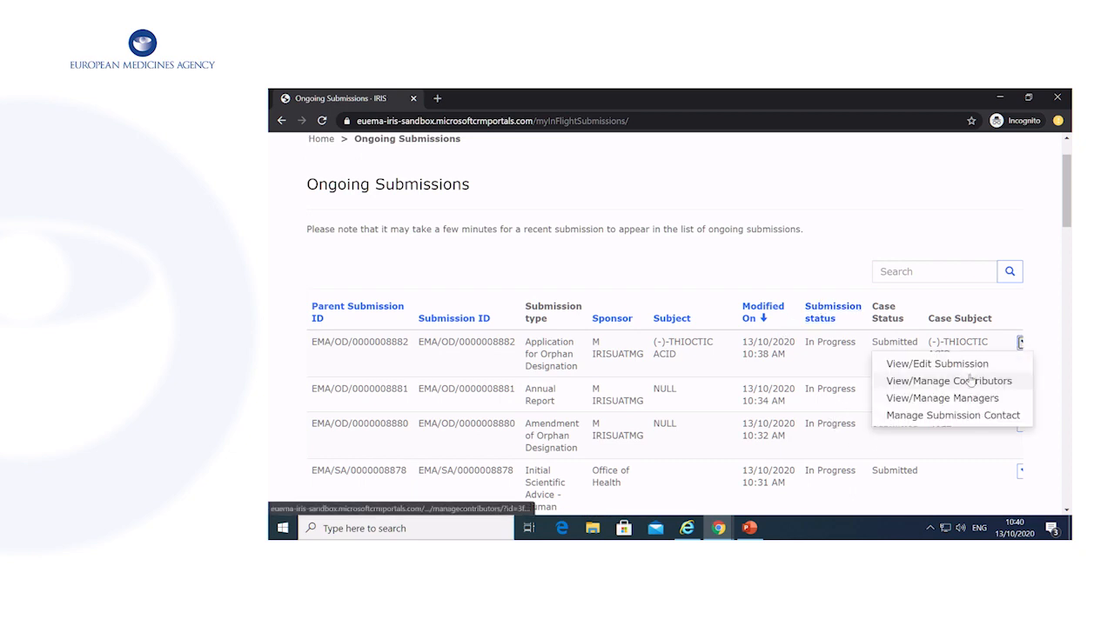
{"action": "scroll", "coordinate": [1014, 284], "scroll_direction": "down", "scroll_amount": 1}
{"action": "left_click", "coordinate": [1014, 281]}
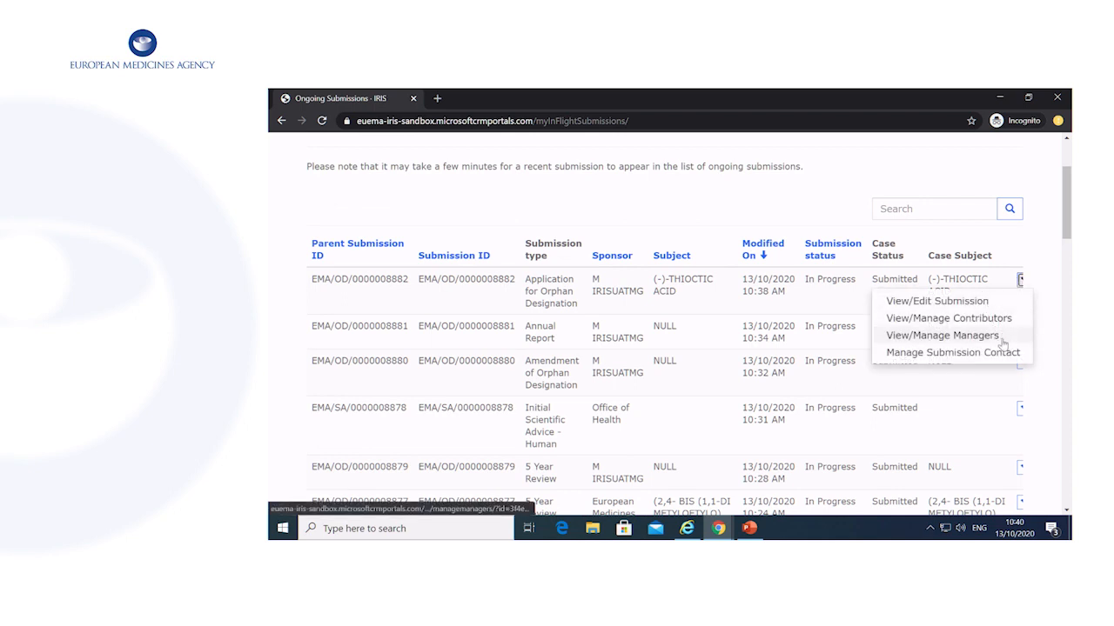
{"action": "left_click", "coordinate": [759, 291]}
{"action": "scroll", "coordinate": [834, 308], "scroll_direction": "up", "scroll_amount": 3}
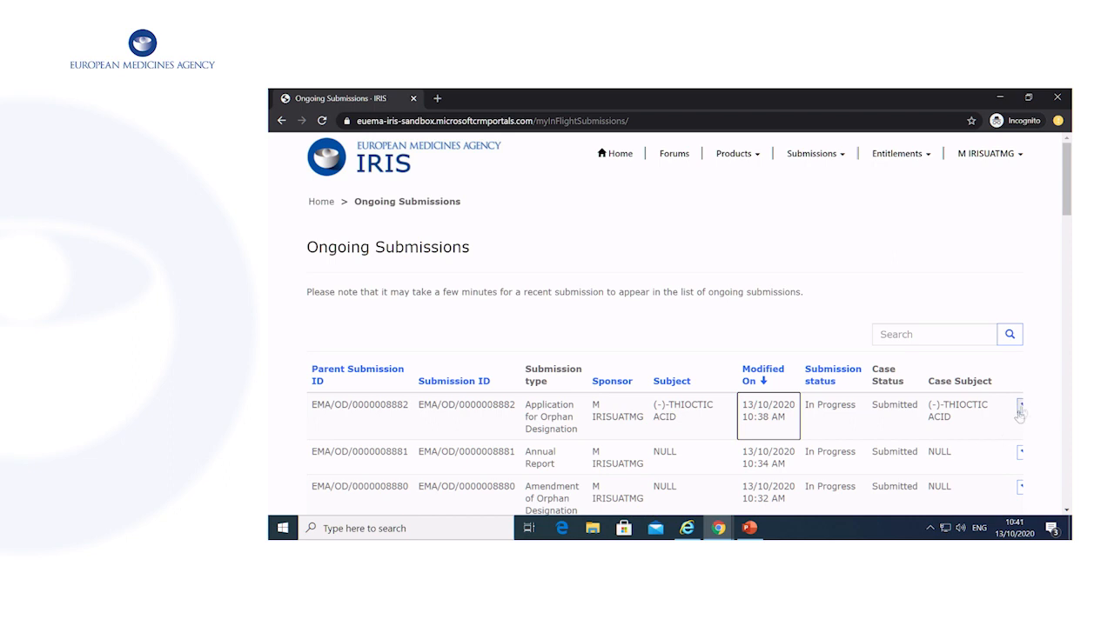
{"action": "left_click", "coordinate": [825, 154]}
{"action": "left_click", "coordinate": [818, 251]}
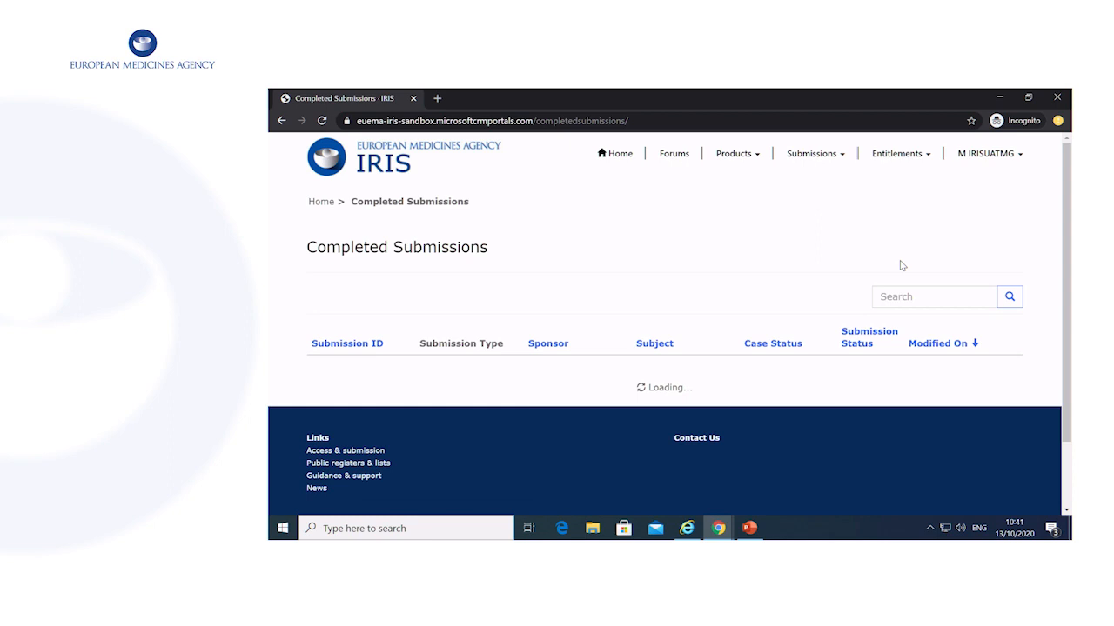
{"action": "scroll", "coordinate": [902, 266], "scroll_direction": "down", "scroll_amount": 3}
{"action": "scroll", "coordinate": [902, 265], "scroll_direction": "up", "scroll_amount": 3}
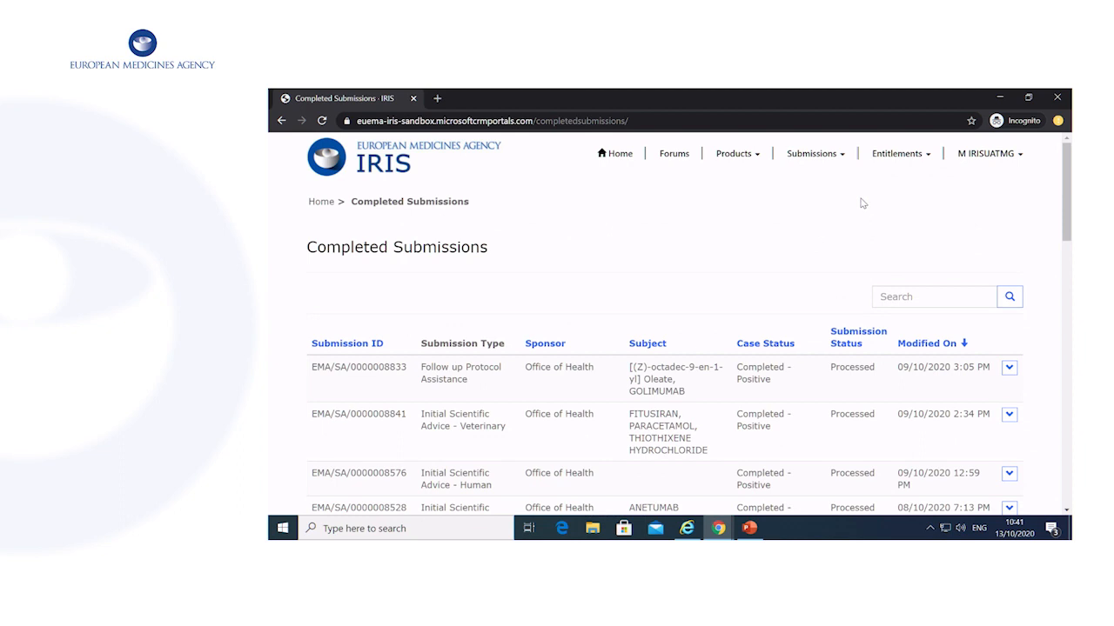
{"action": "left_click", "coordinate": [814, 153]}
{"action": "left_click", "coordinate": [804, 188]}
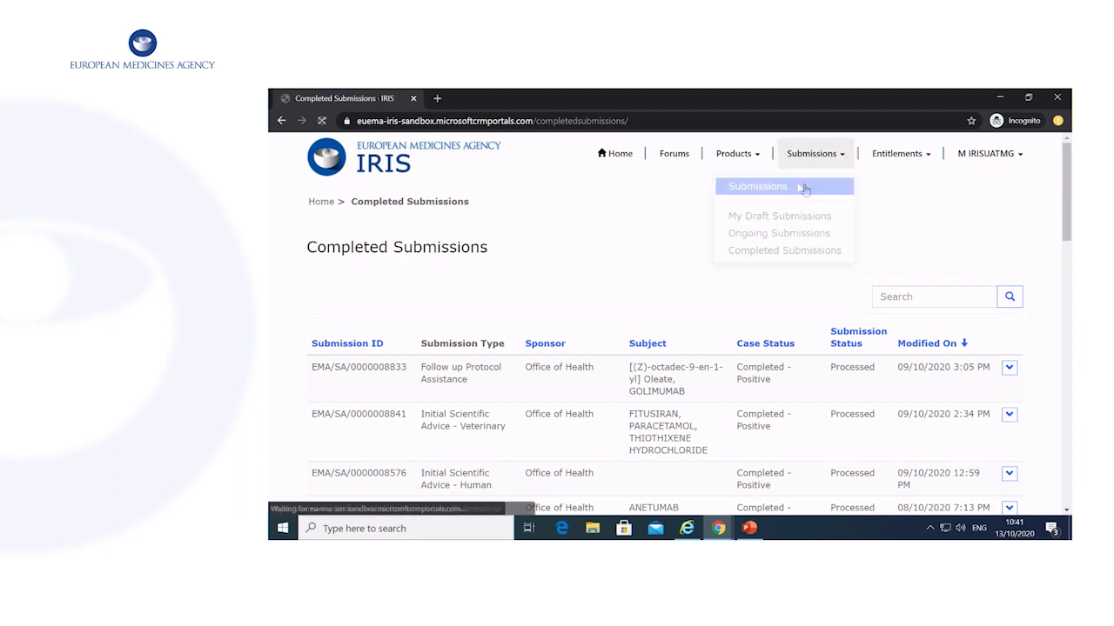